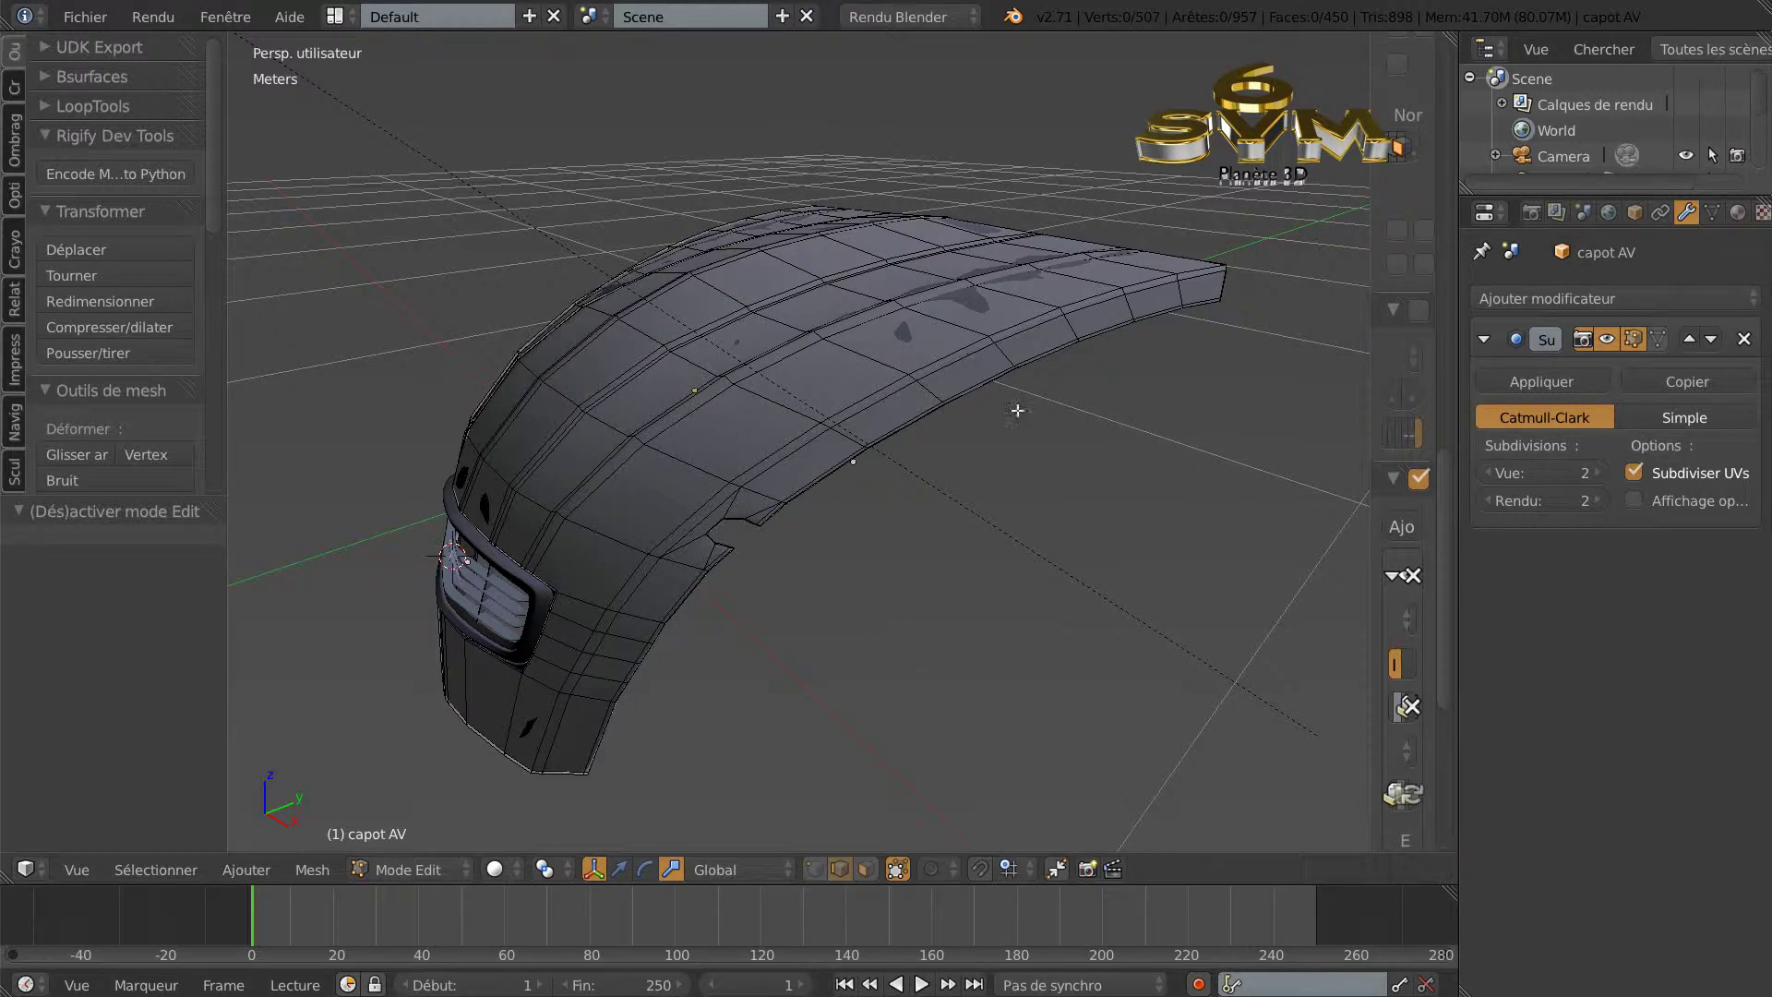
middle_click_drag(902, 620, 946, 599)
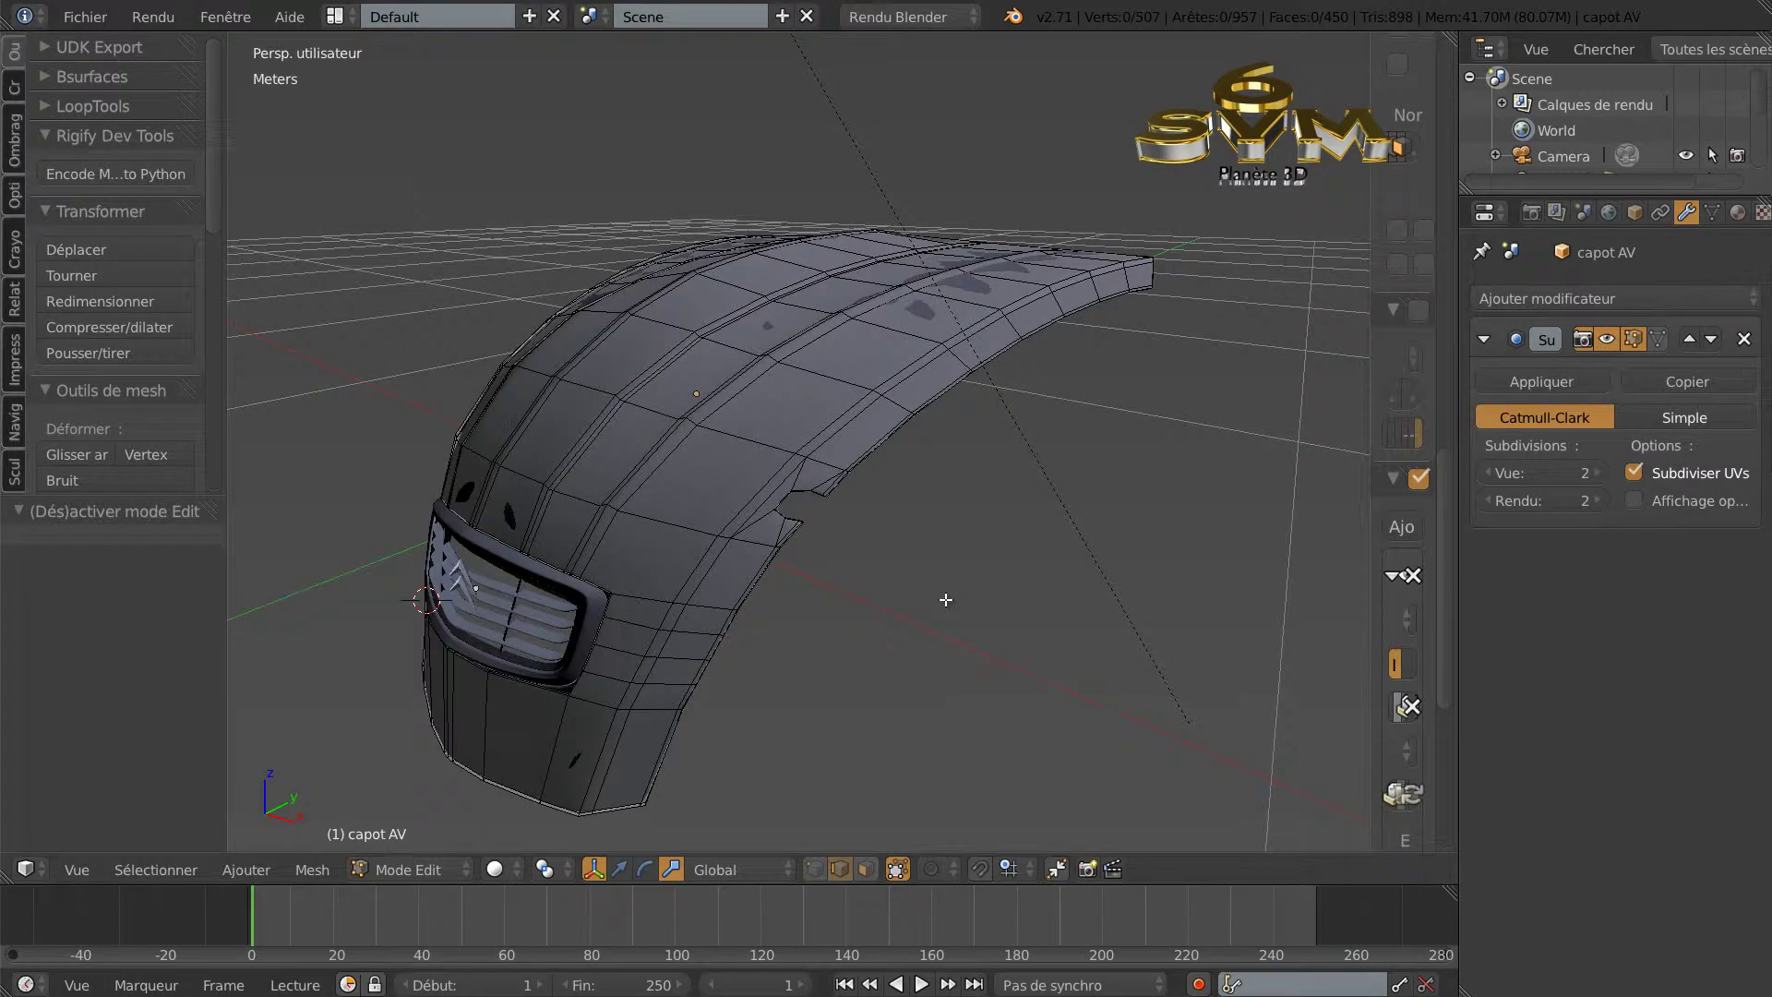
middle_click_drag(938, 668, 937, 585)
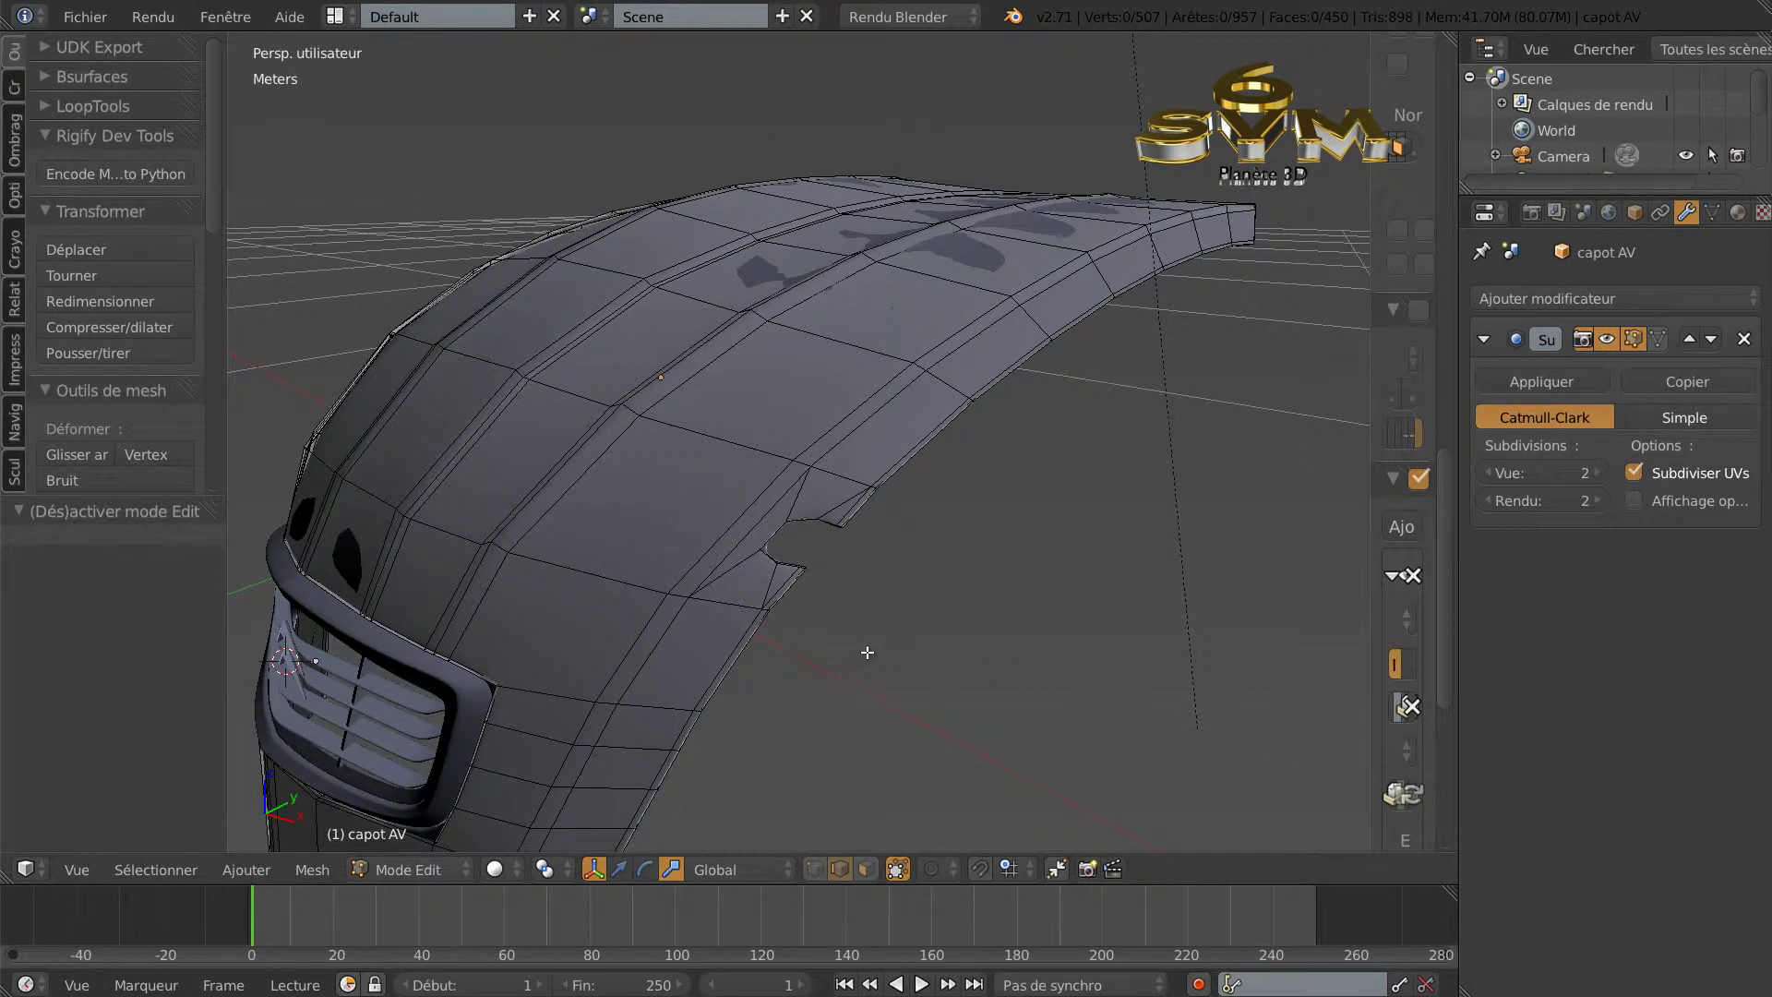
middle_click_drag(867, 652, 867, 632)
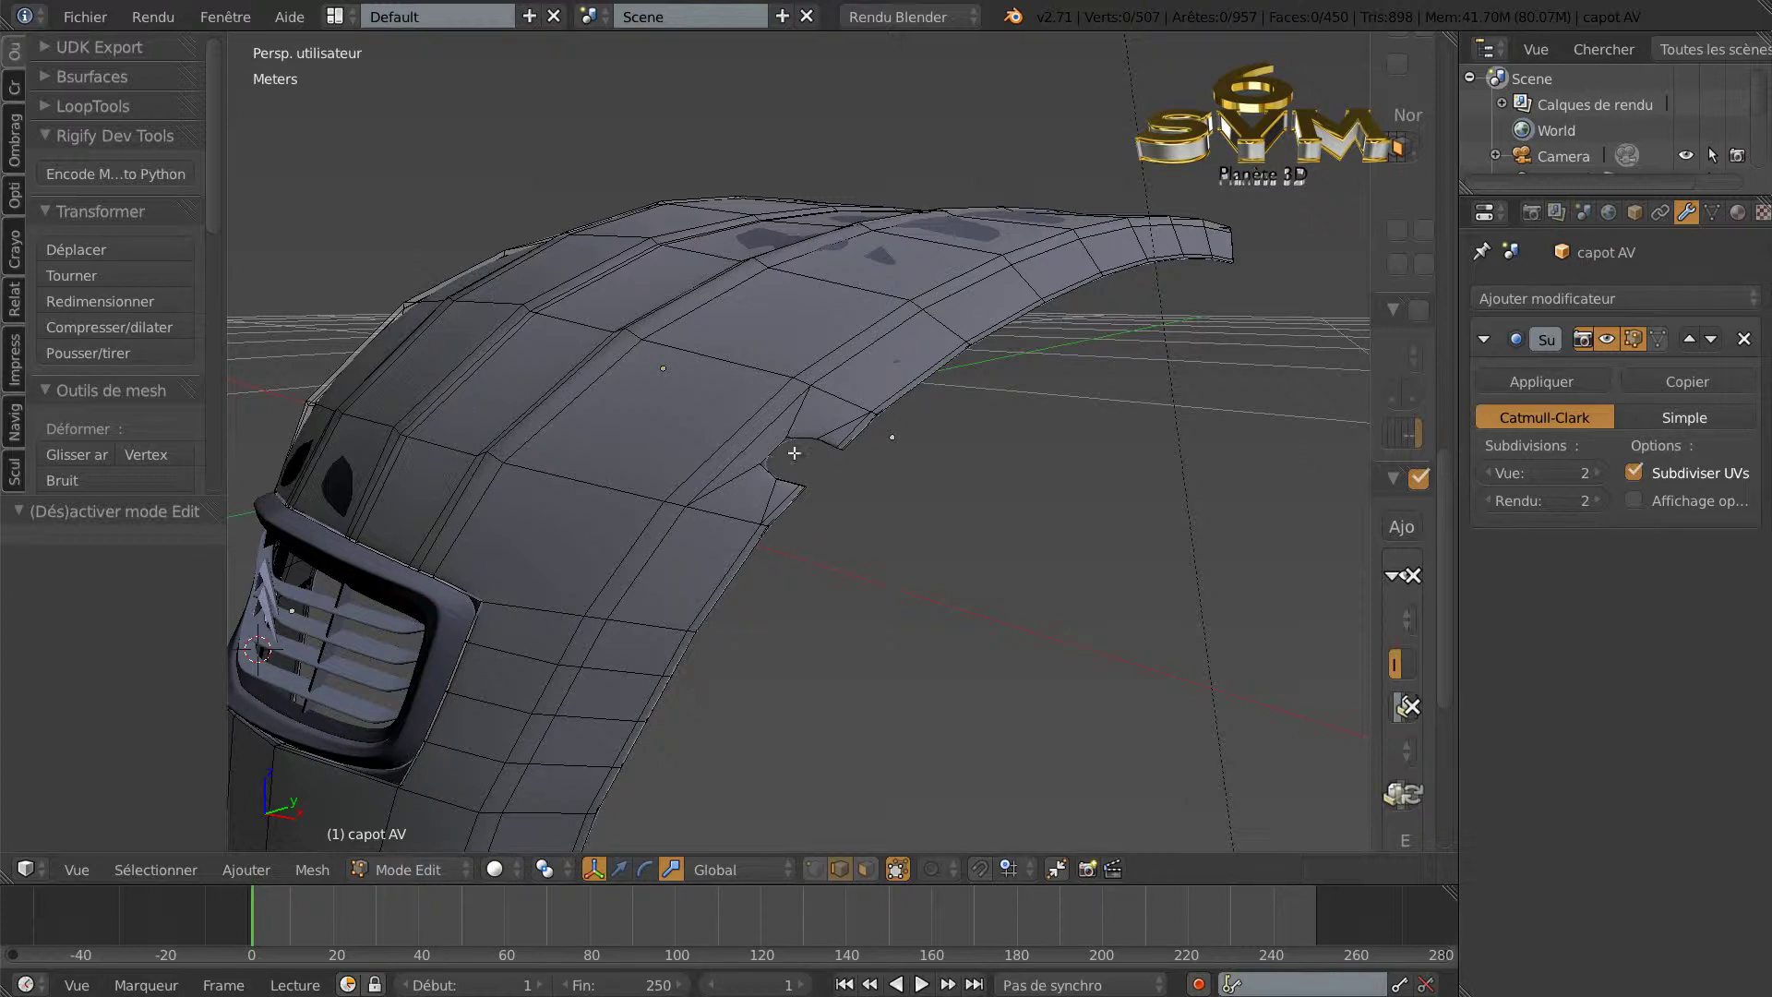
middle_click_drag(1103, 507, 1042, 578)
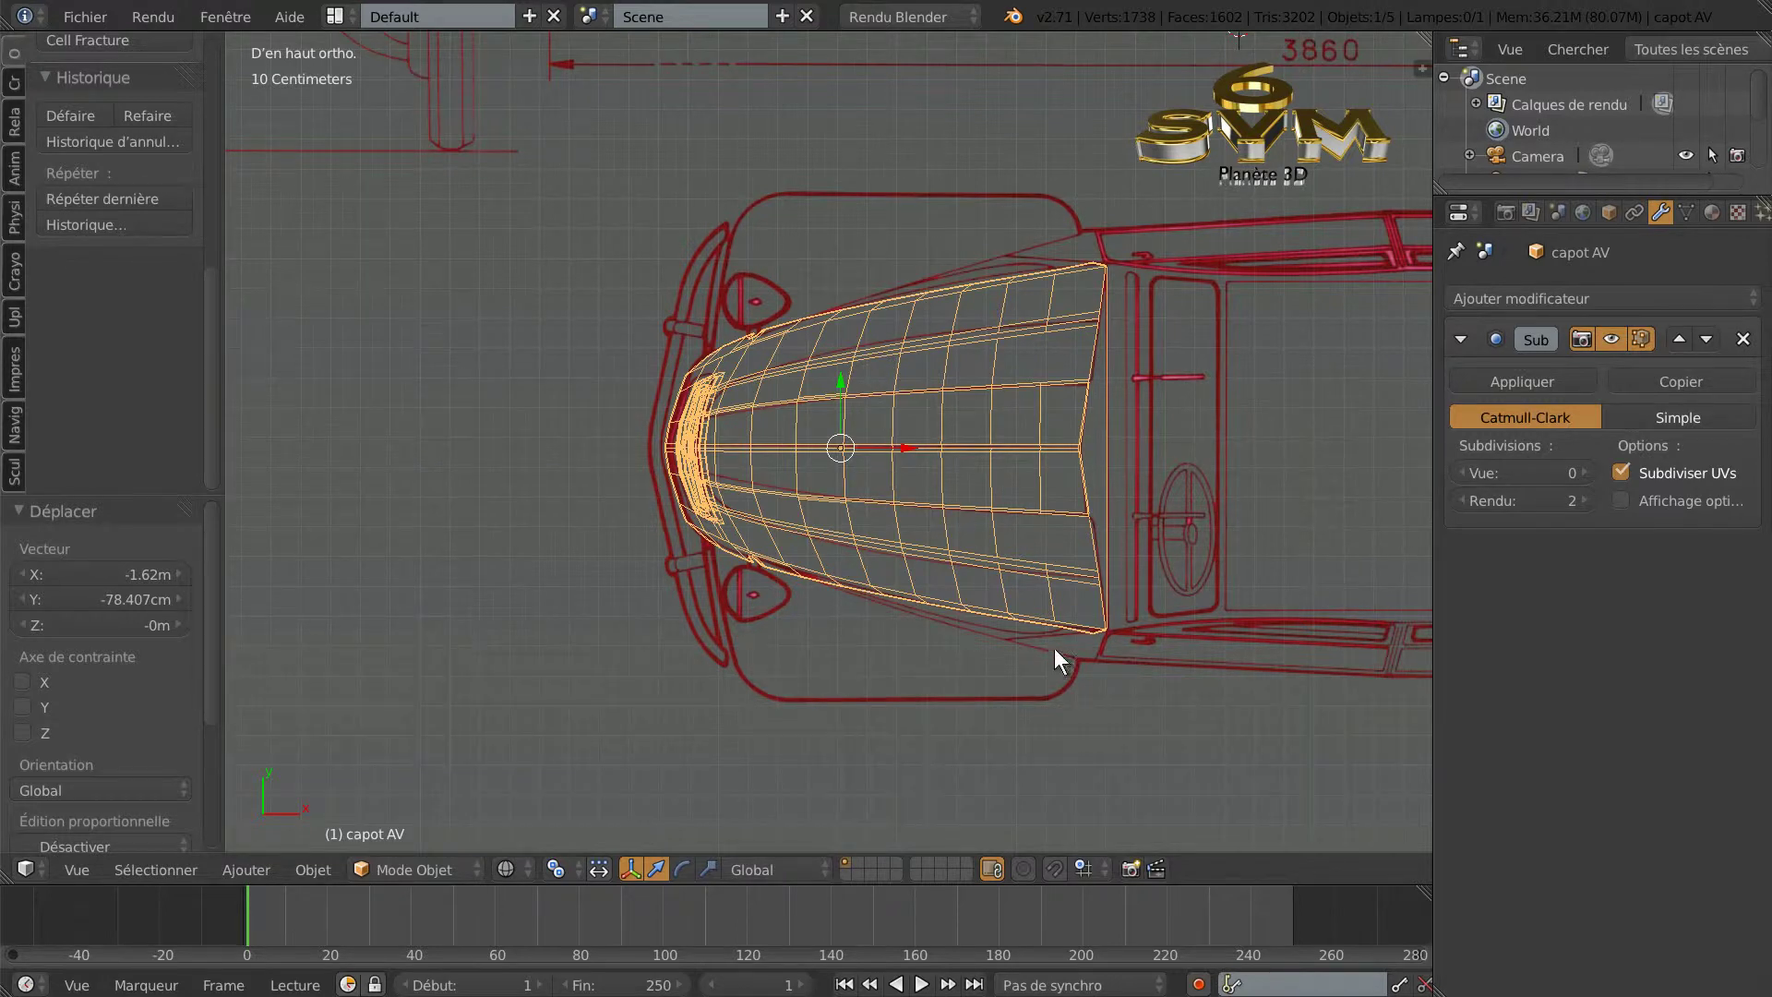
Scale the hood by 0.974 along the Y axis to fit the top-view blueprint.
middle_click_drag(1144, 709, 999, 718, "shift")
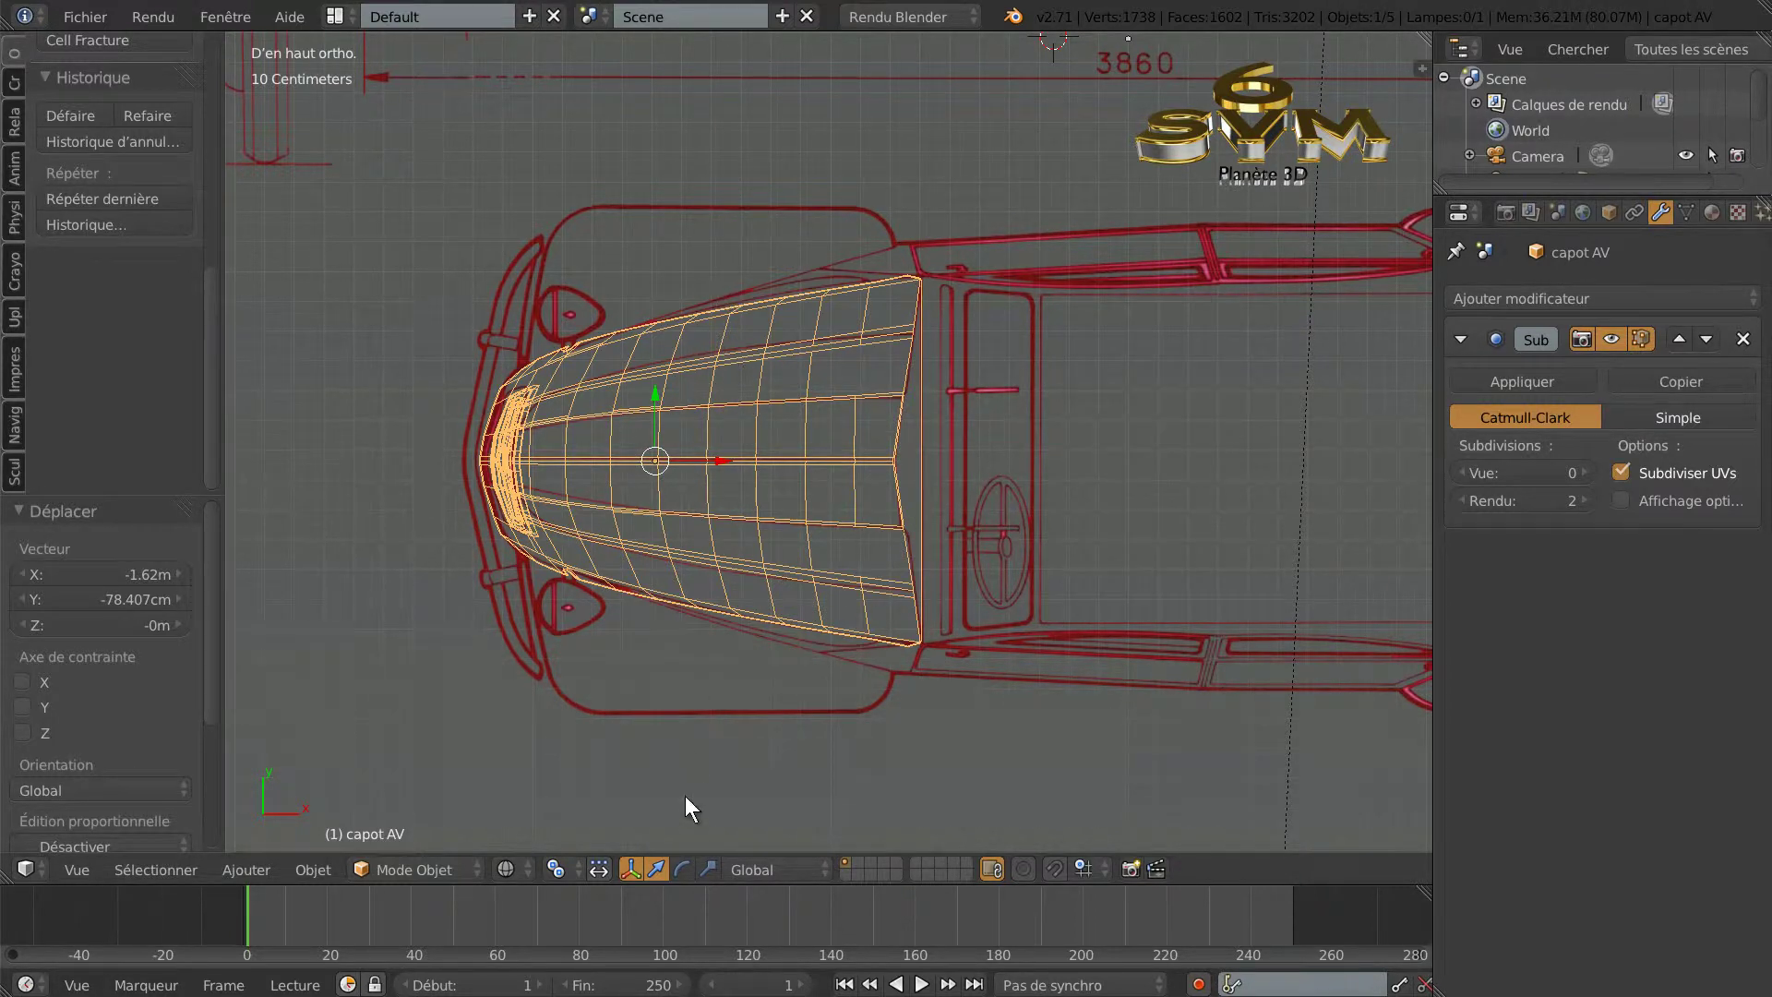
left_click(706, 868)
left_click_drag(655, 386, 656, 393)
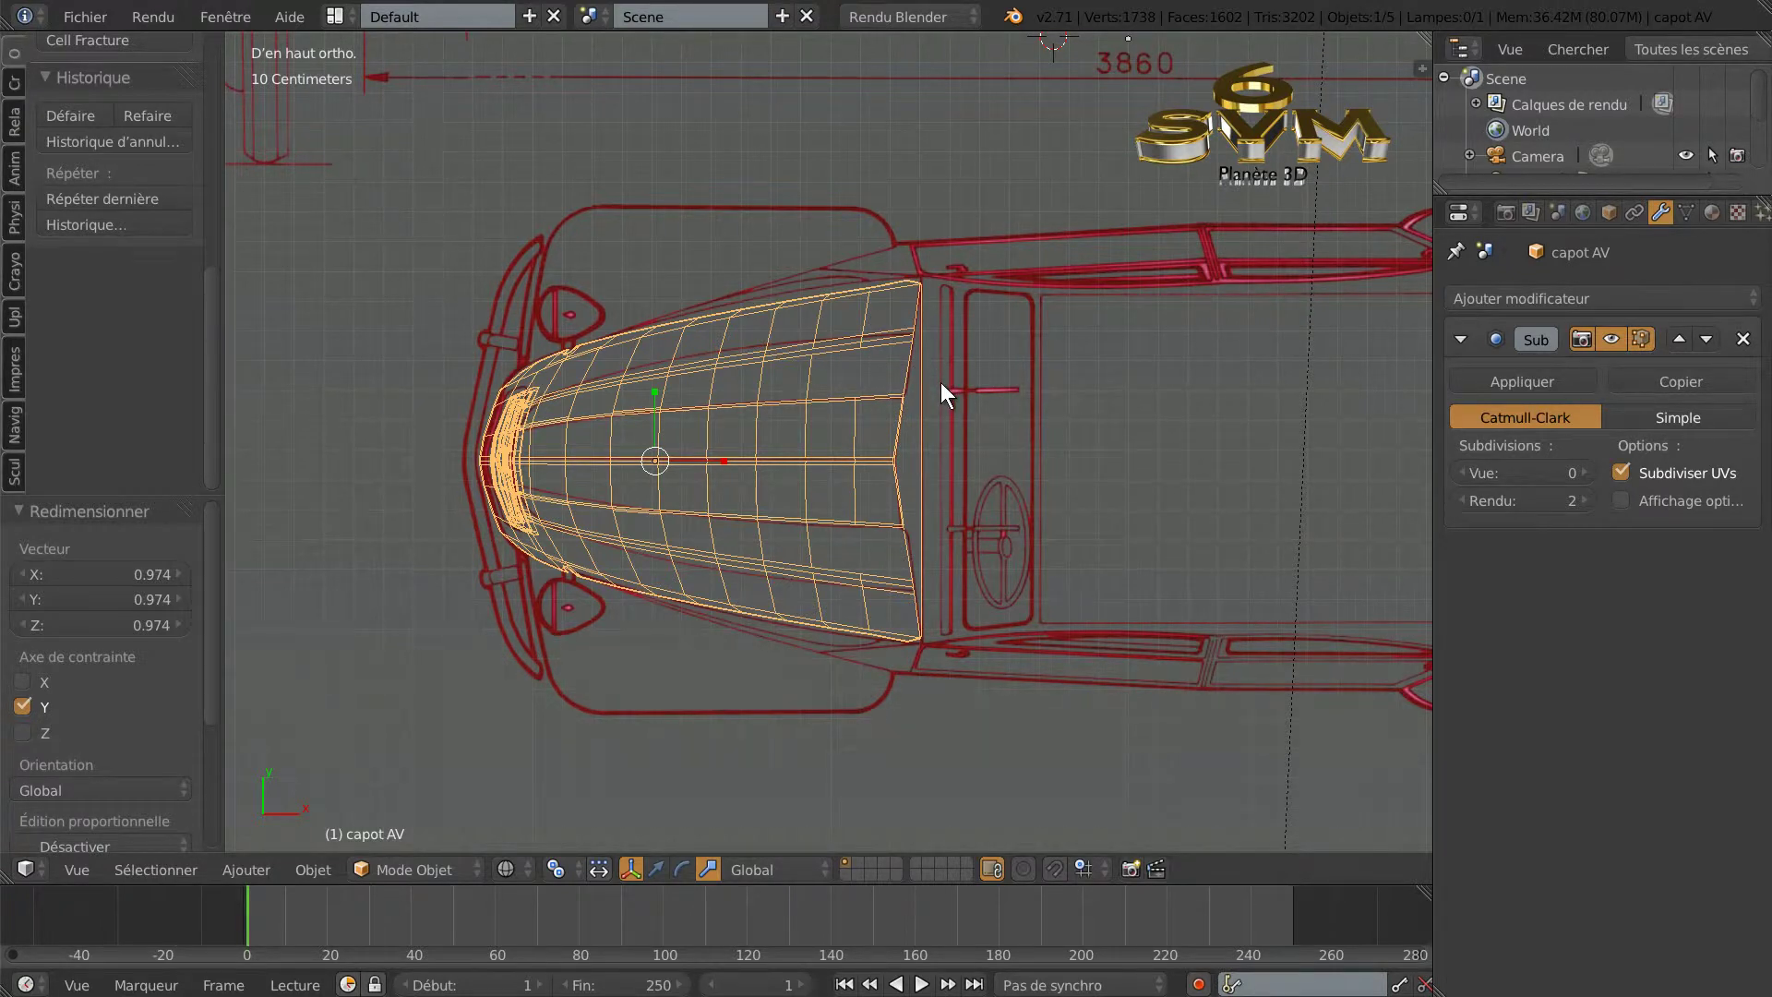
In Edit Mode with wireframe display, circle-select the vertices along the hood's rear edge and try to move them along the X axis.
key("Tab")
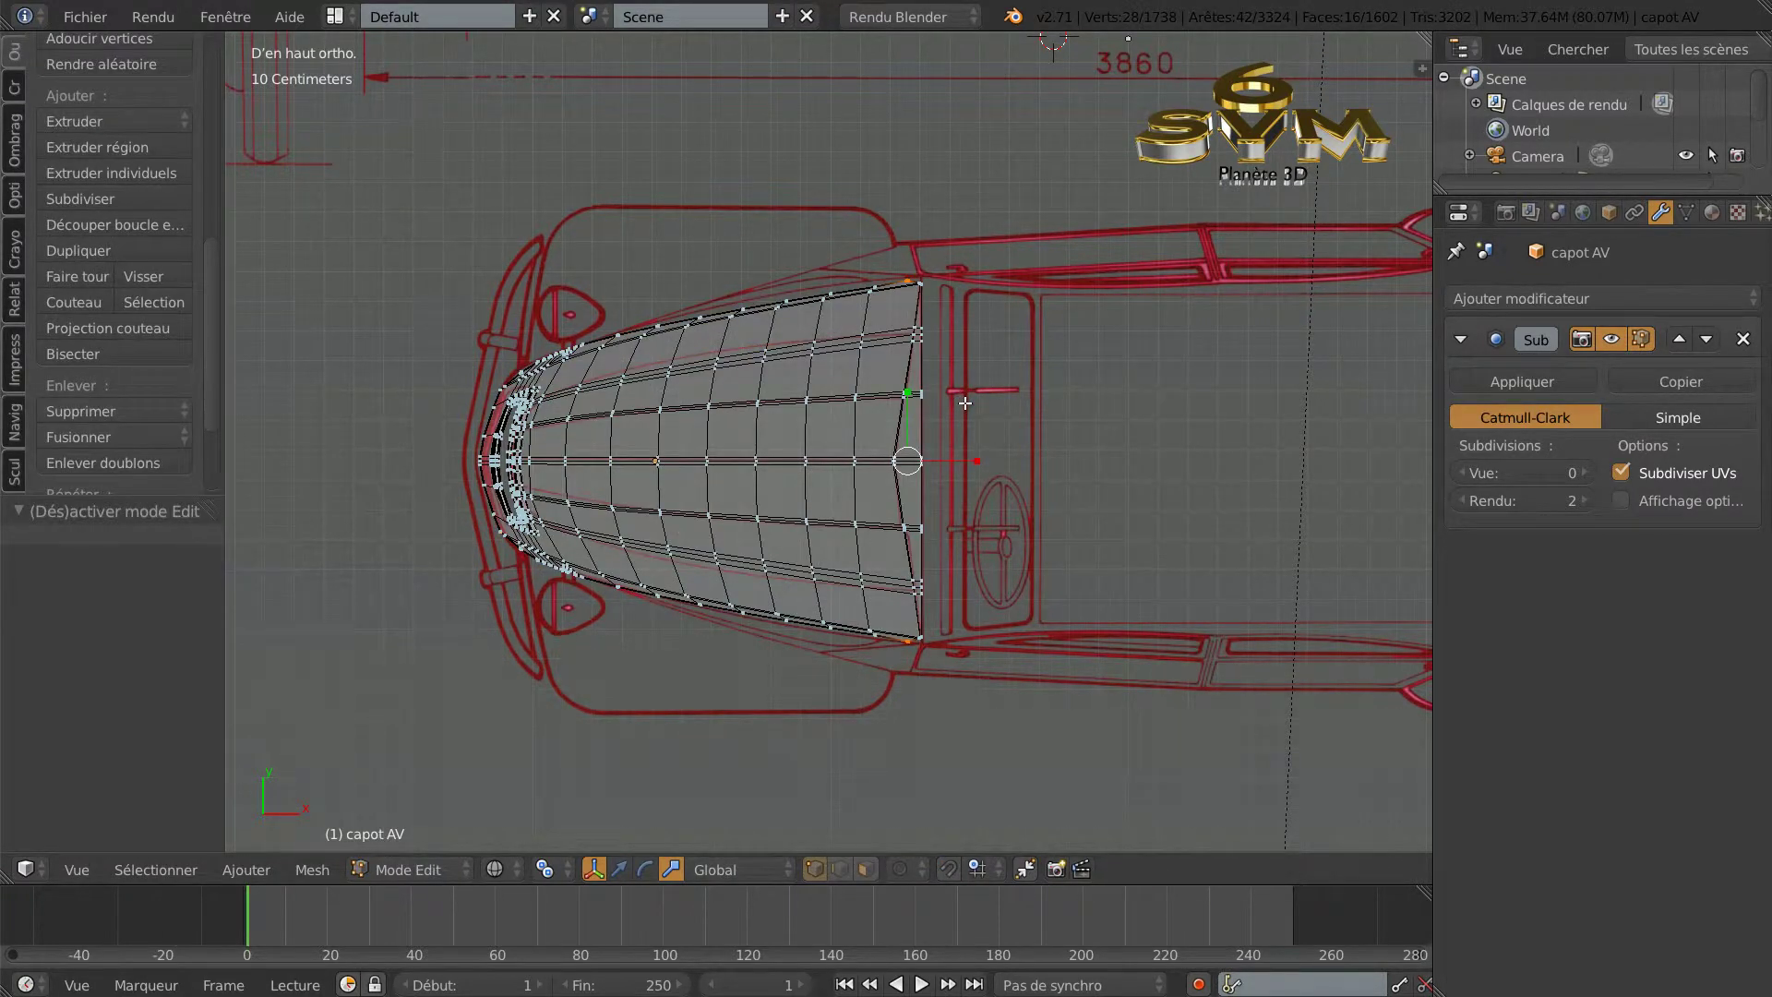
key("z")
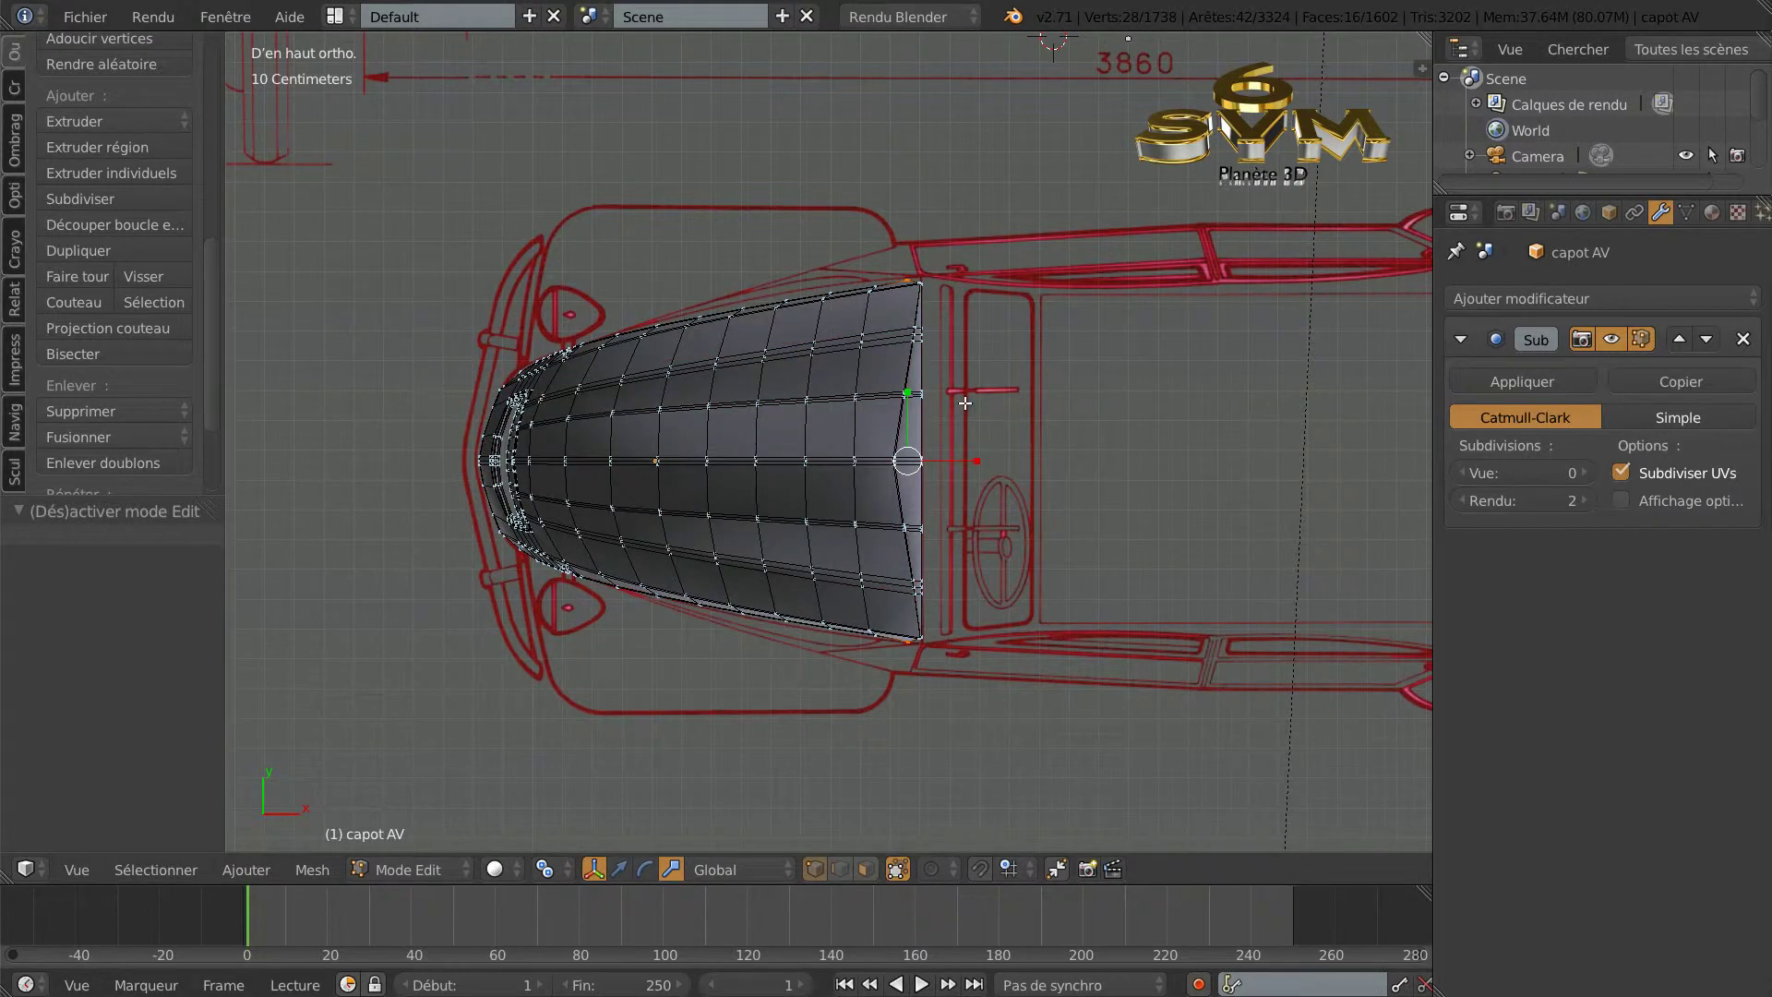
key("z")
key("c")
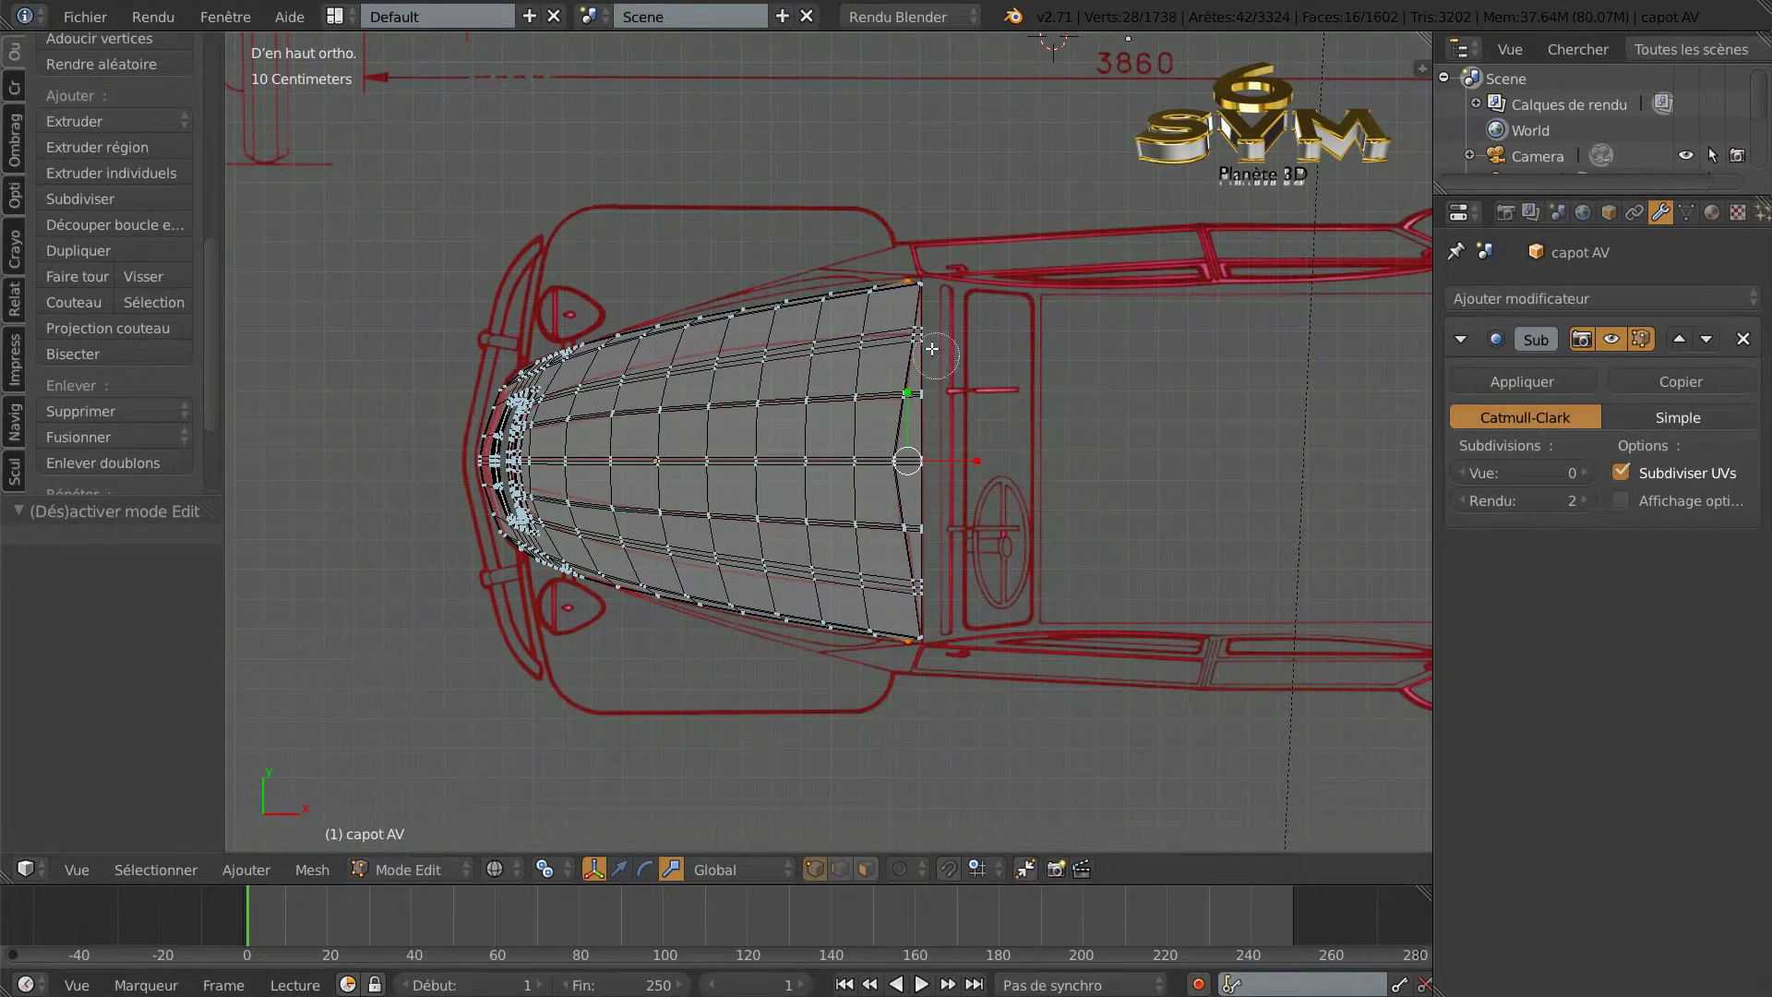
left_click_drag(918, 295, 924, 619)
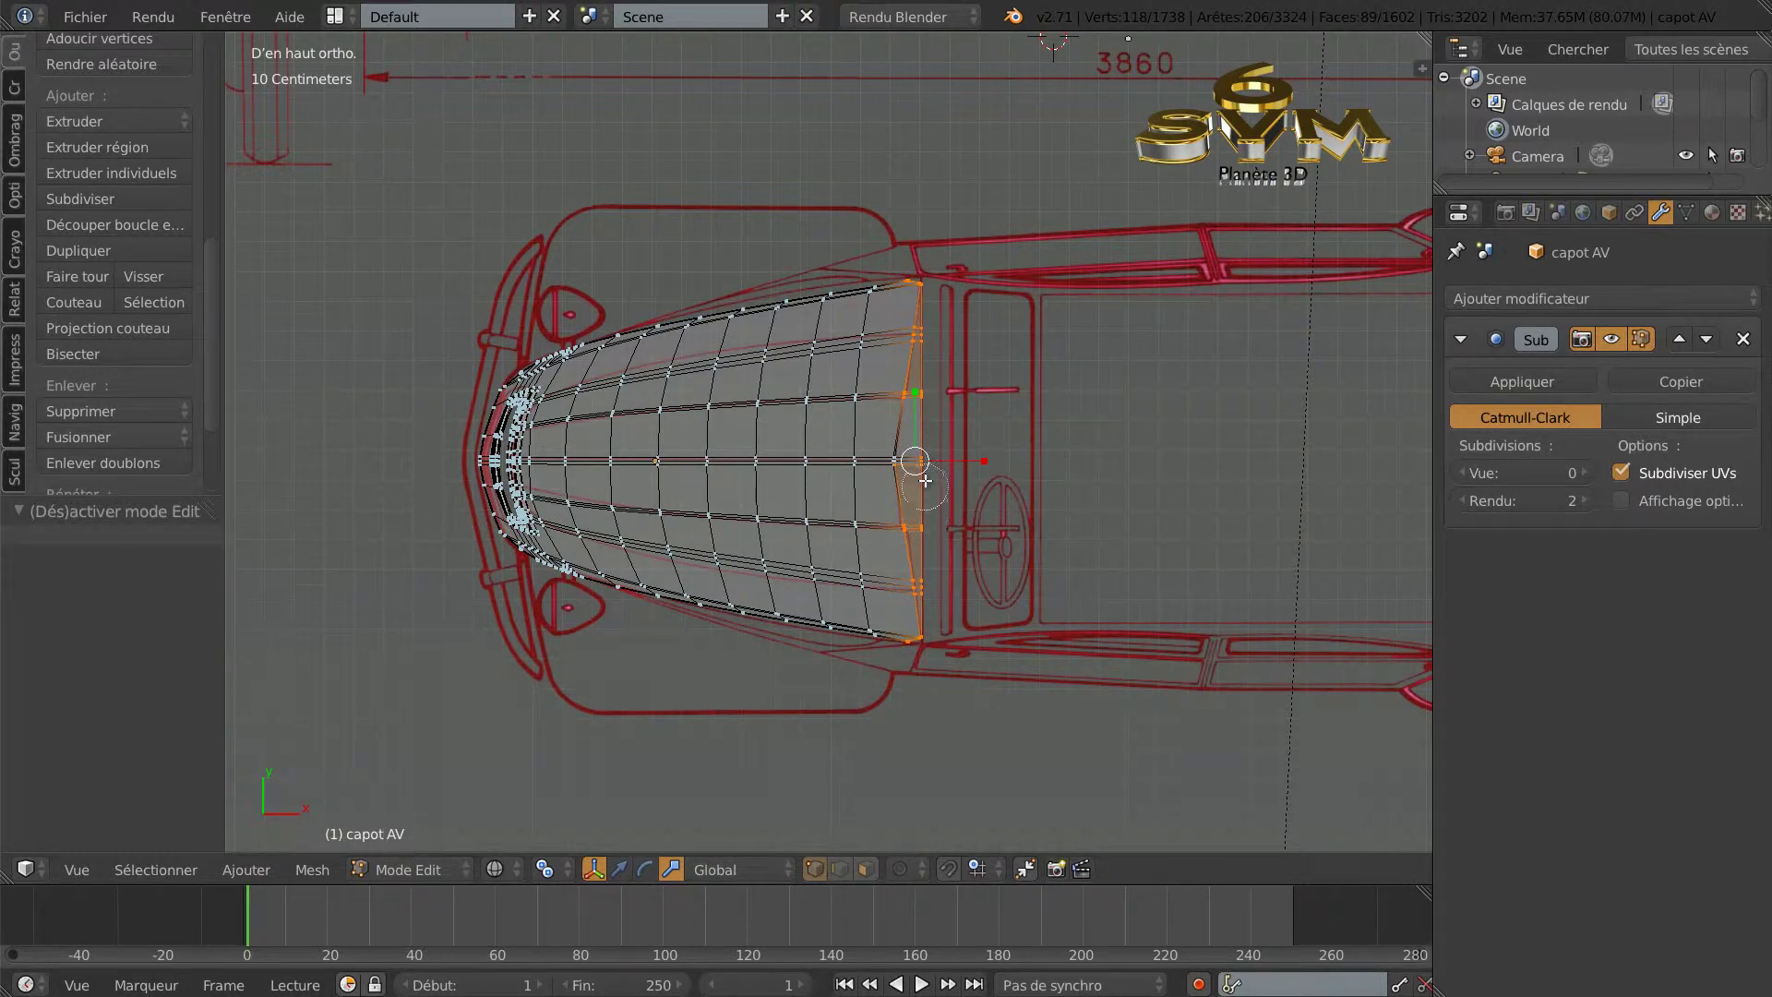
left_click(909, 451)
right_click(1064, 372)
left_click(623, 868)
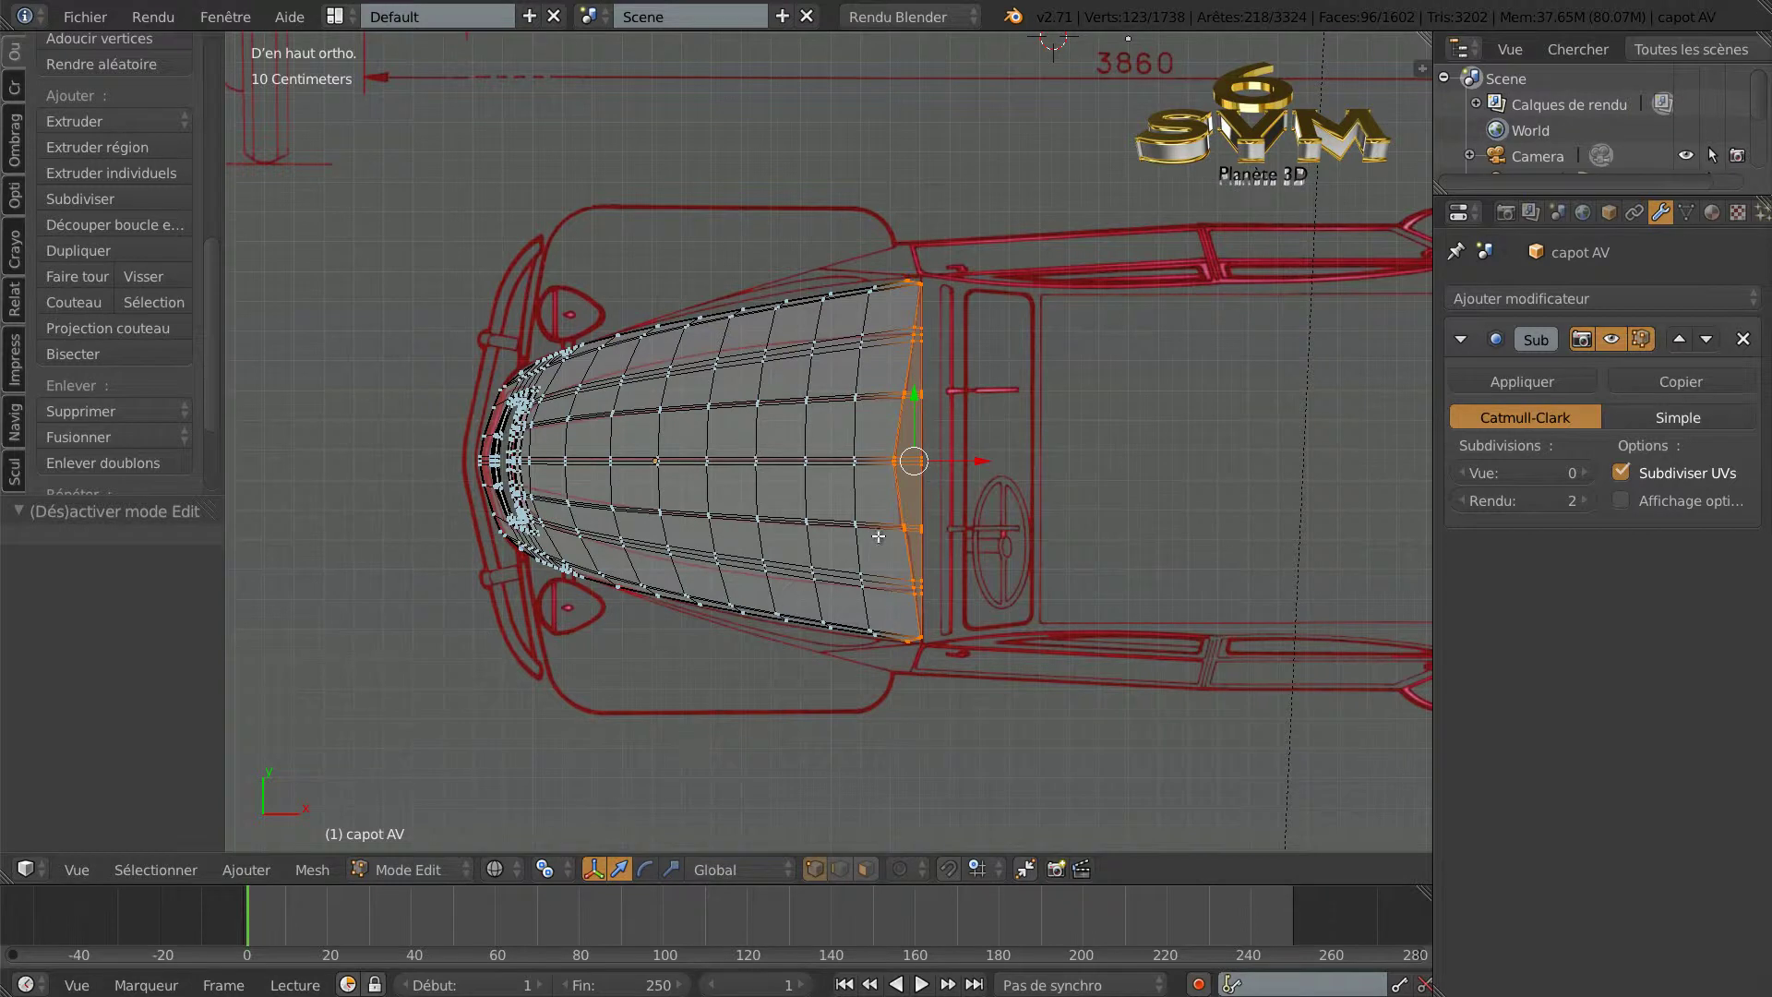
left_click_drag(980, 459, 978, 464)
middle_click_drag(950, 734, 992, 540)
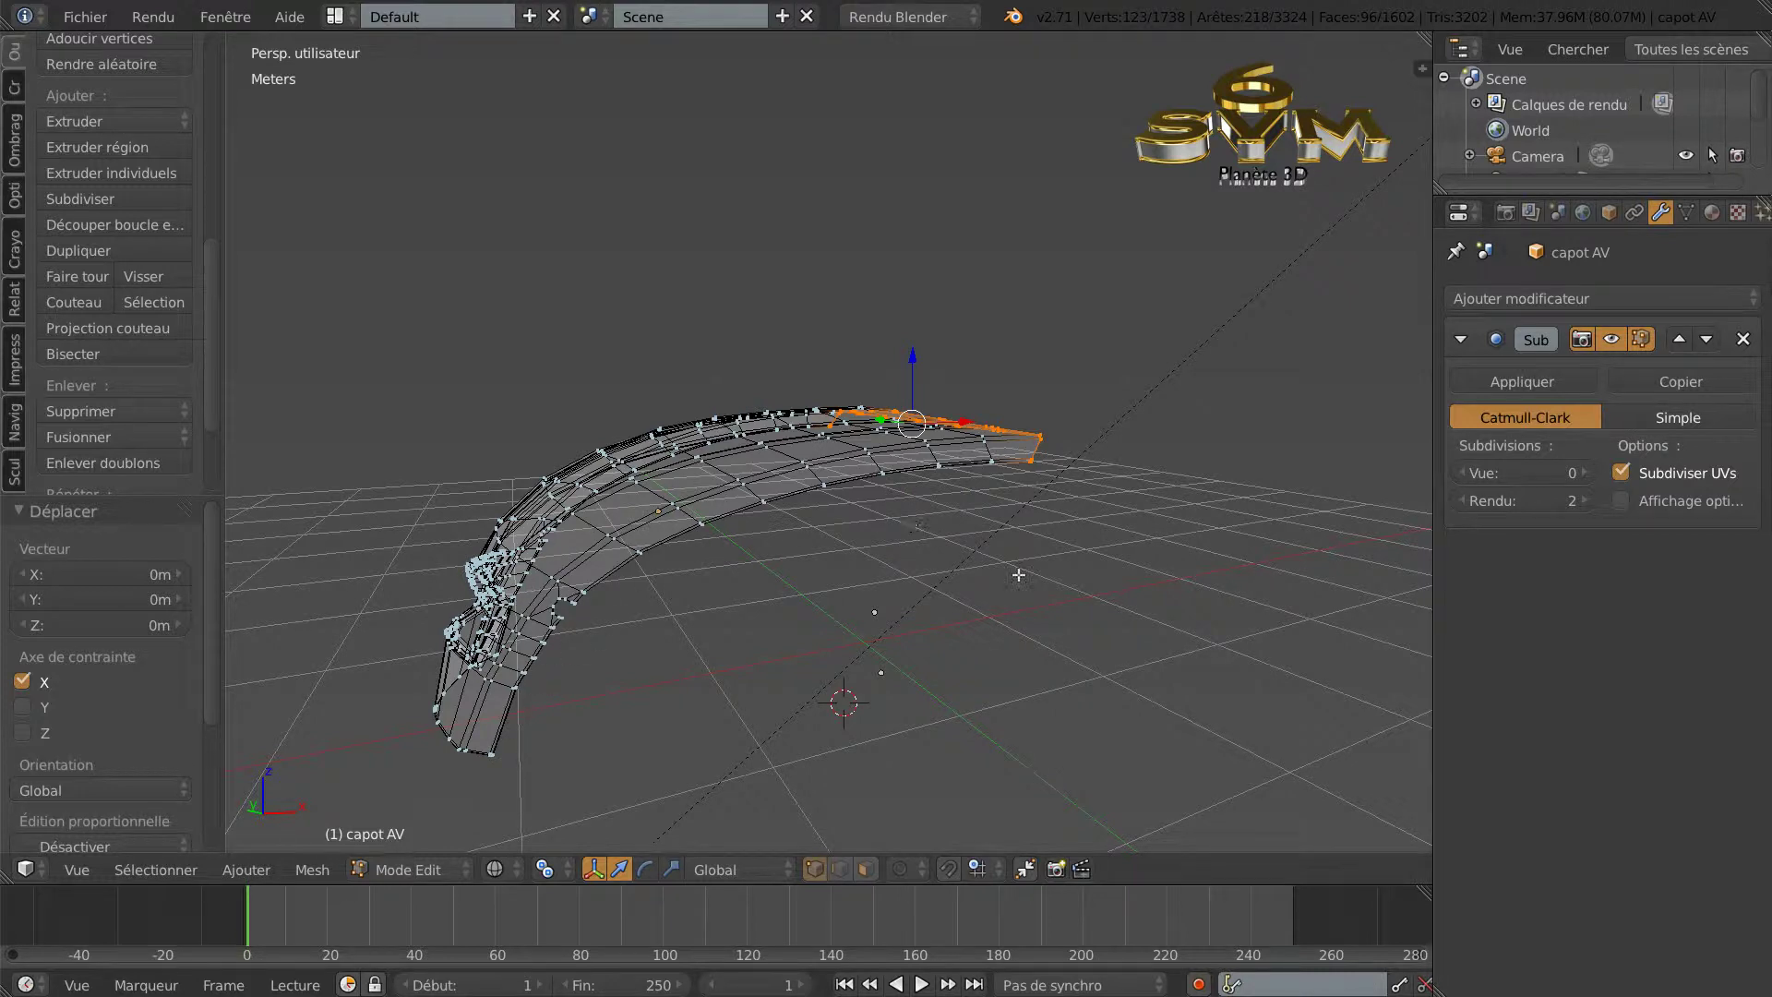
middle_click_drag(1246, 537, 1010, 669)
left_click(671, 869)
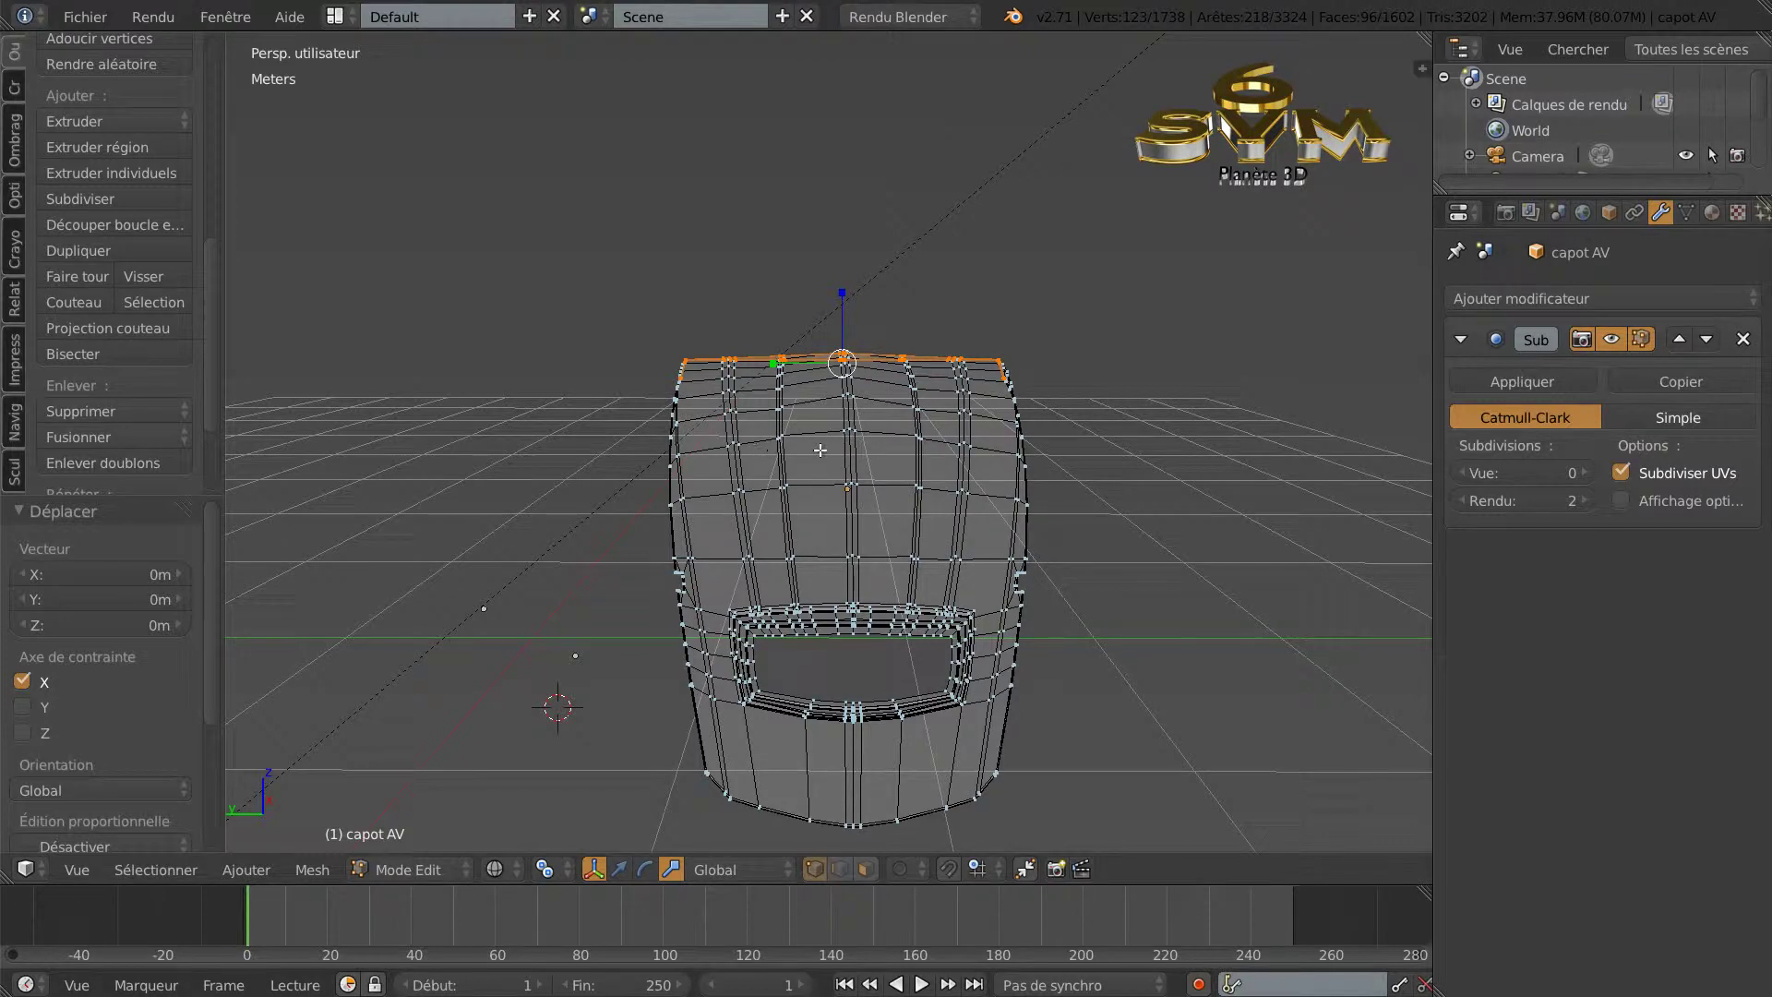
middle_click_drag(1096, 524, 883, 651)
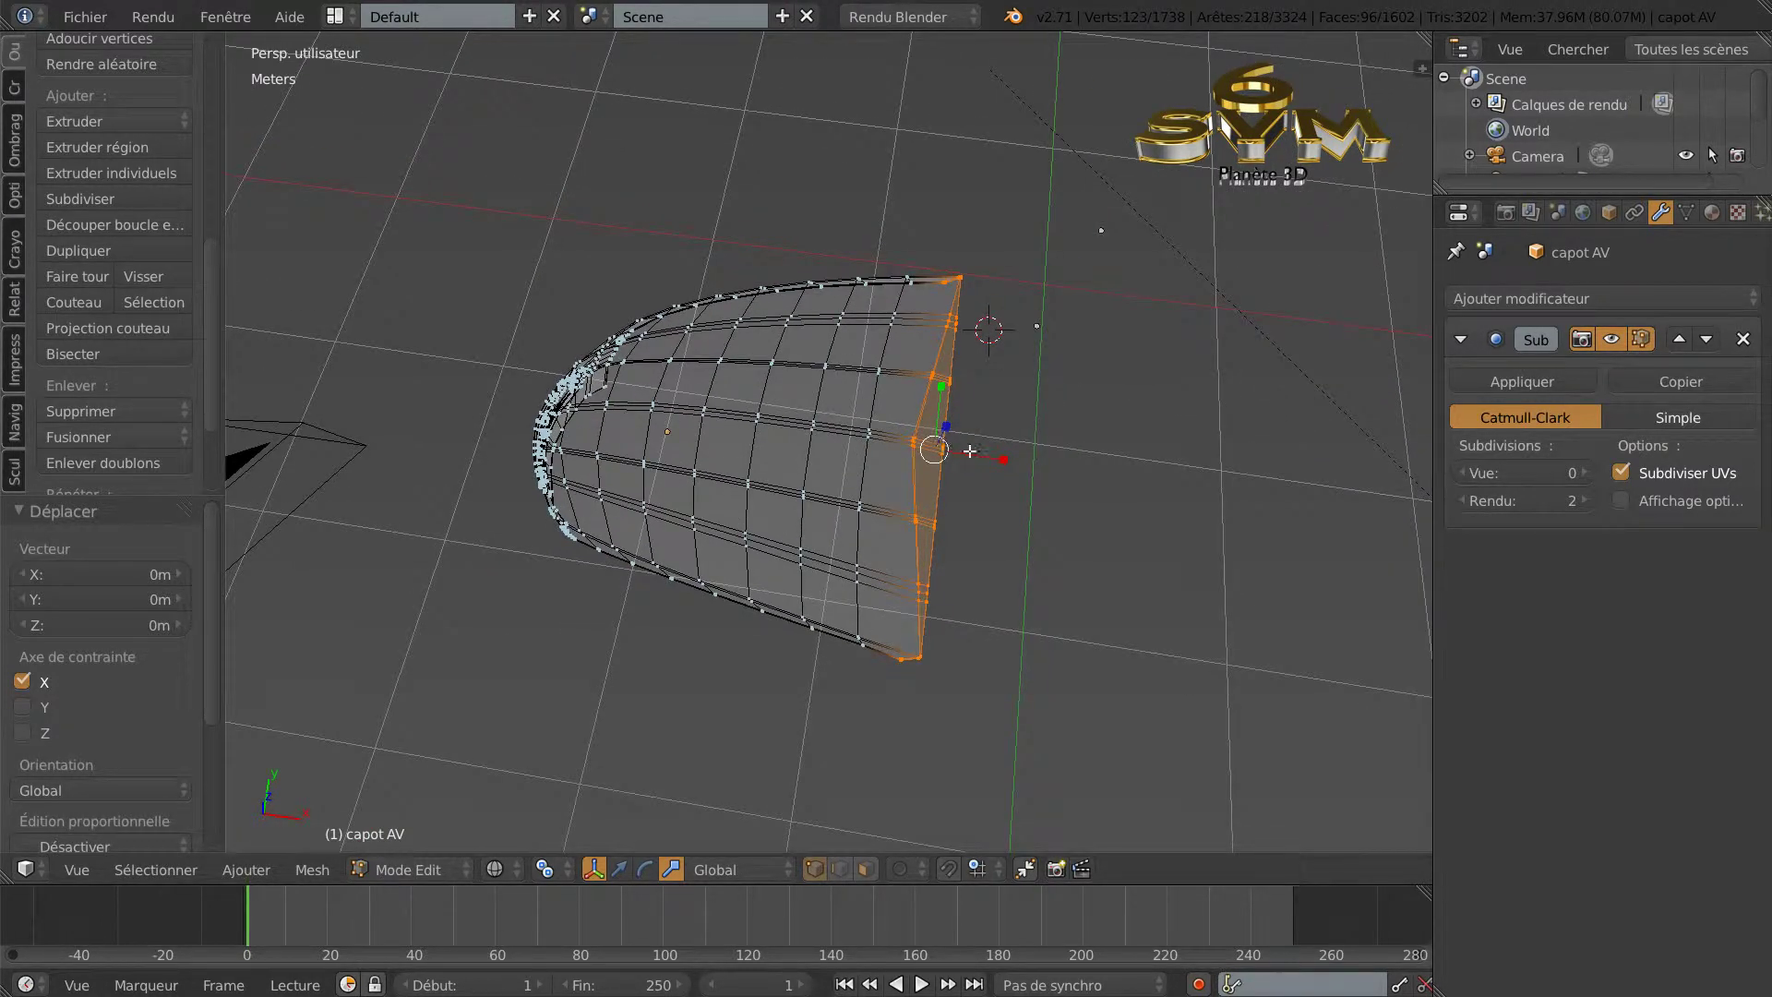
middle_click_drag(753, 729, 953, 587)
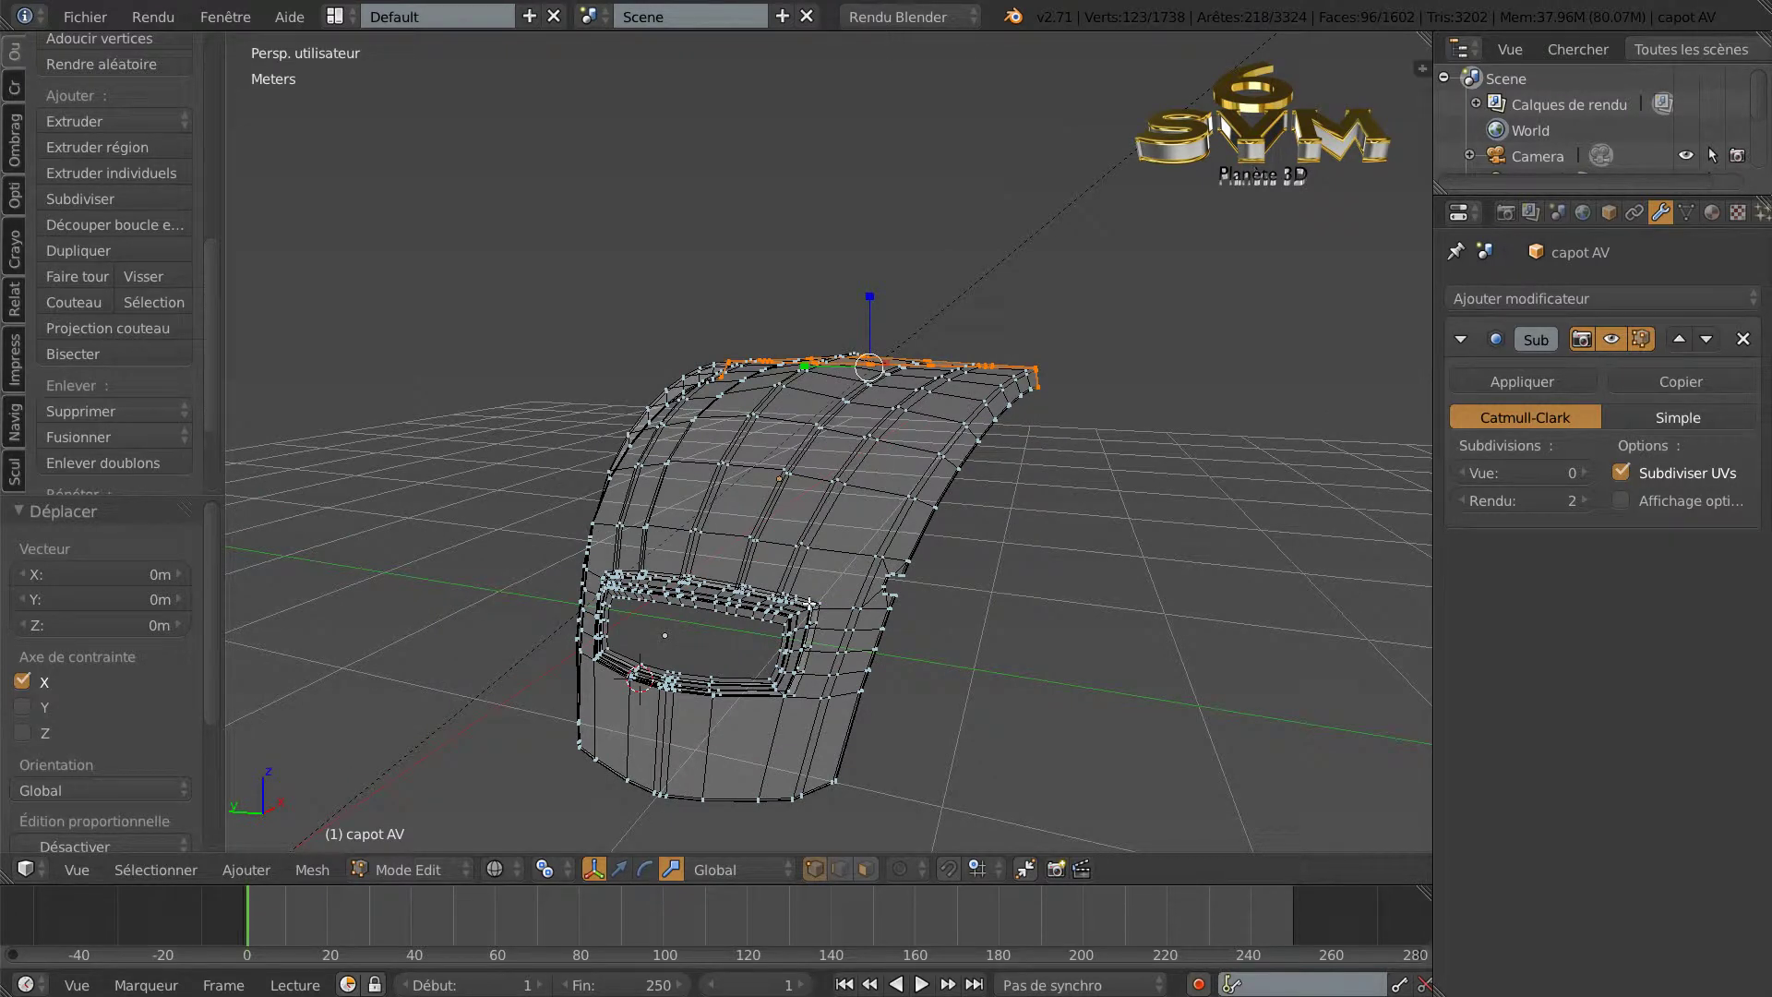
Return to Object Mode with solid shading and set the hood's Subdivision Surface view level to 3.
key("Tab")
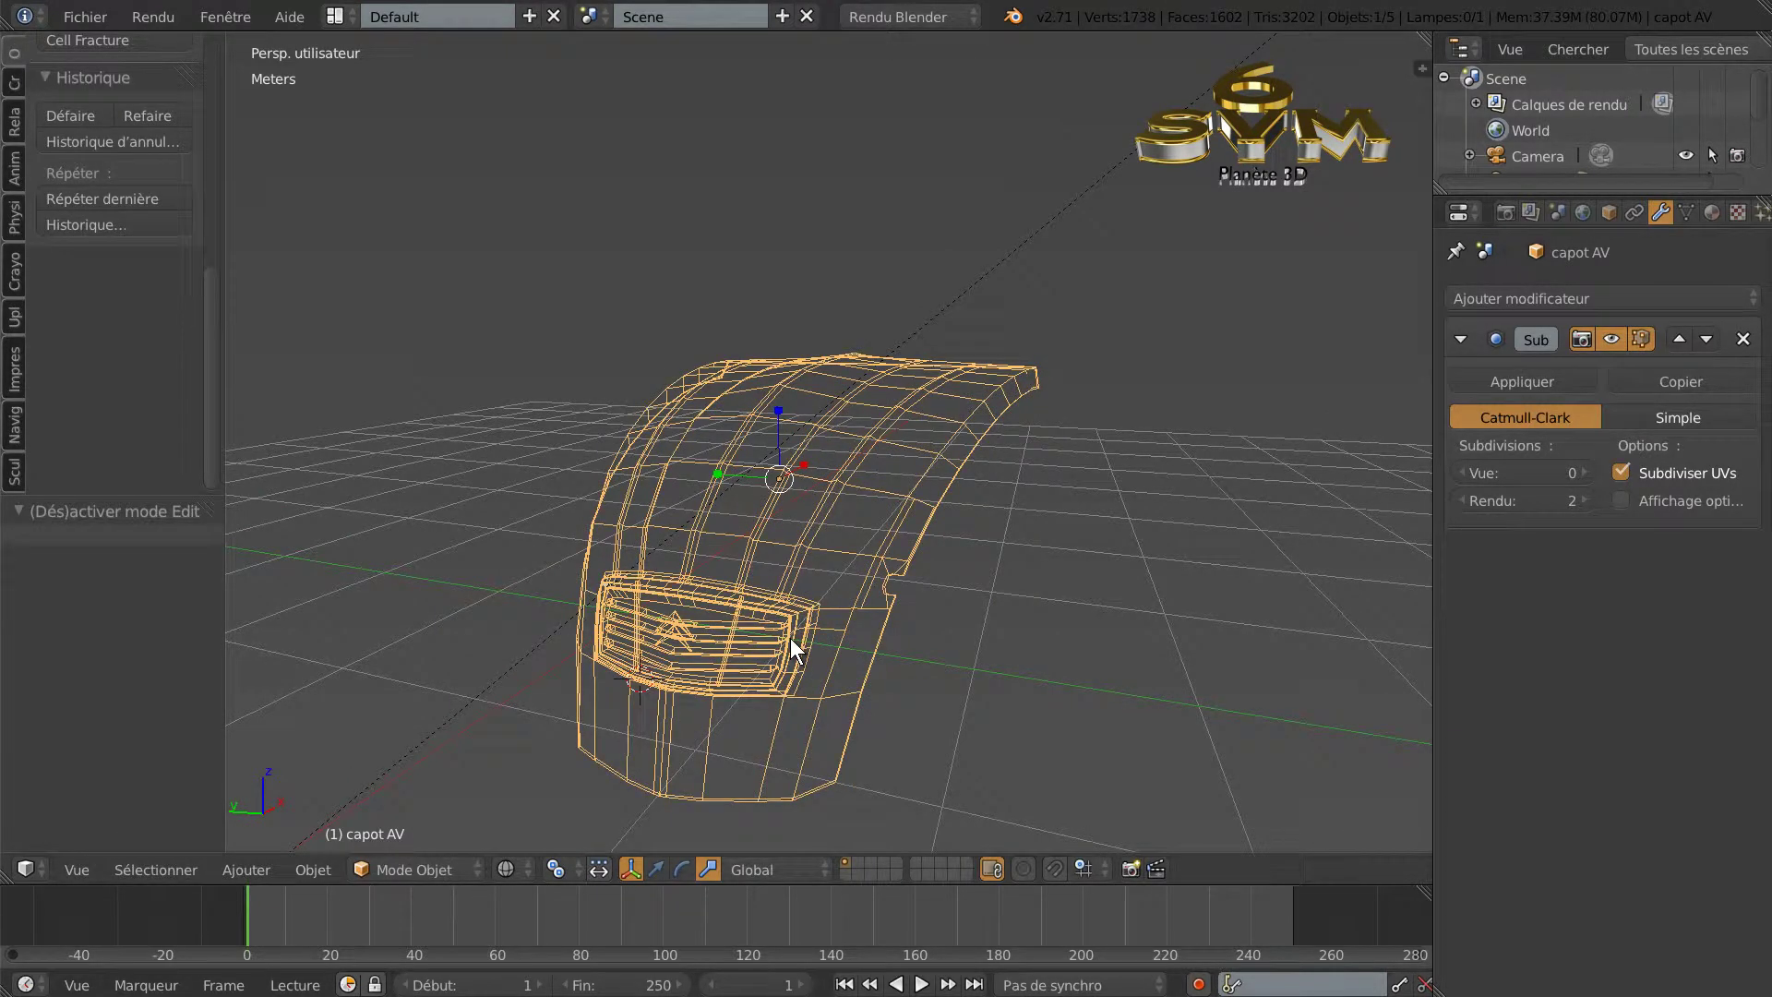
key("z")
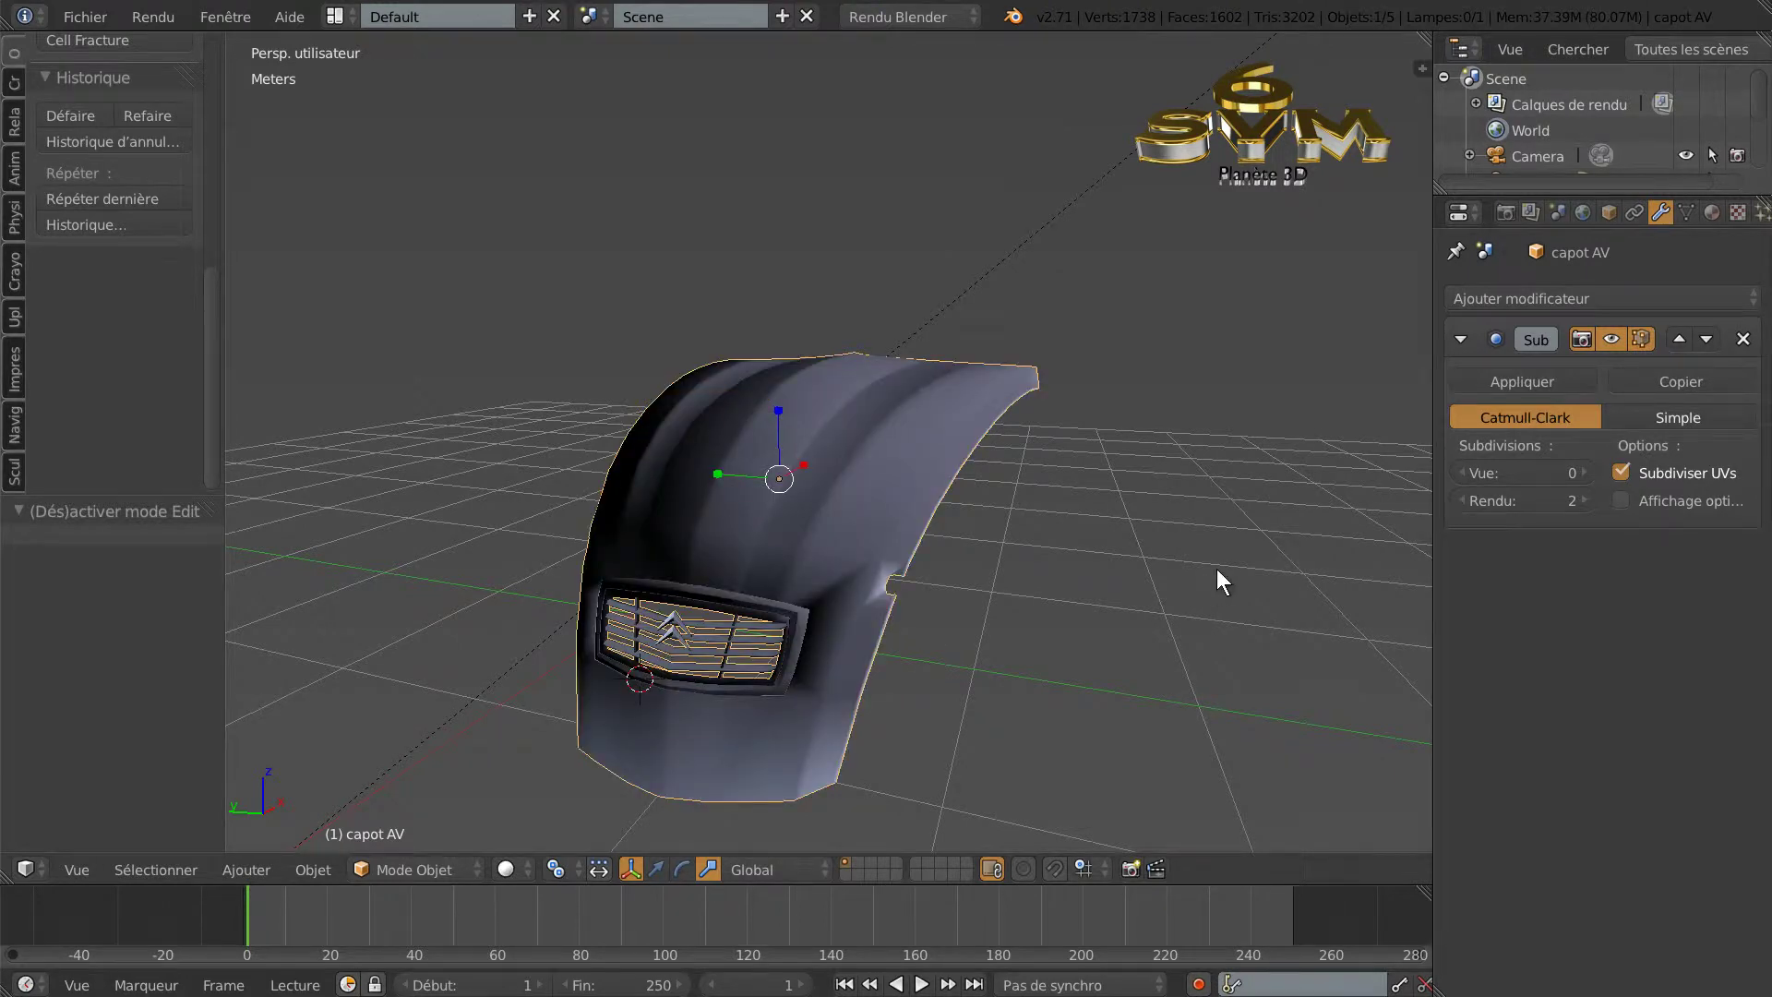
left_click(1585, 471)
left_click(1585, 471)
left_click(1585, 470)
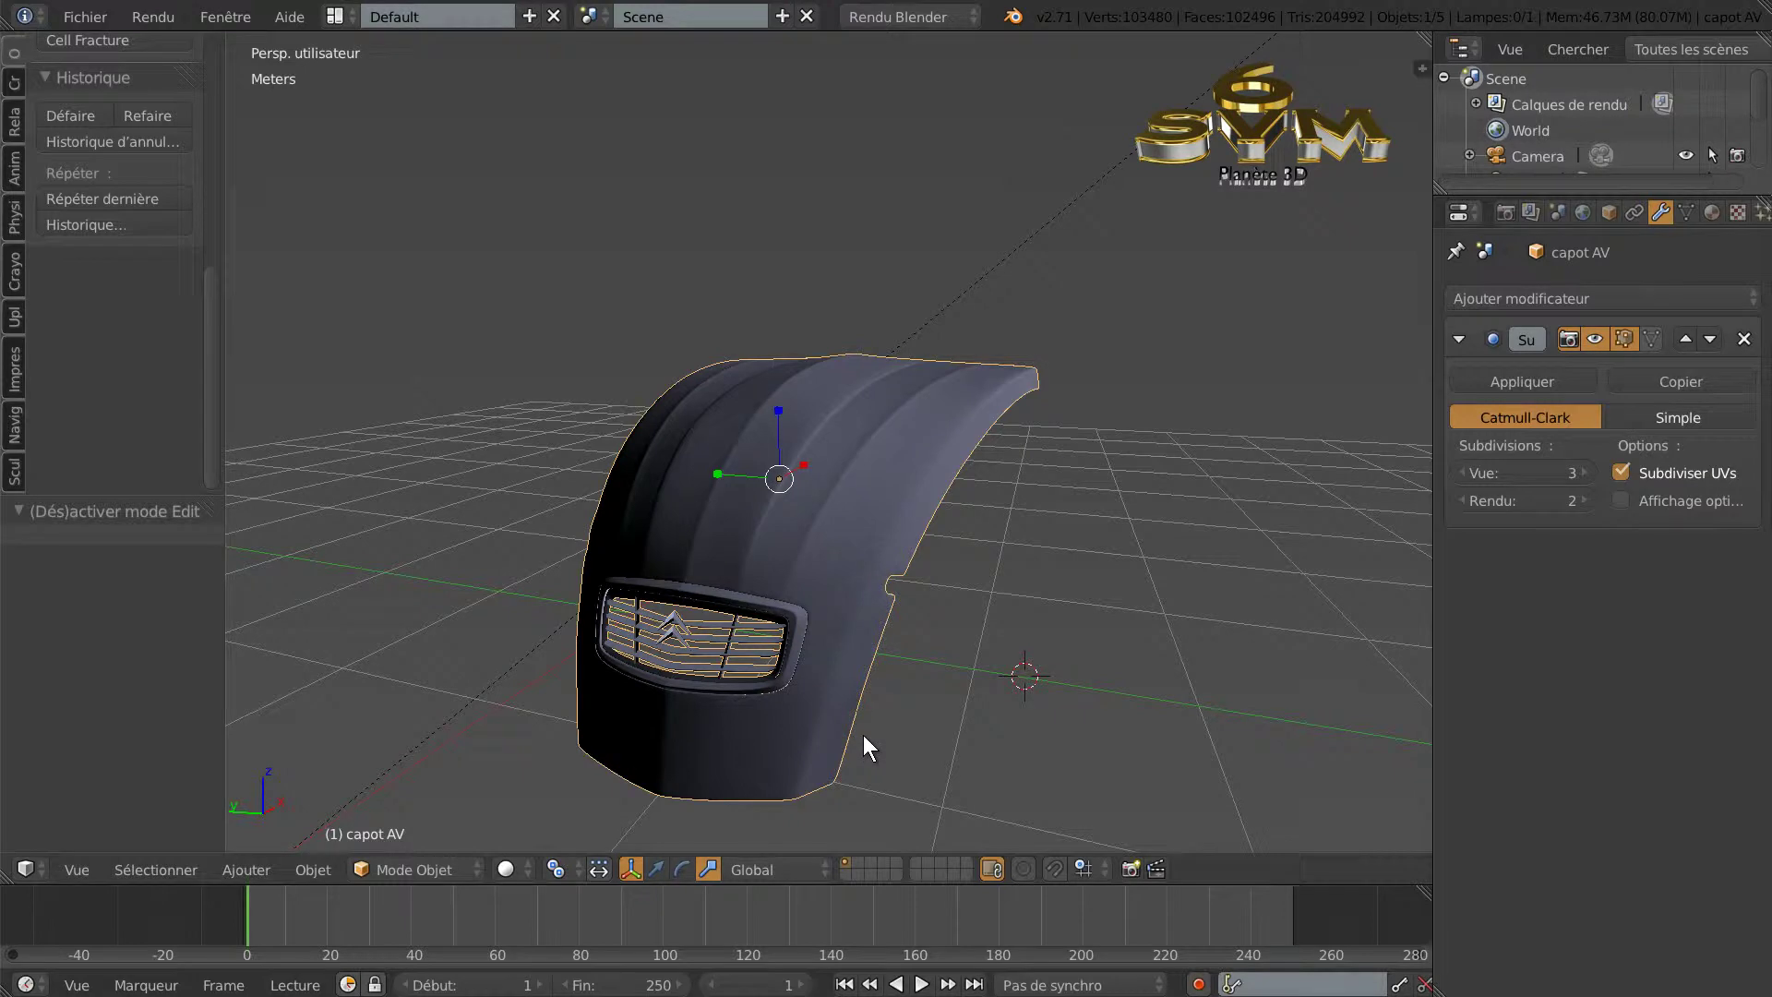
middle_click_drag(800, 757, 874, 651)
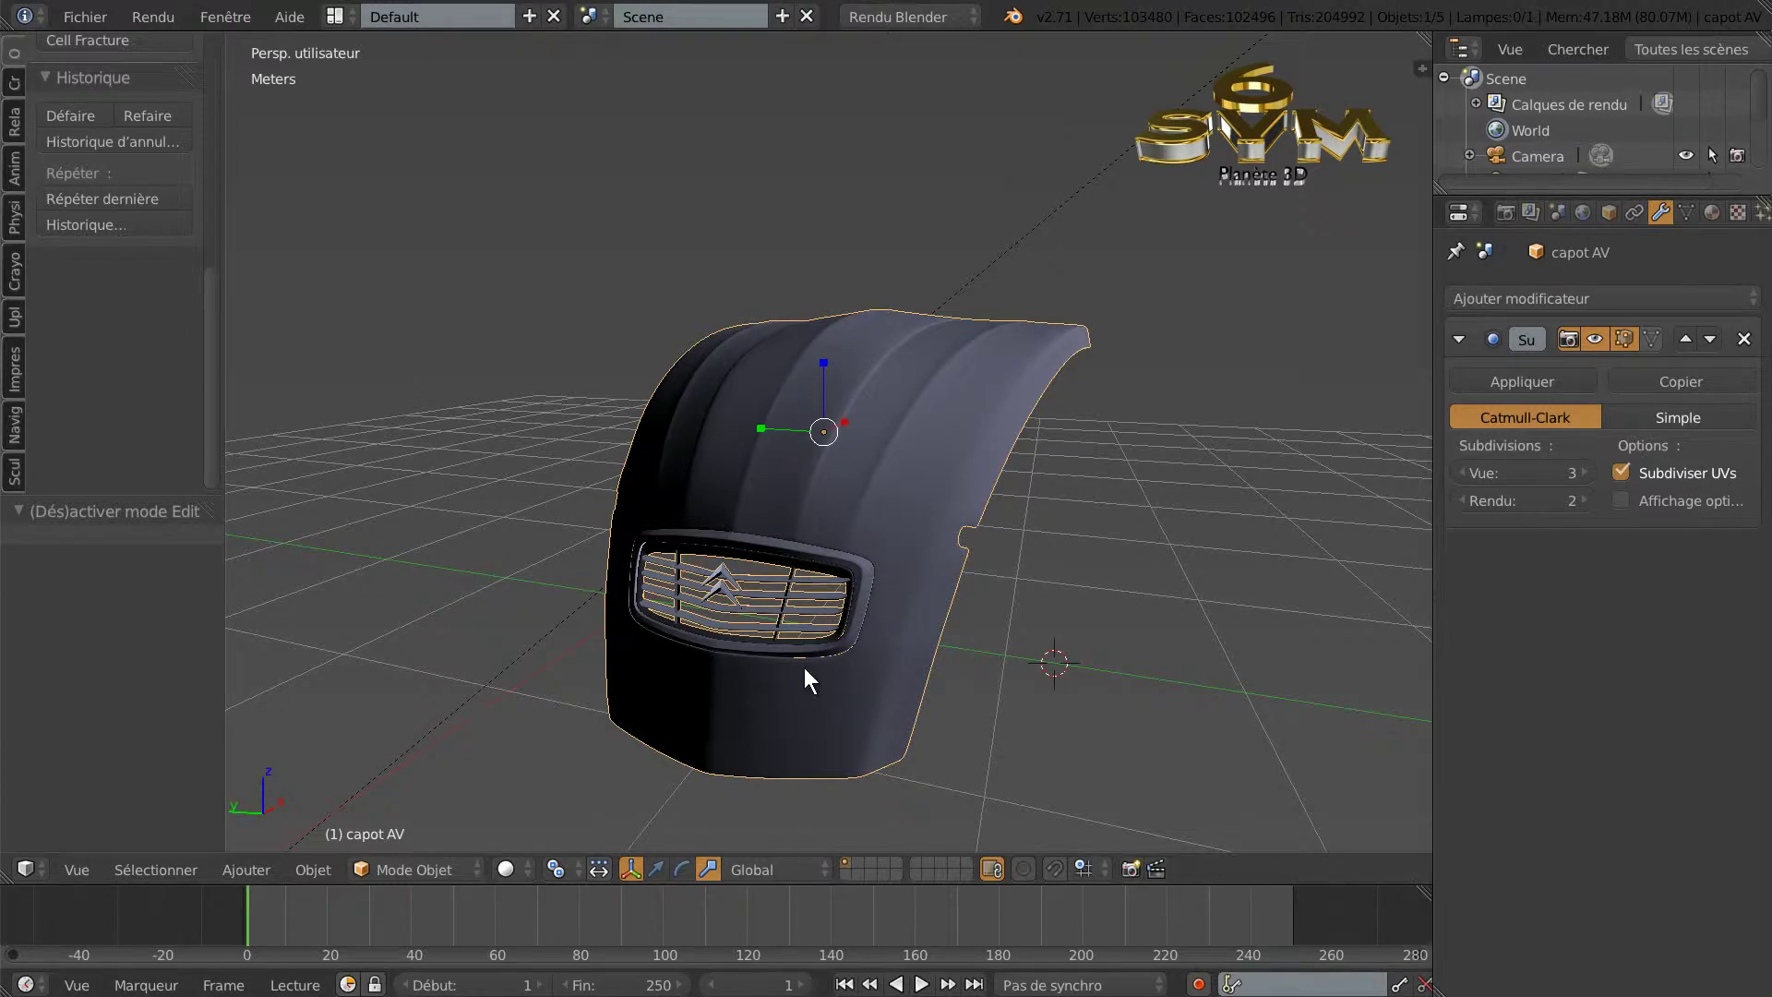
scroll(840, 641, "up", 2)
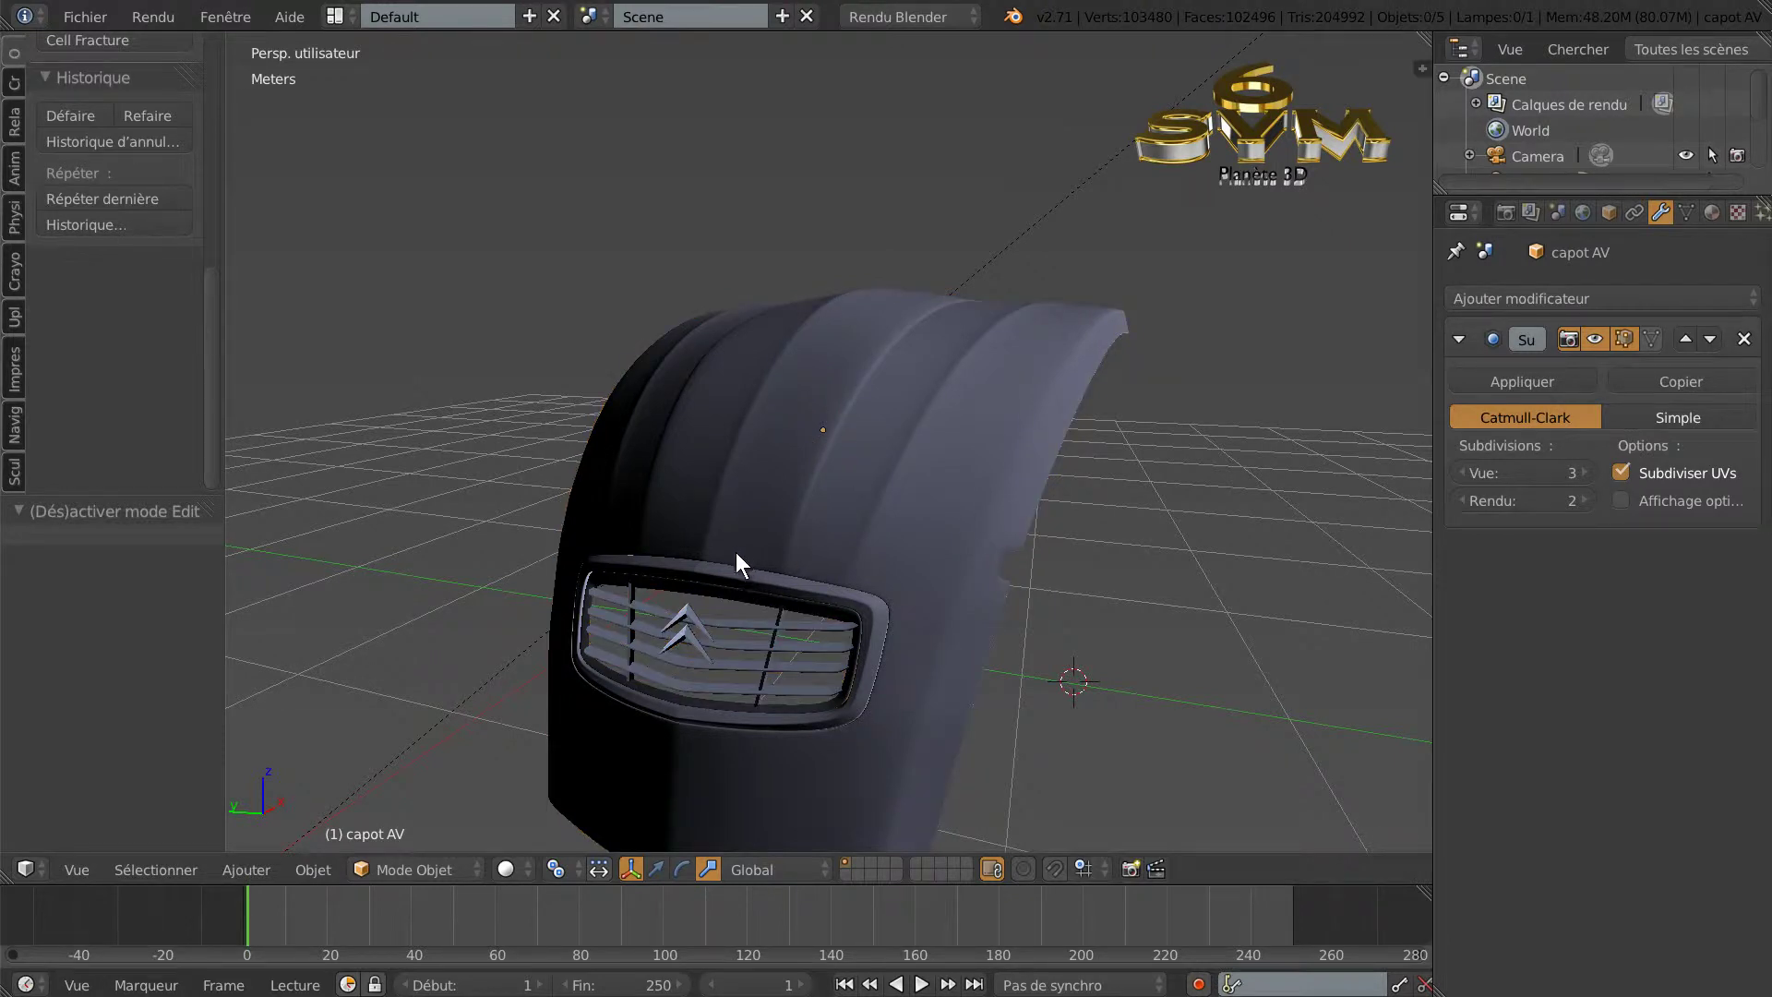
left_click(13, 56)
scroll(211, 147, "down", 3)
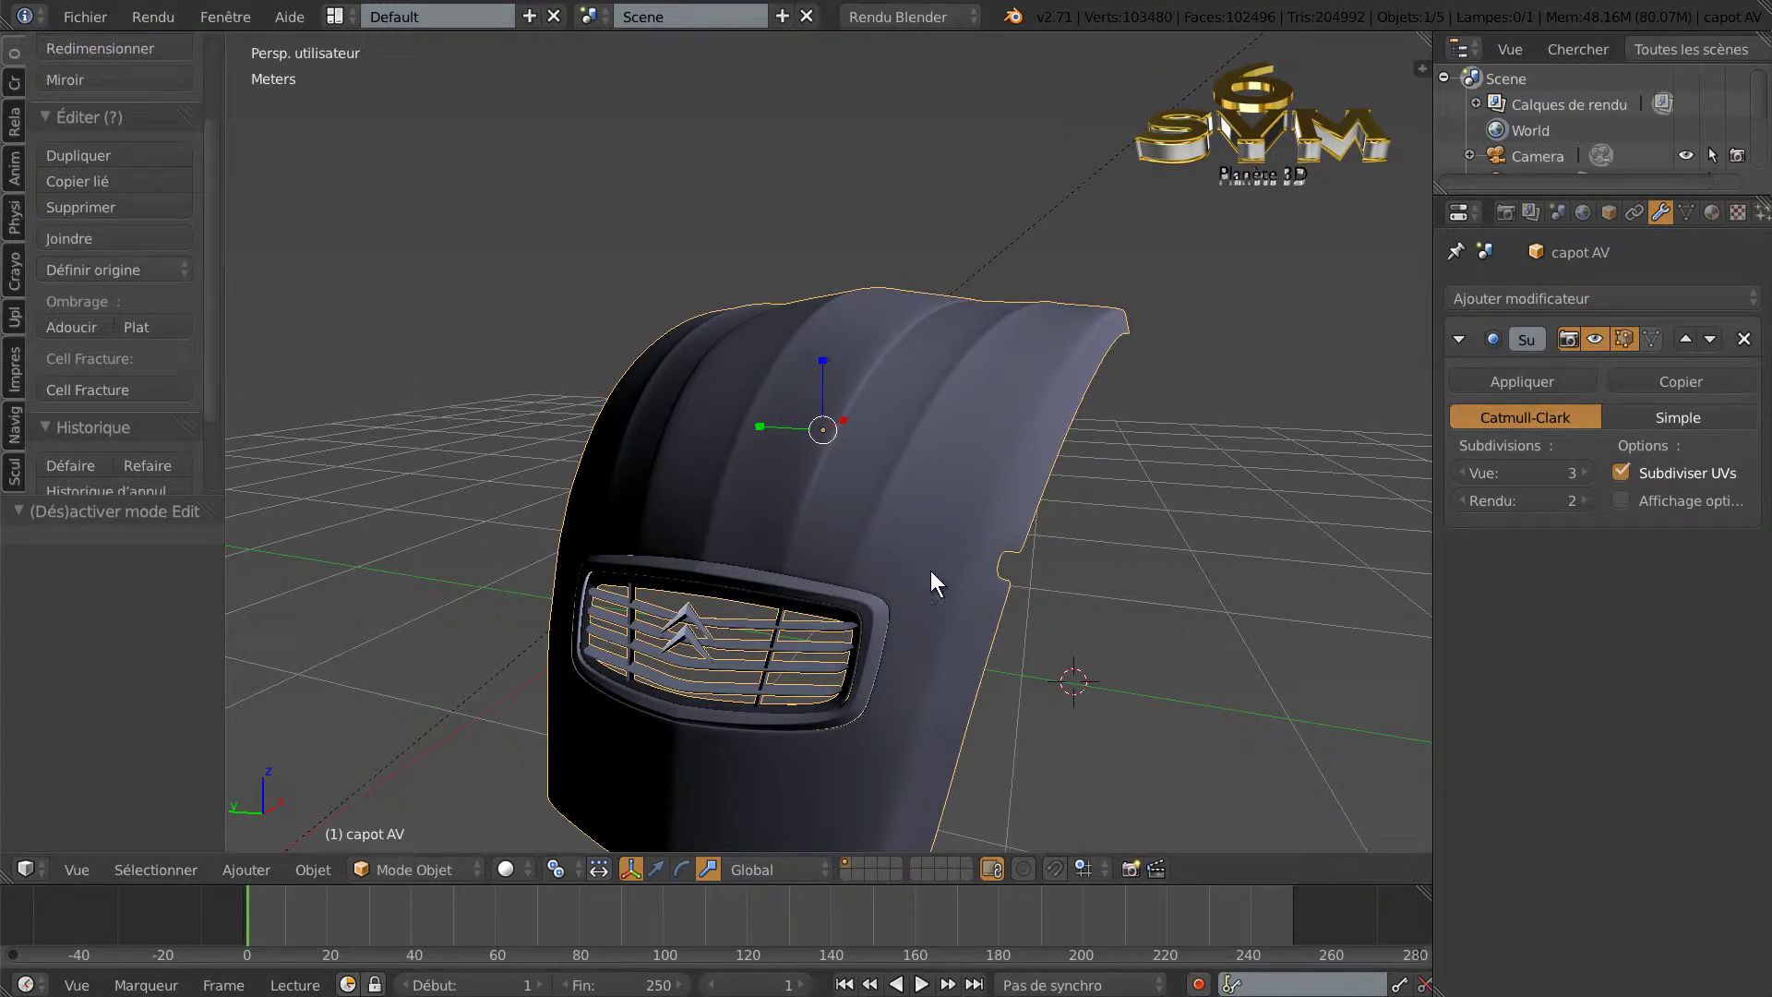
middle_click_drag(933, 574, 982, 569)
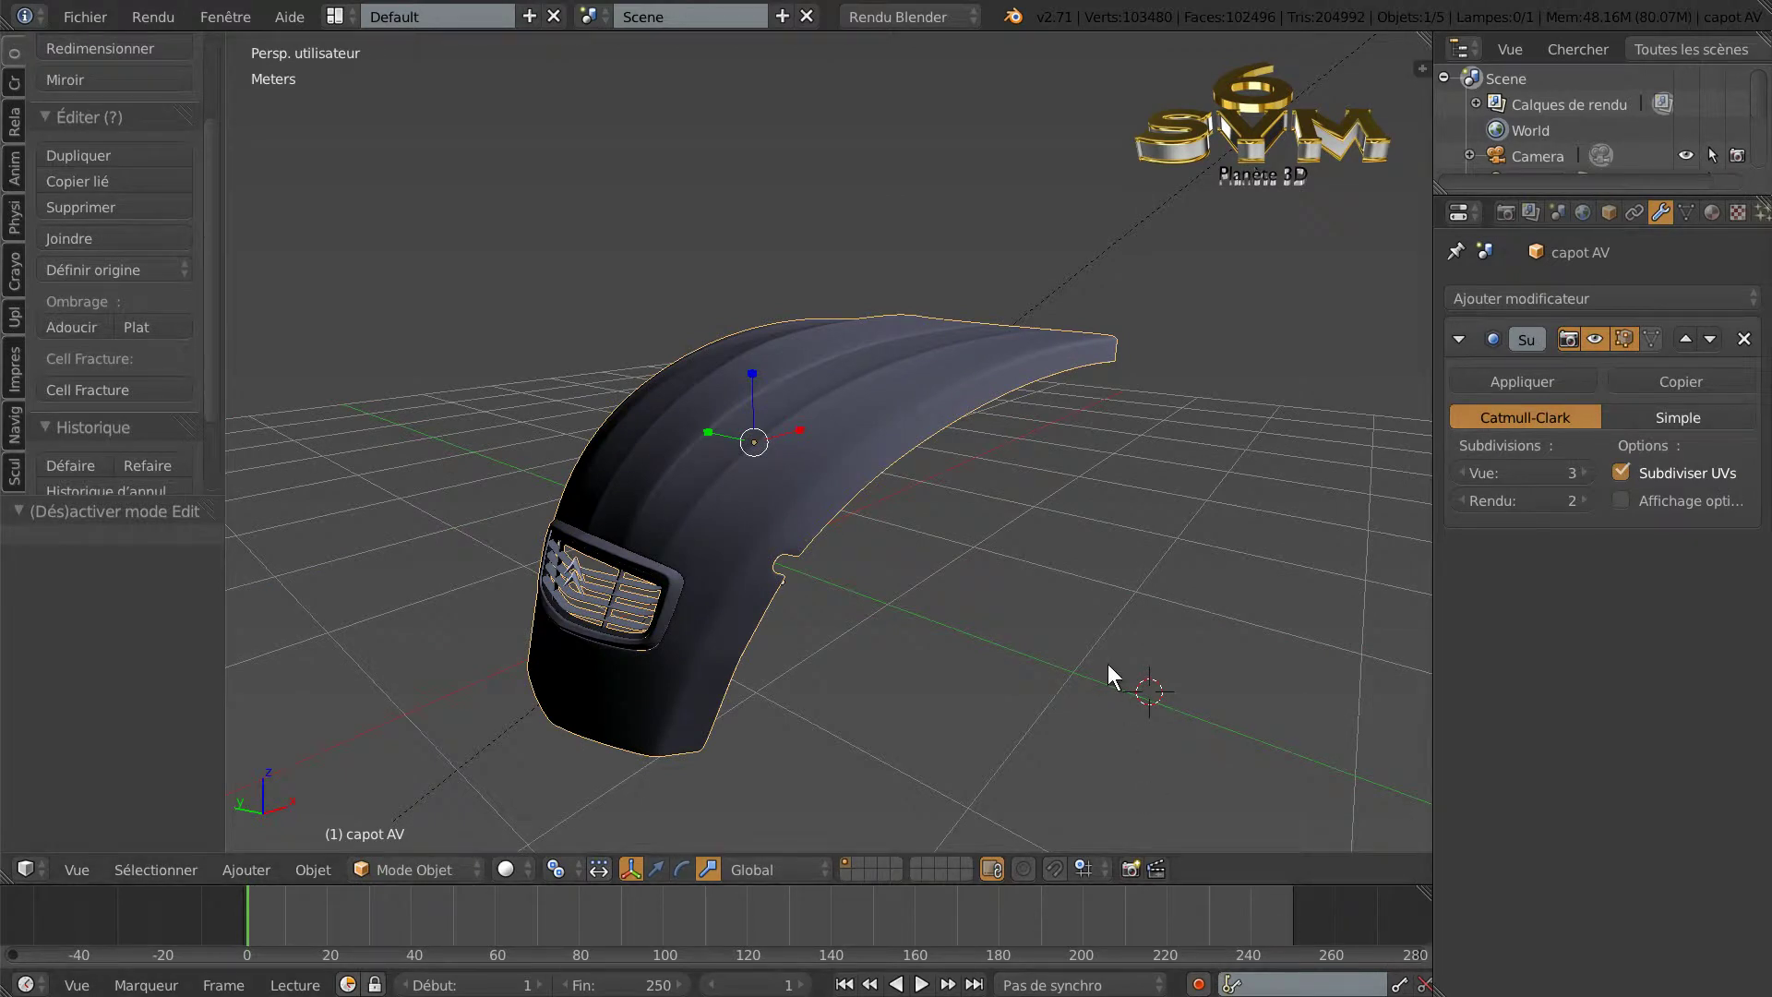
Show the hood in wireframe from the top and set its Subdivision Surface view level to 0.
key("KP_7")
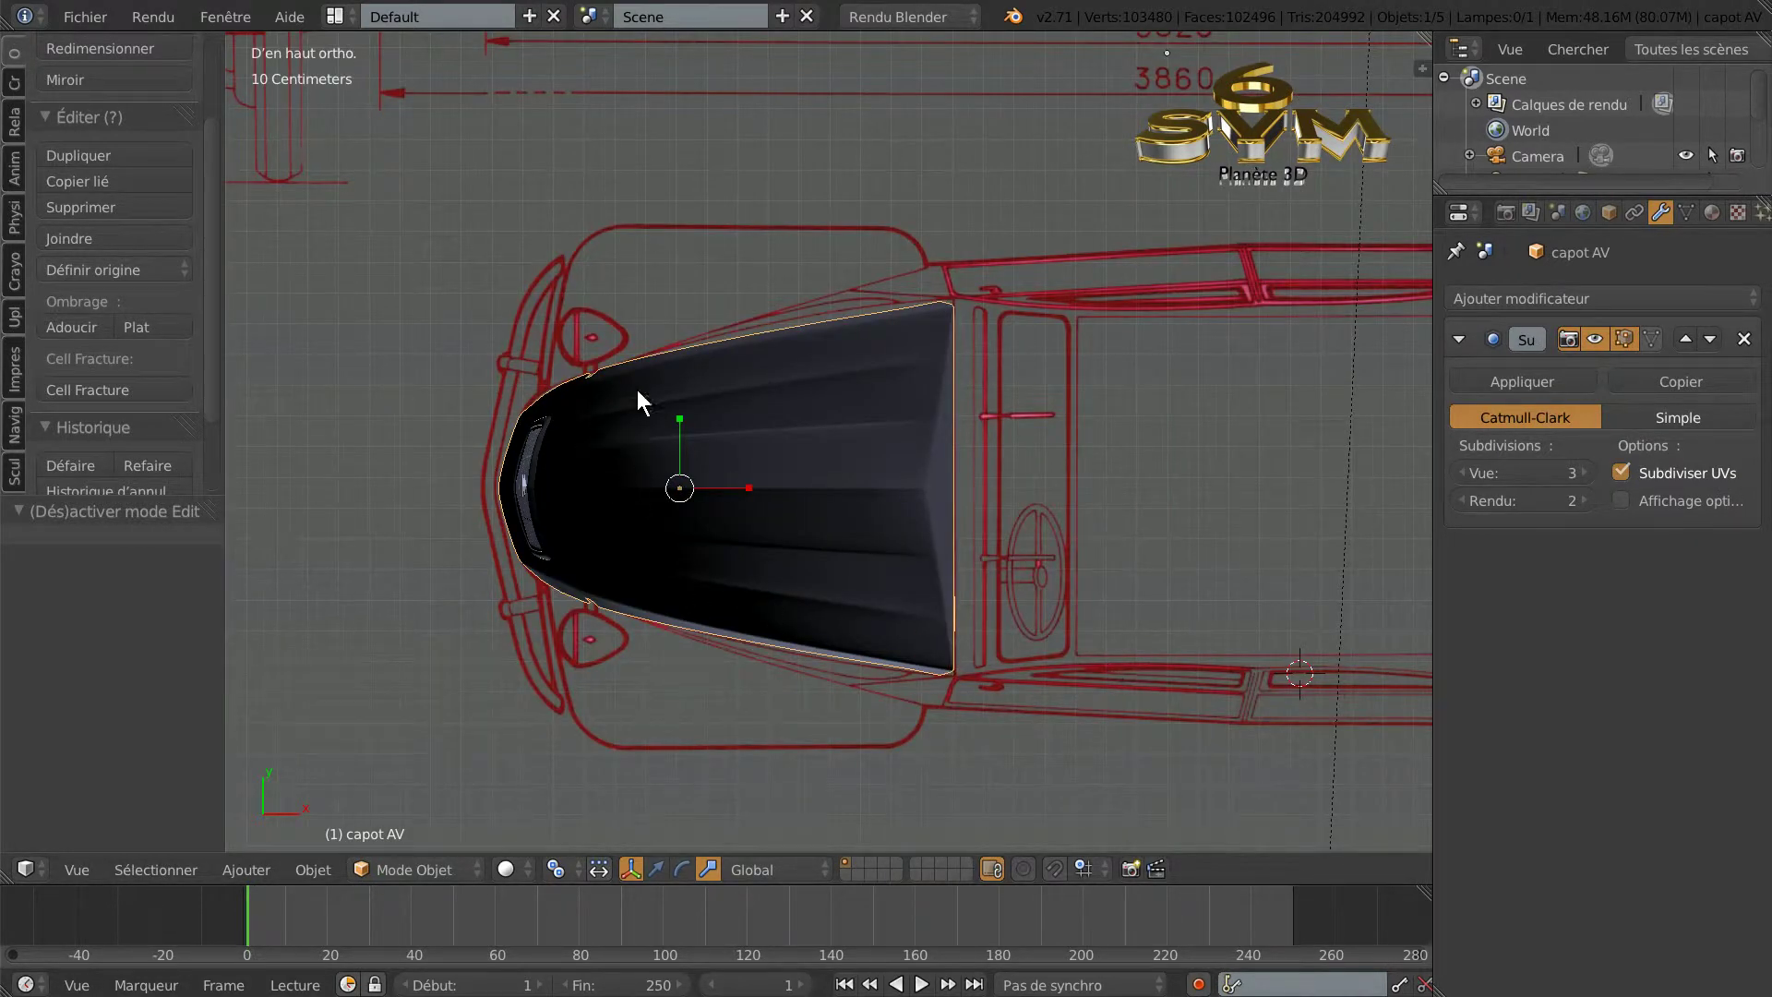
scroll(877, 451, "up", 5, "ctrl")
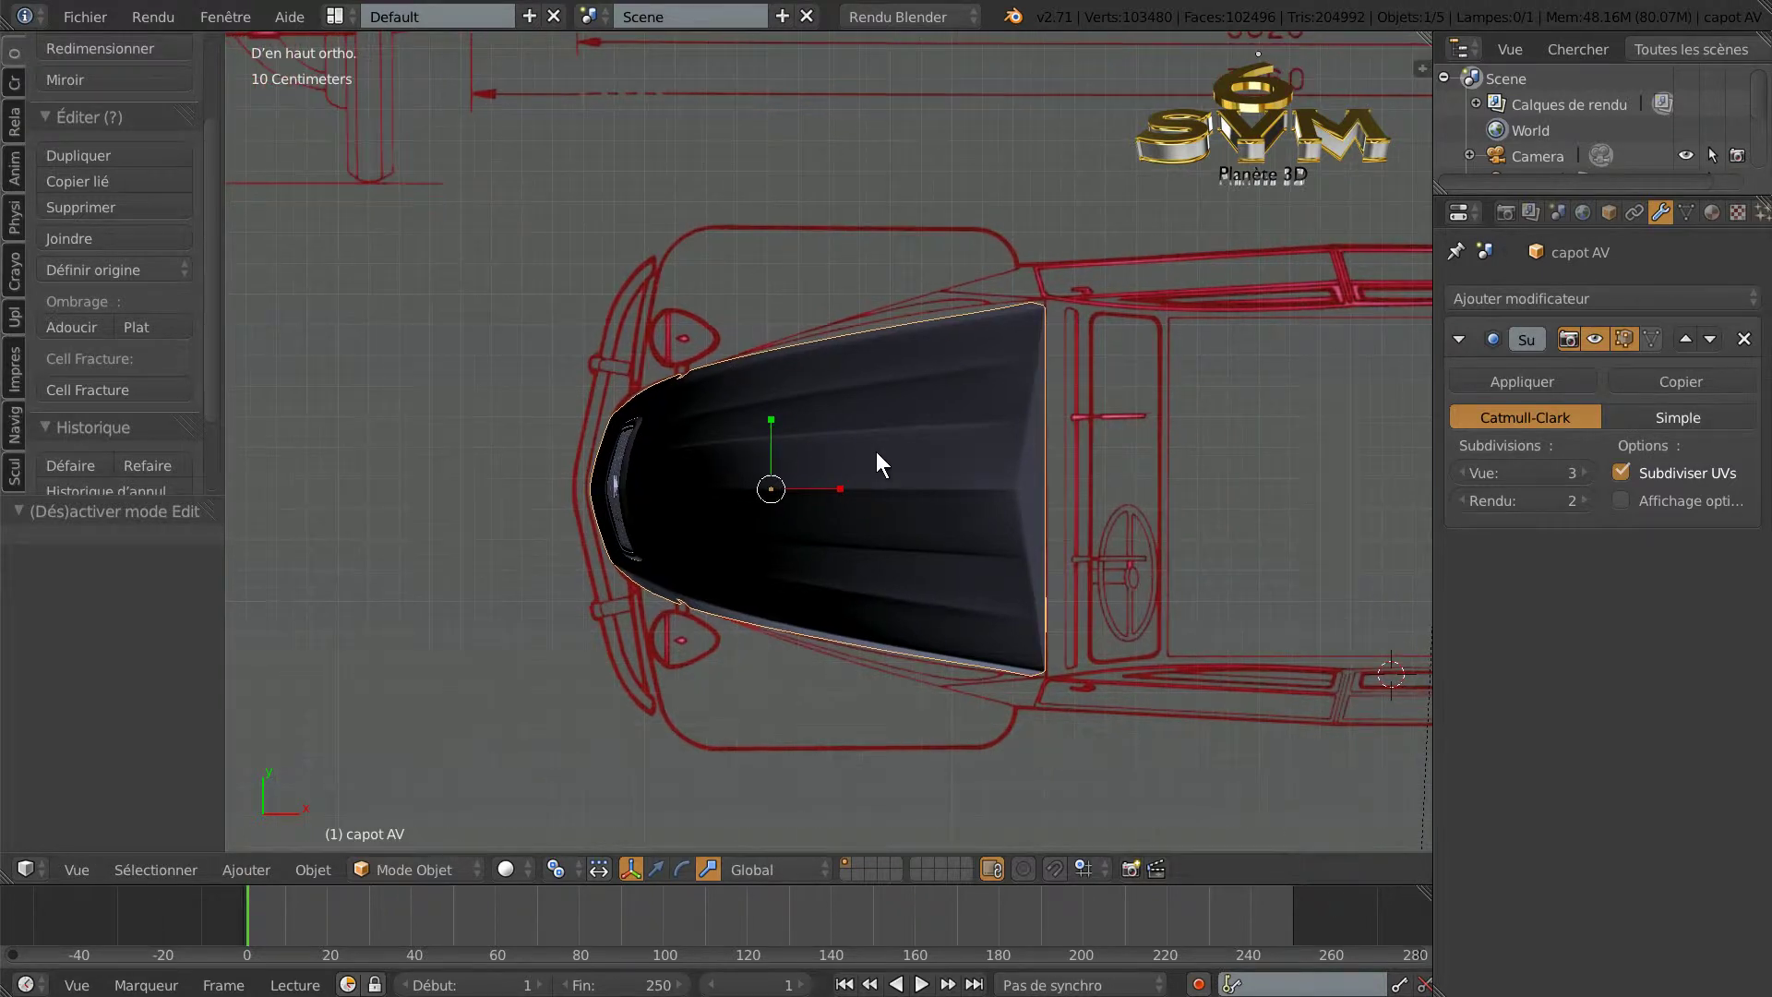
key("z")
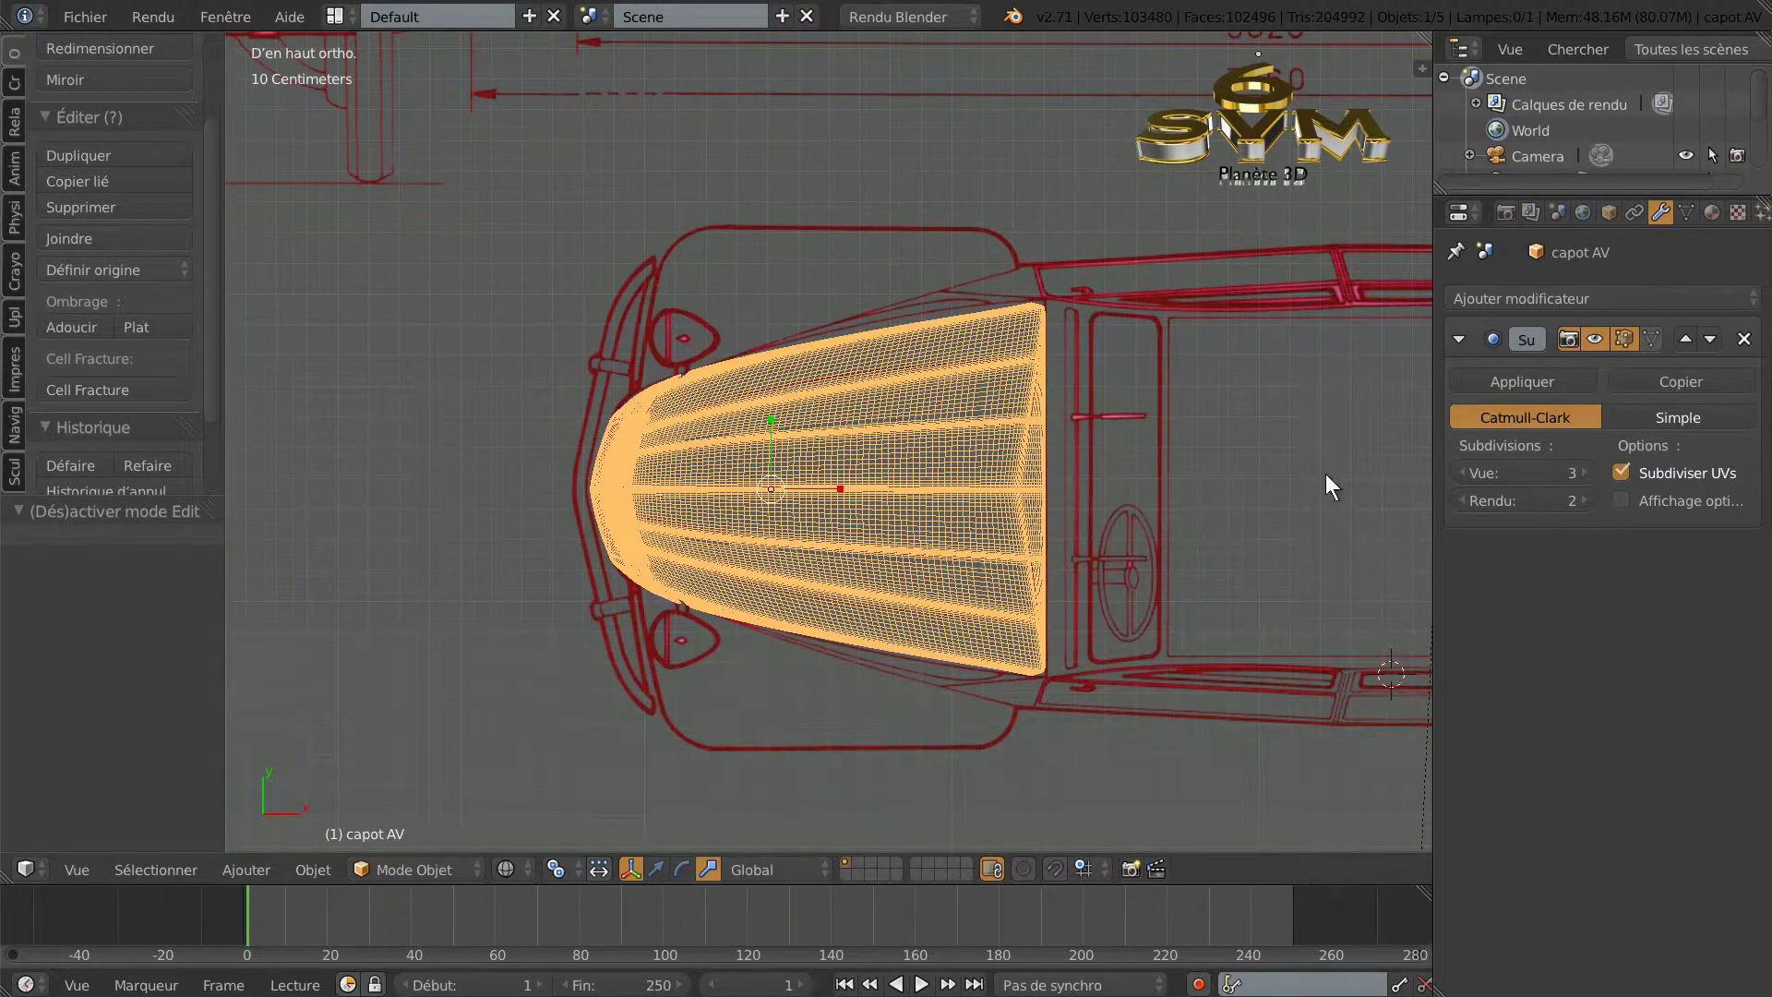
left_click(1466, 473)
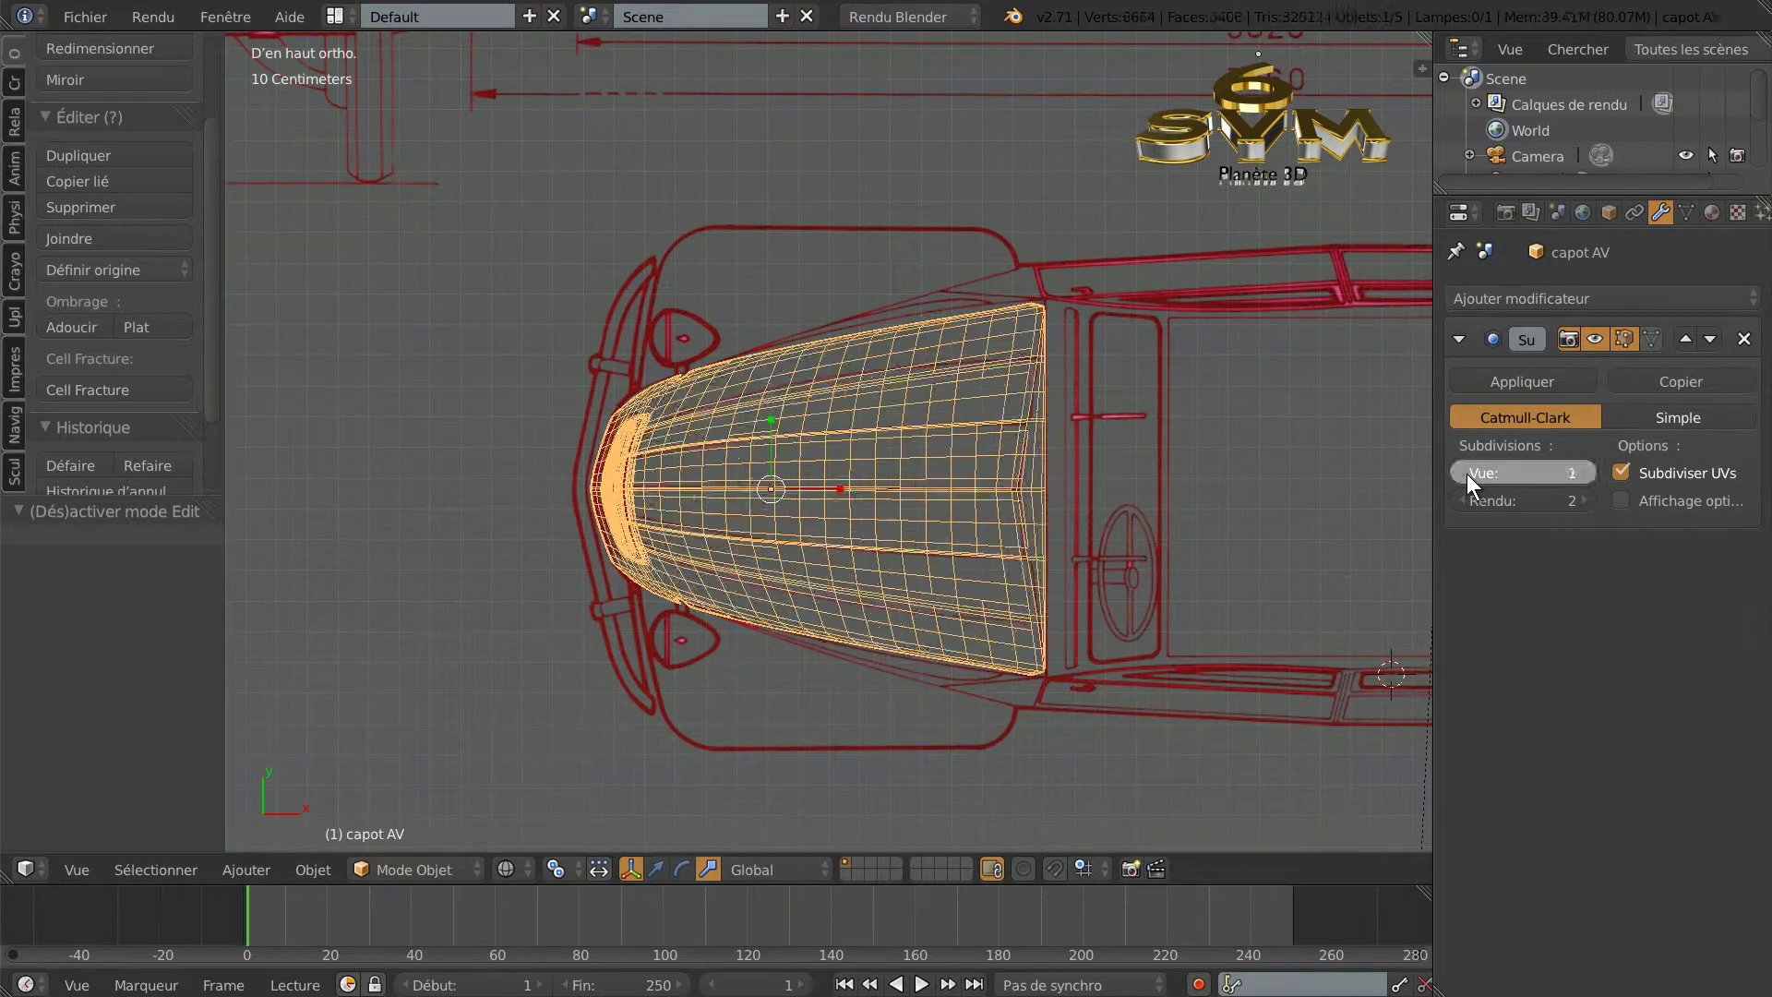
left_click(1465, 474)
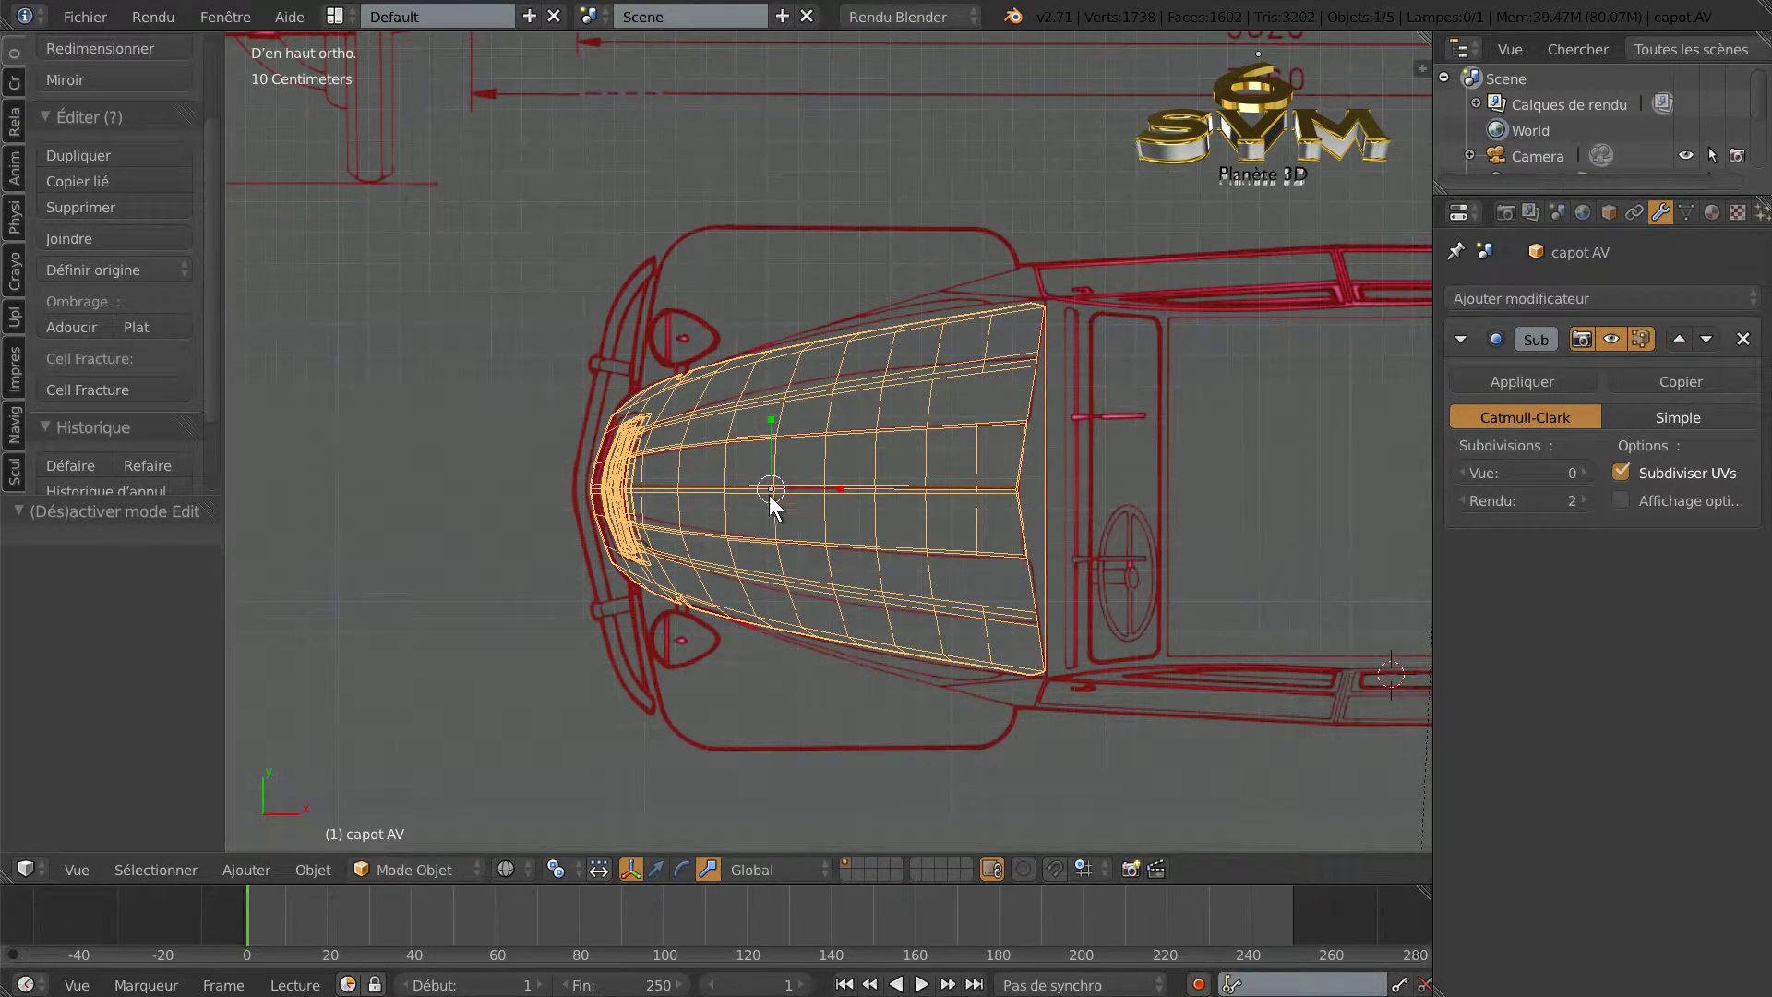
scroll(766, 495, "up", 4)
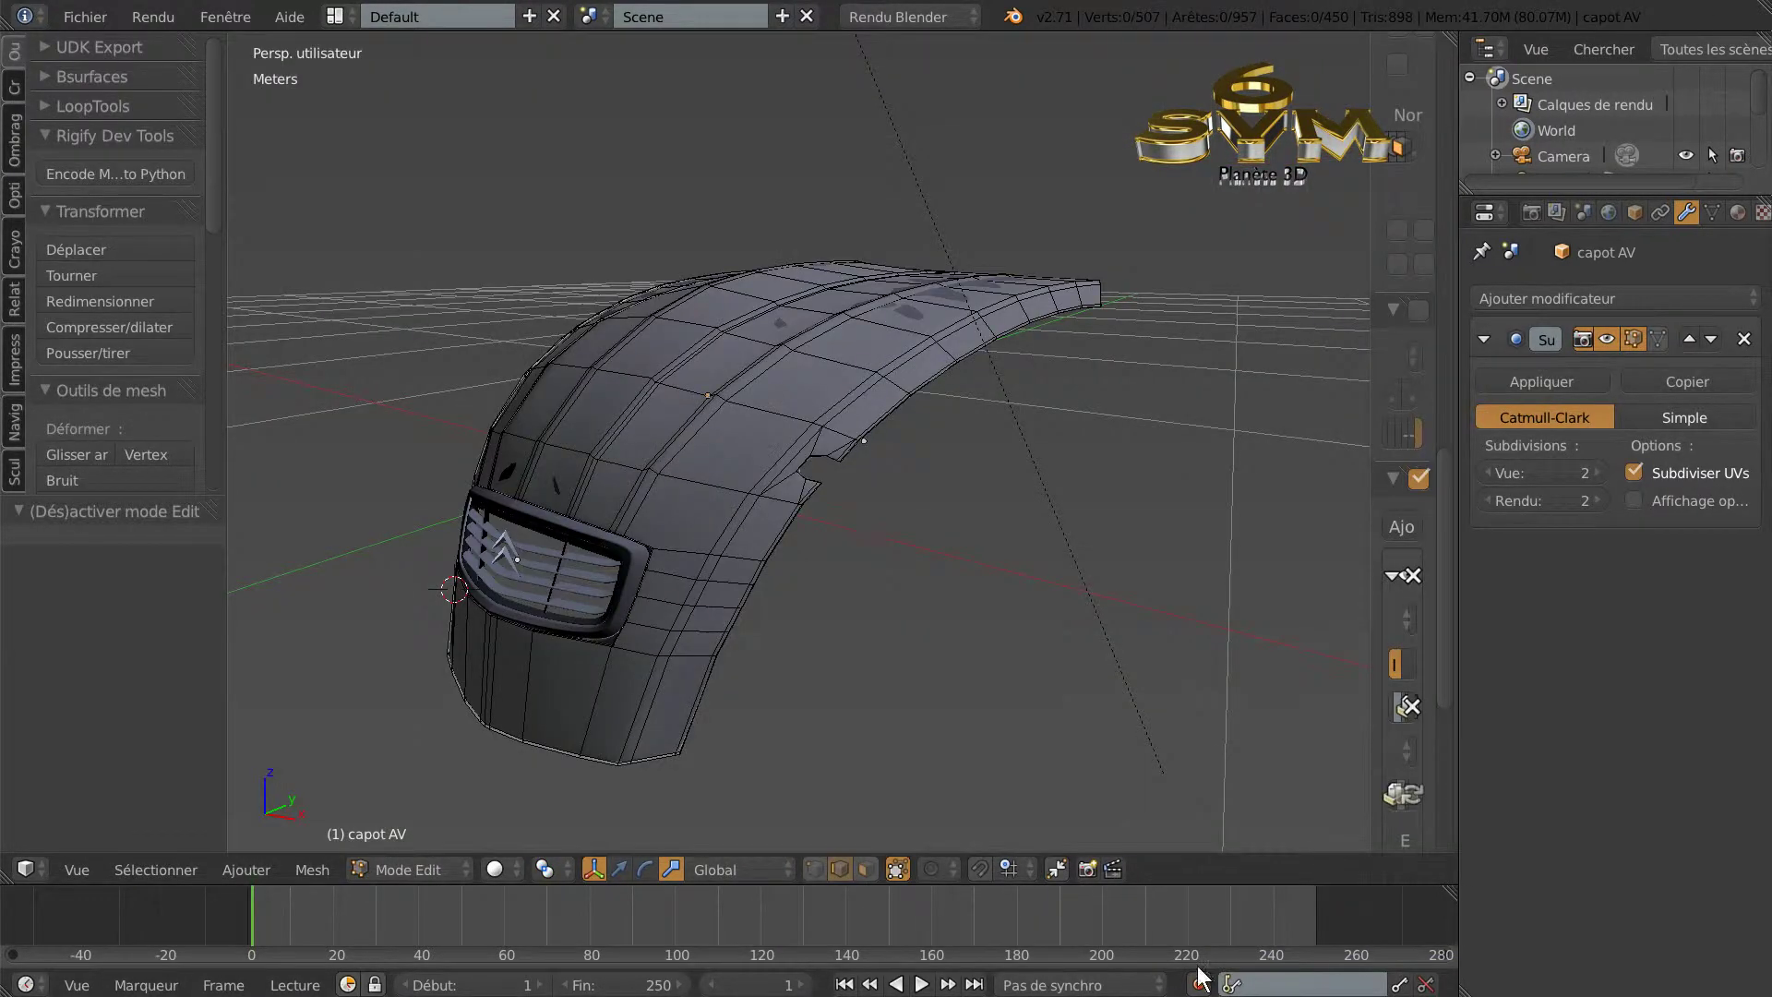
Switch the hood mesh to vertex selection and clear the whole selection.
scroll(909, 626, "up", 1)
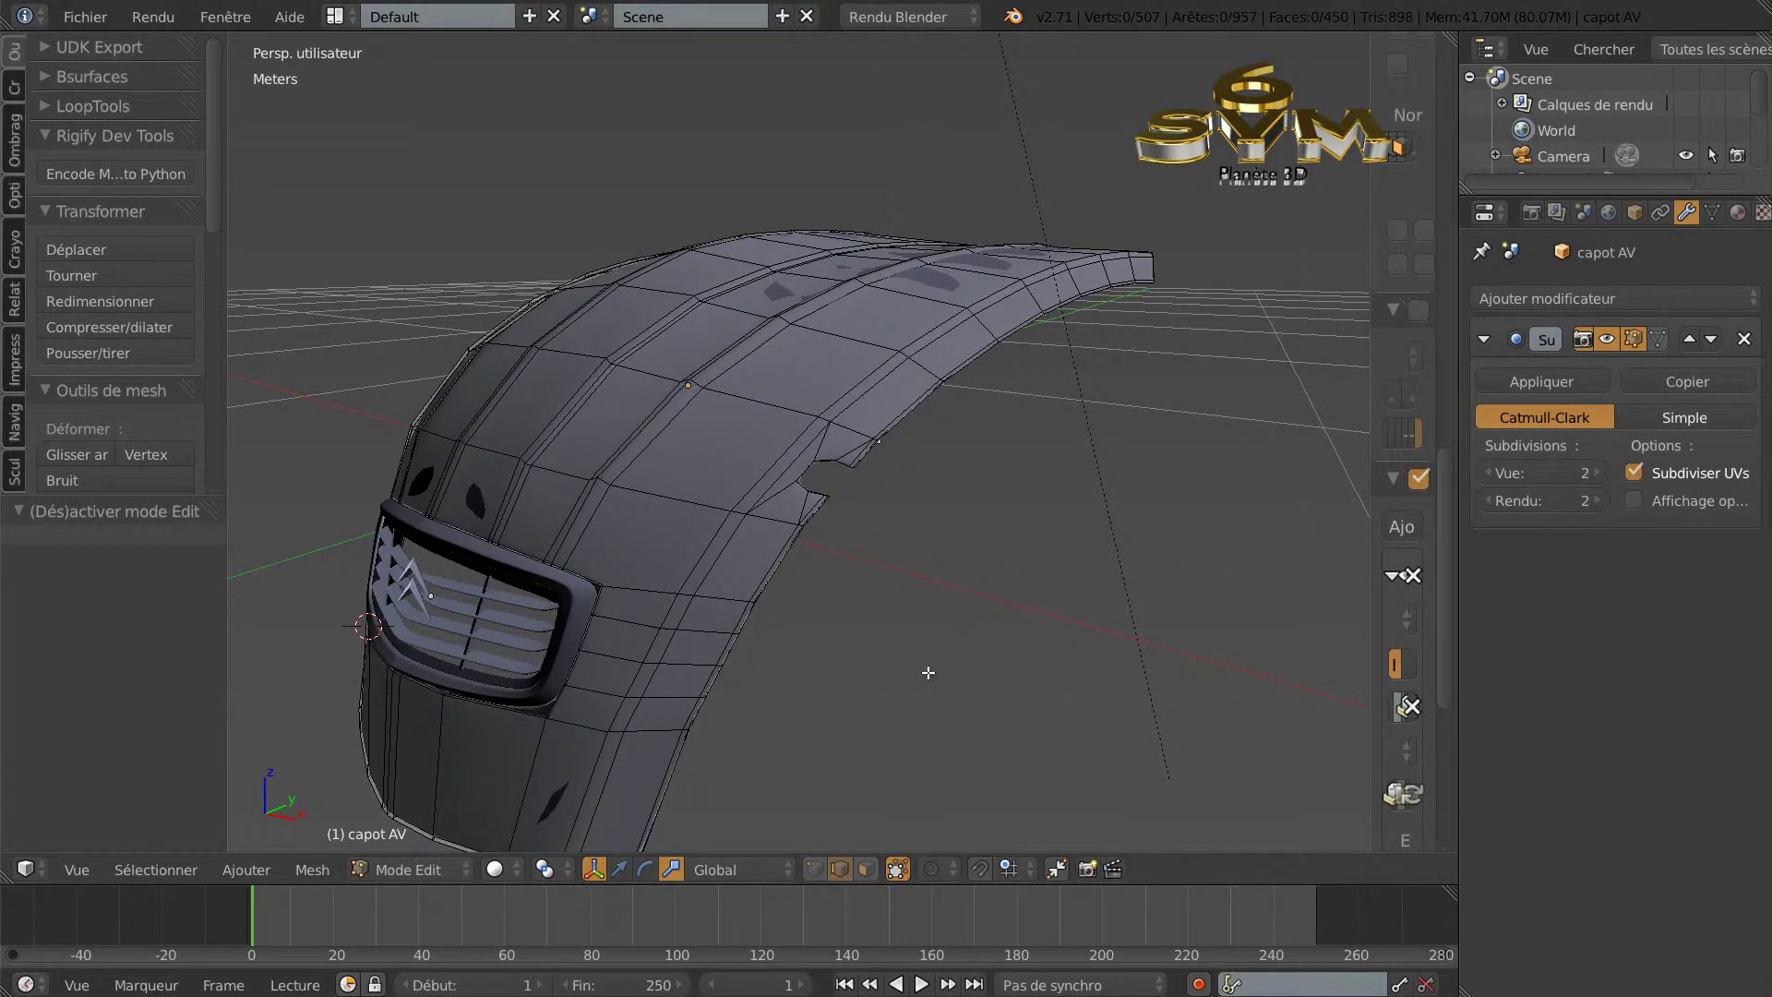
scroll(926, 621, "up", 3)
middle_click_drag(905, 664, 860, 667)
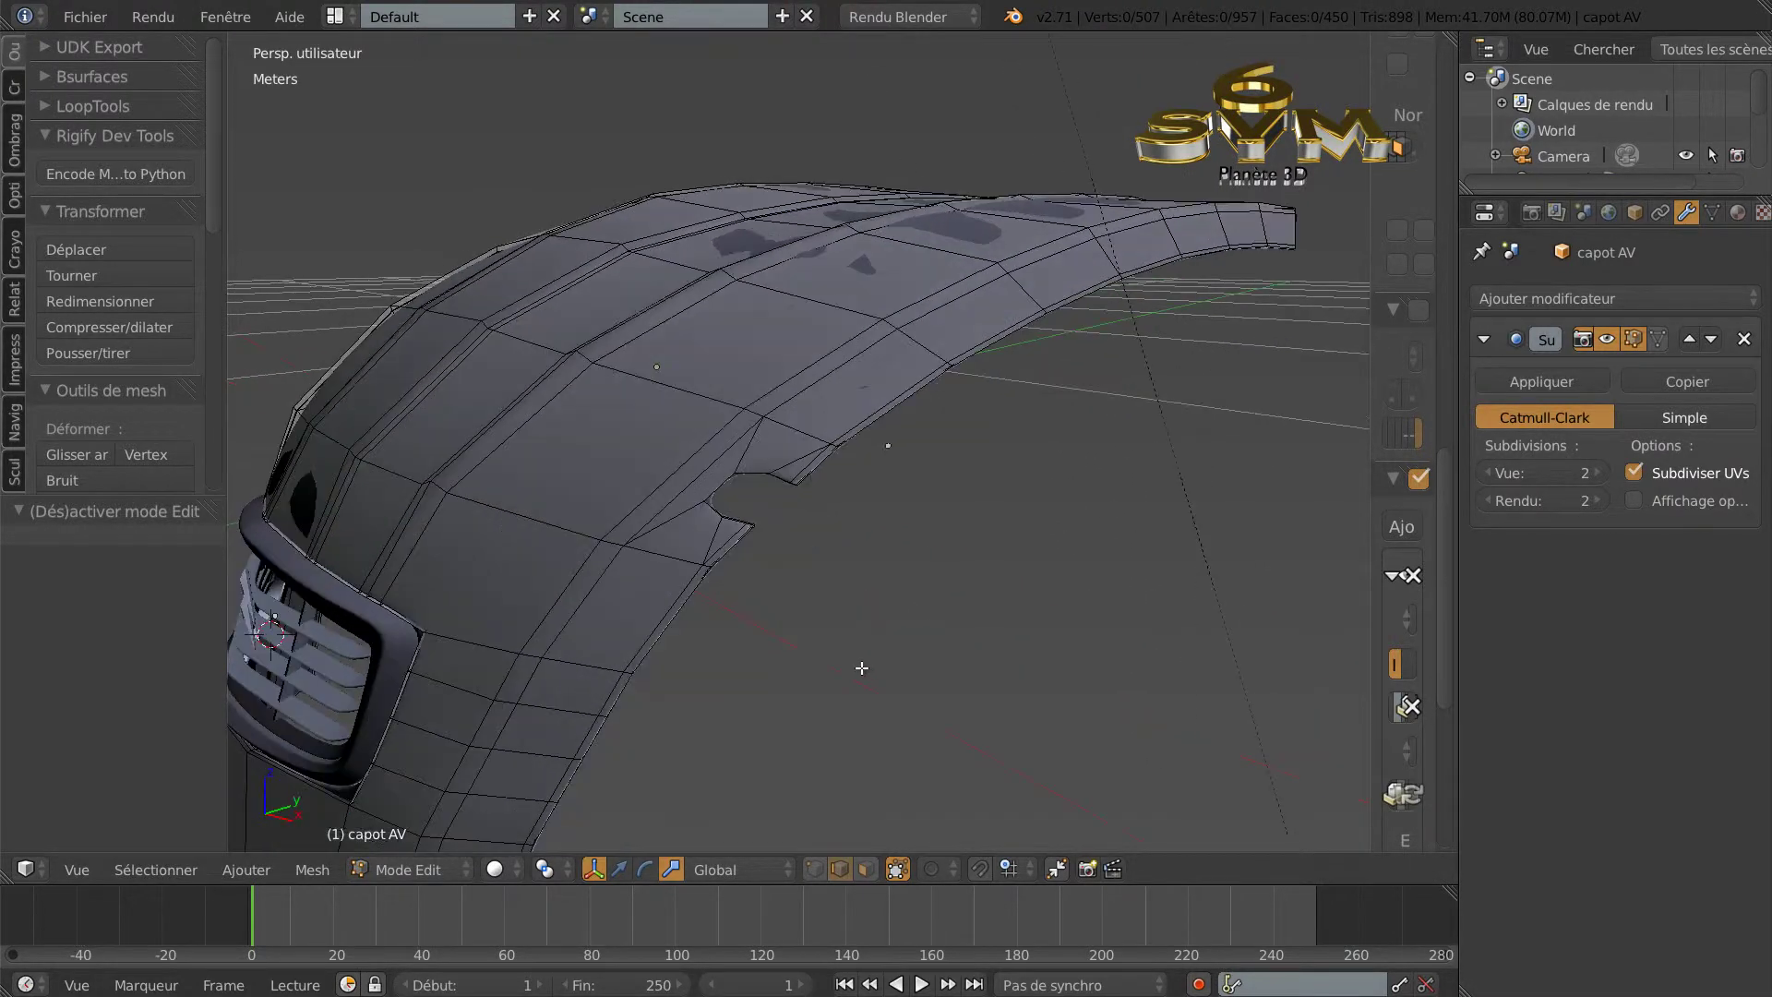
key("a")
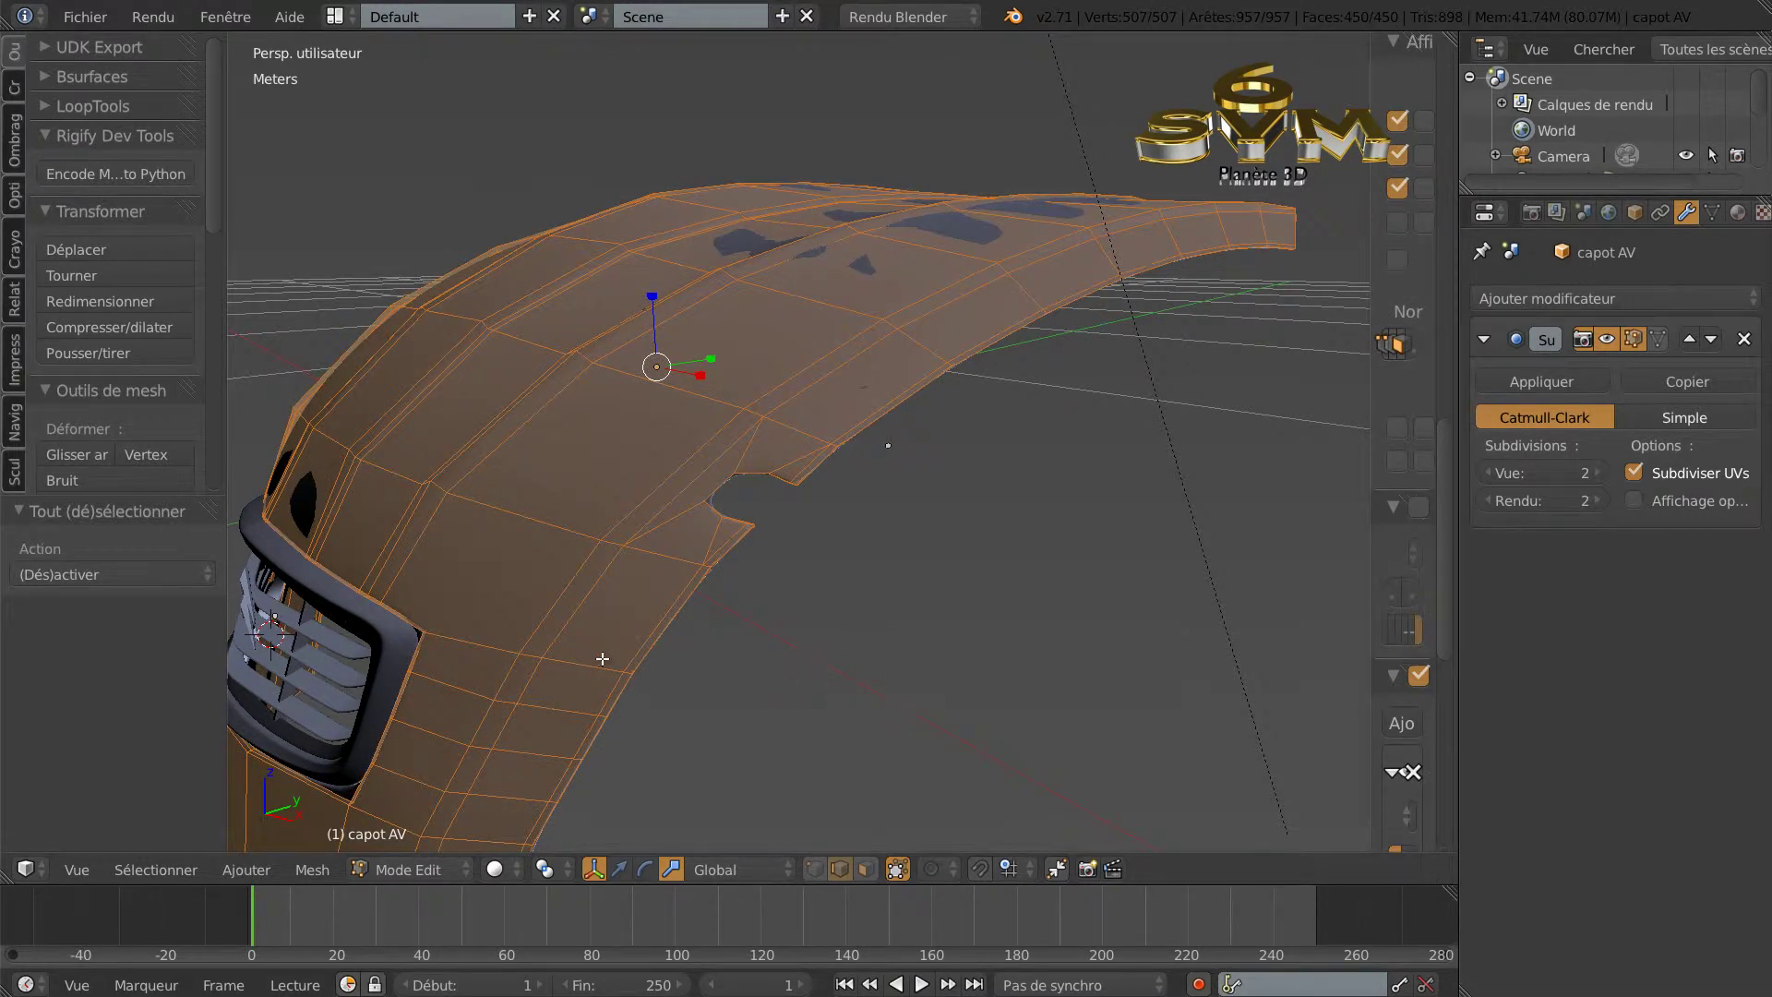
middle_click_drag(794, 723, 815, 672)
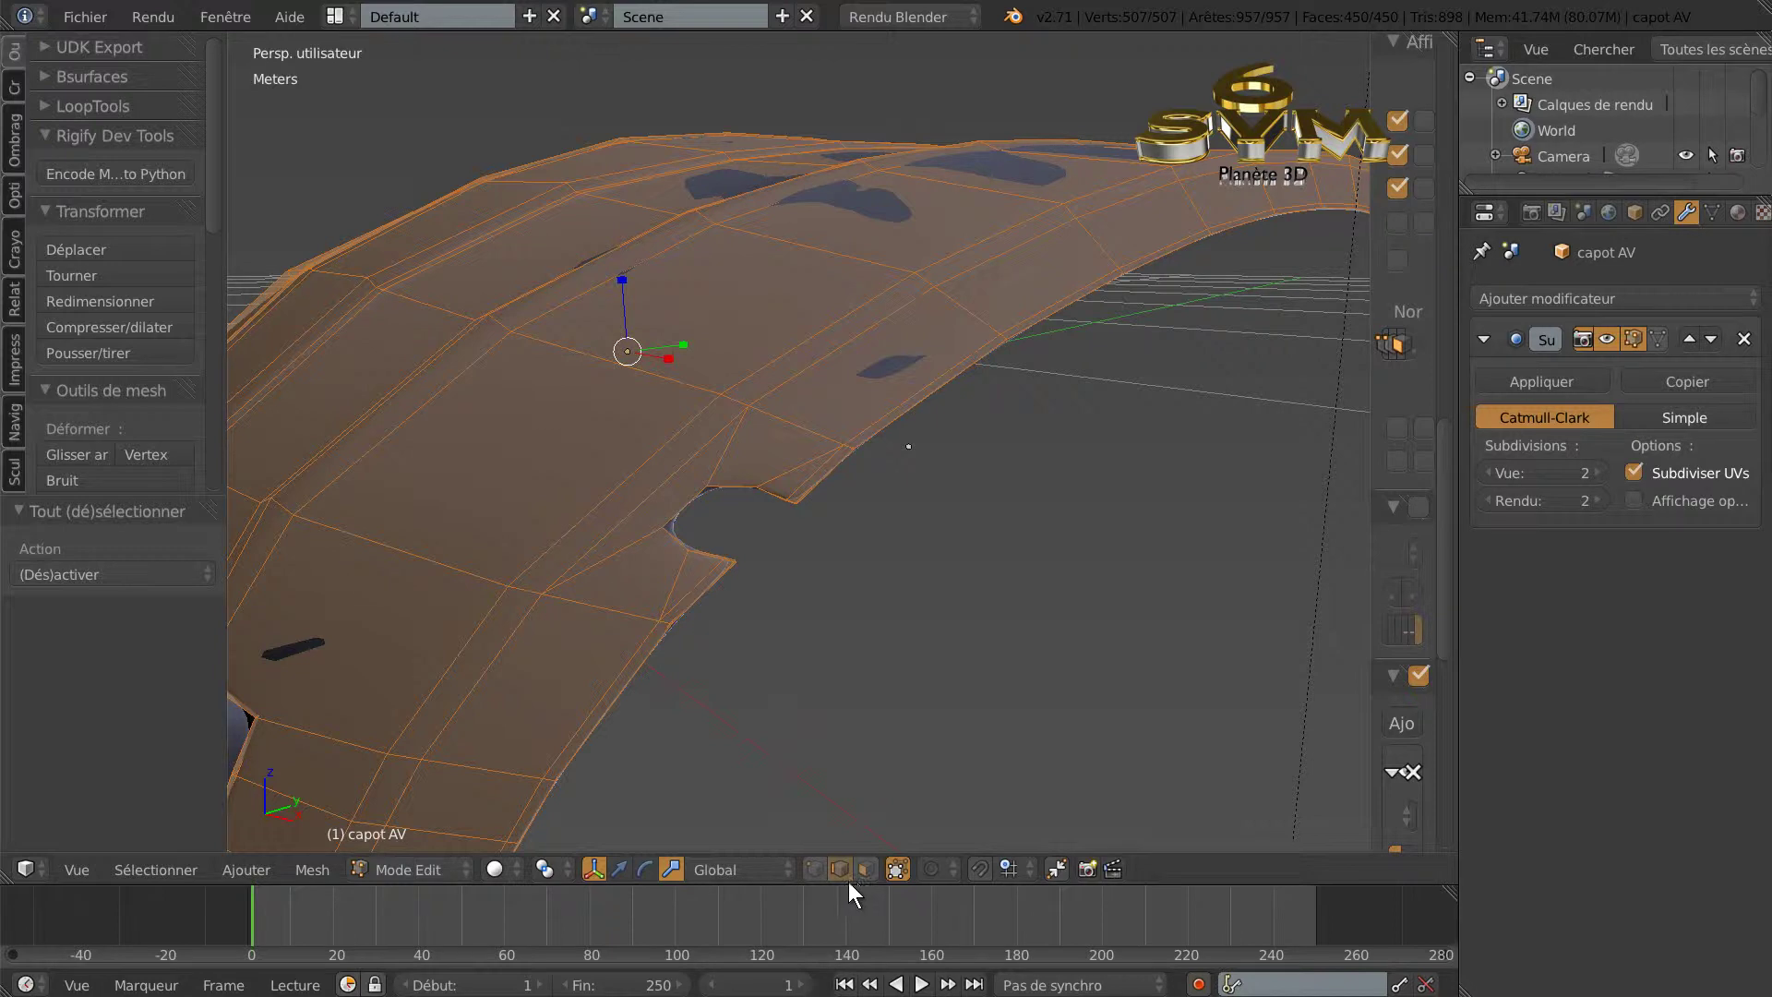
left_click(815, 869)
key("a")
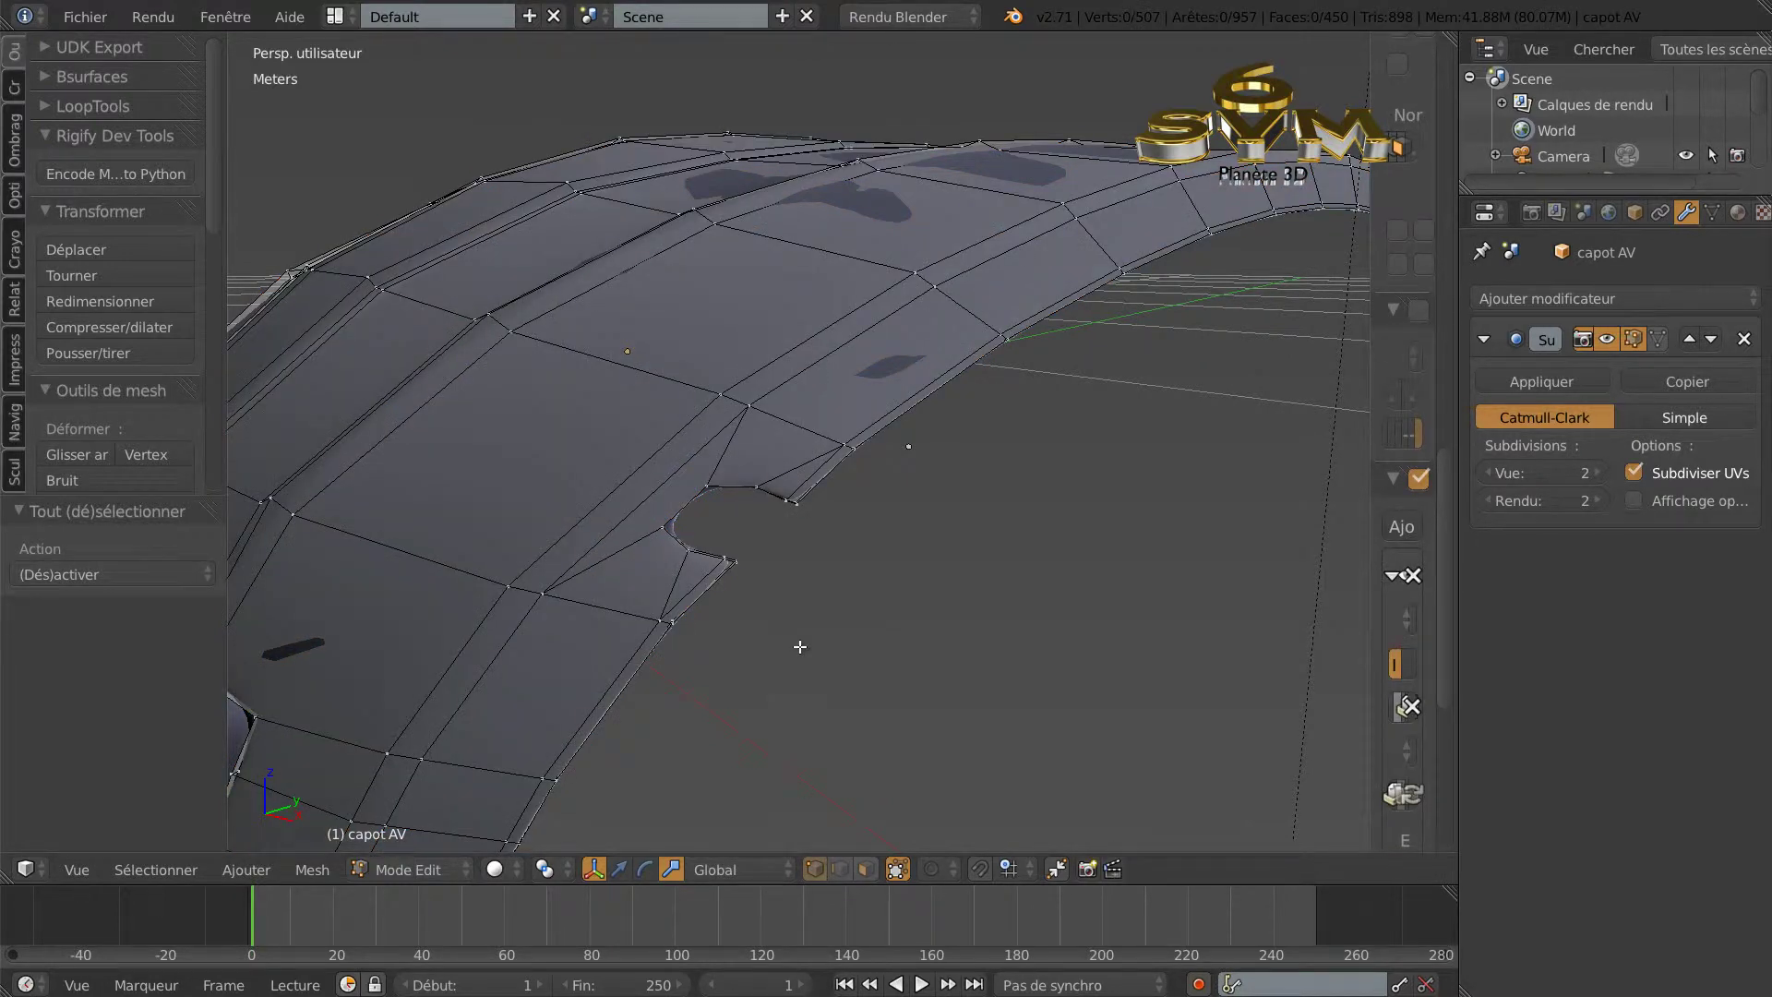
In wireframe, circle-select the vertices around the notches on both side edges of the hood and delete those vertices.
key("z")
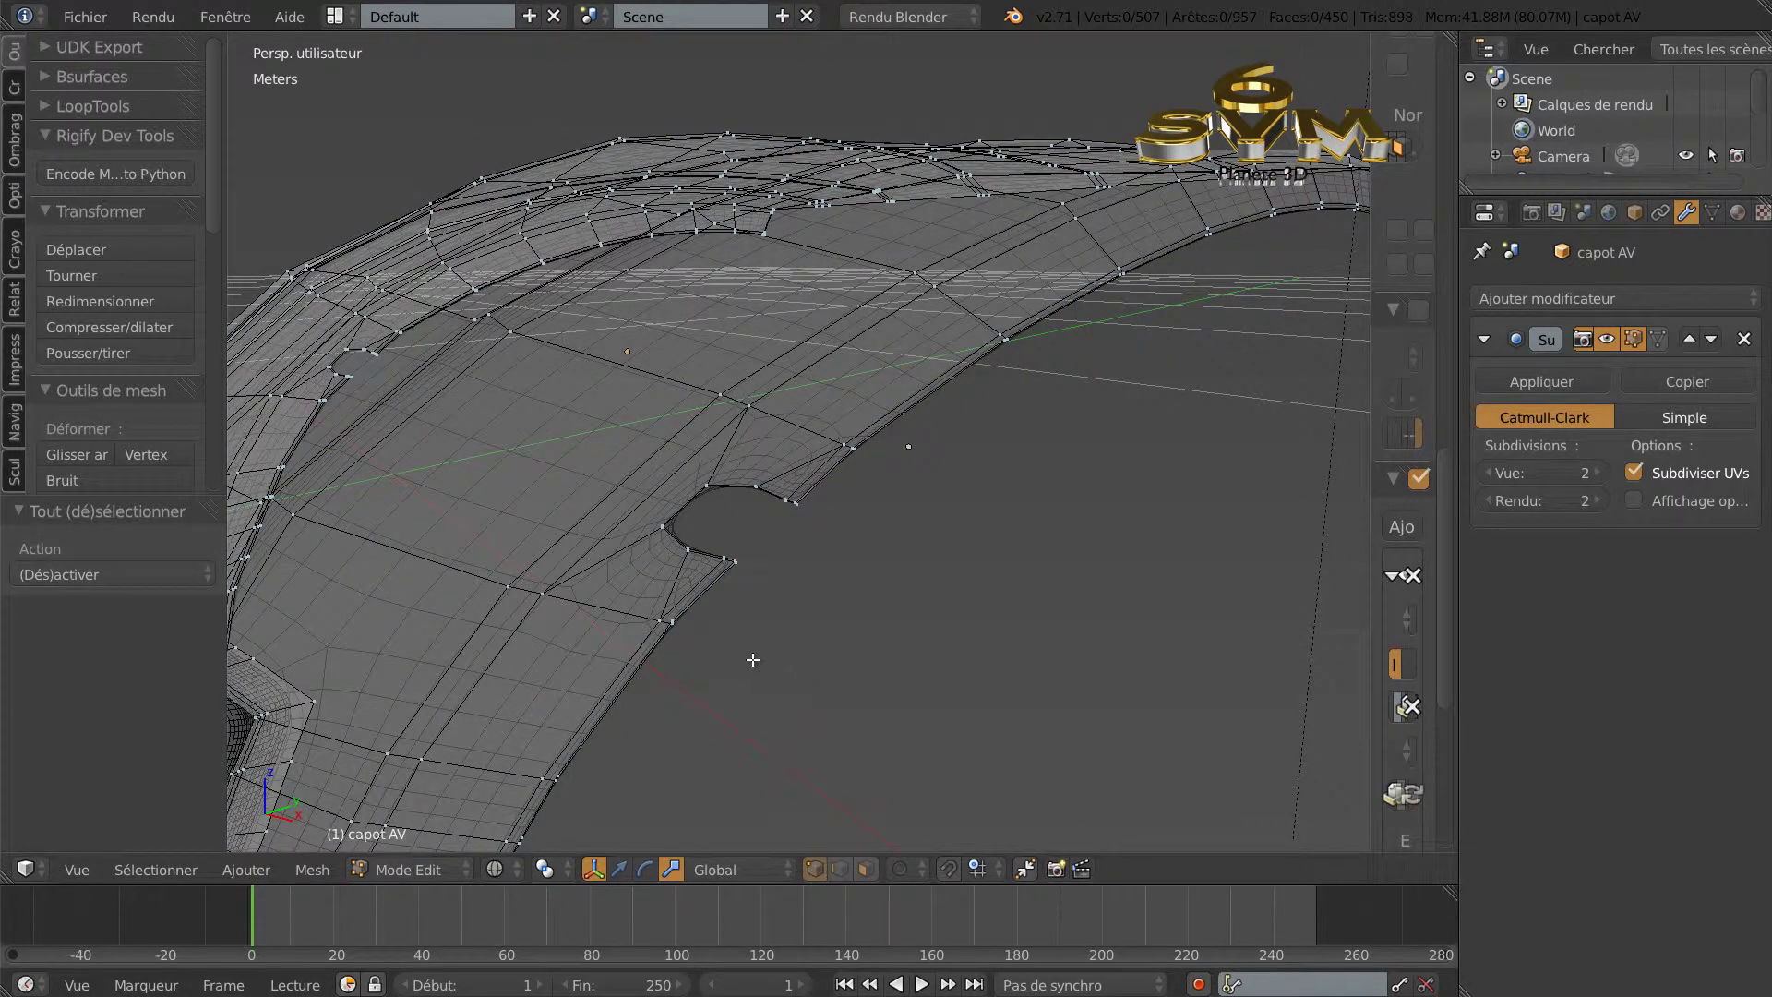
key("c")
mouse_move(721, 564)
left_mouse_down()
mouse_move(671, 539)
mouse_move(694, 494)
mouse_move(738, 482)
mouse_move(799, 510)
left_mouse_up()
key("Escape")
mouse_move(858, 656)
middle_mouse_down()
mouse_move(852, 603)
mouse_move(956, 604)
middle_mouse_up()
key("c")
mouse_move(570, 534)
left_mouse_down()
mouse_move(646, 522)
mouse_move(669, 549)
mouse_move(605, 593)
left_mouse_up()
key("Escape")
key("x")
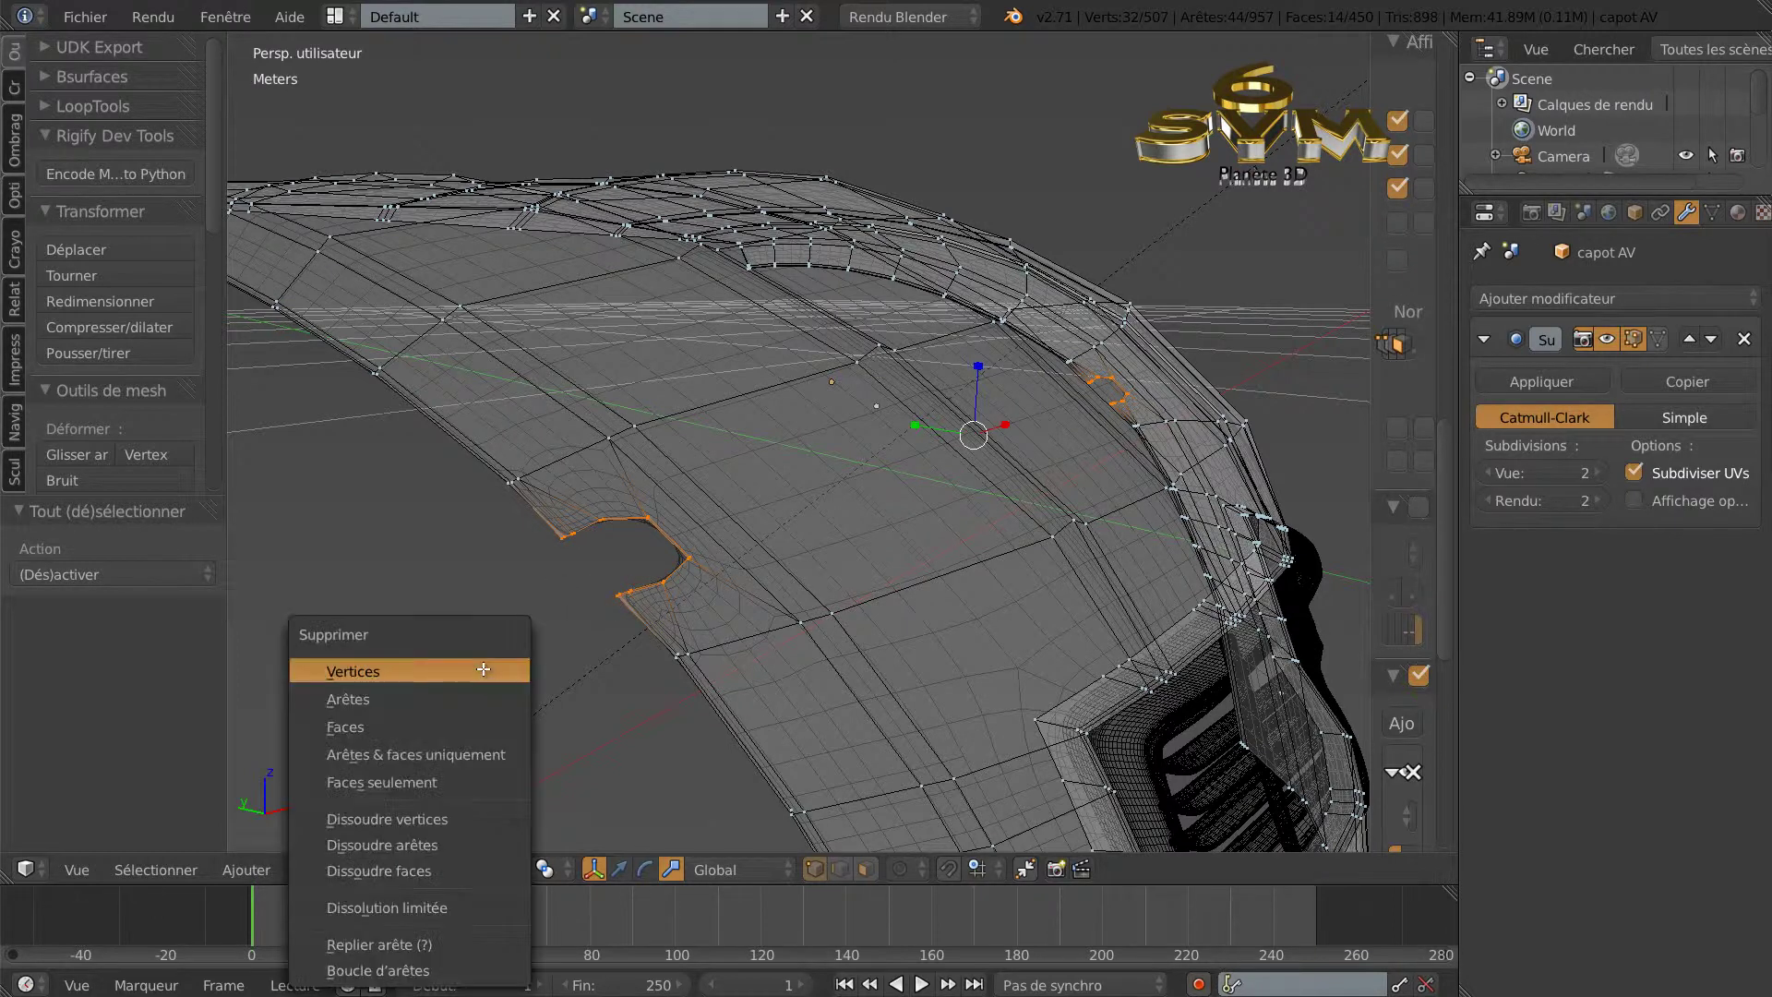
left_click(471, 669)
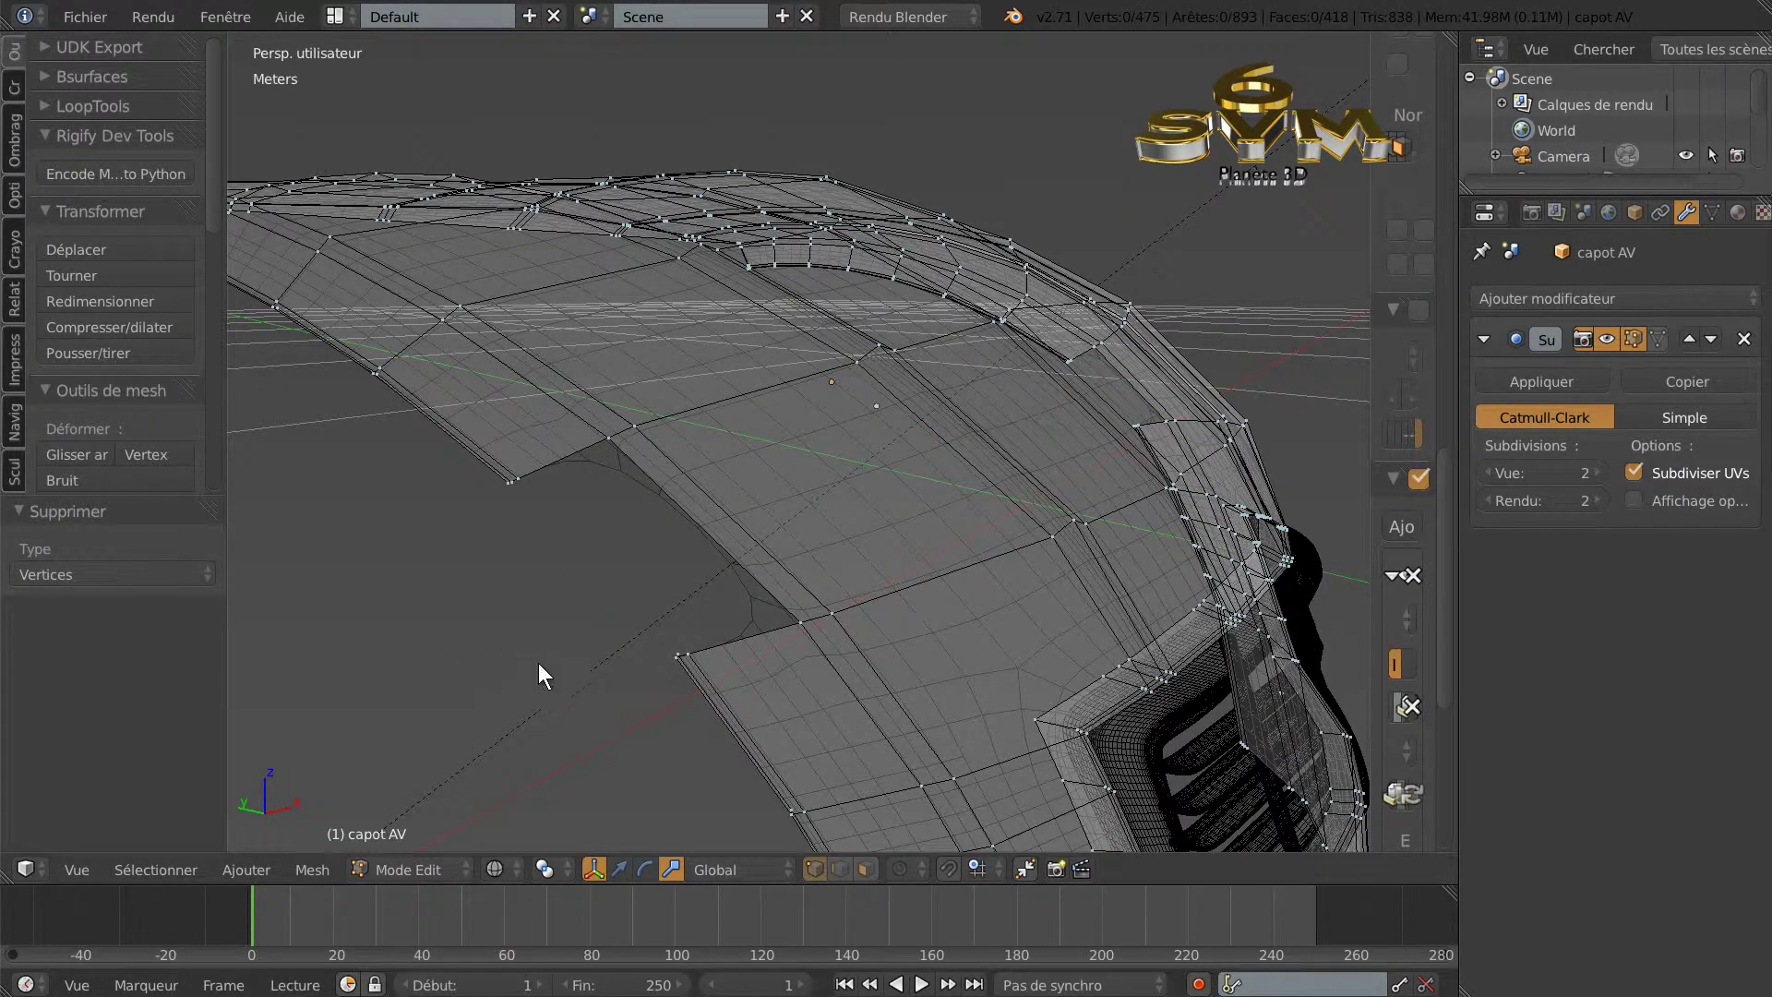
In edge selection, bridge the opposite short rim edges of the -X side gap with two narrow faces along the hood's border.
left_click(838, 869)
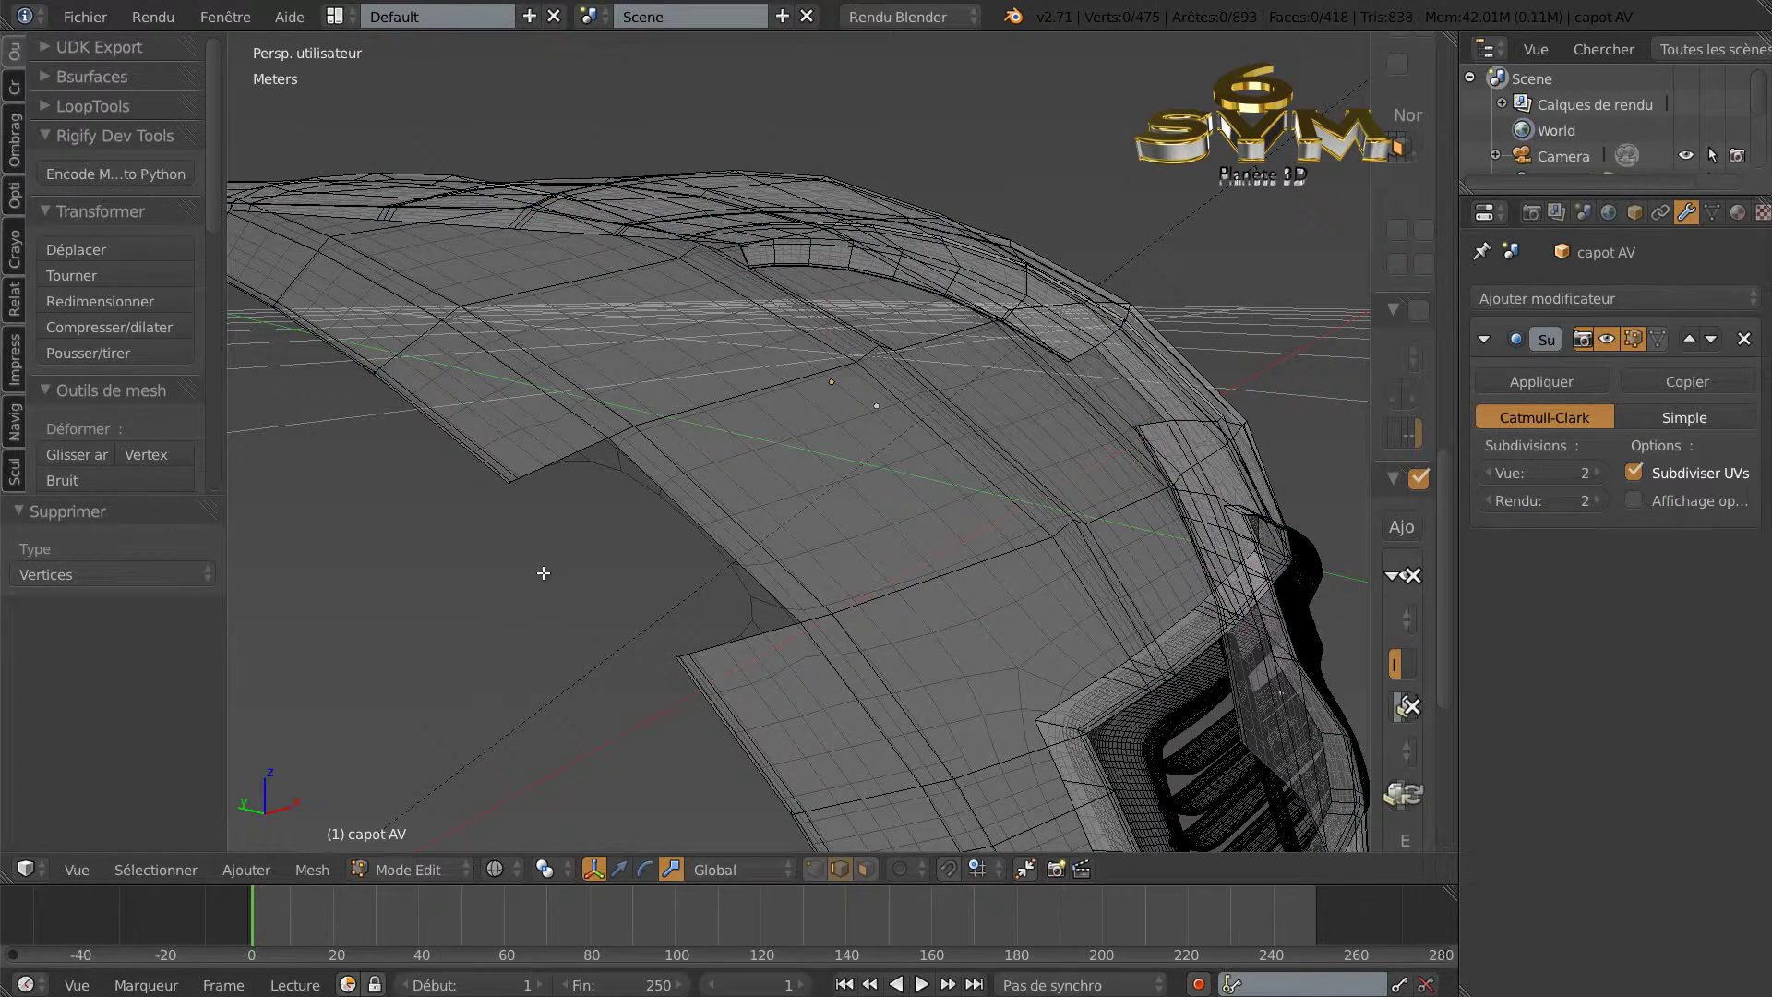
right_click(560, 466)
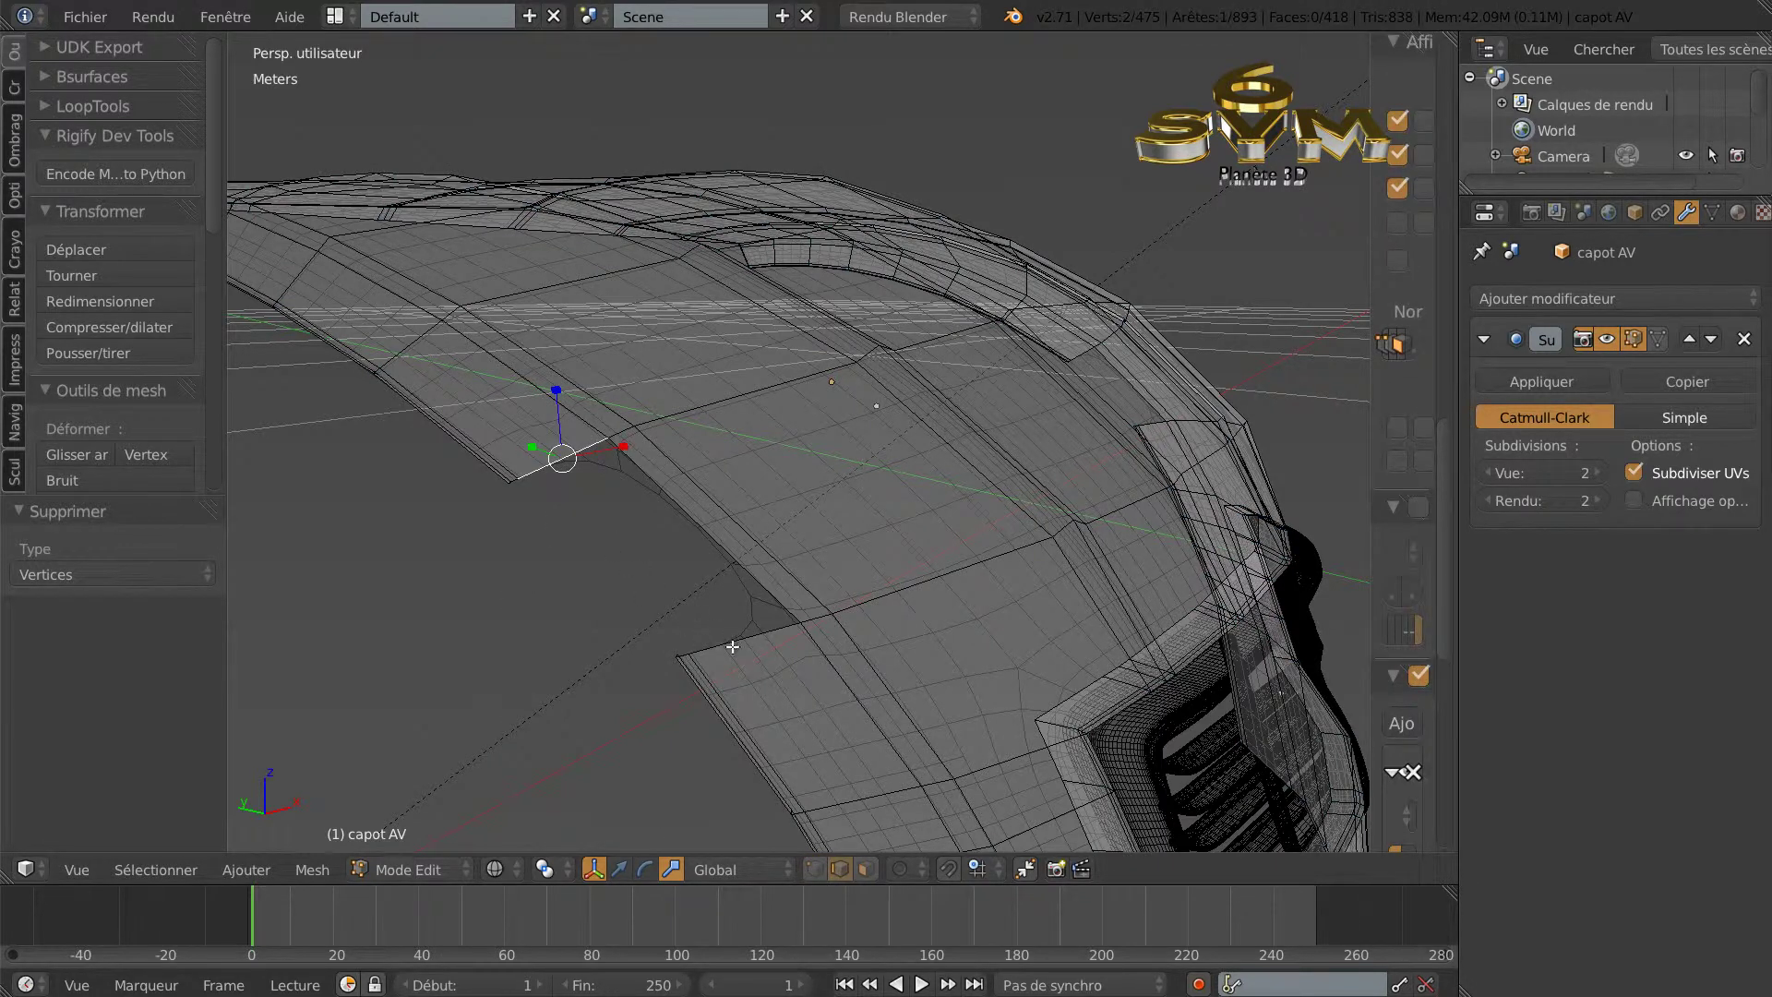
middle_click_drag(581, 617, 439, 447)
right_click(394, 412)
right_click(710, 716, "shift")
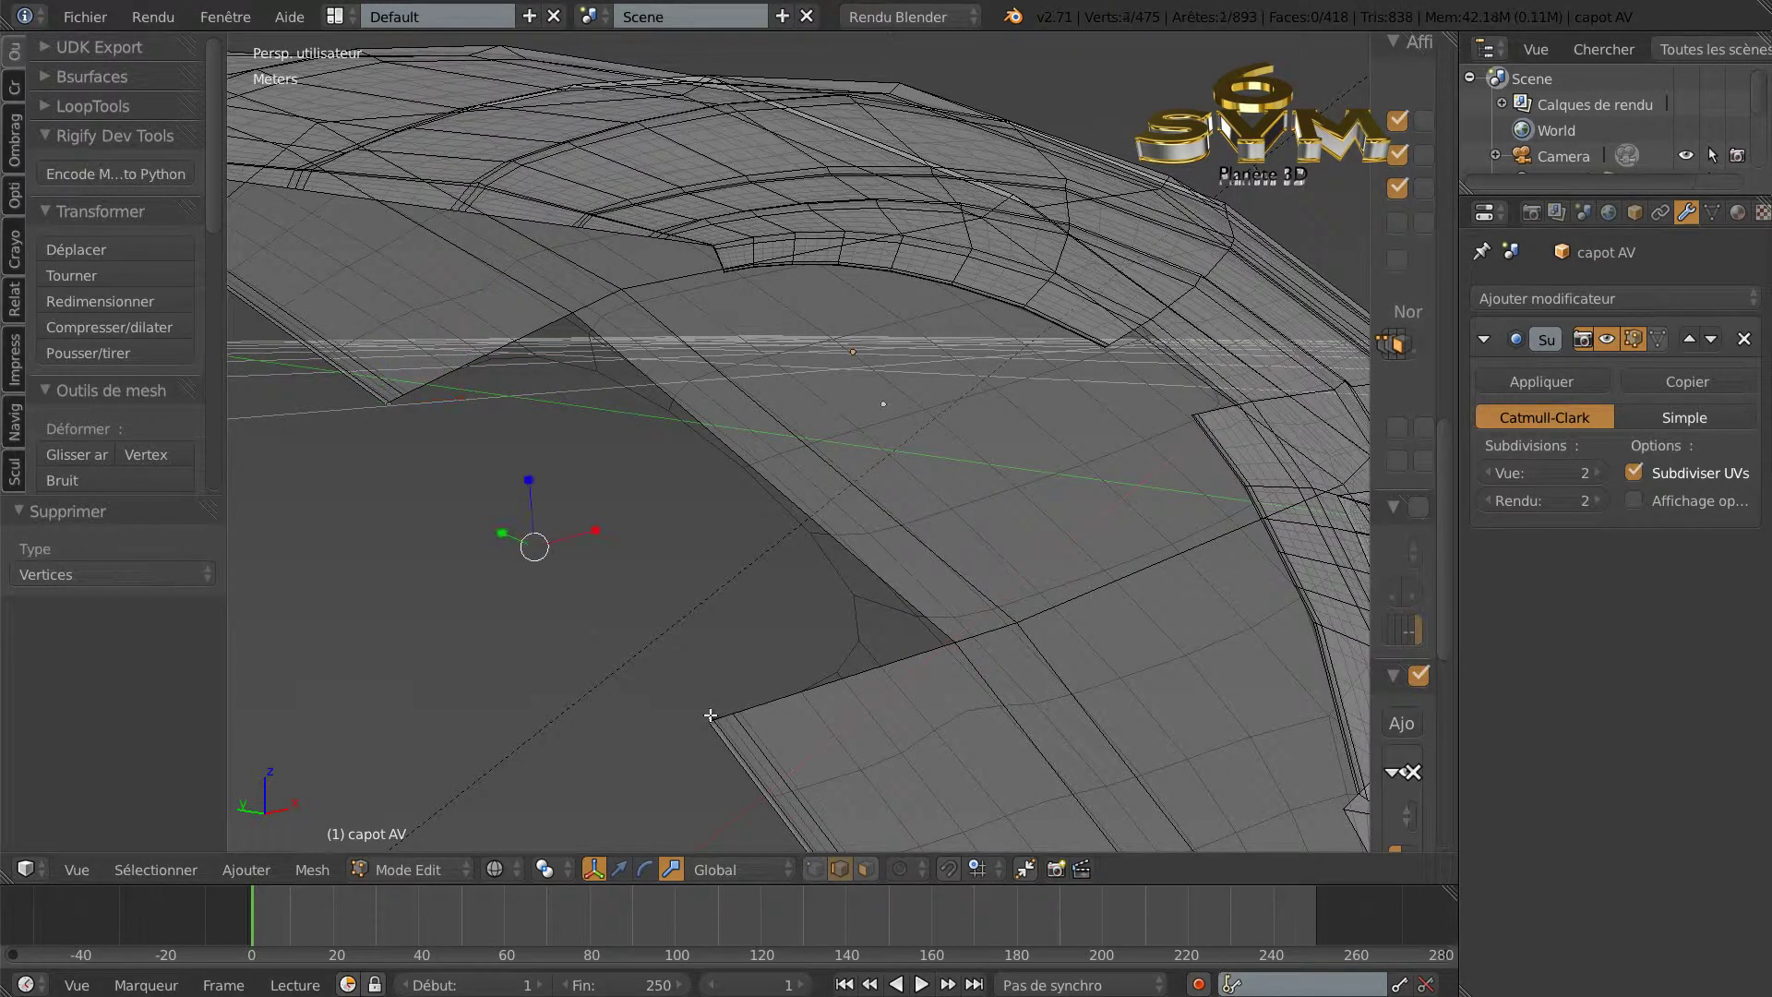
key("f")
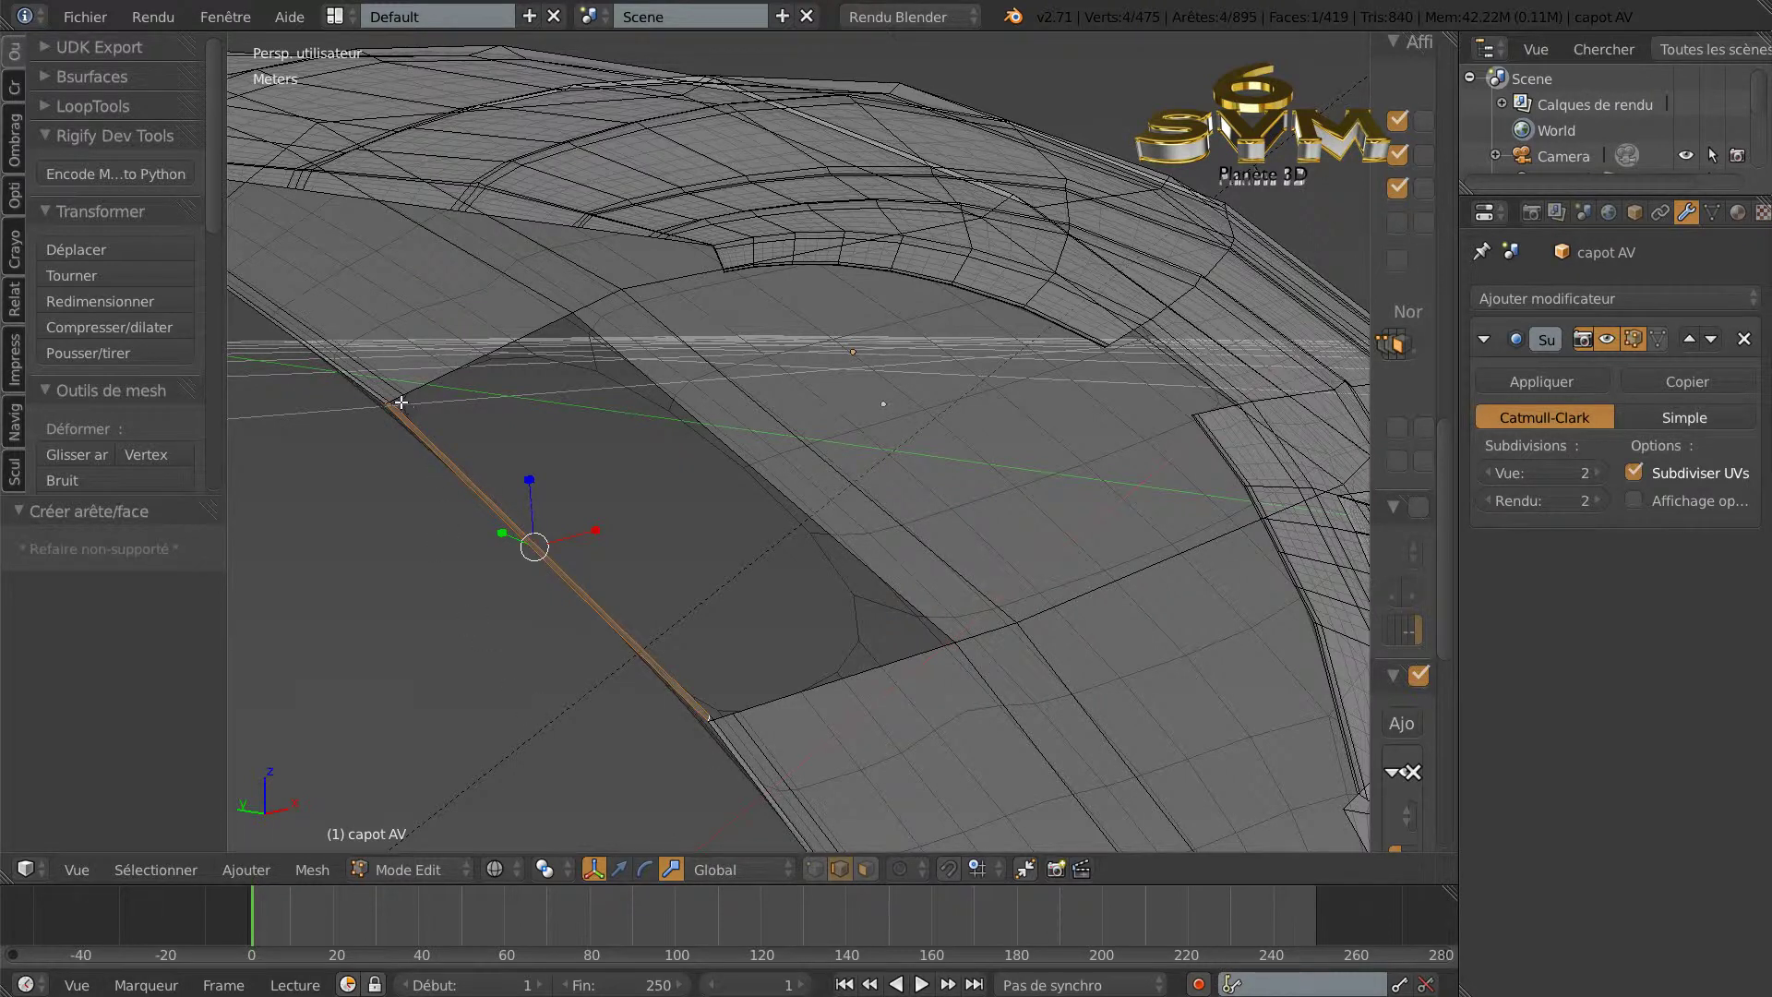
right_click(397, 398)
right_click(717, 718, "shift")
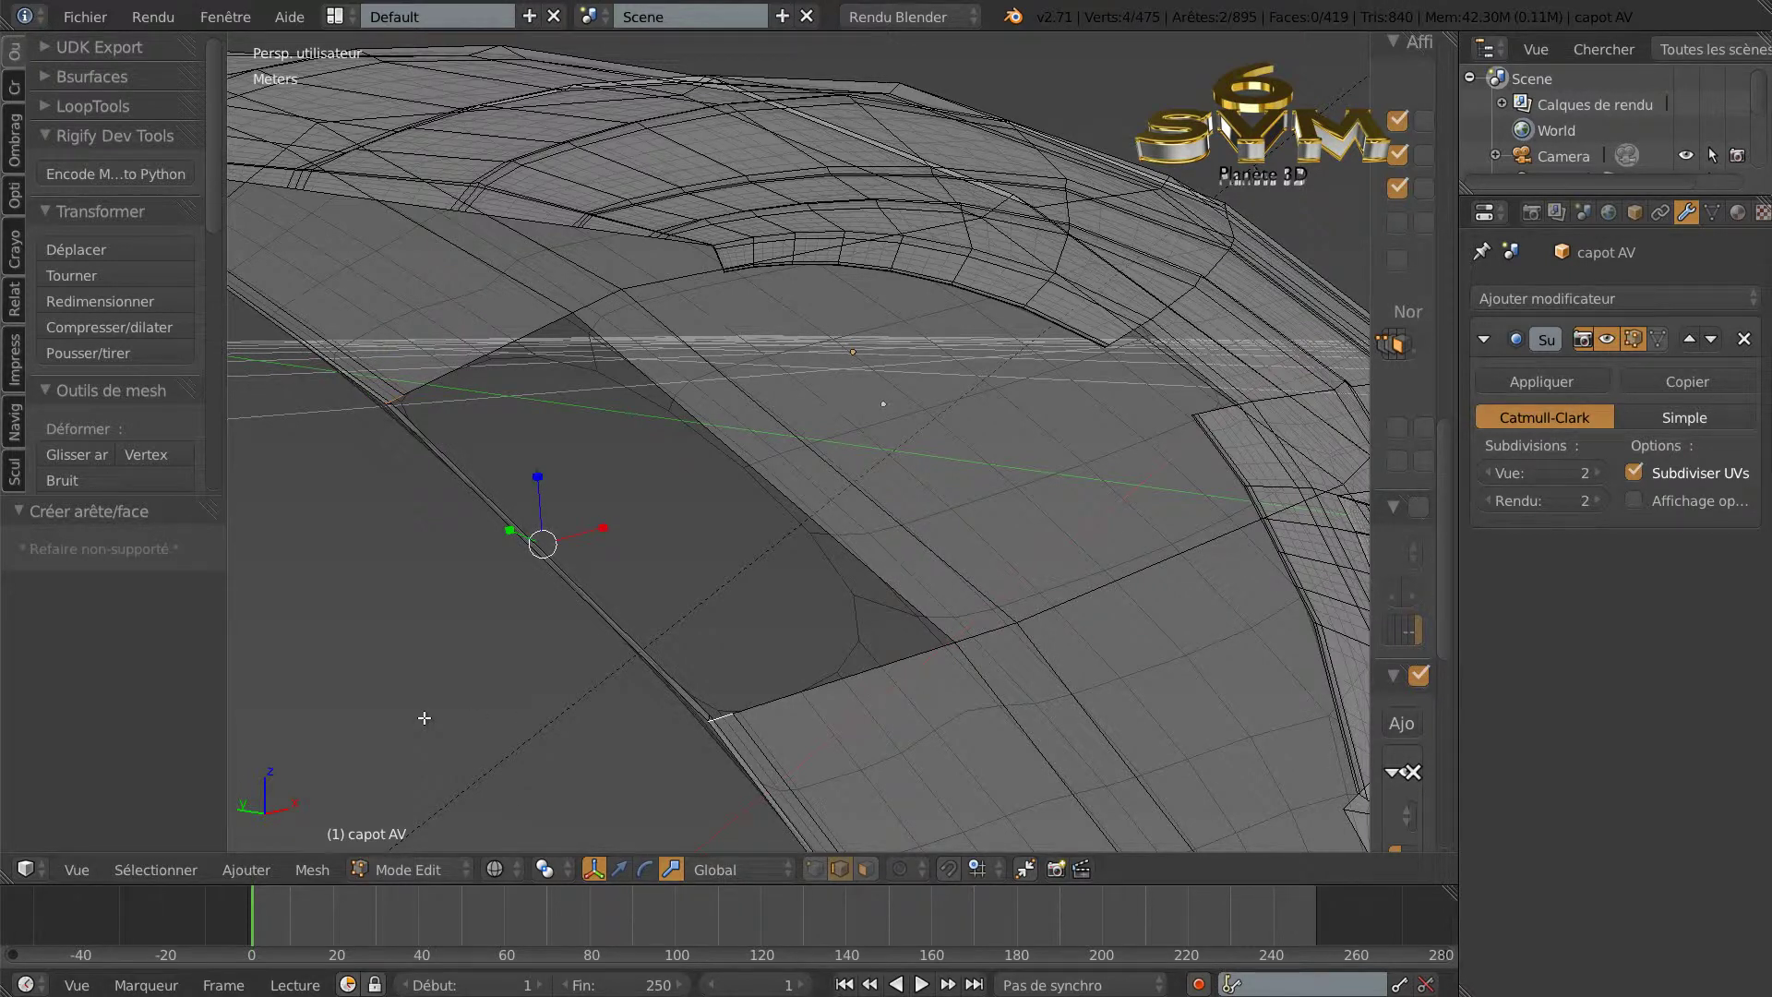
key("f")
Fill the remaining opening on the -X side with a wide face between its two opposite cross edges.
right_click(486, 359)
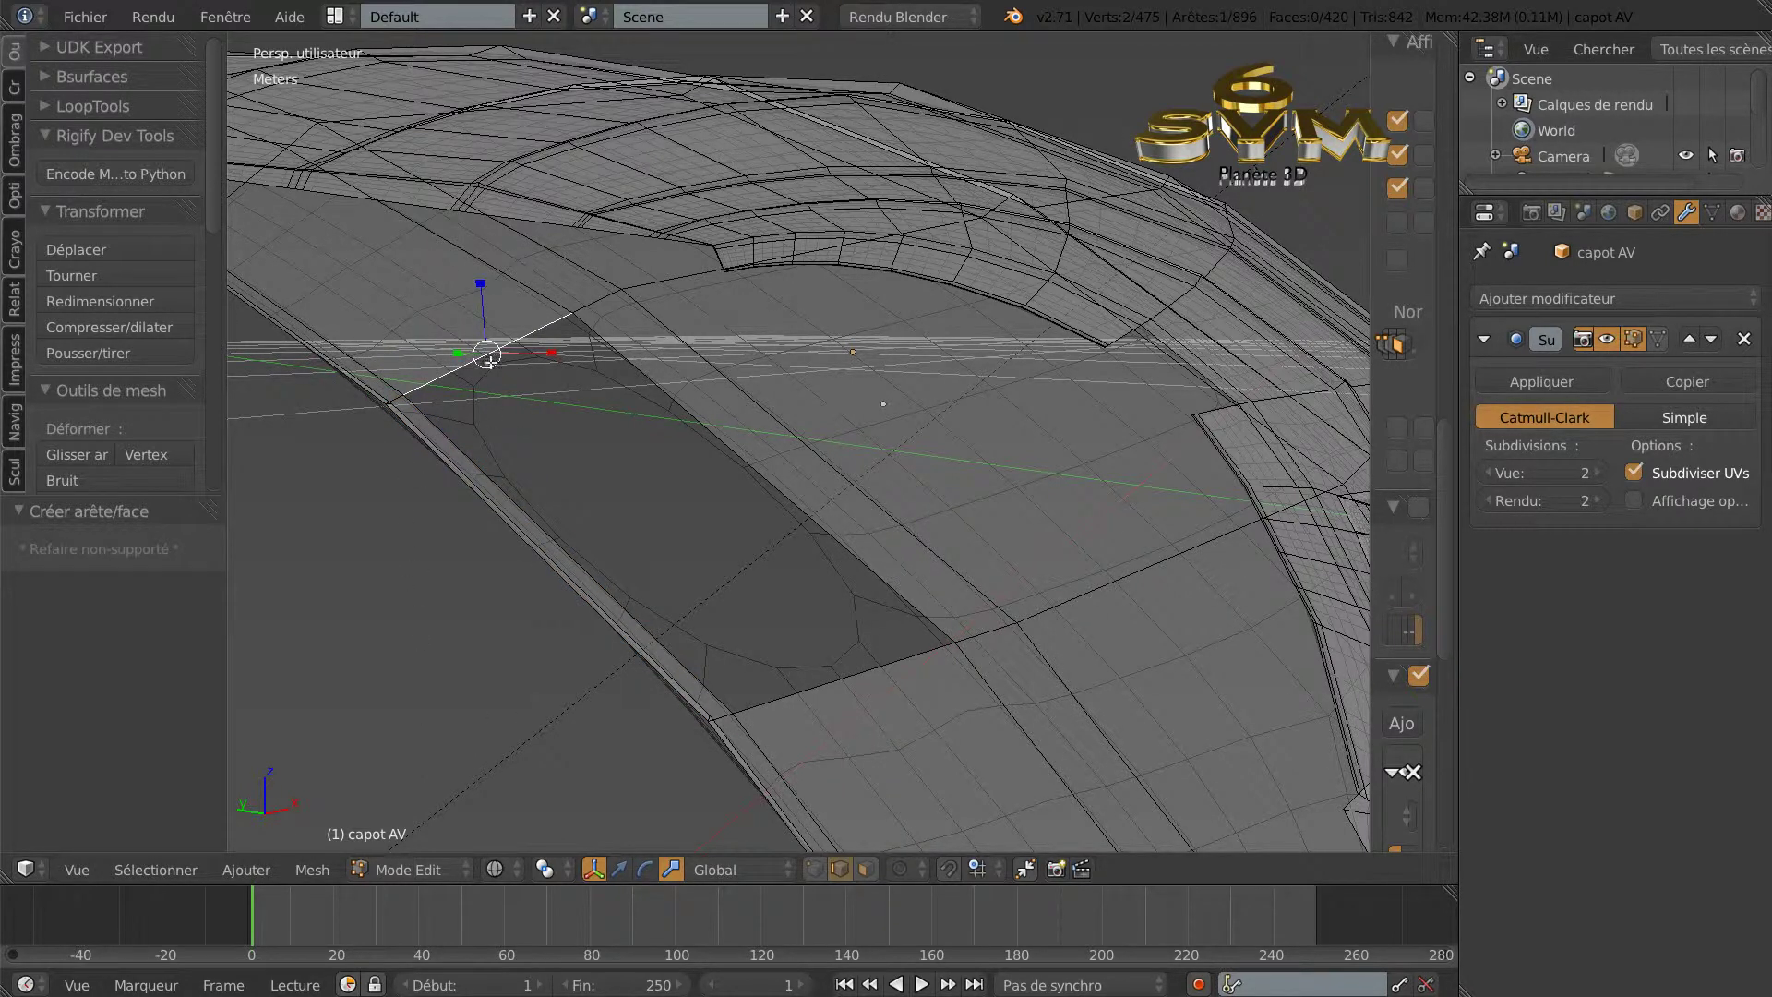
right_click(815, 675, "shift")
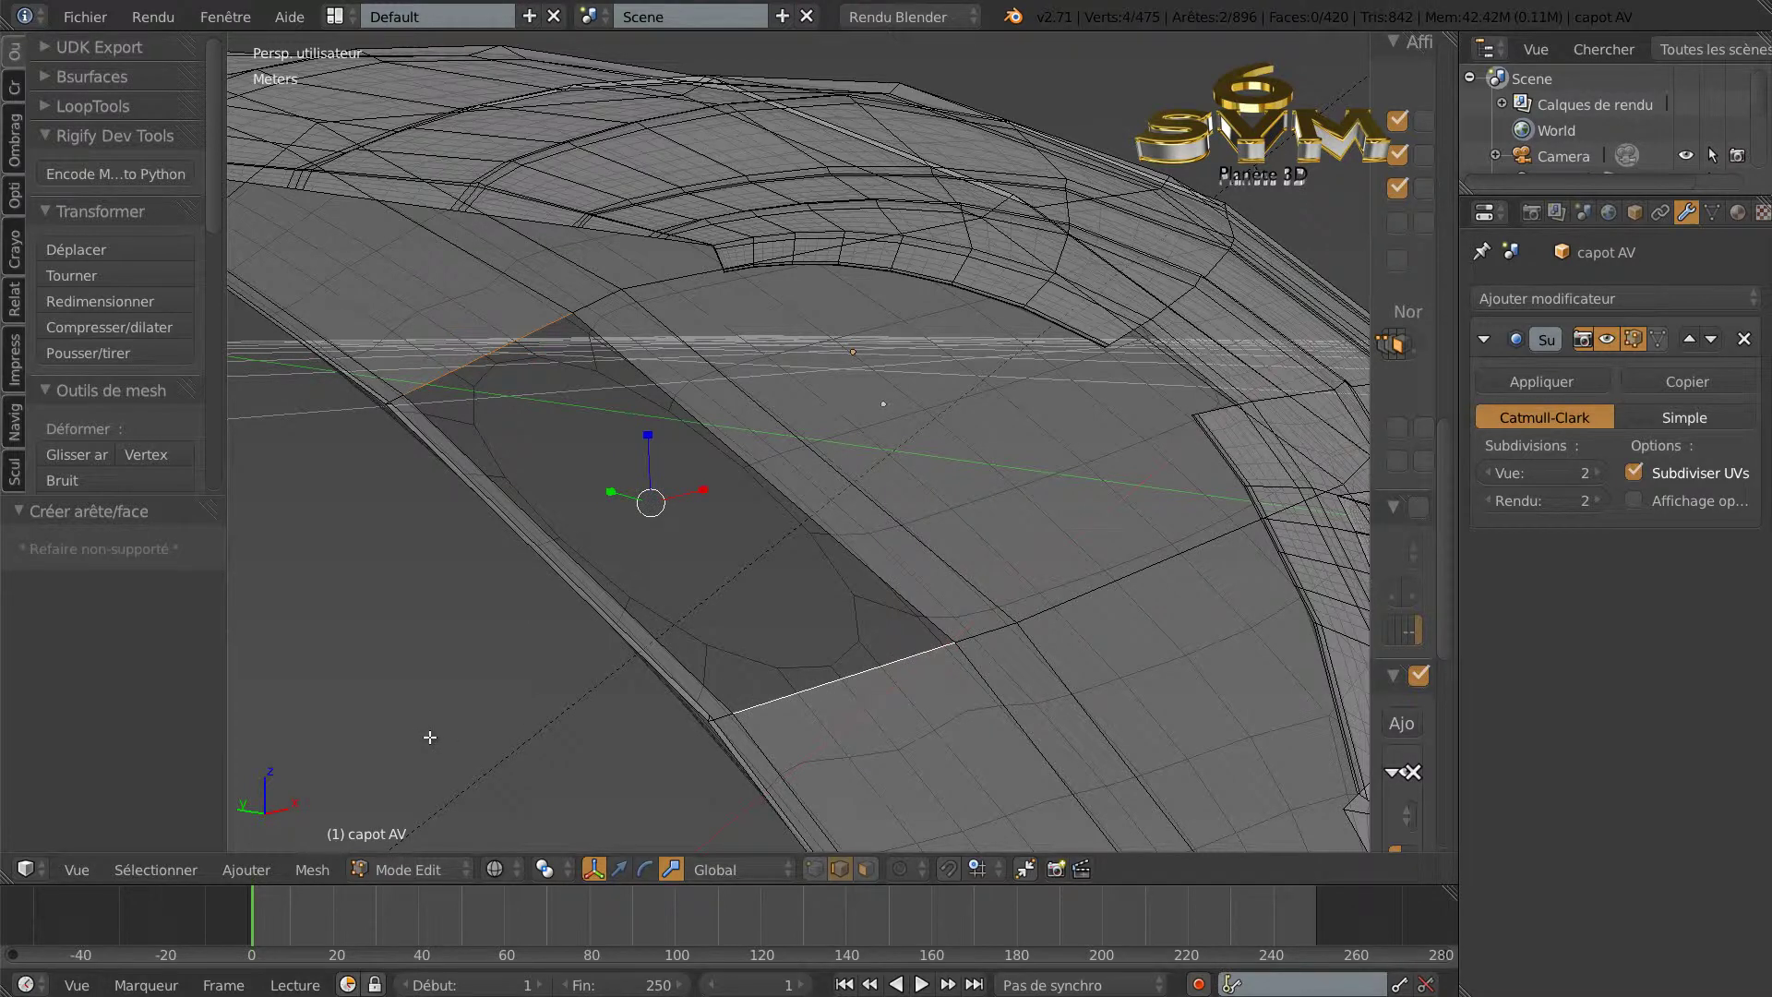
key("f")
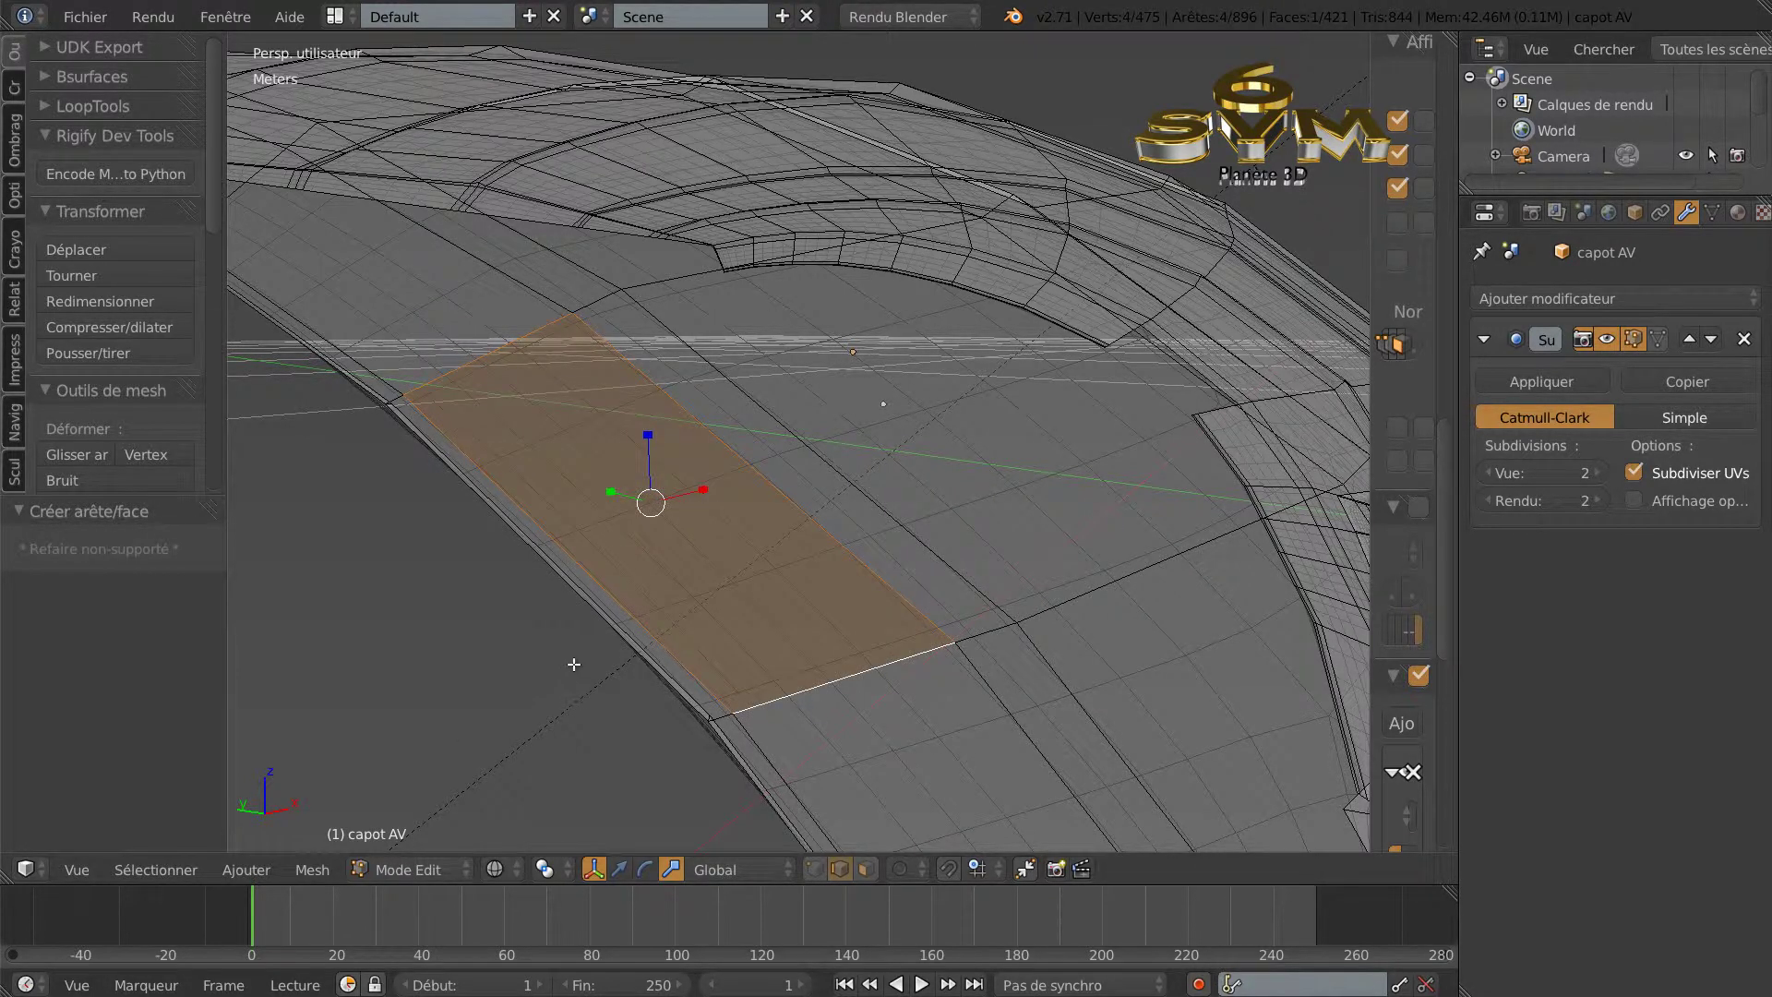
Bridge the opposite short rim edges of the +X side gap with two narrow faces along the hood's border.
middle_click_drag(980, 667, 615, 802)
right_click(615, 801)
middle_click_drag(957, 640, 975, 628)
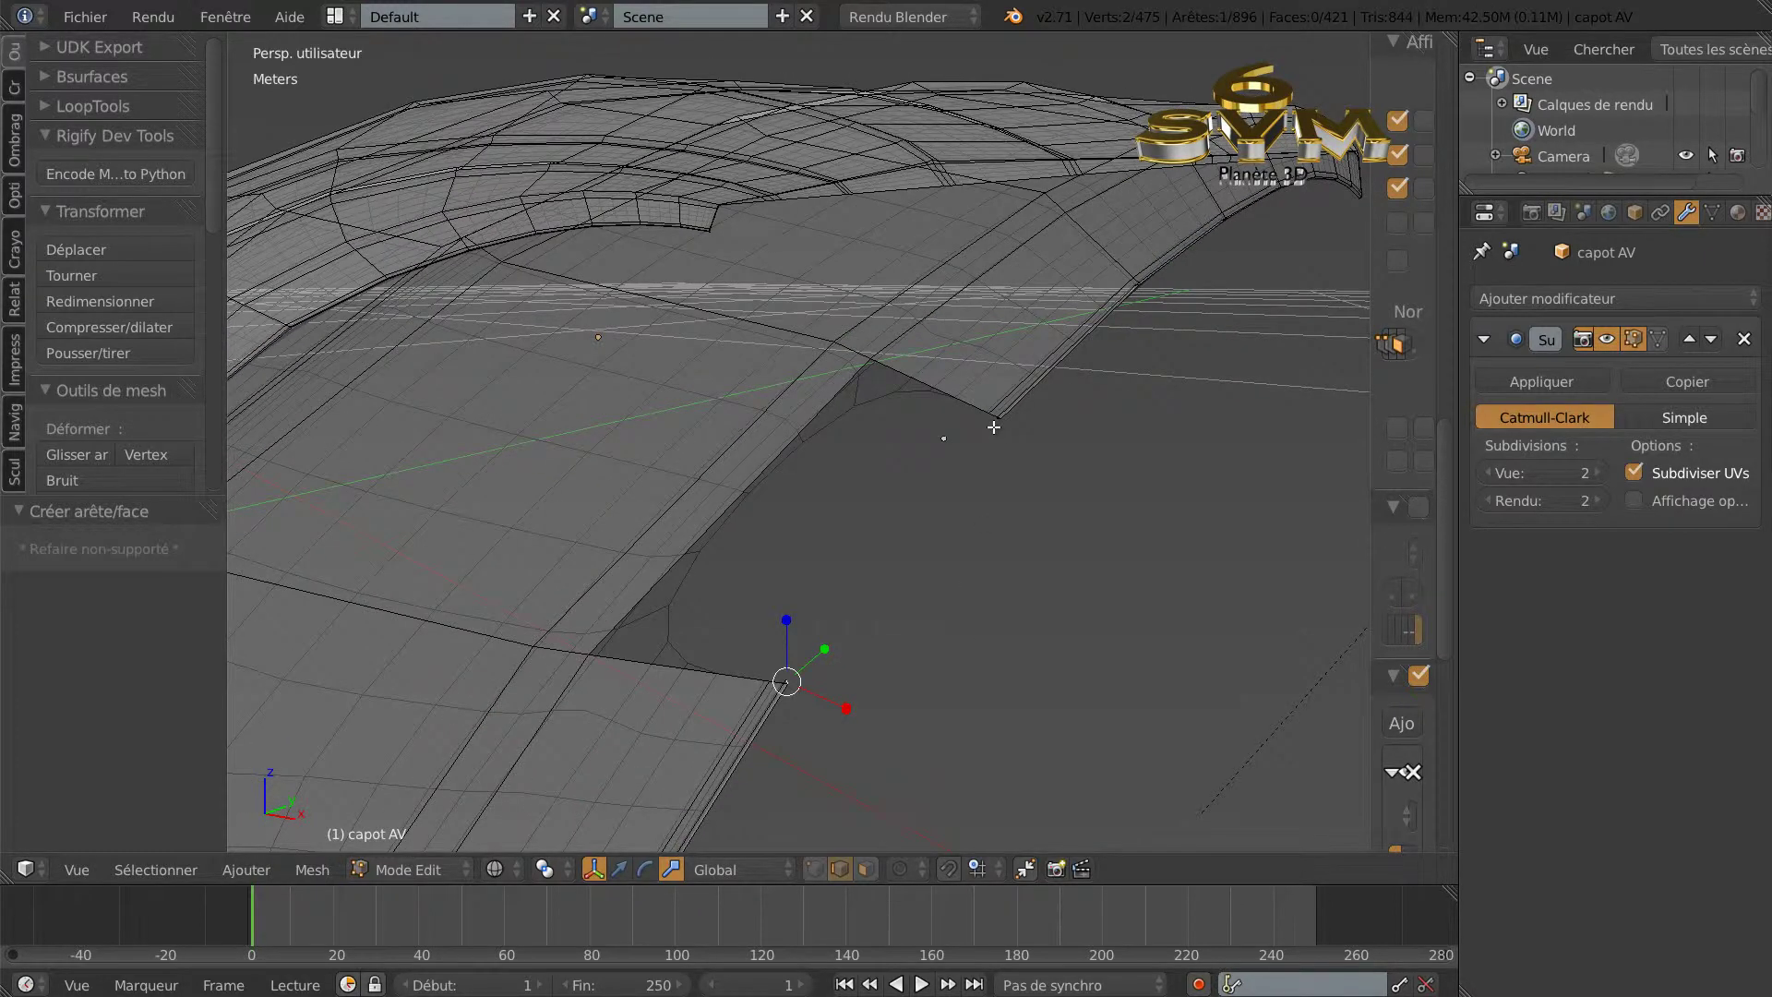
right_click(997, 423, "shift")
key("f")
right_click(776, 689)
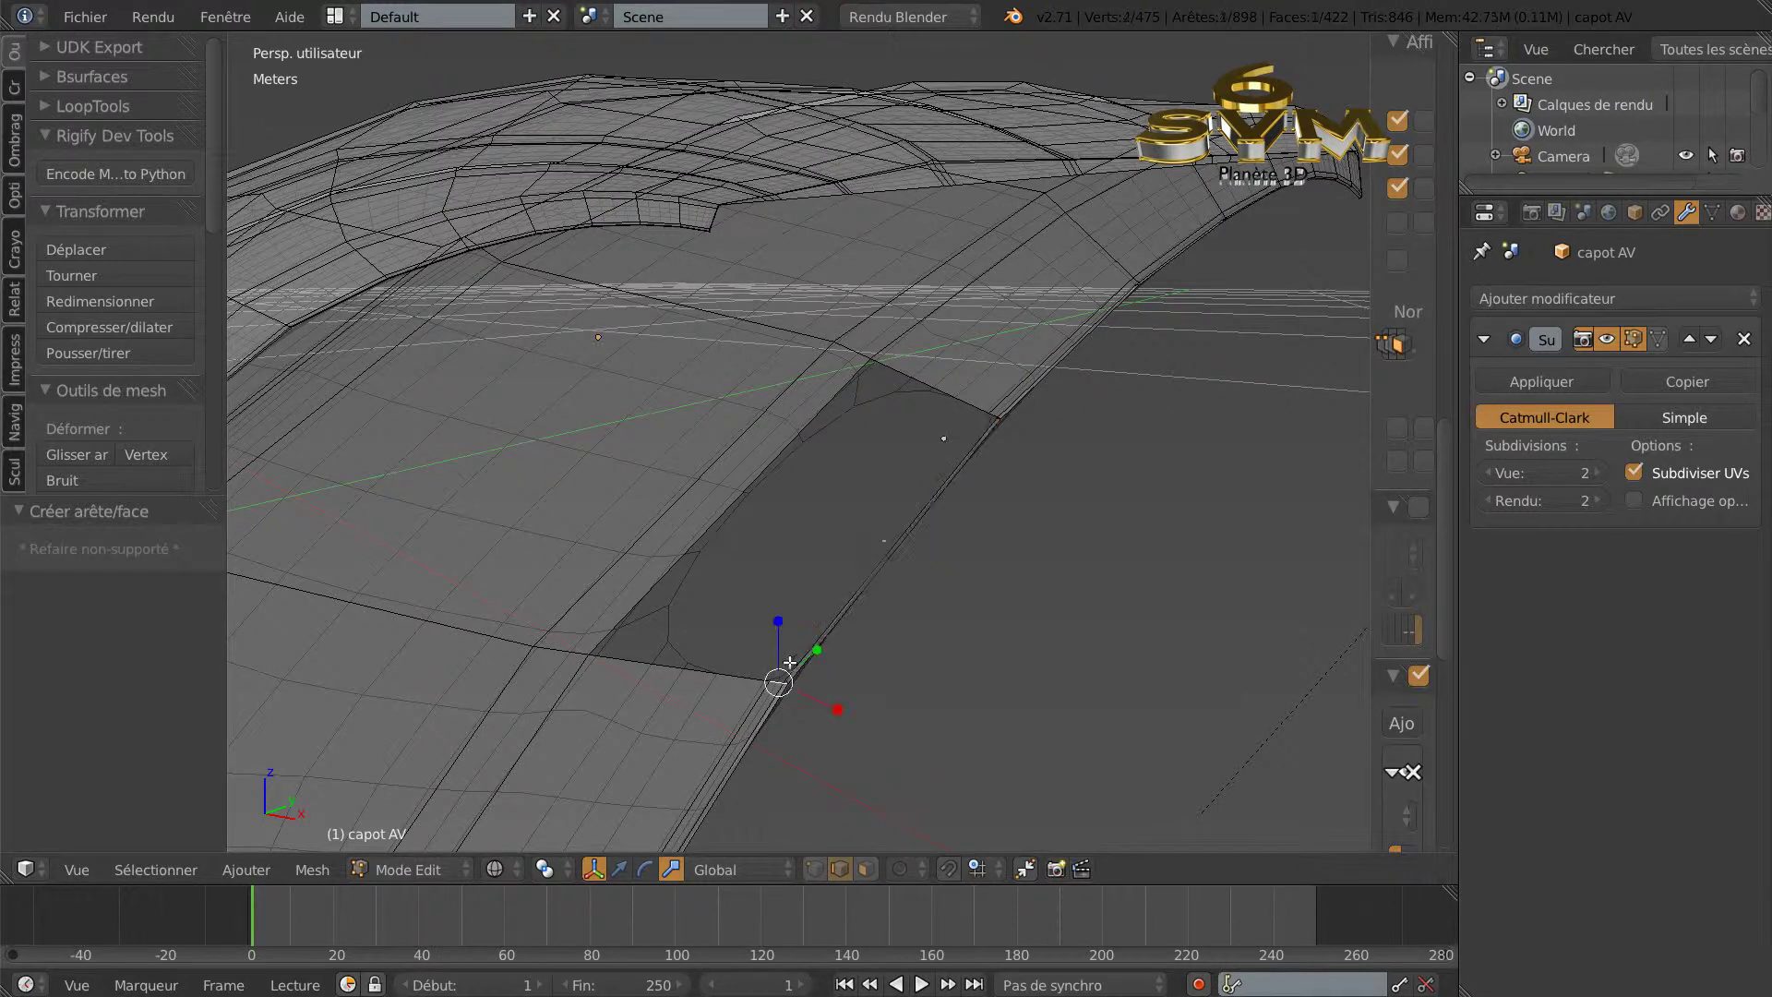
right_click(996, 412, "shift")
right_click(994, 415, "shift")
key("f")
Fill the remaining opening on the +X side with a wide face between its two opposite cross edges.
right_click(682, 678)
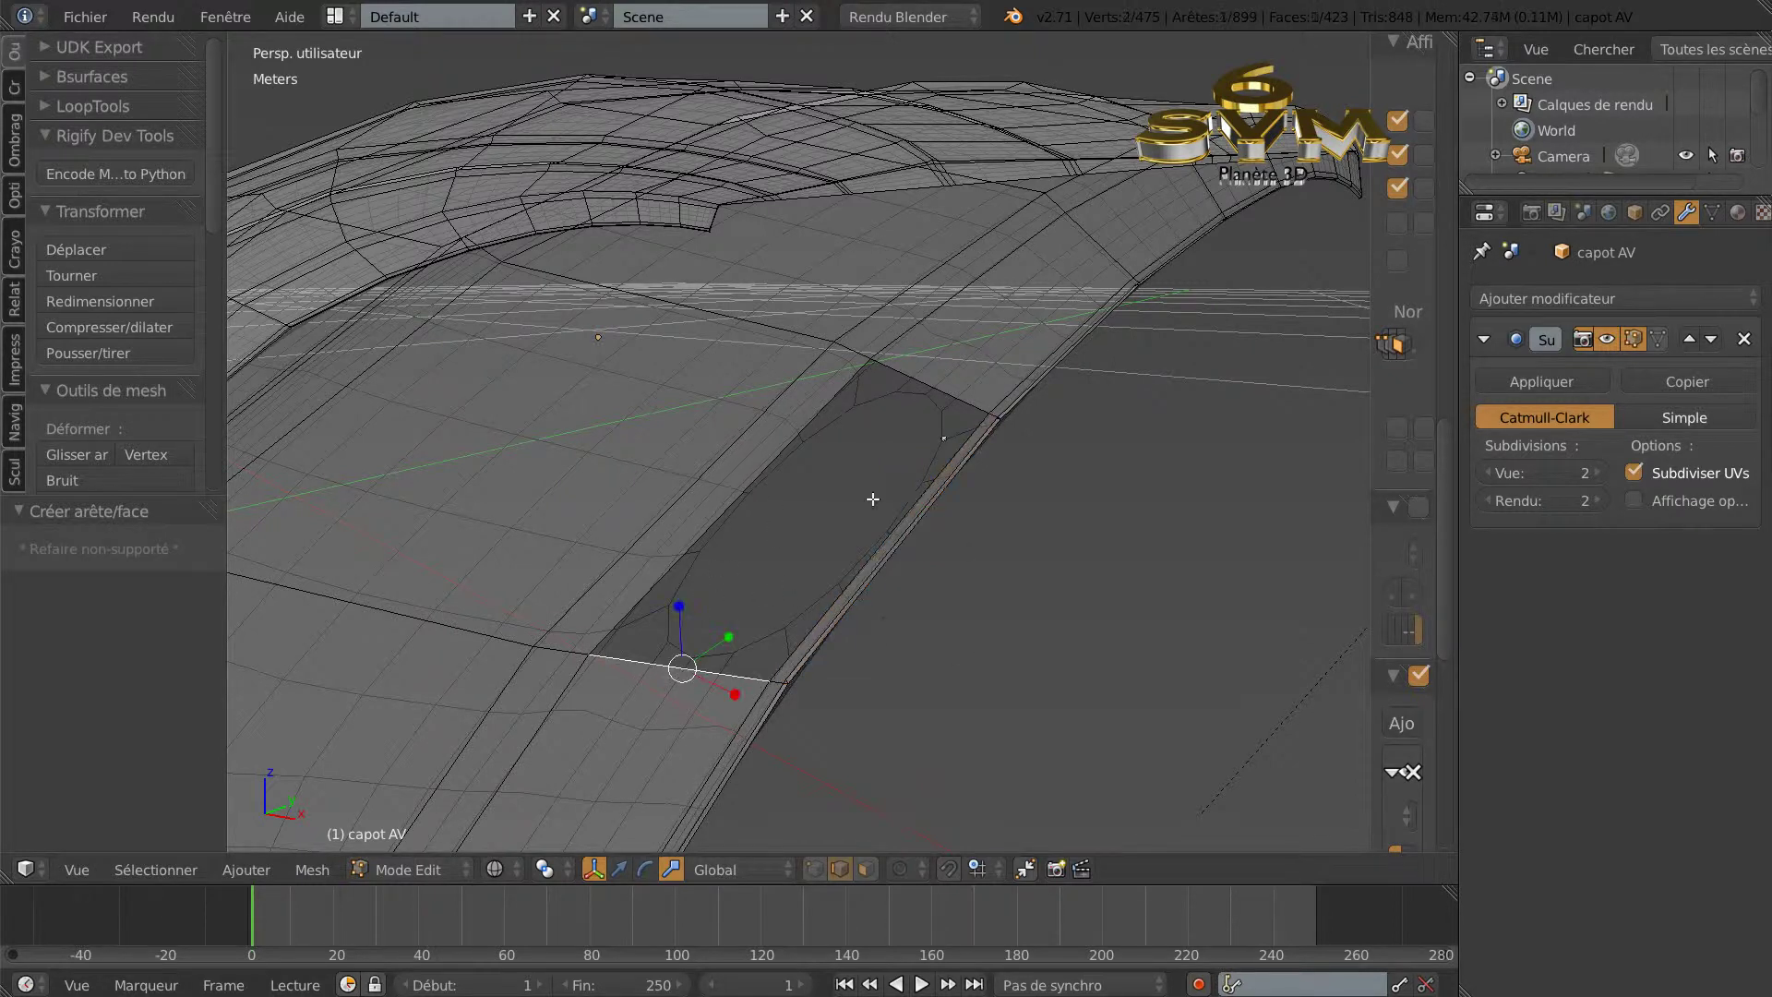
right_click(943, 388, "shift")
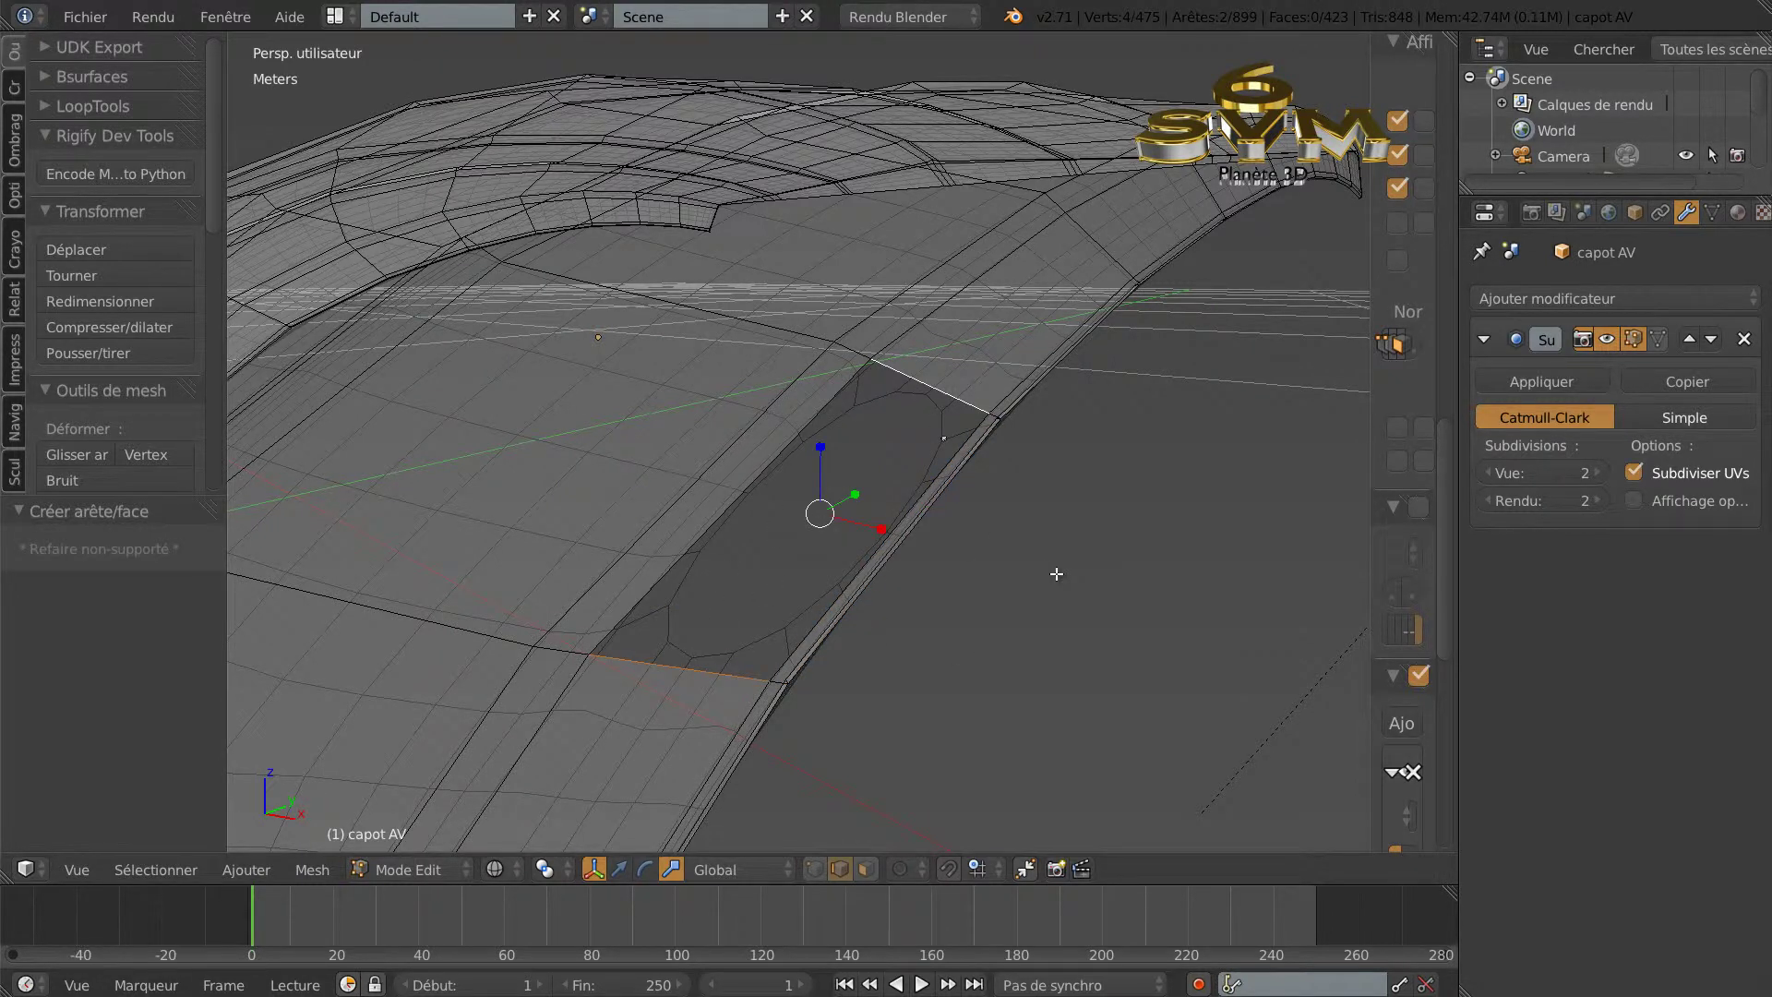
key("f")
In face selection, select the newly filled faces on both sides of the hood and give them smooth shading.
left_click(858, 869)
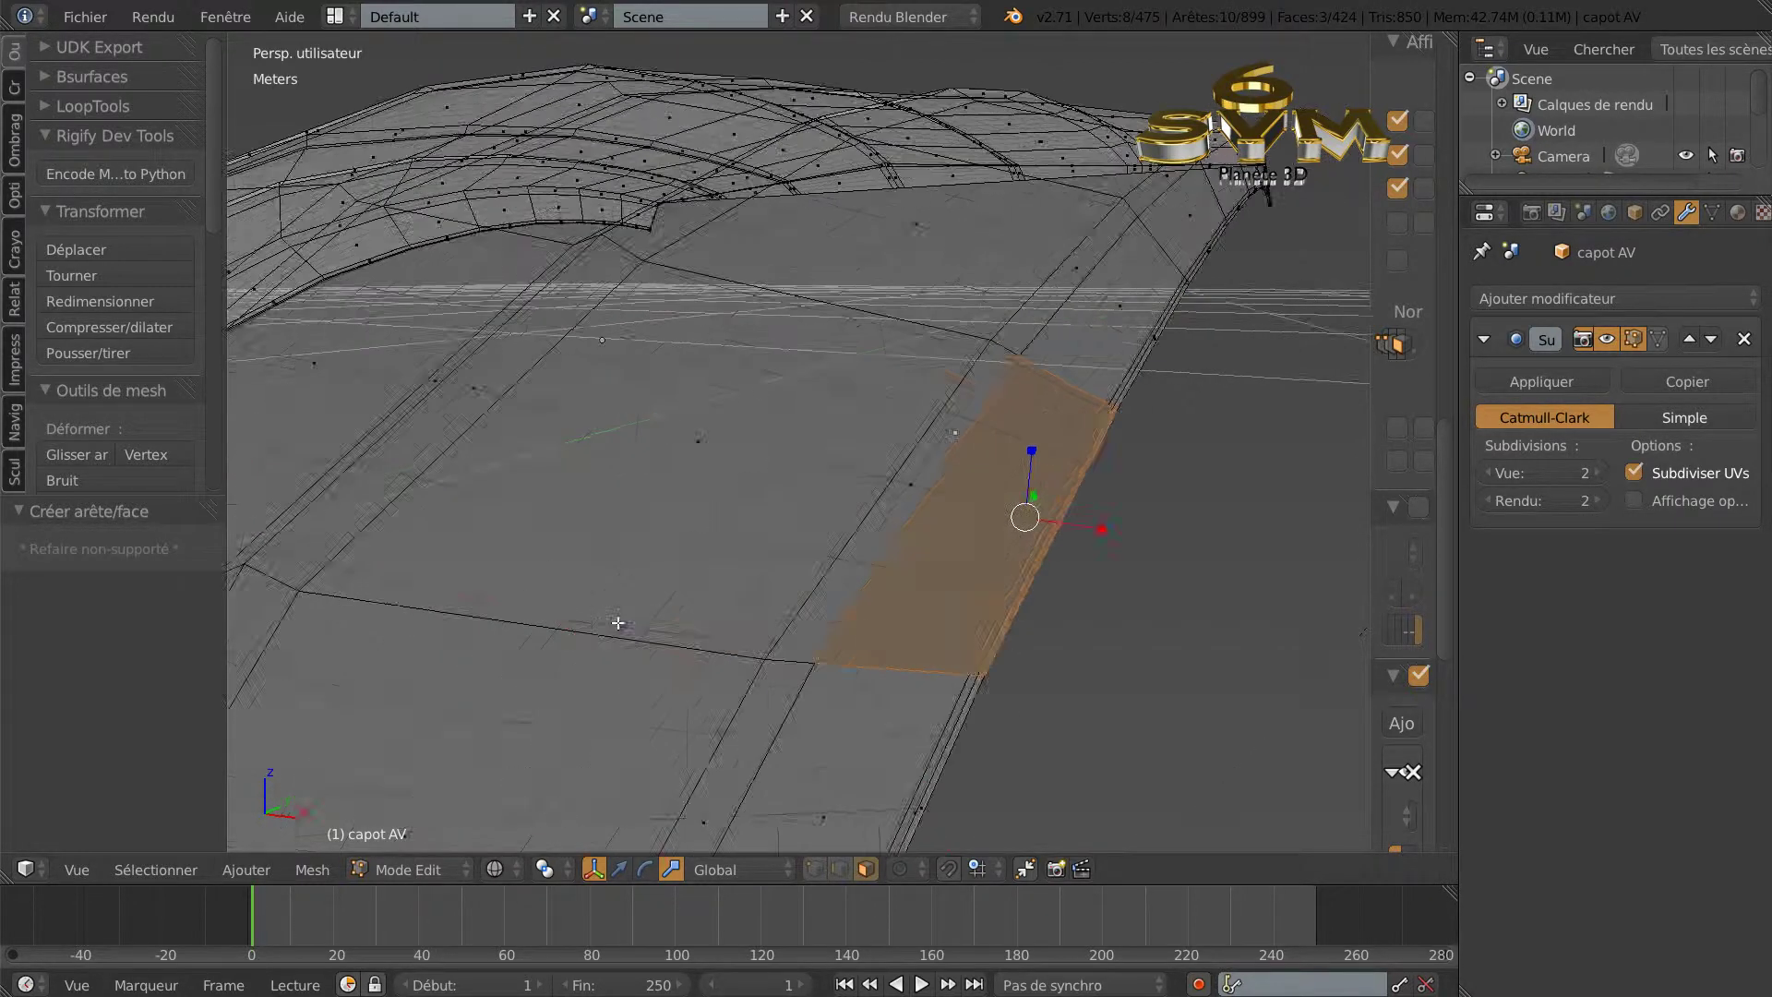
middle_click_drag(617, 623, 731, 628)
scroll(748, 621, "down", 3)
key("c")
mouse_move(803, 633)
left_mouse_down()
mouse_move(843, 593)
mouse_move(791, 601)
left_mouse_up()
key("Escape")
middle_click_drag(728, 695, 652, 714)
left_click(14, 140)
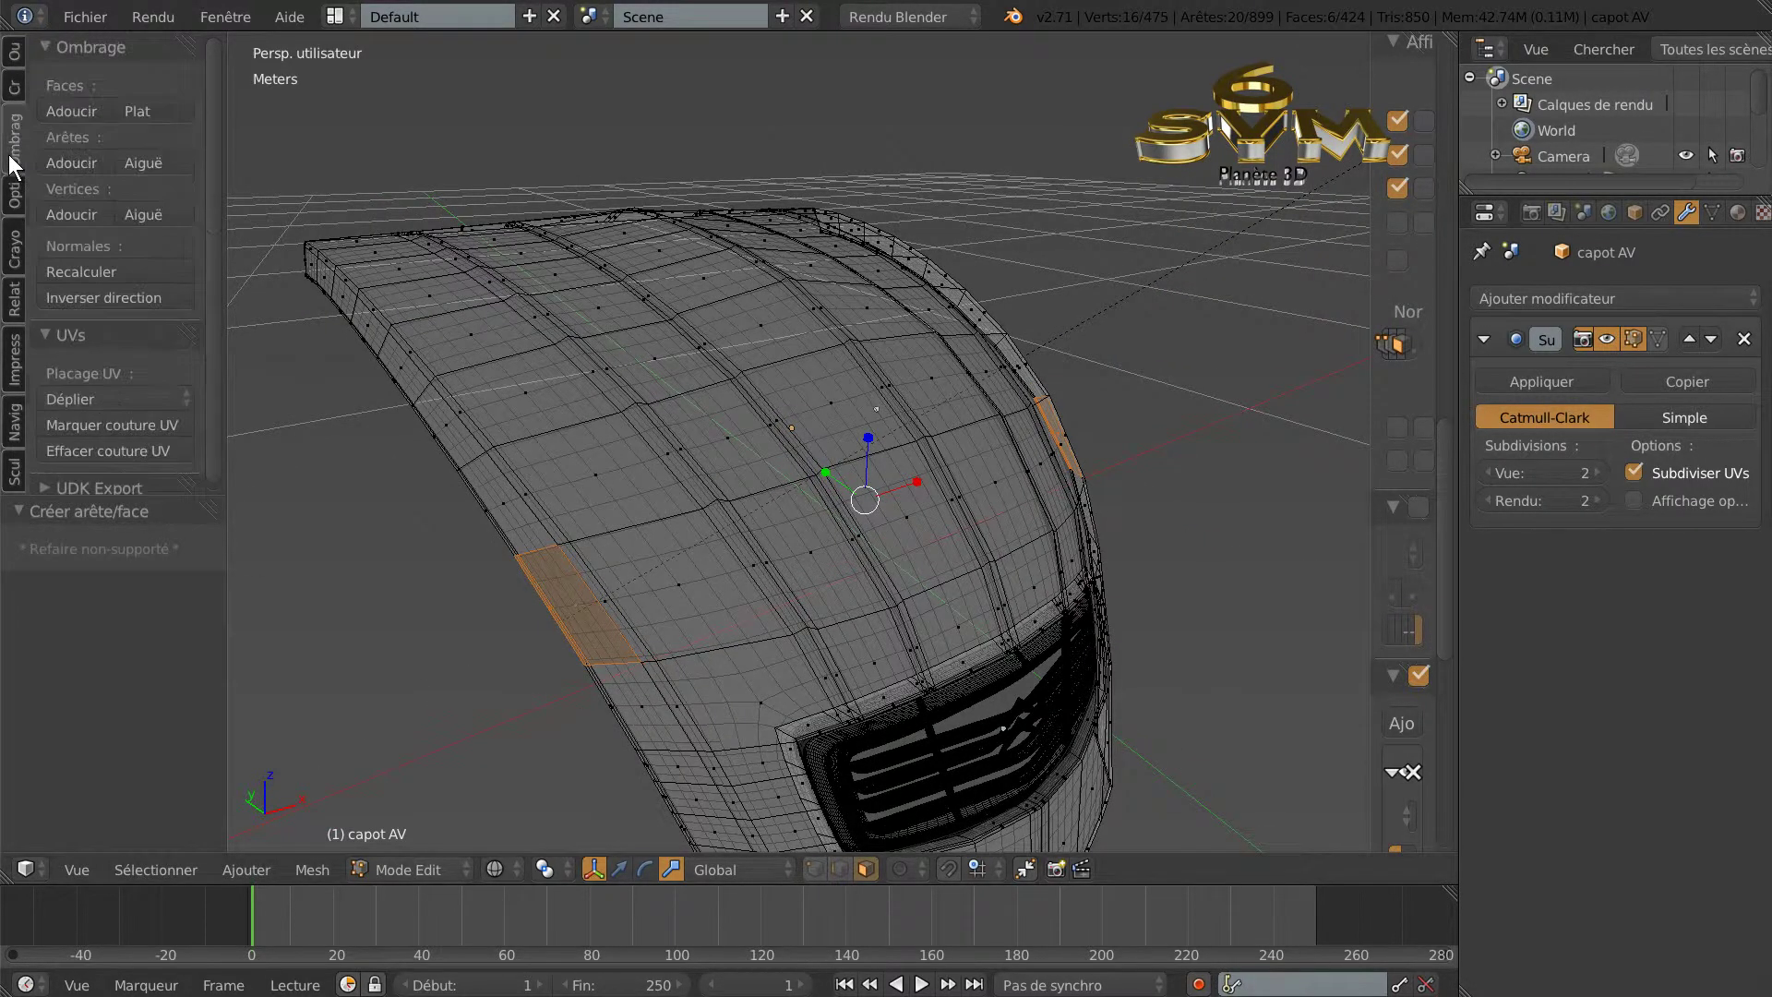
left_click(66, 109)
Select the side face just forward of the filled area on each side of the hood and extrude the region in place.
middle_click_drag(1133, 509, 997, 482)
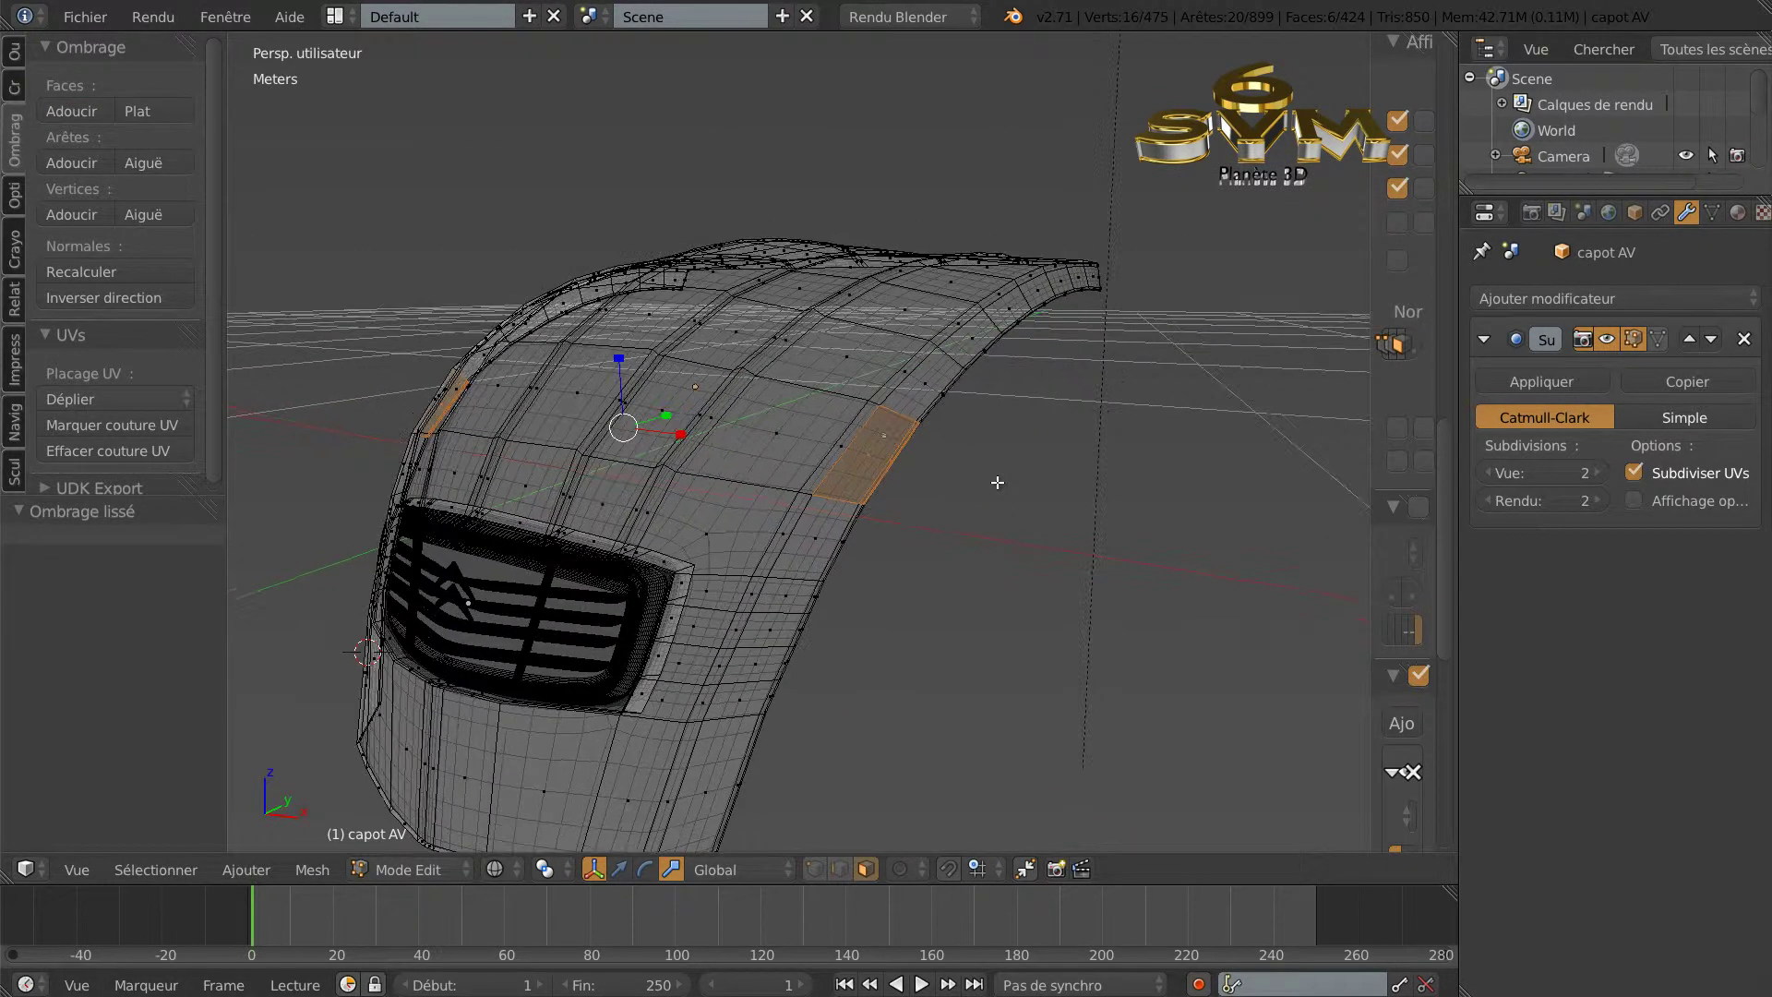
mouse_move(891, 540)
middle_mouse_down()
mouse_move(985, 533)
mouse_move(913, 527)
middle_mouse_up()
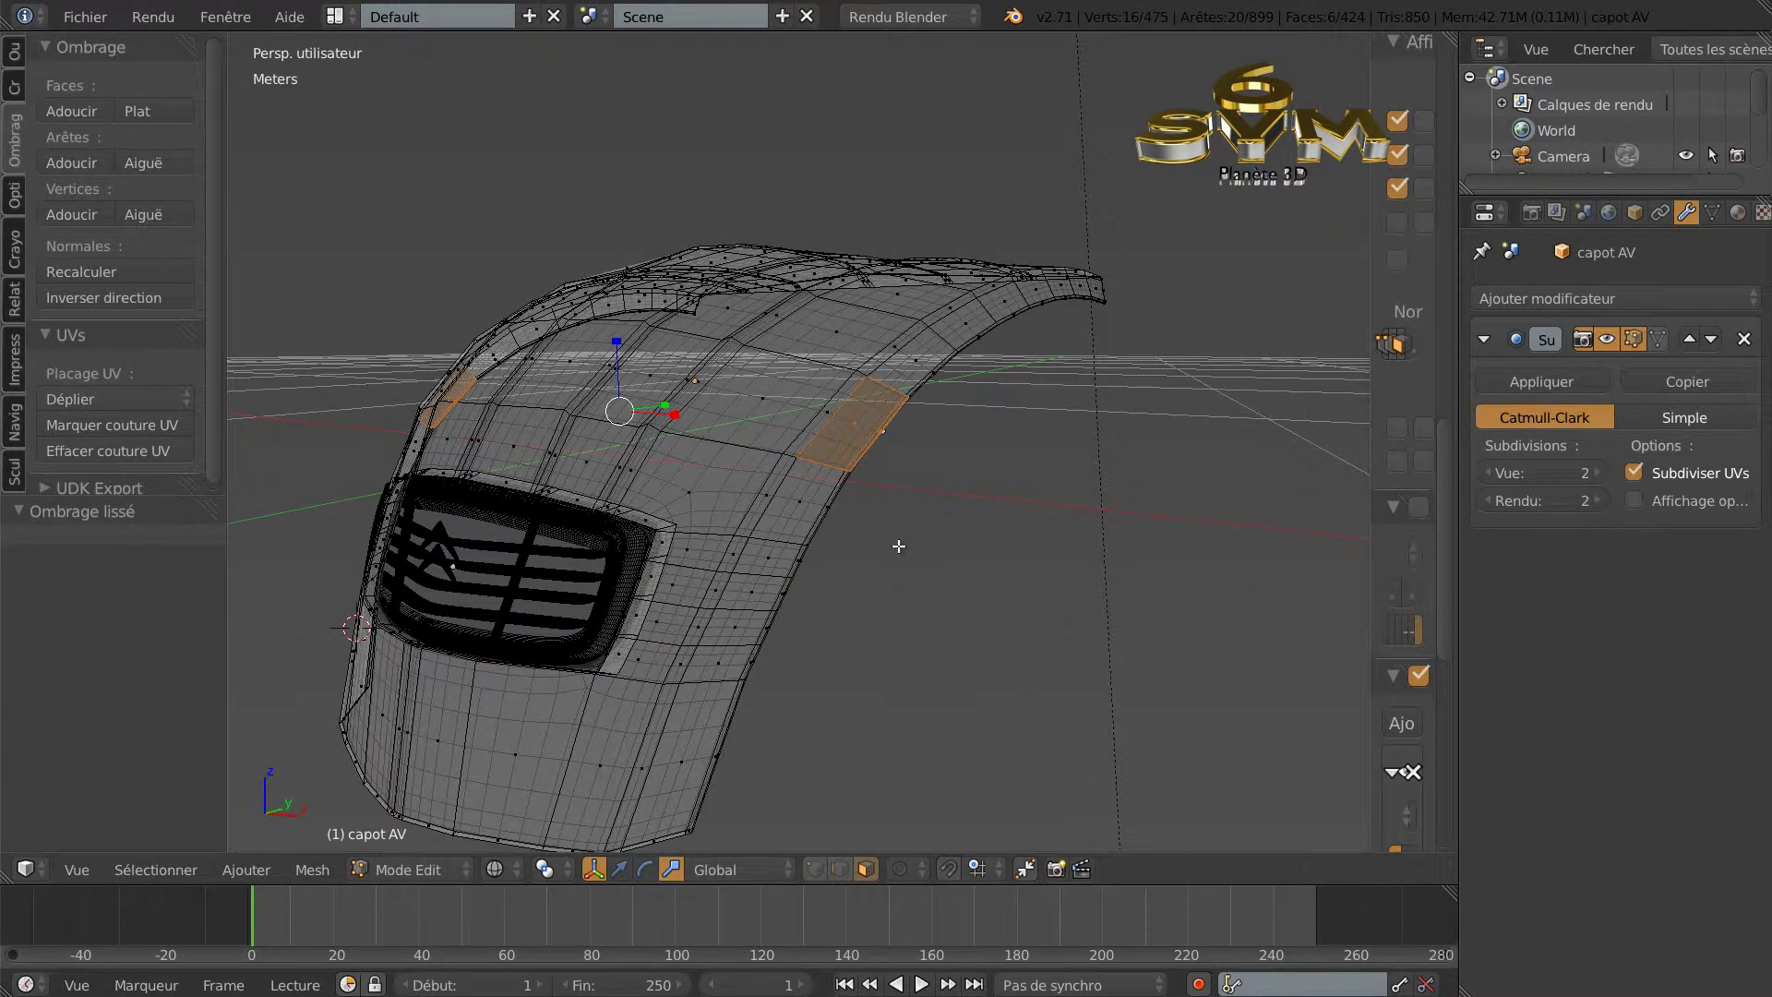
scroll(899, 546, "up", 2)
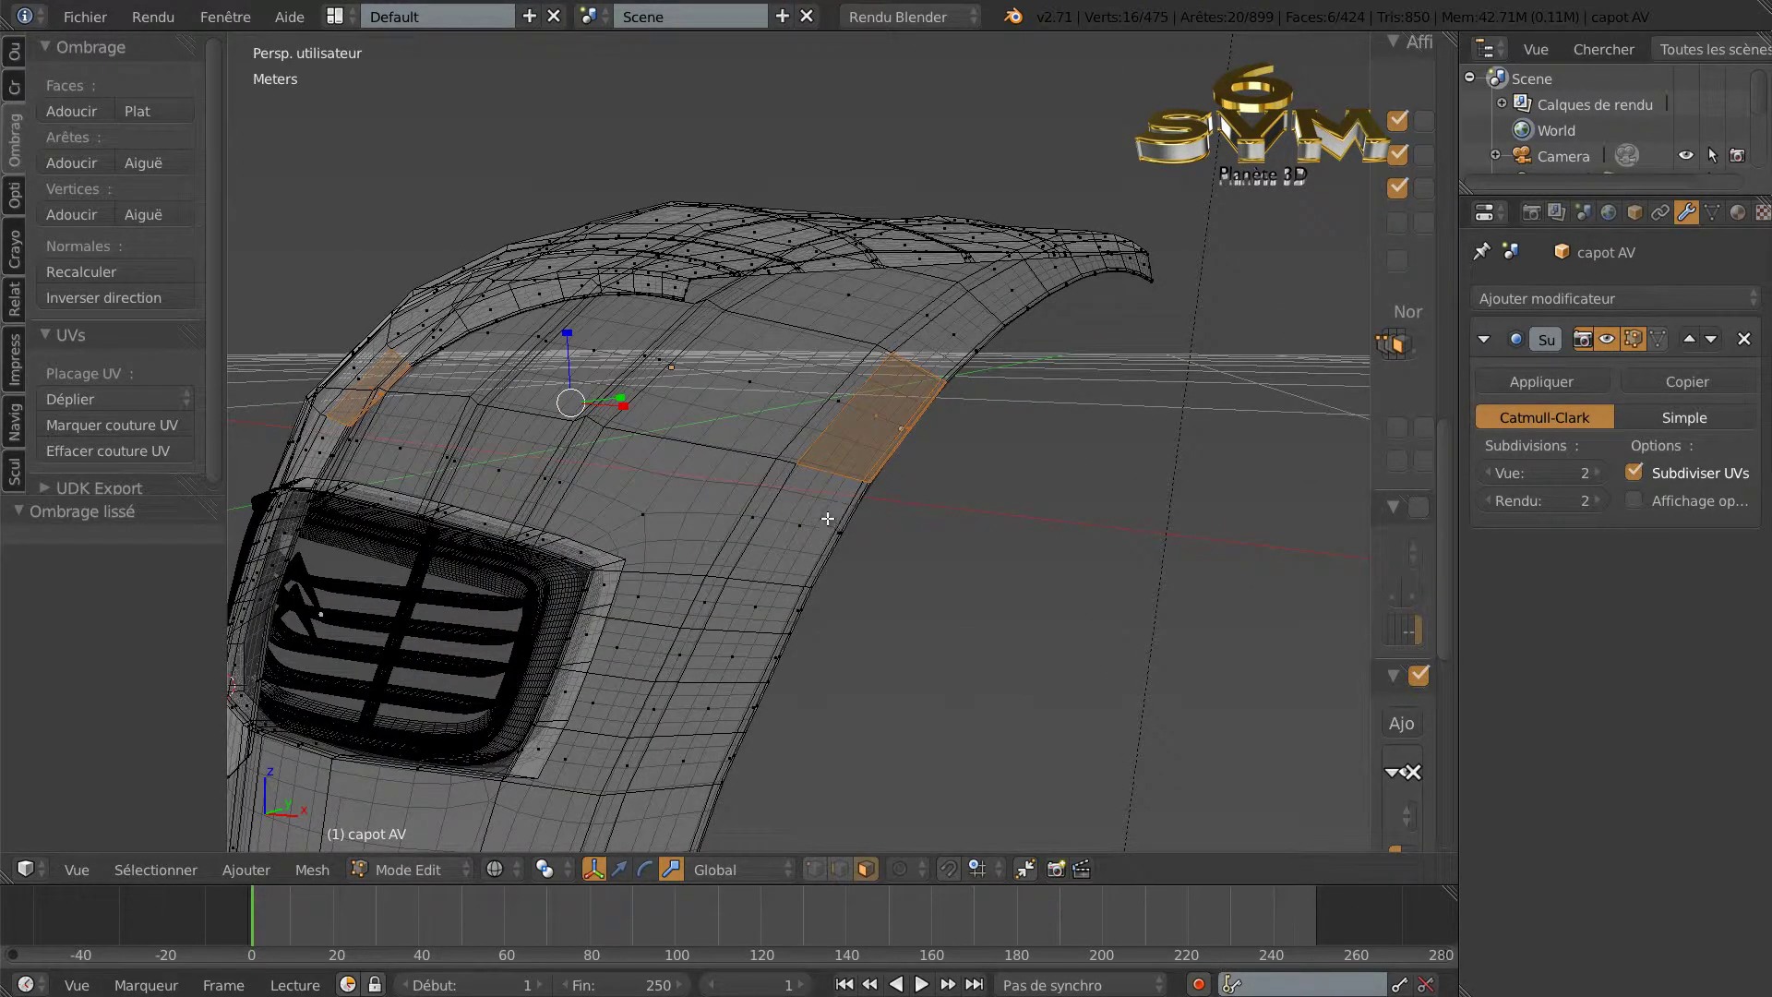
right_click(801, 523)
middle_click_drag(655, 601, 840, 600)
right_click(841, 600, "shift")
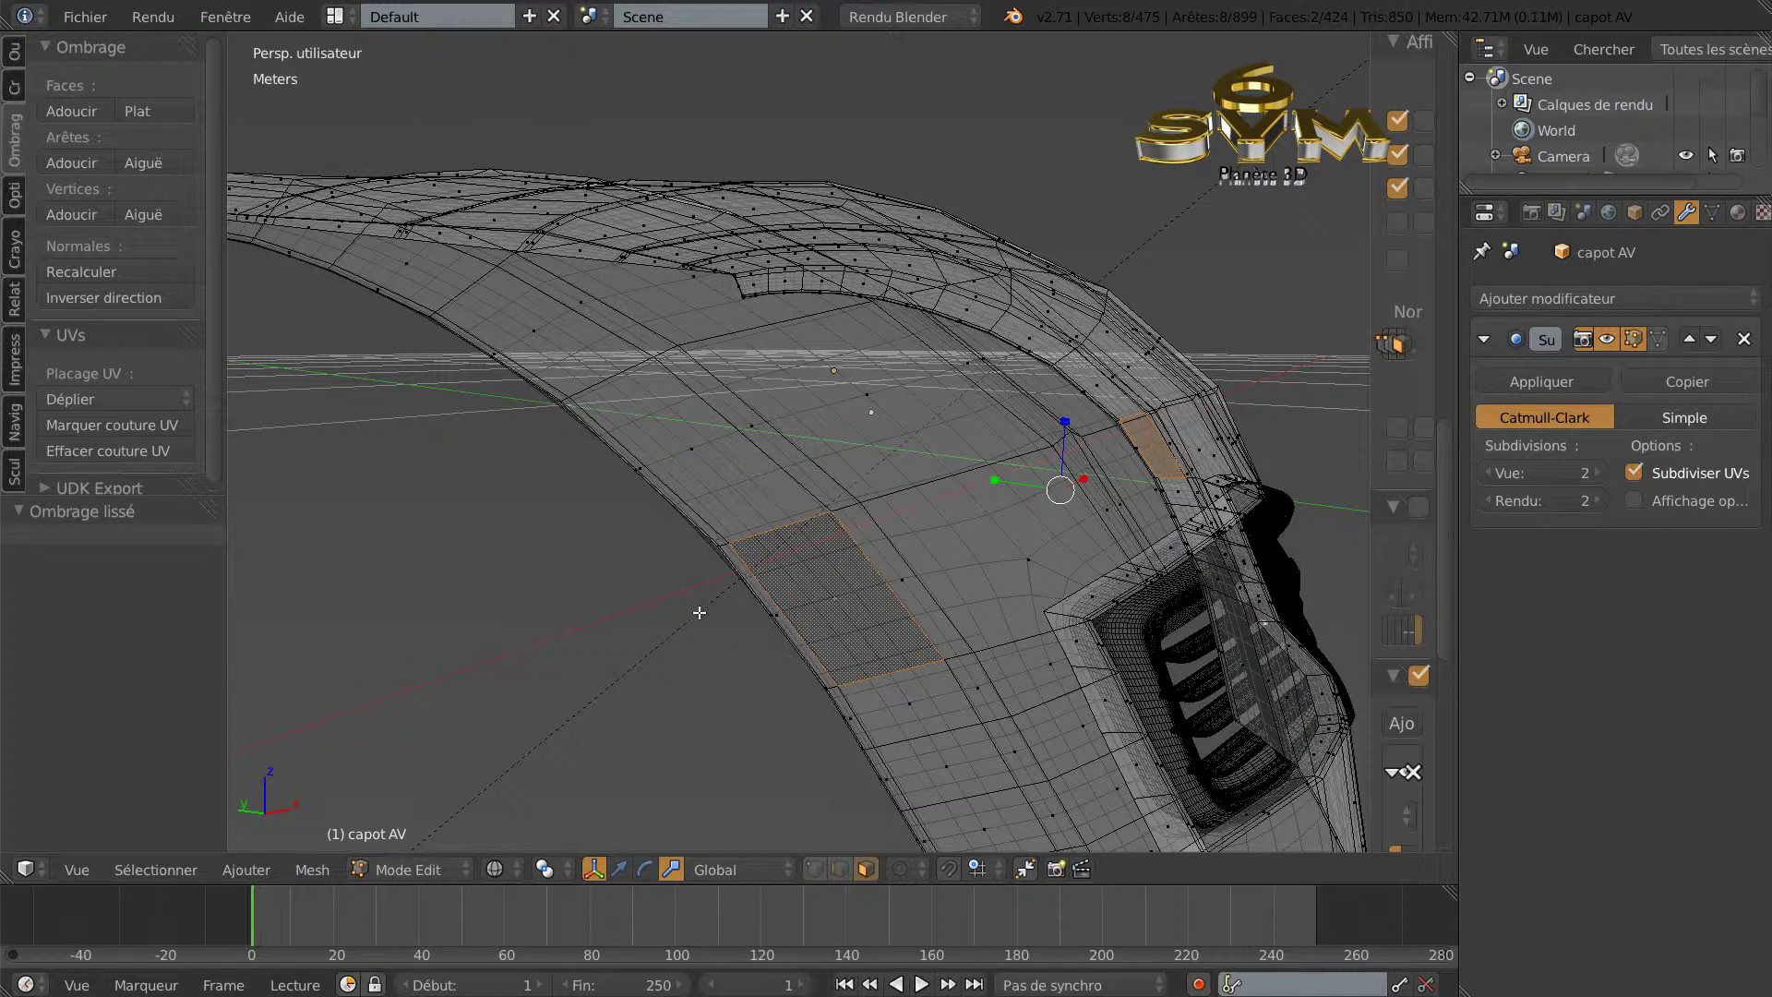
key("alt+e")
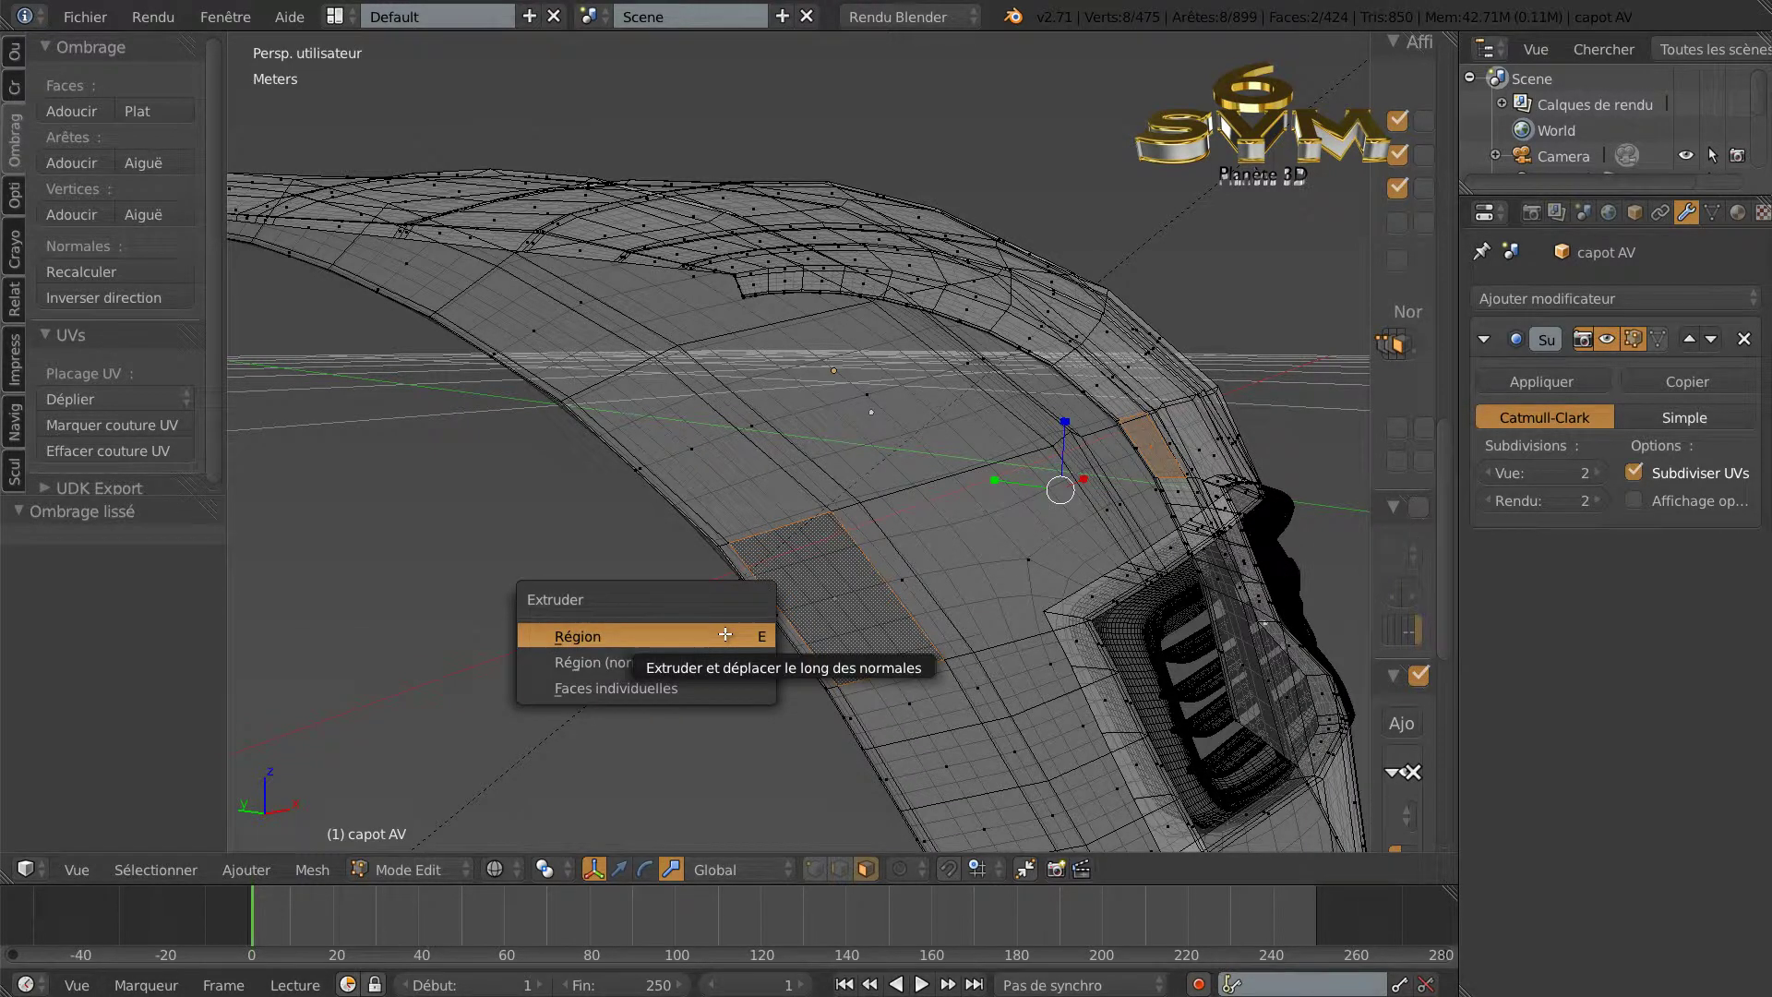
left_click(631, 637)
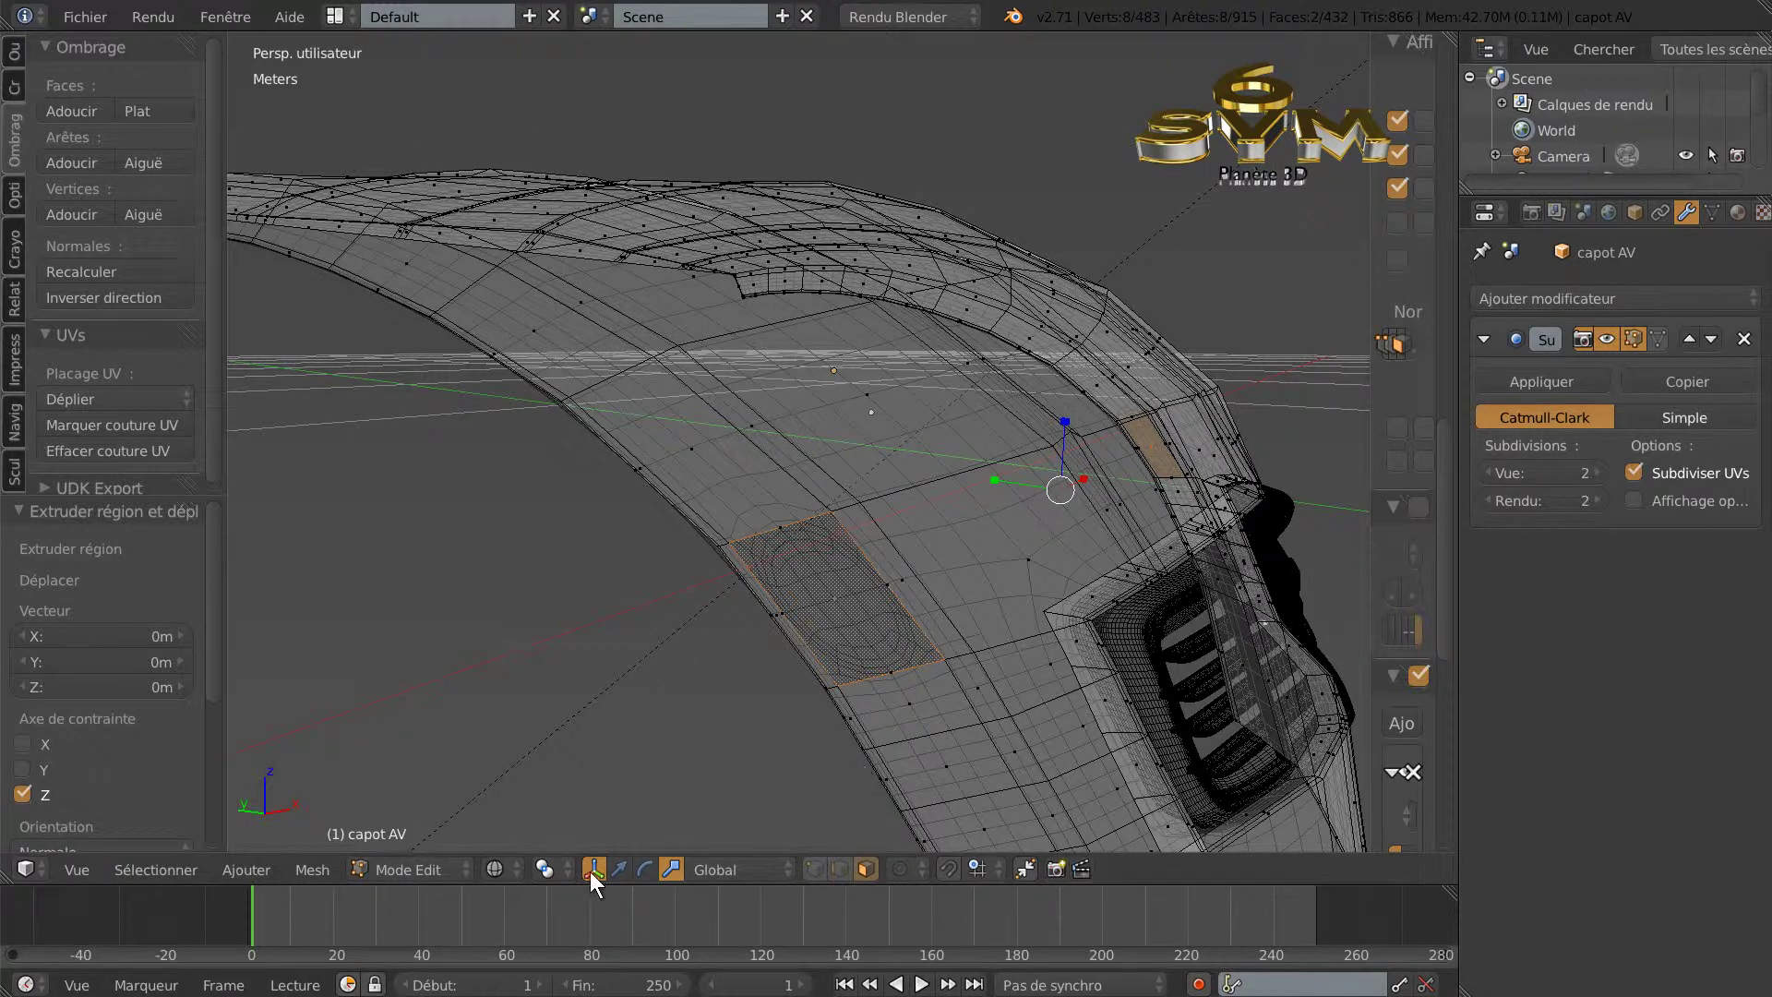
Set the pivot point to individual origins and scale the two extruded faces down to about 0.296.
left_click(559, 877)
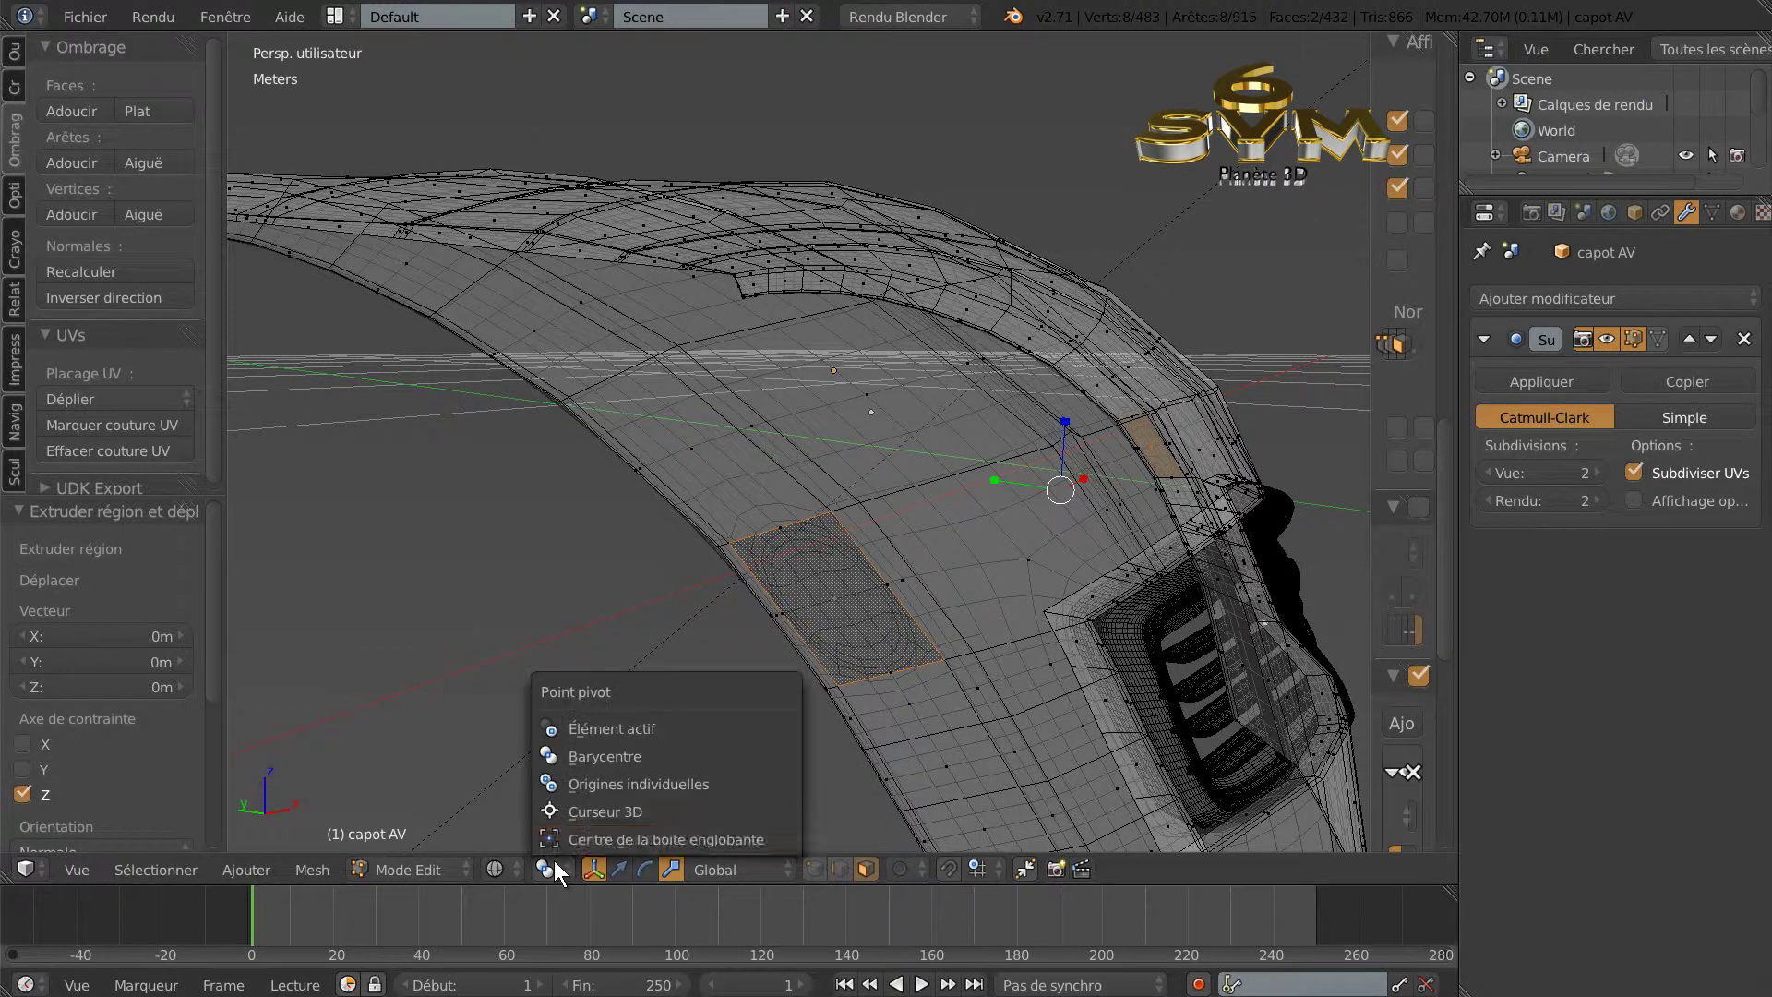
left_click(558, 784)
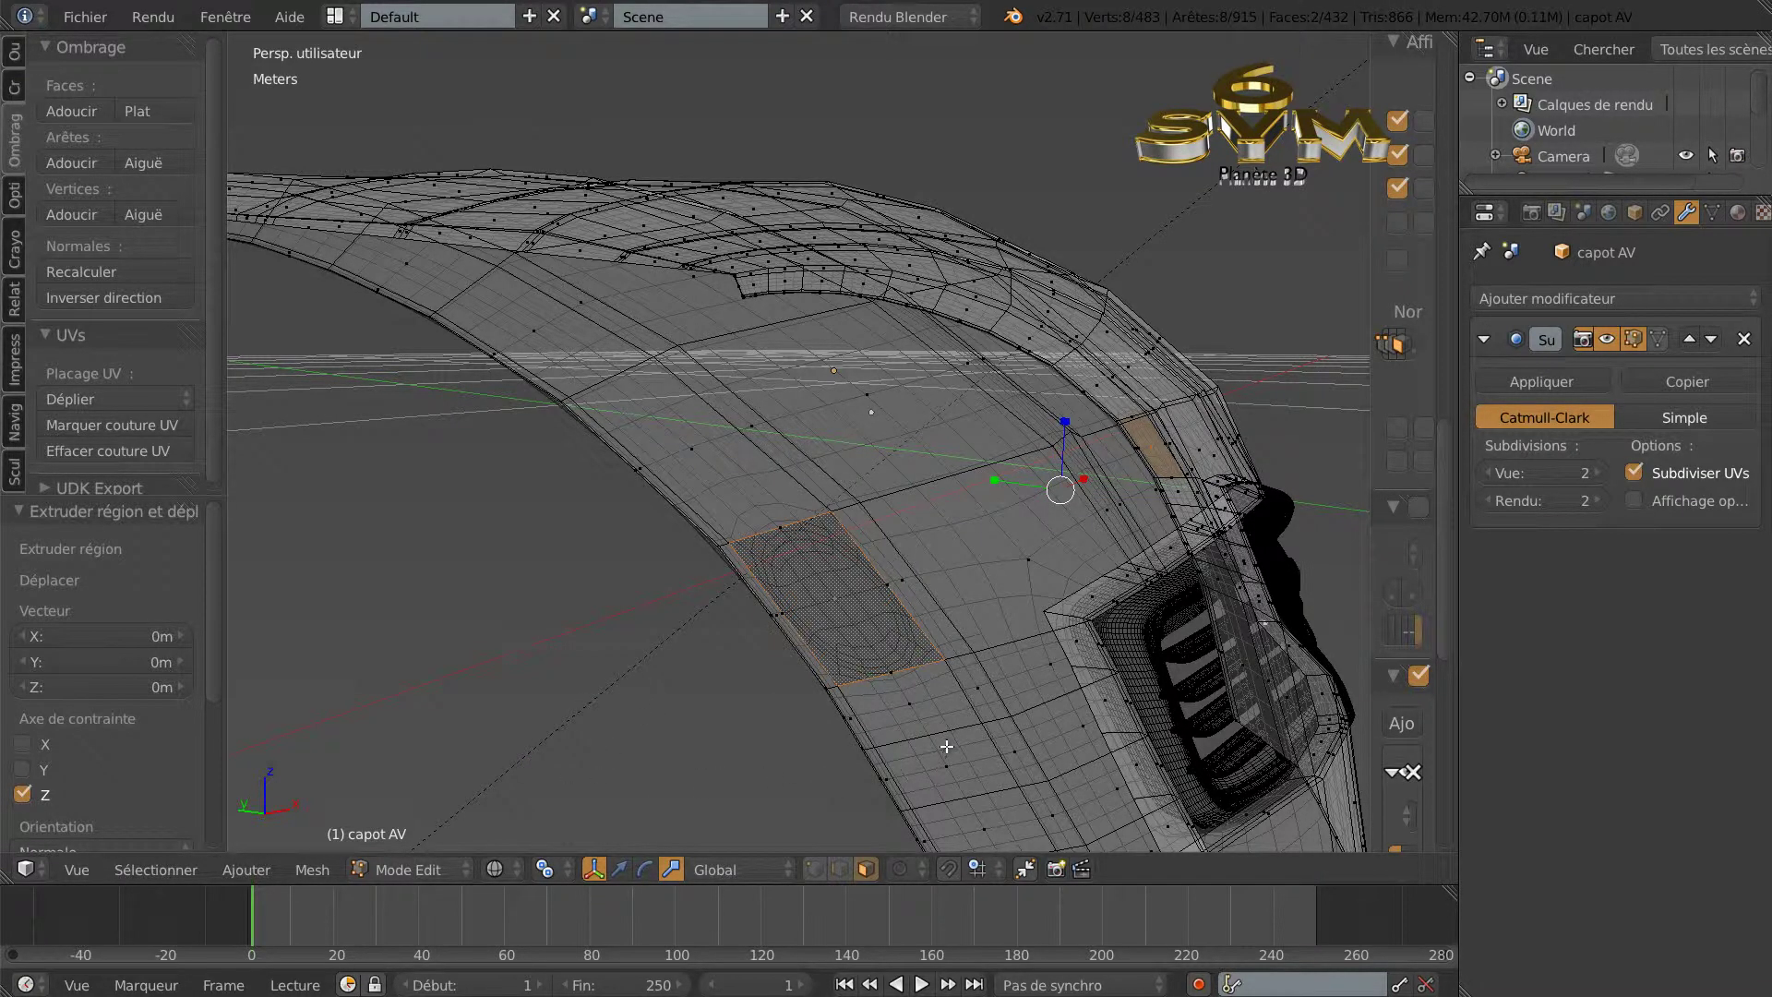
key("s")
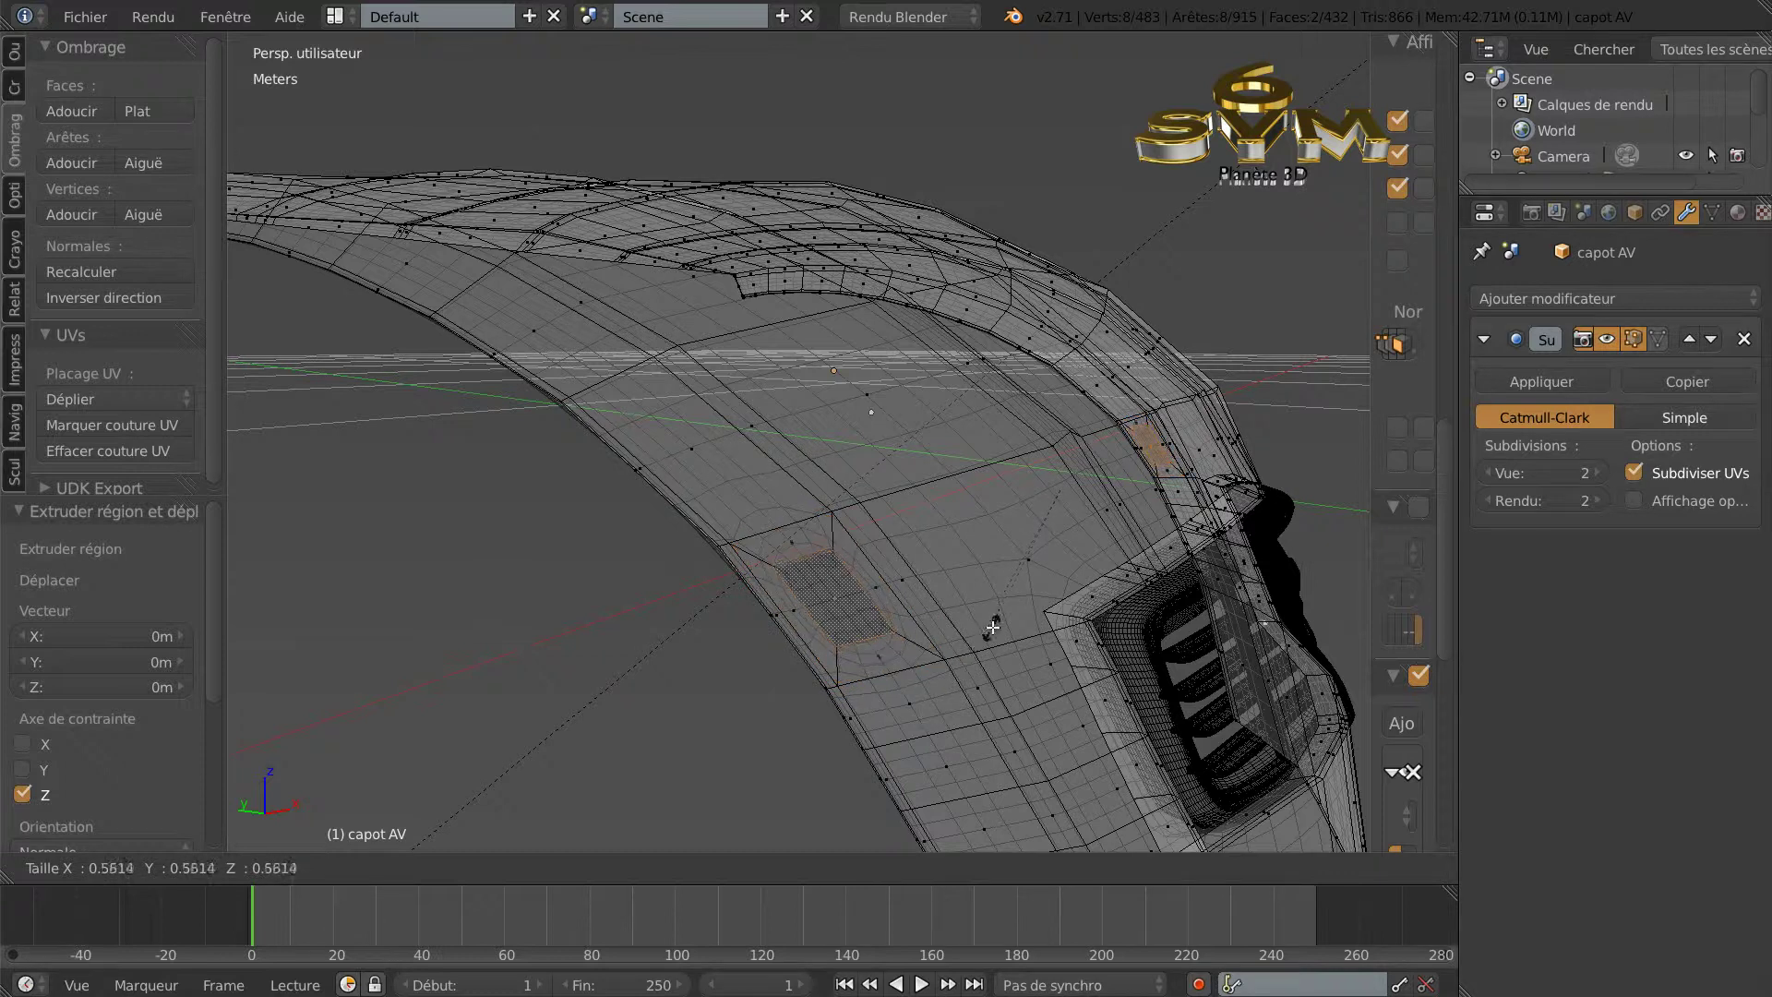
left_click(1056, 573)
Enlarge the two inset faces slightly by a uniform scale of about 1.237.
middle_click_drag(1006, 614, 833, 654)
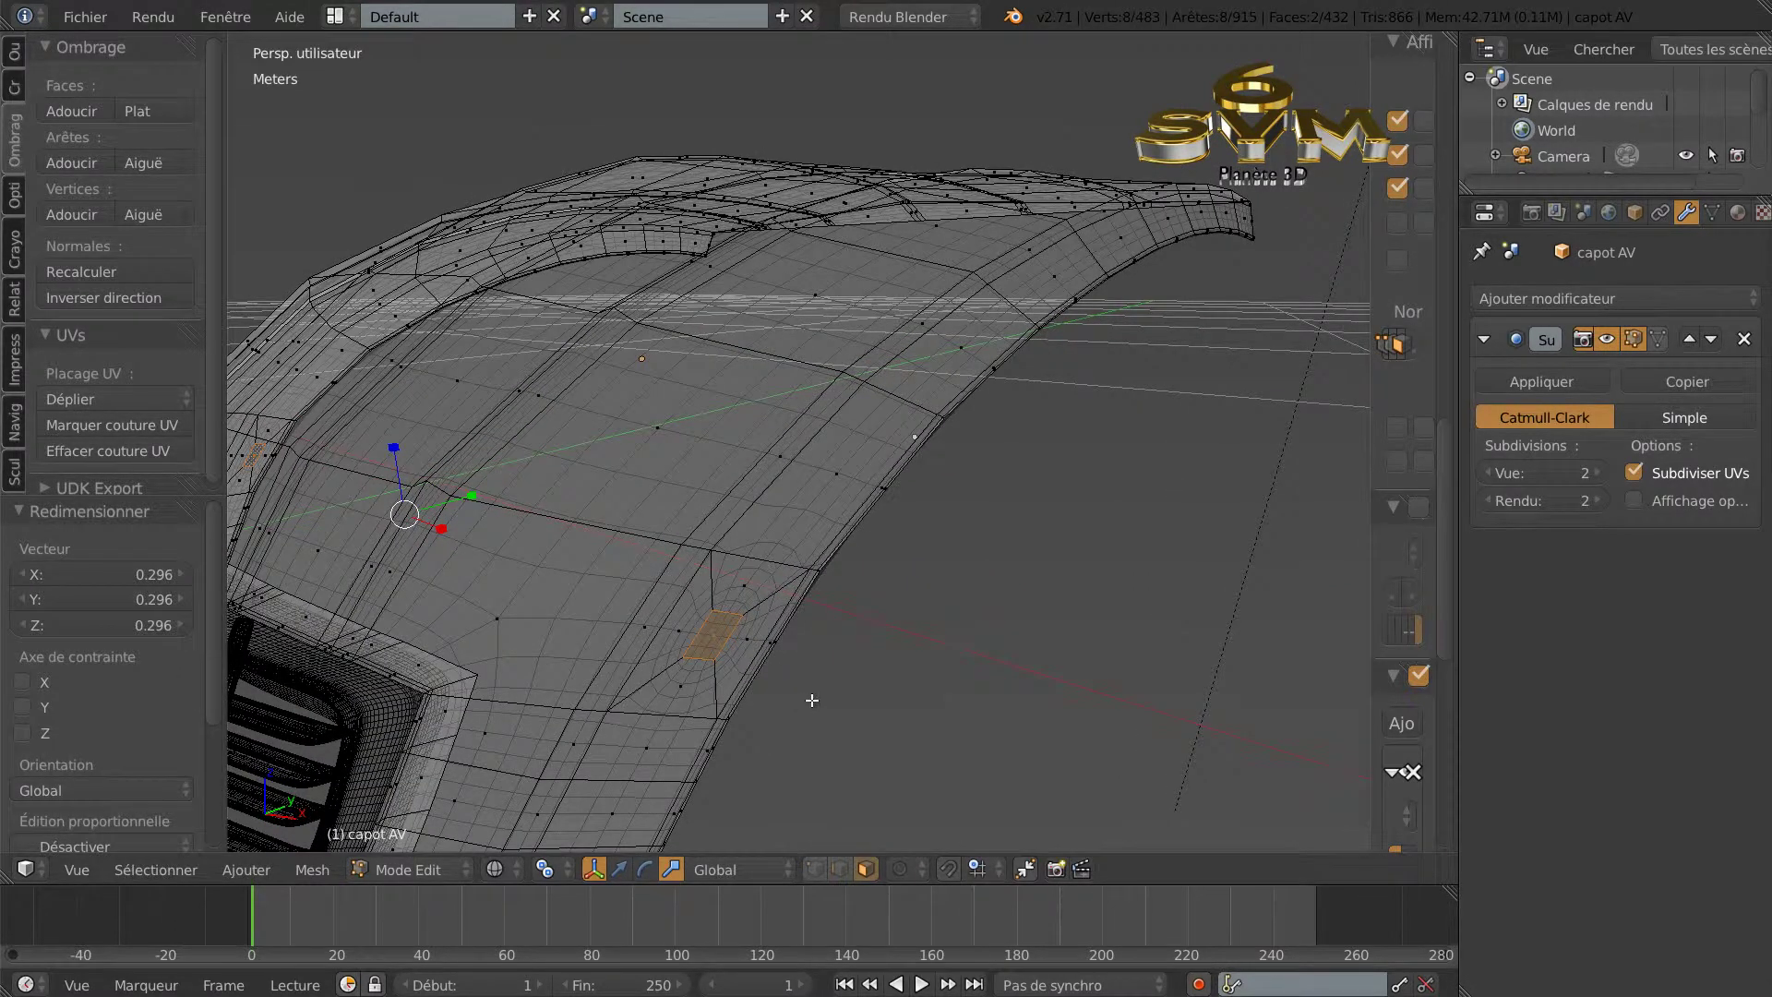
middle_click_drag(812, 700, 810, 699)
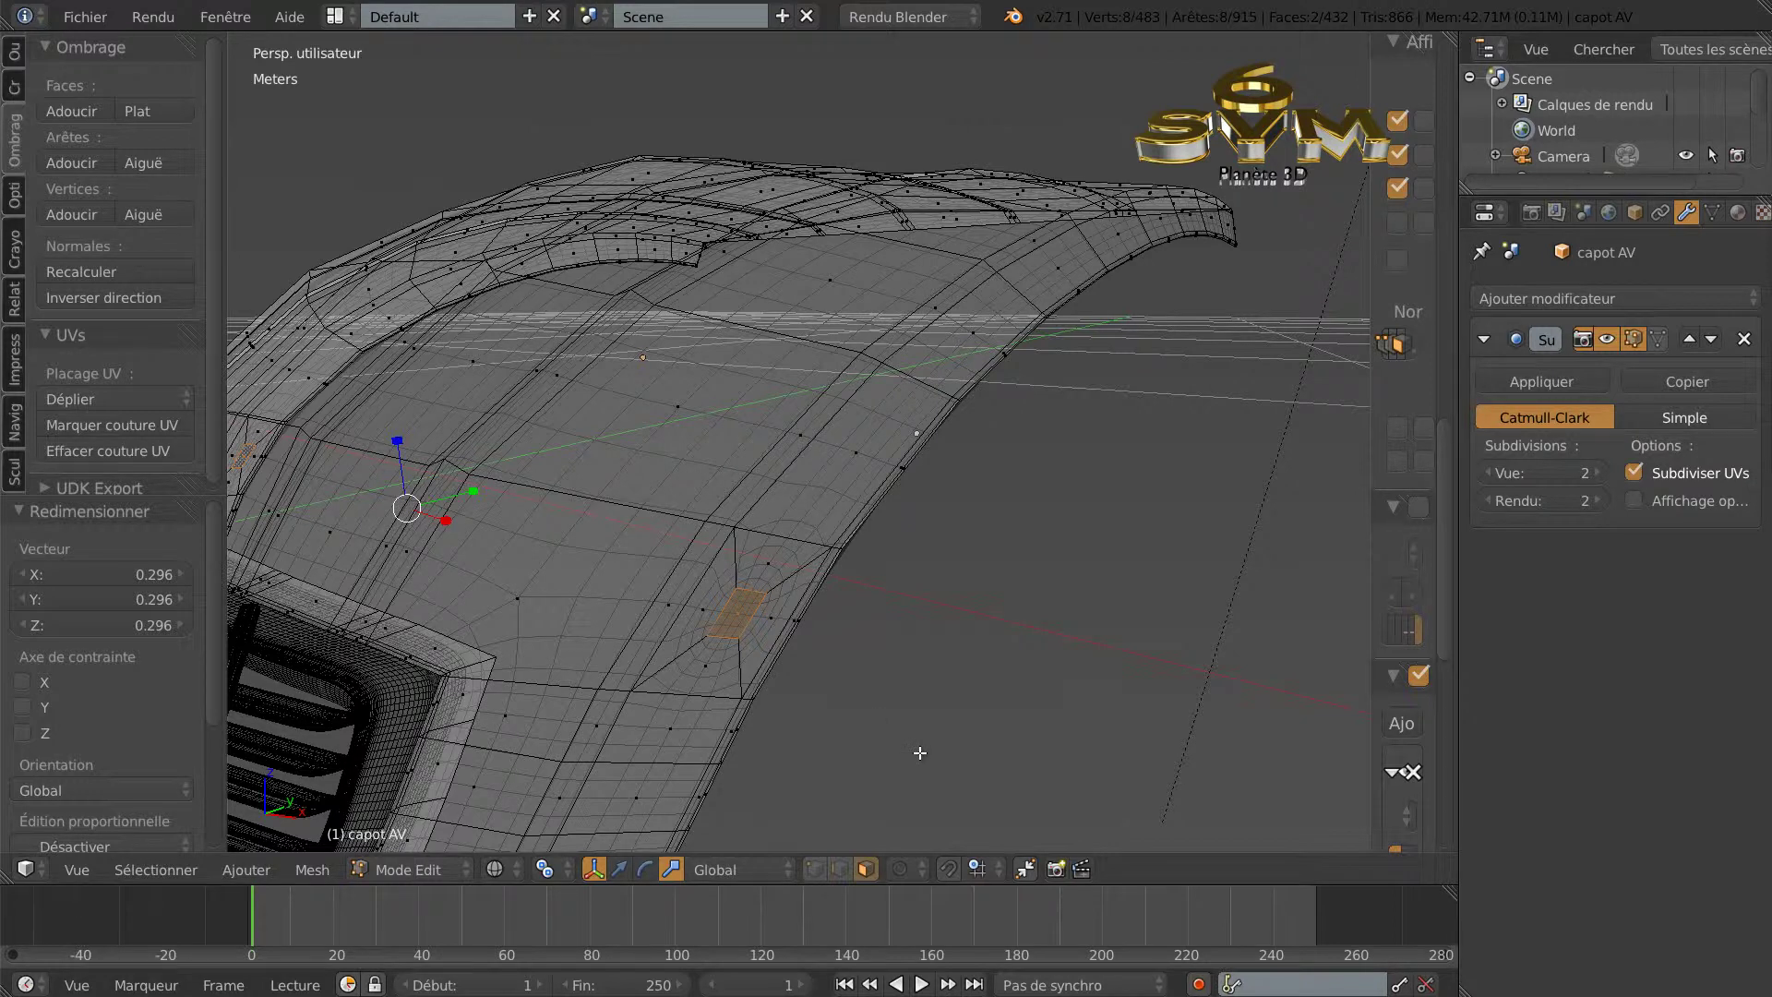
key("s")
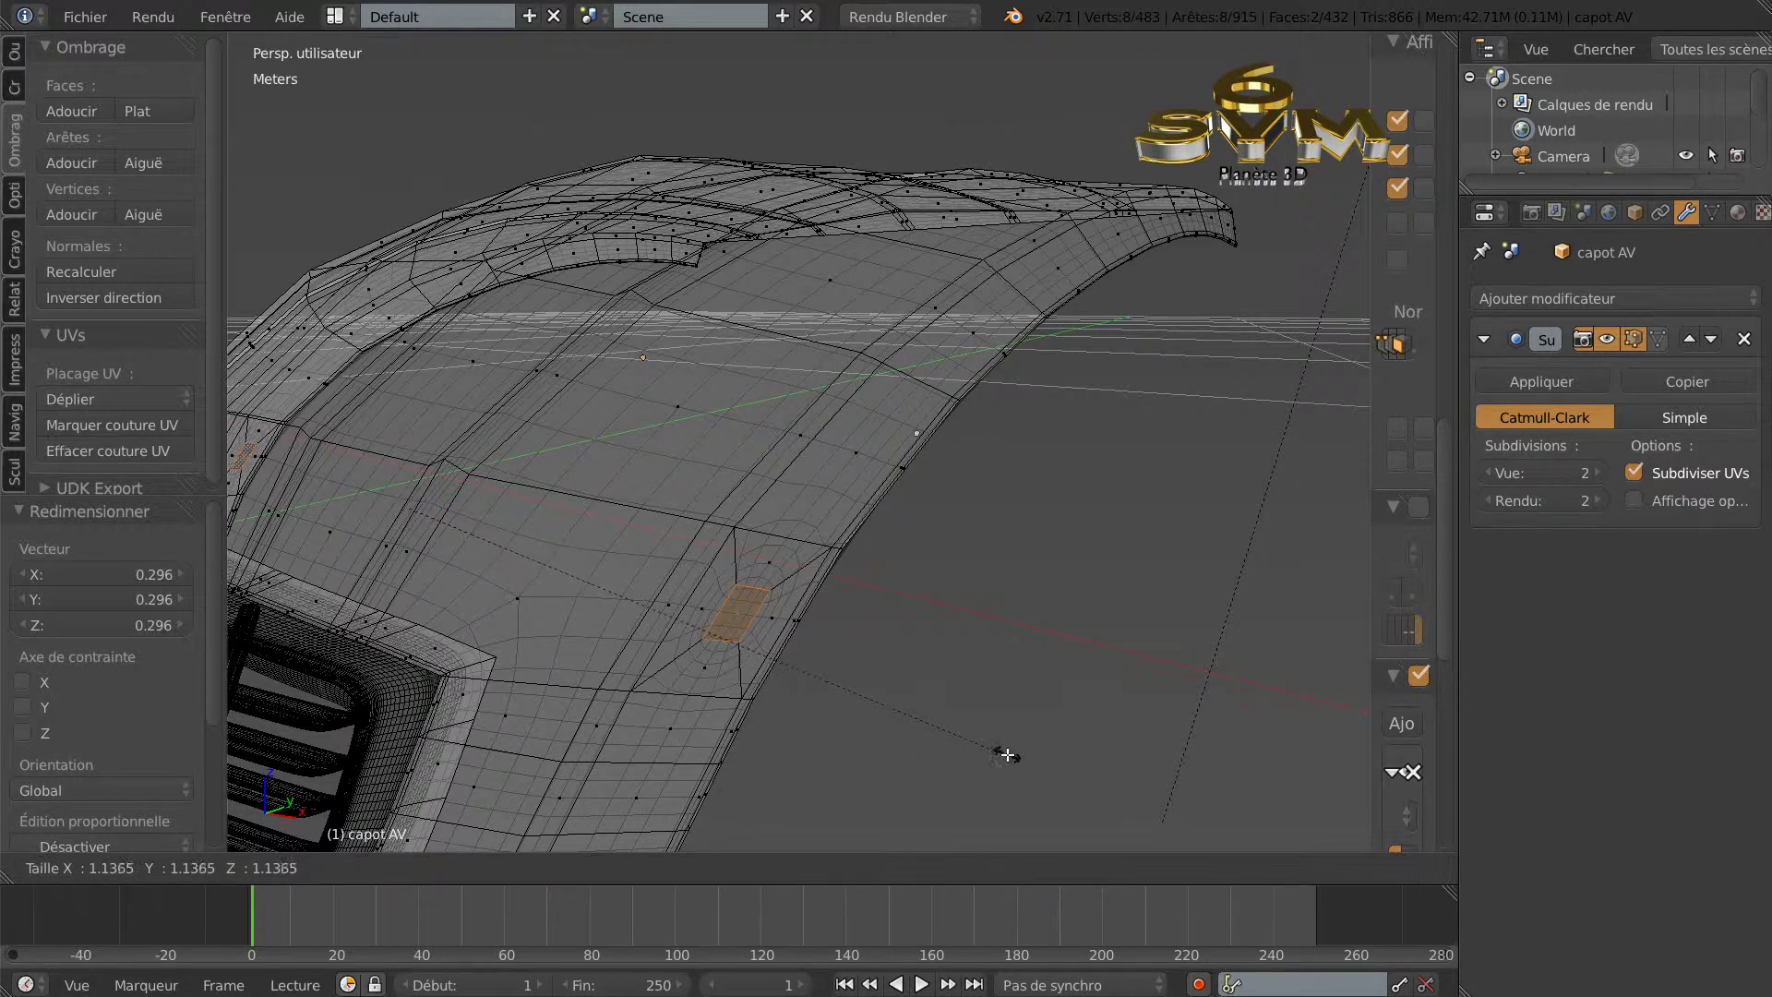
left_click(1061, 754)
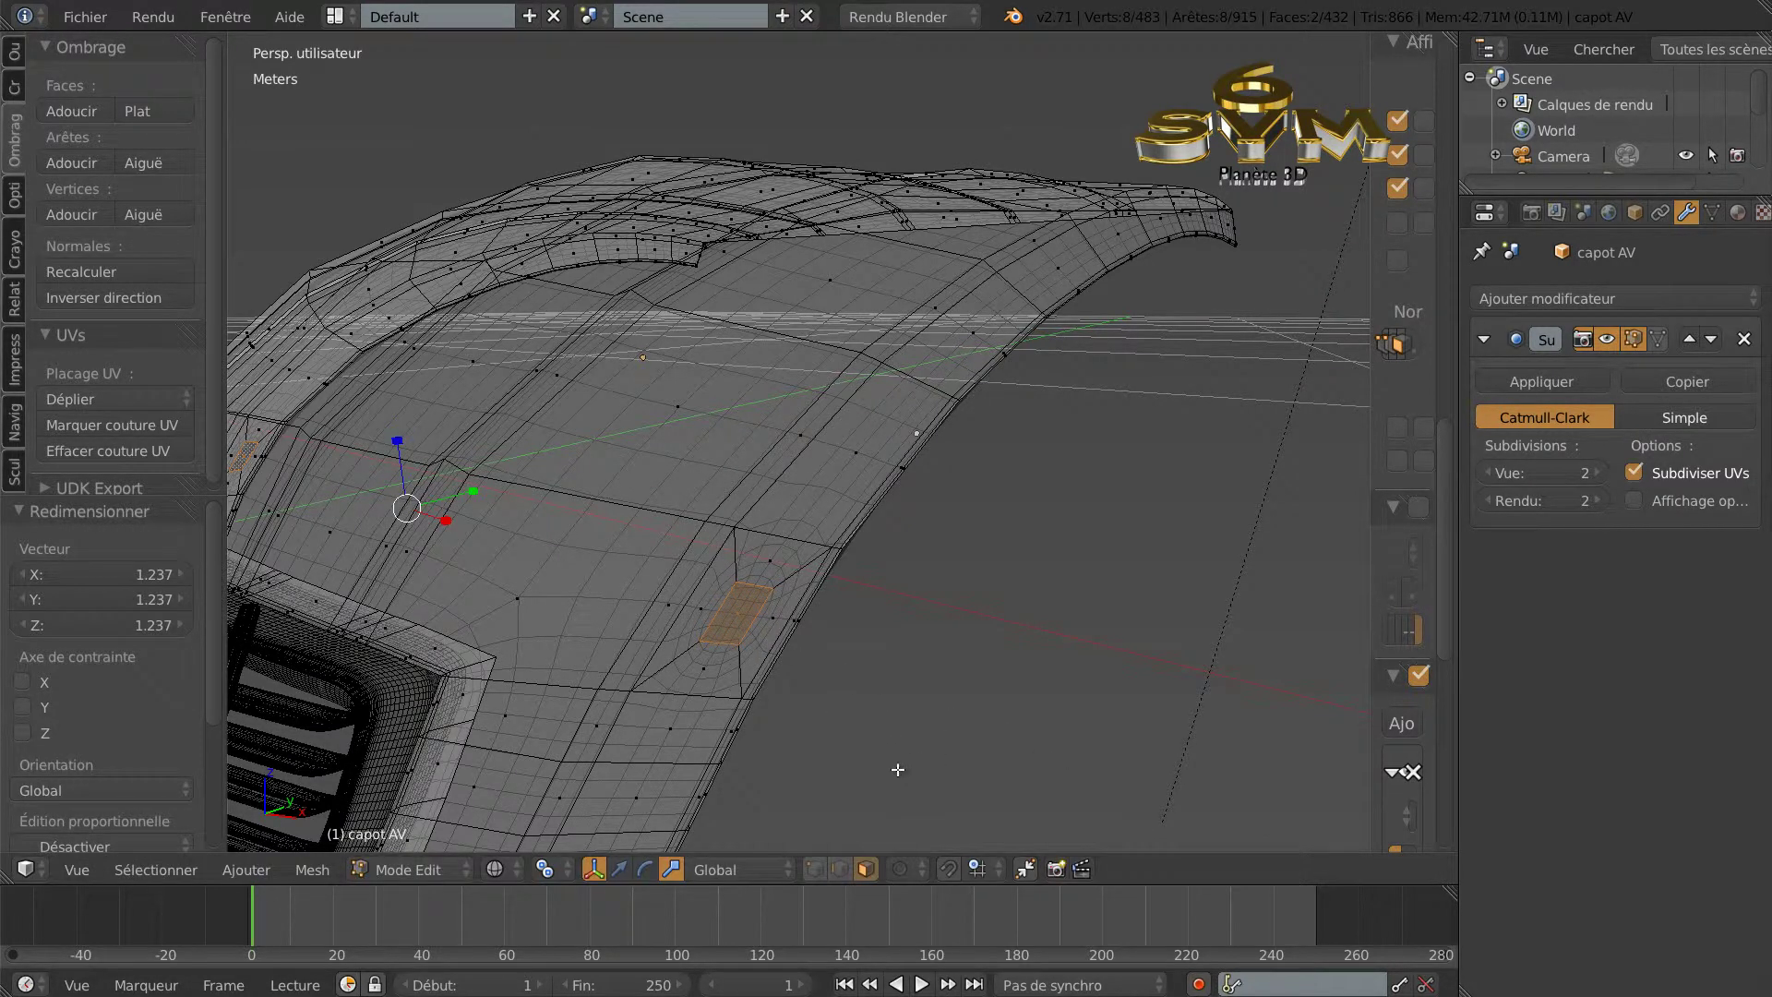
Delete the two inset faces to open a hole near each side edge of the hood.
scroll(917, 732, "up", 2)
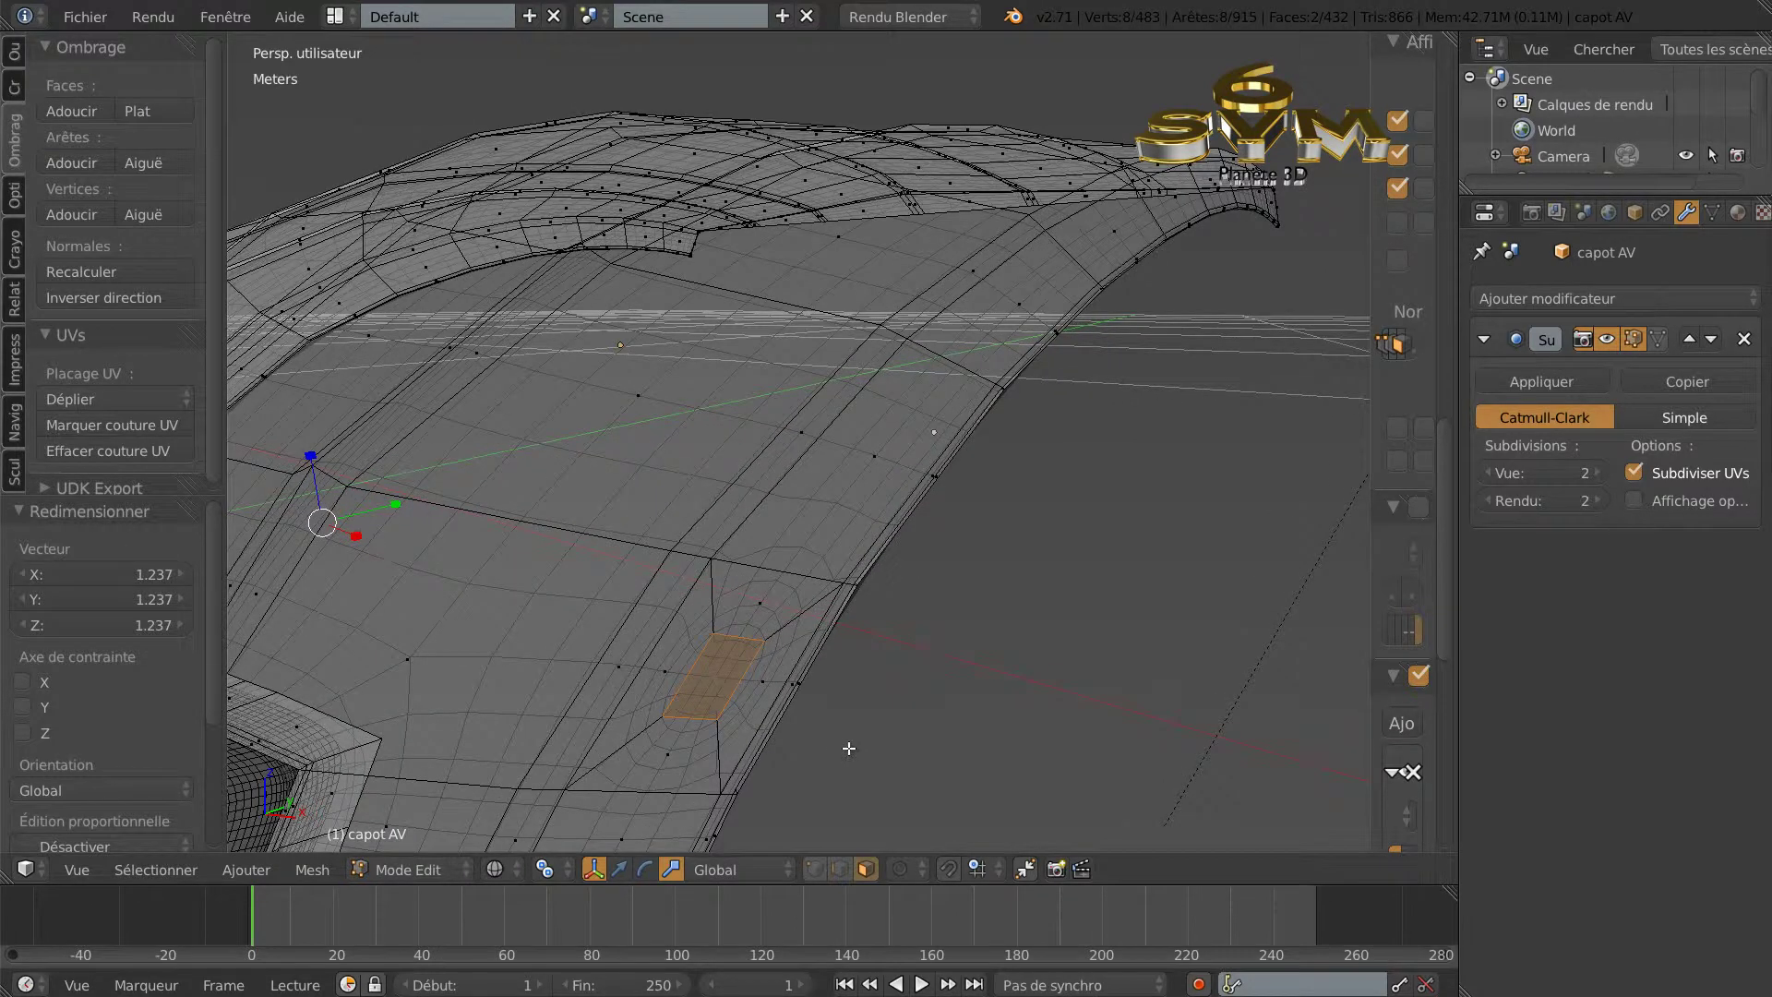
key("x")
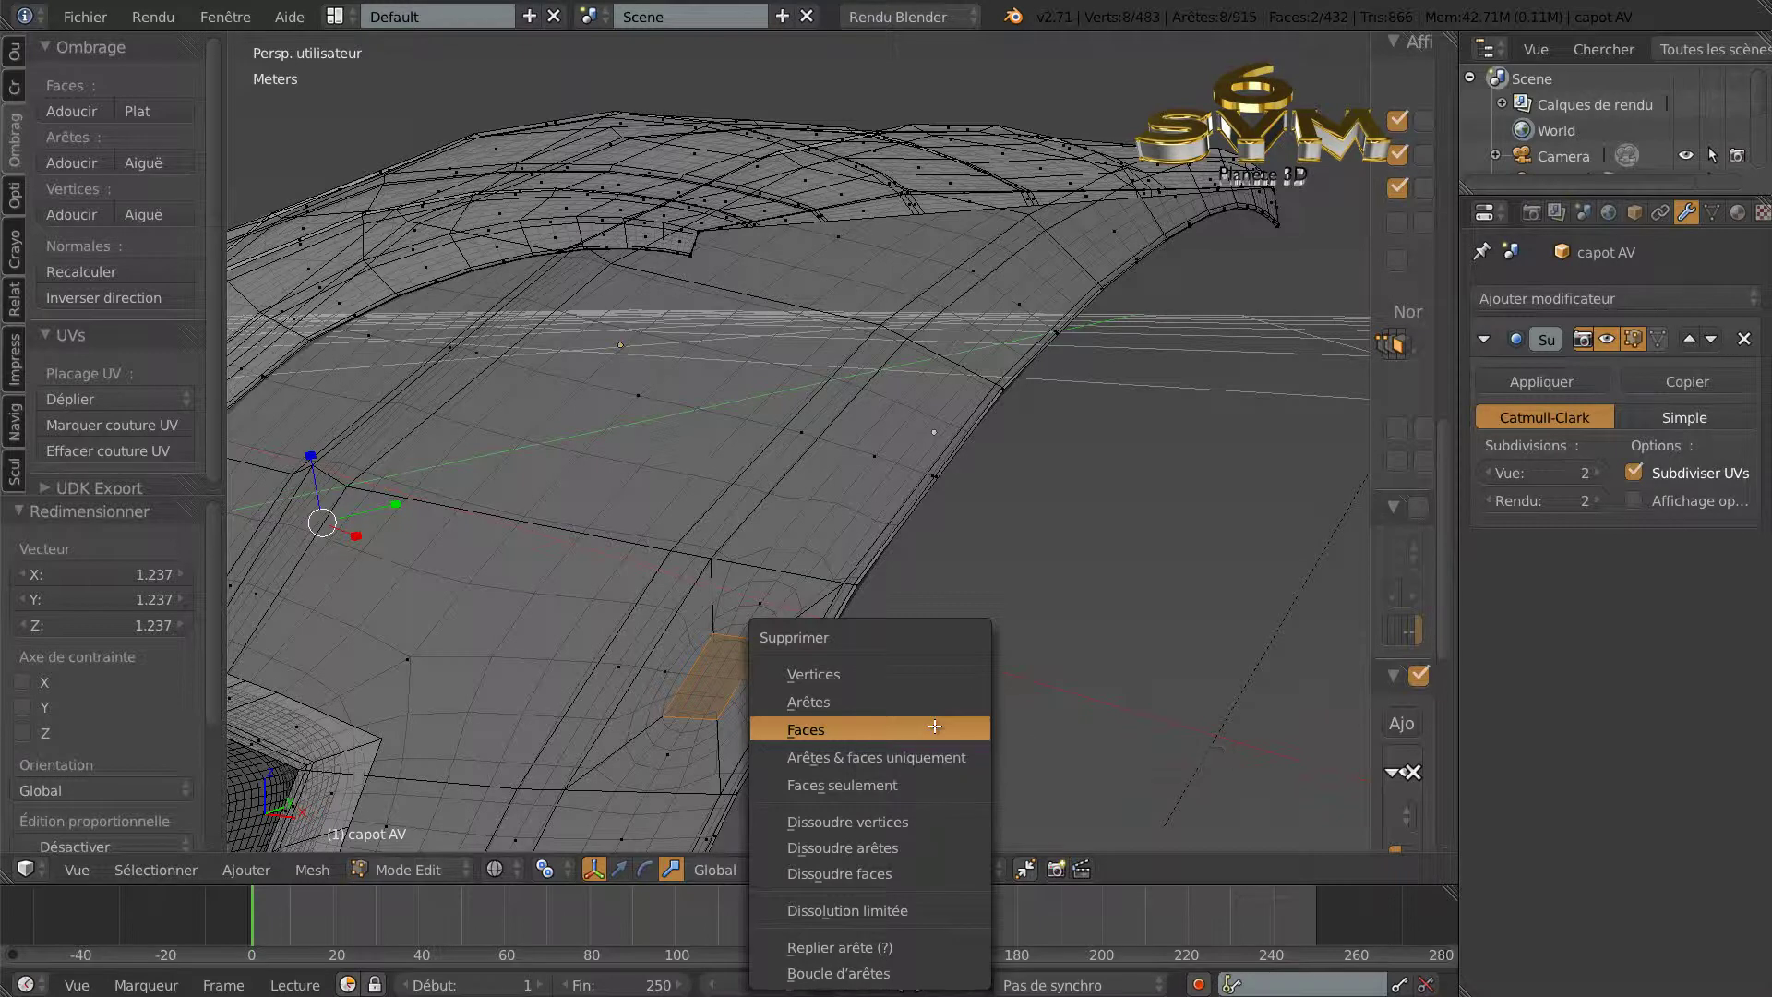
left_click(934, 727)
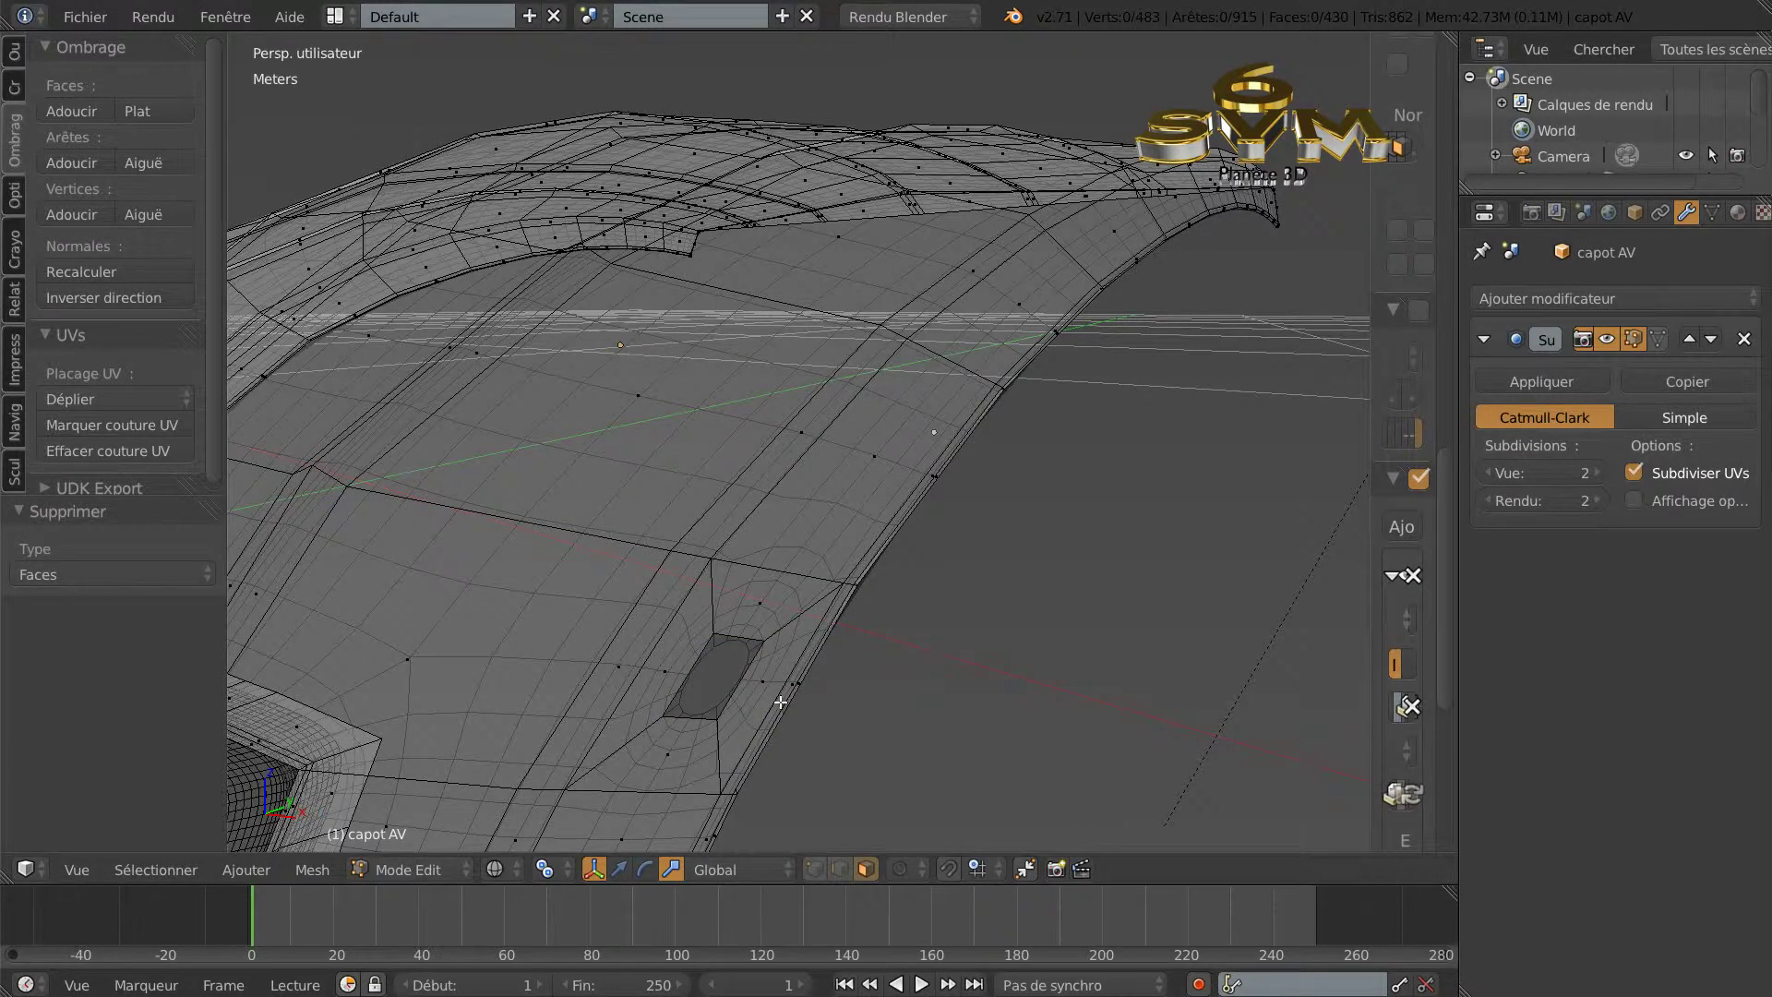
Add an unshifted loop cut with 2 cuts across the faces between the +X side hole and the hood's outer edge.
key("ctrl+r")
scroll(780, 701, "up", 1)
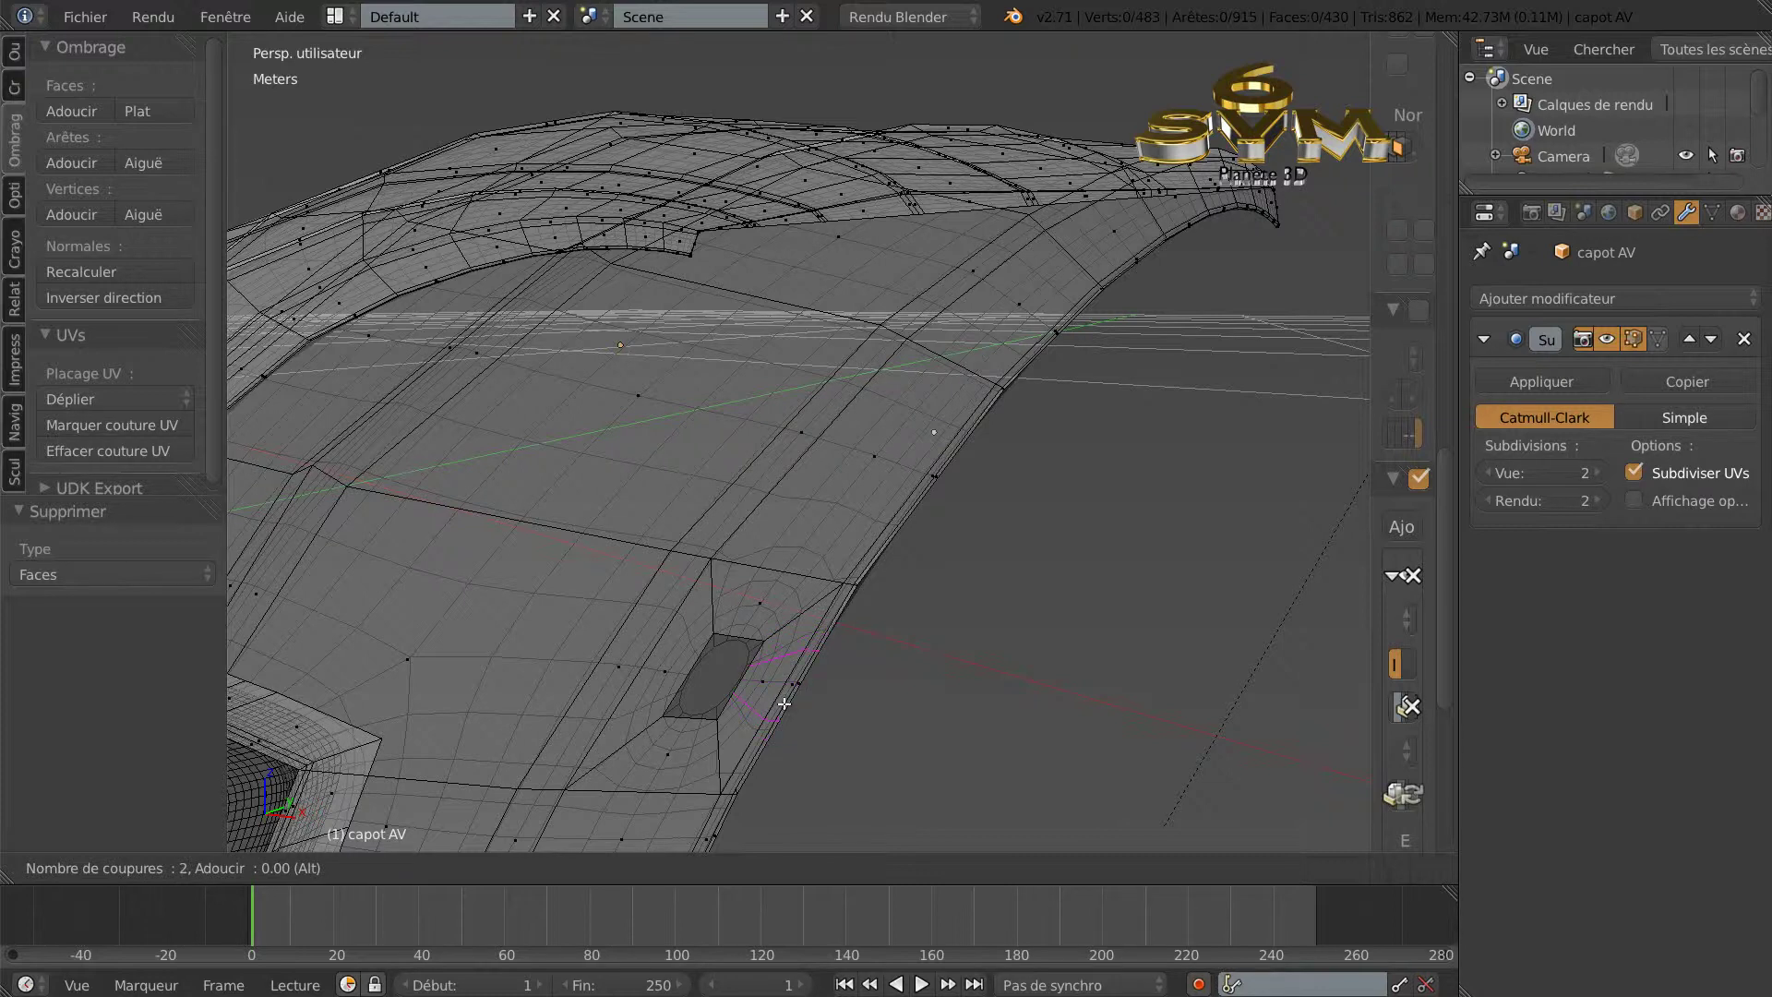
left_click(781, 701)
right_click(781, 701)
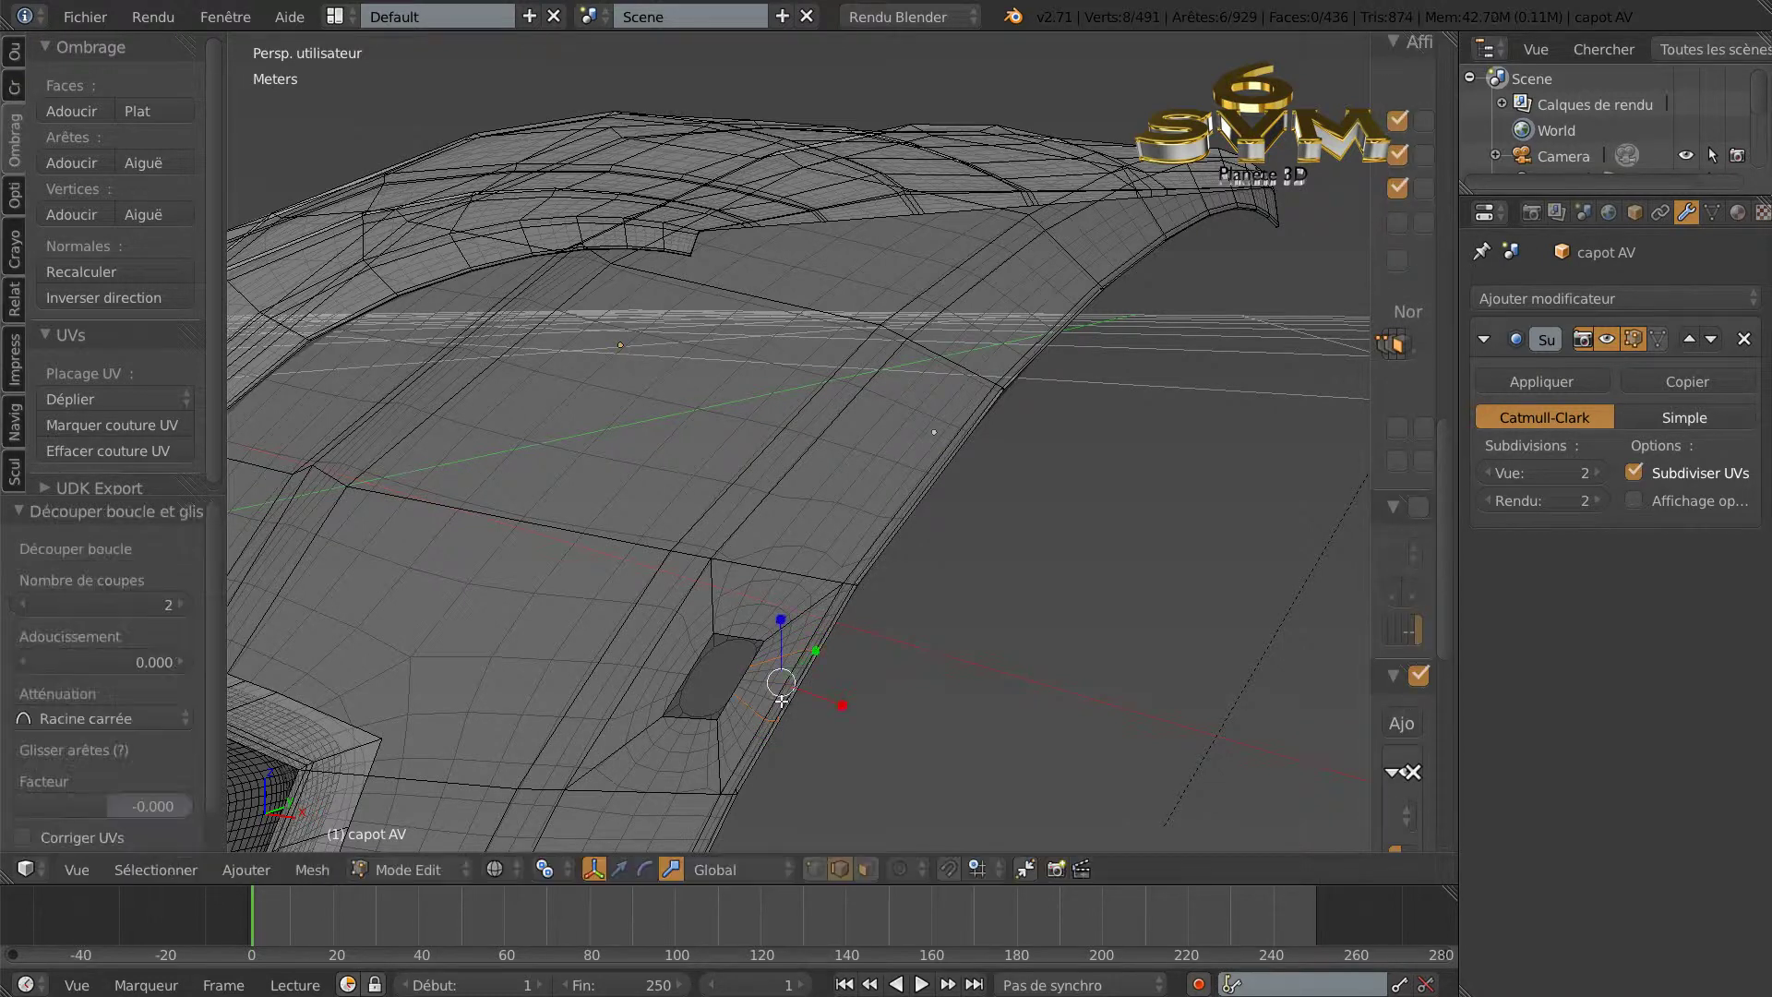
Set the subdivision modifier's view level to 0 and add an unshifted 2-cut loop cut between the -X side hole and the hood's outer edge.
middle_click_drag(554, 732, 746, 723)
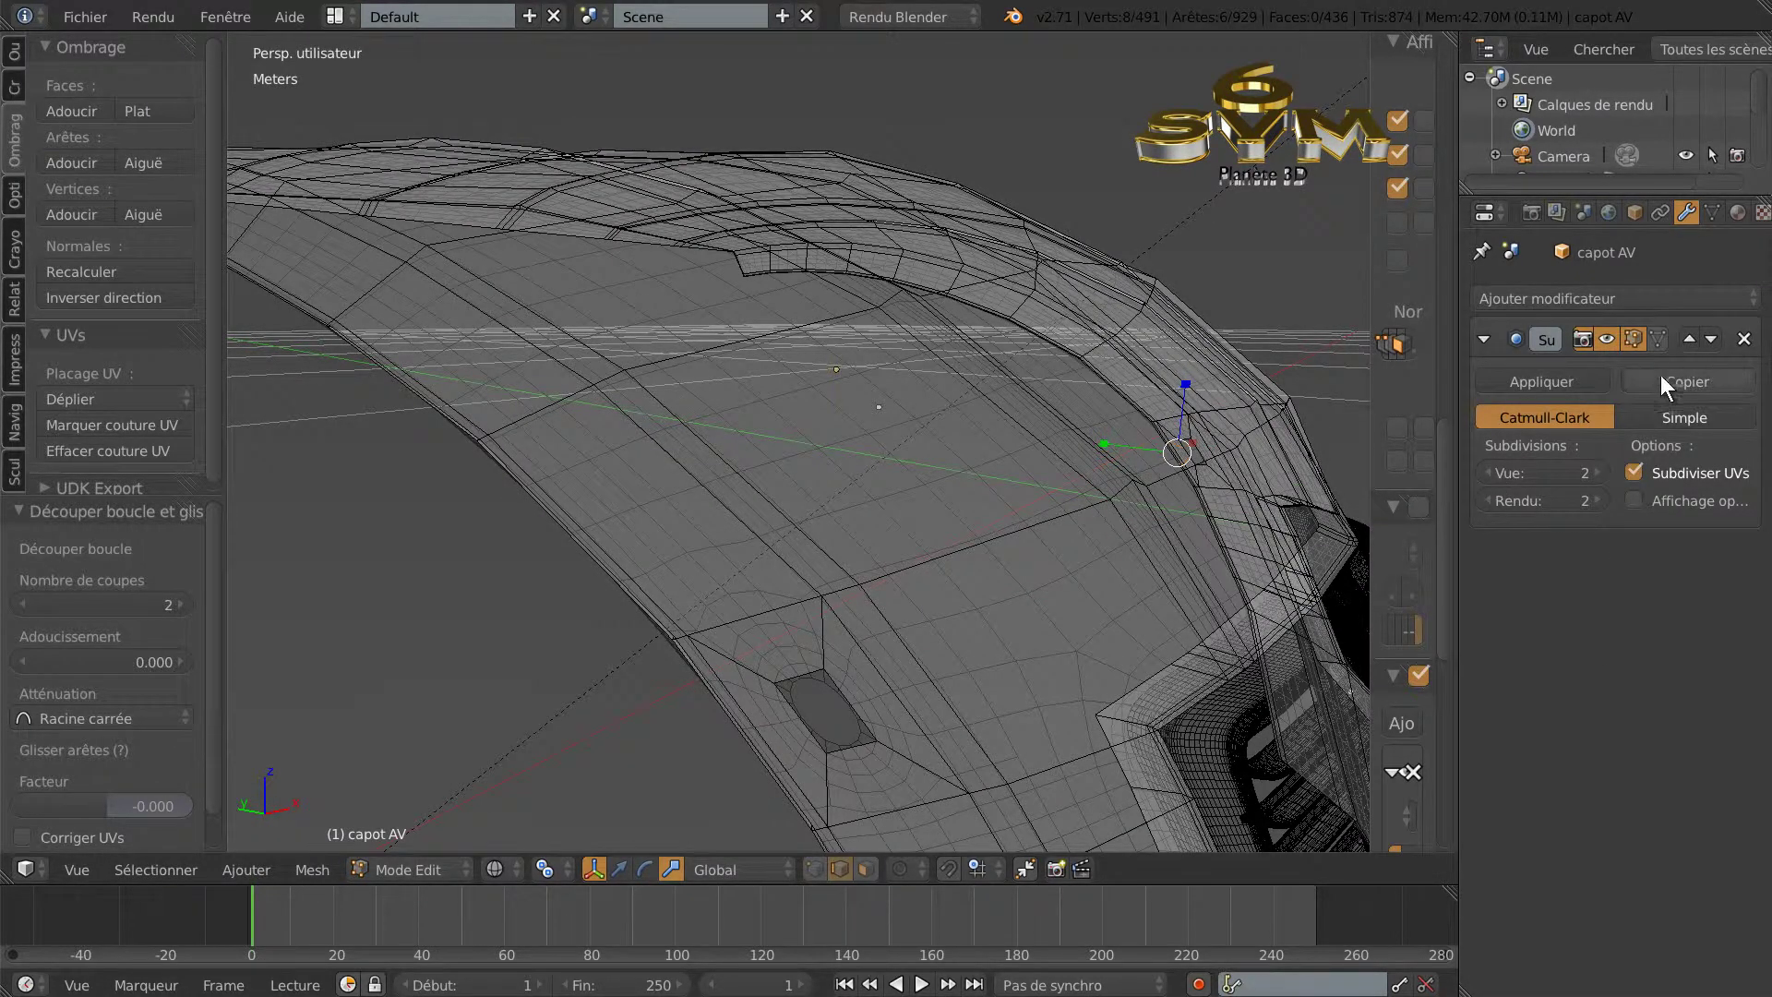
left_click(1482, 473)
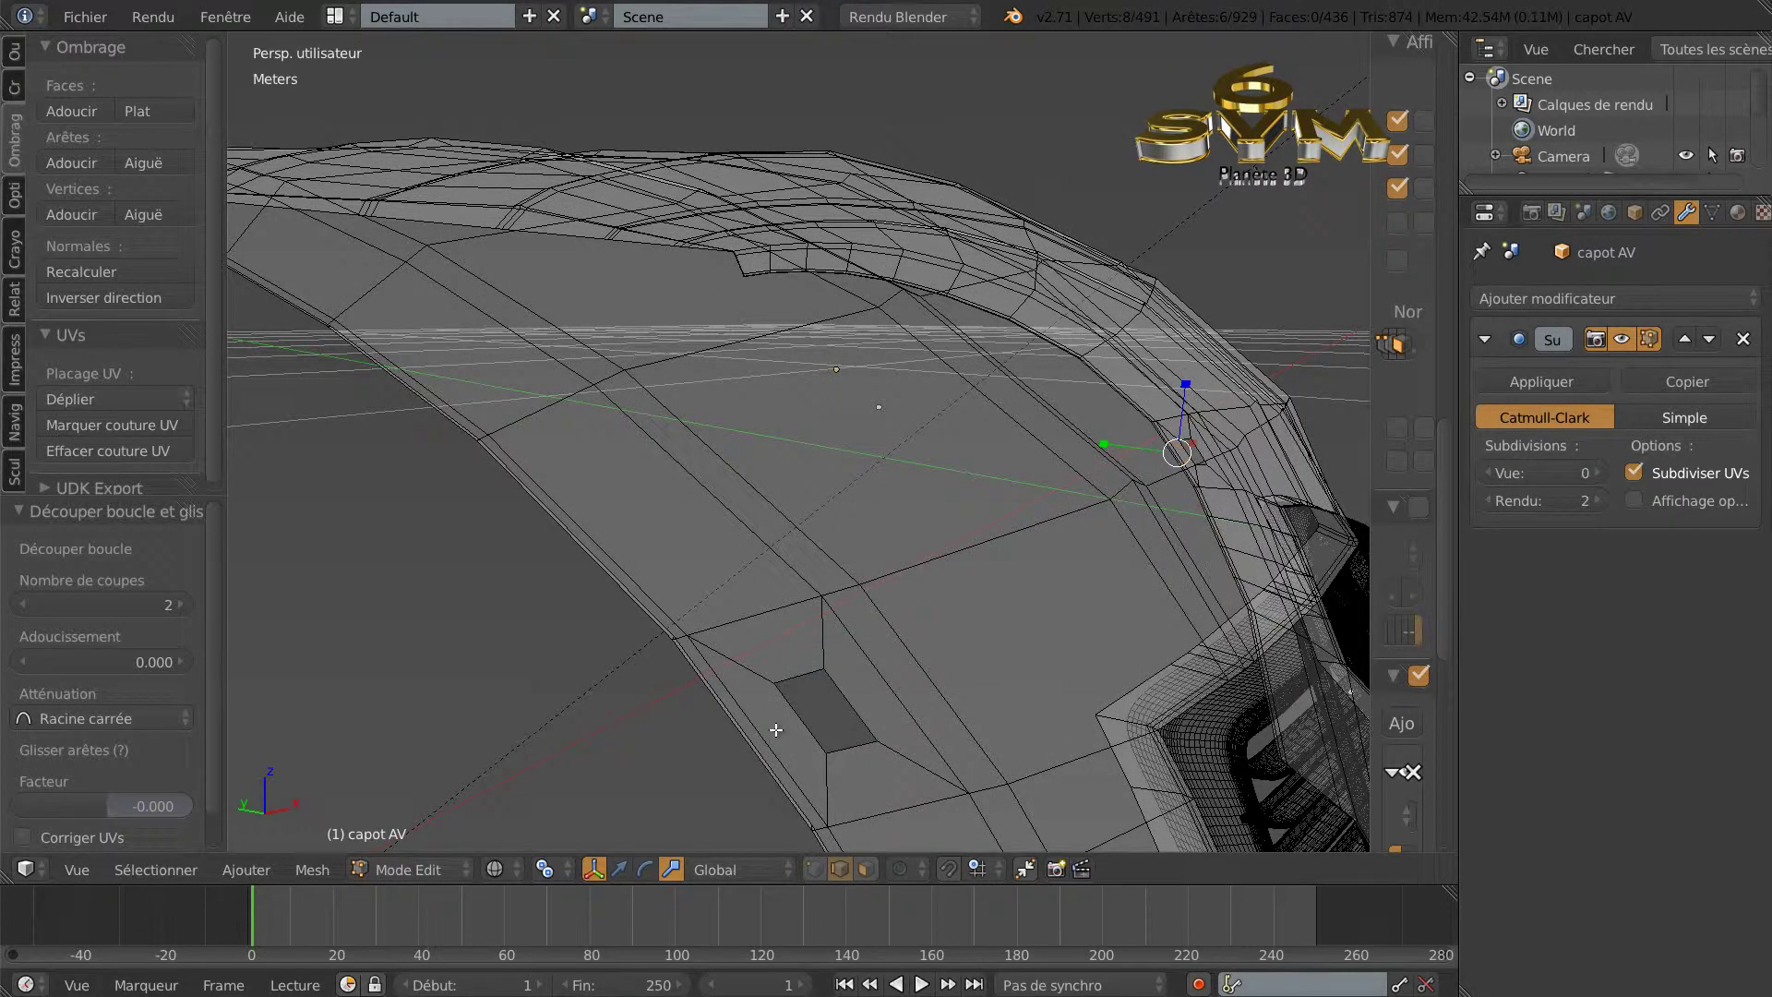
key("ctrl+r")
scroll(777, 728, "up", 1)
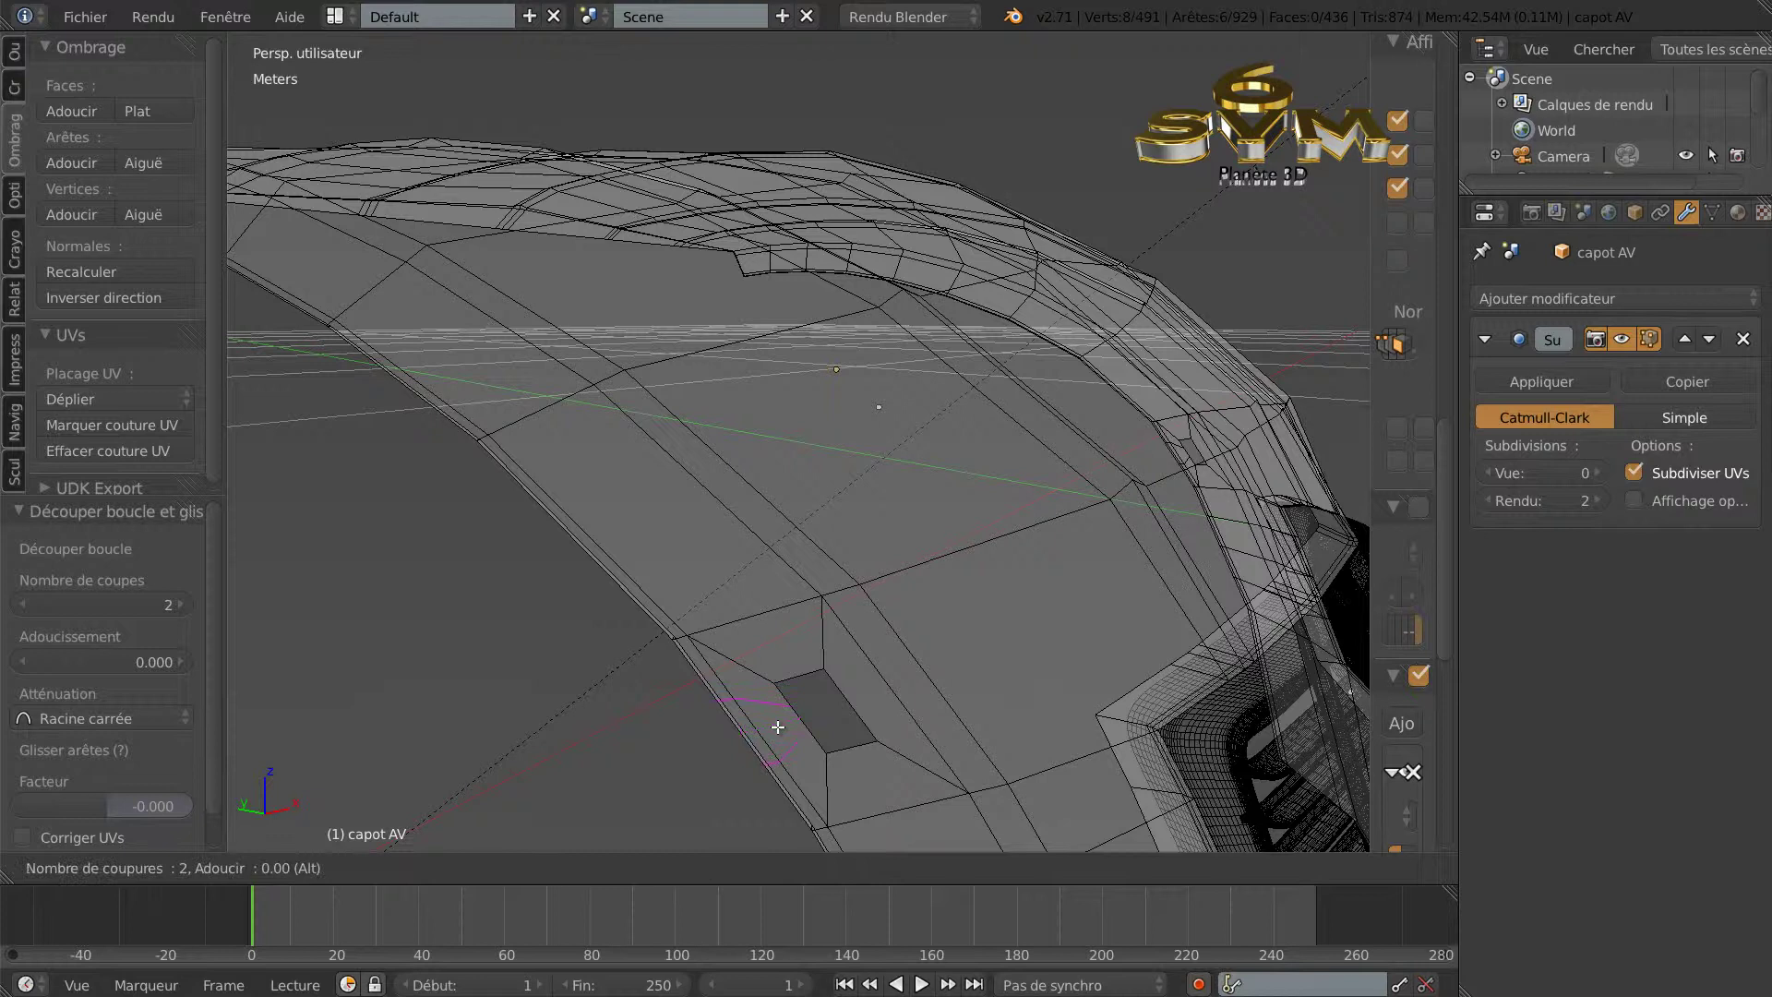
left_click(777, 728)
right_click(776, 728)
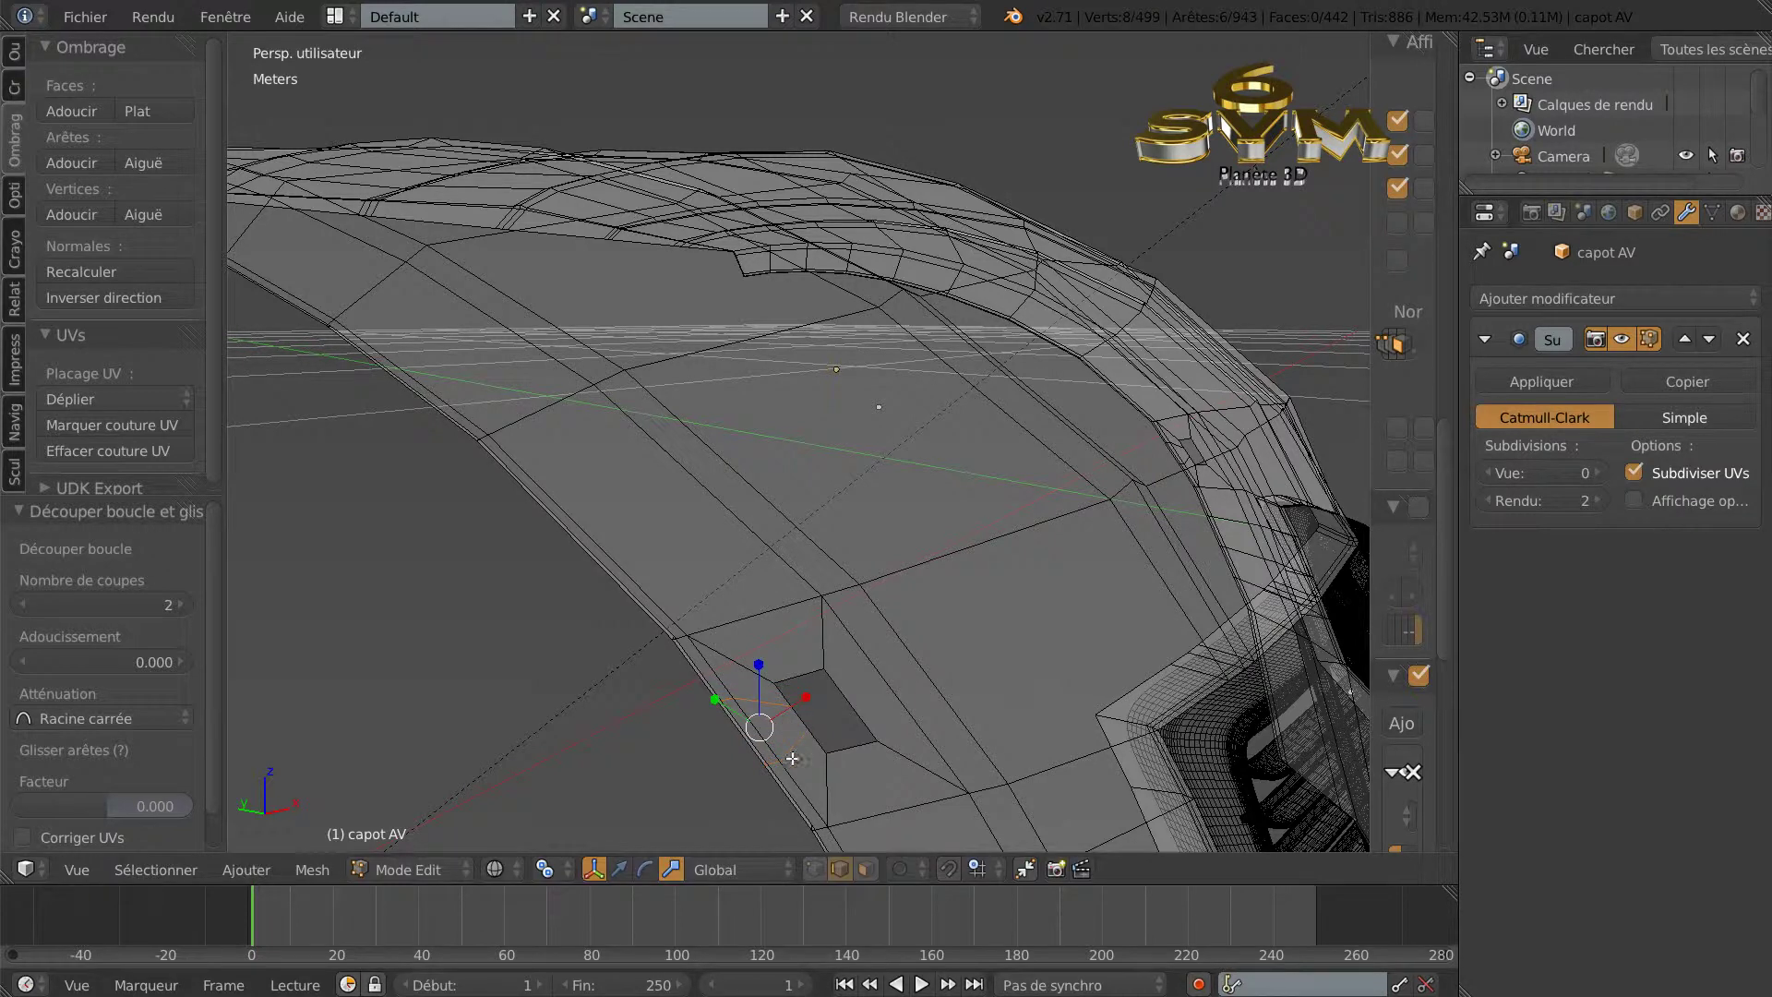
In vertex mode, merge the rear loop-cut vertex on the -X side hole's outer border into the hole's rear outer corner with At Last.
left_click(814, 870)
right_click(795, 707)
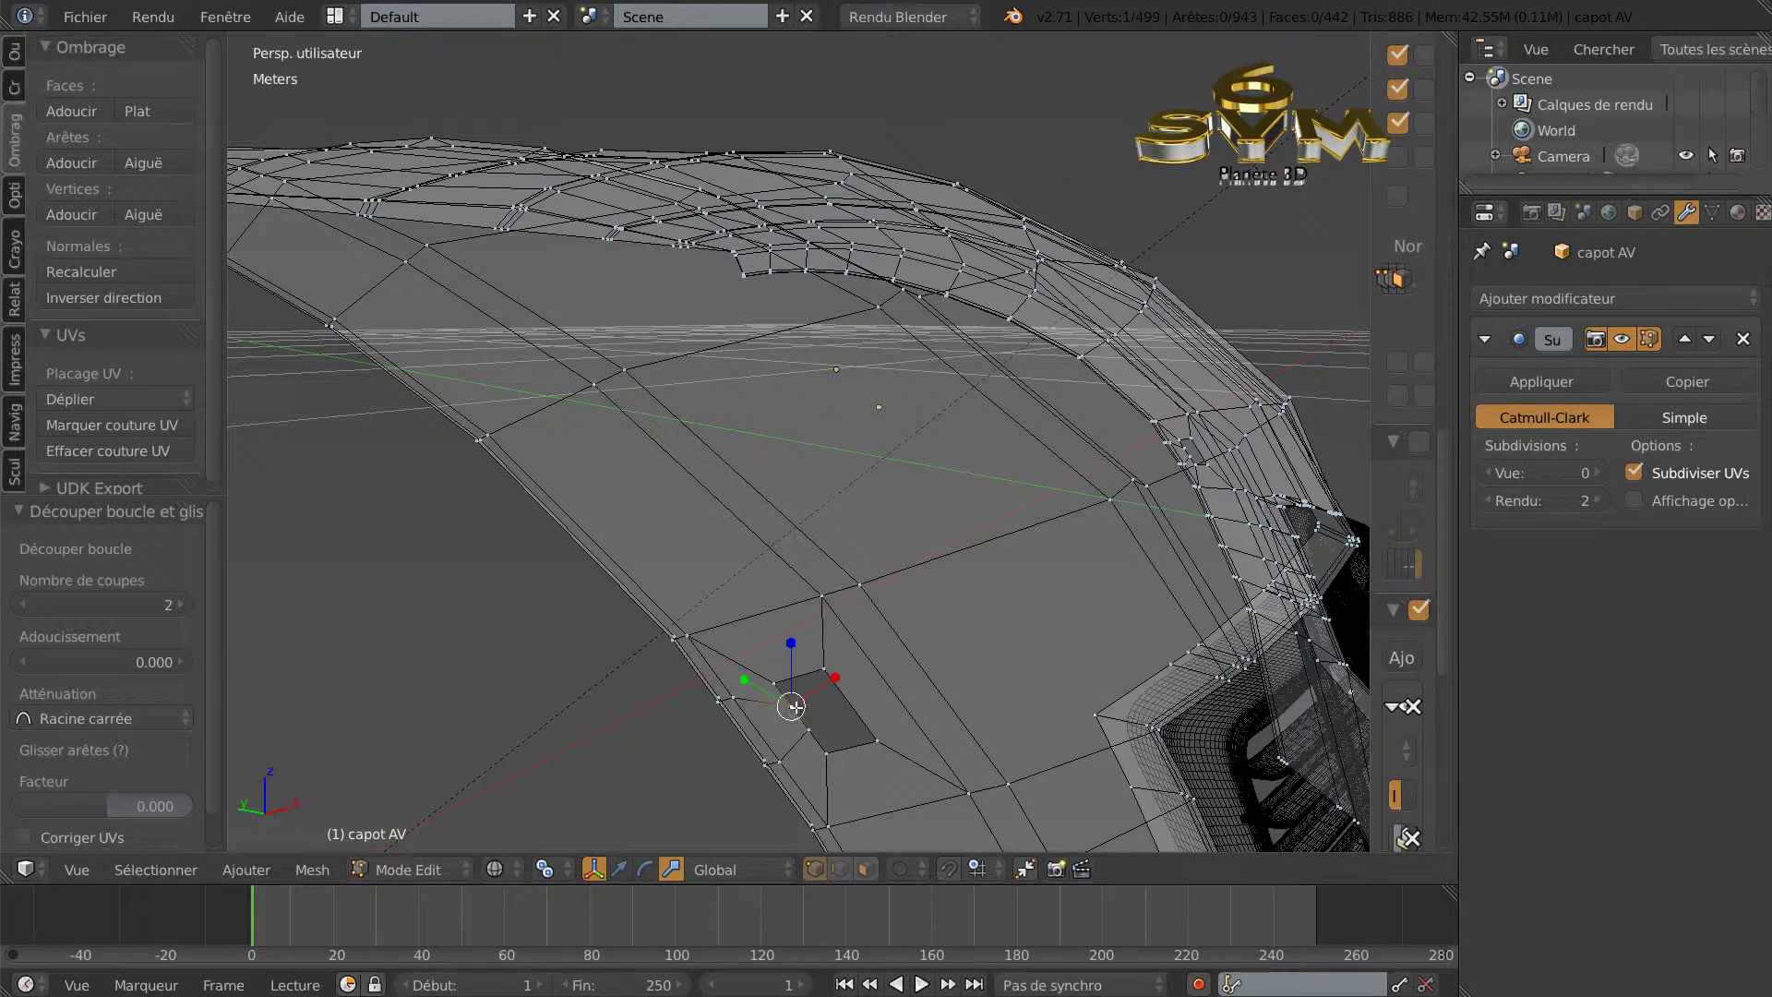
right_click(770, 681, "shift")
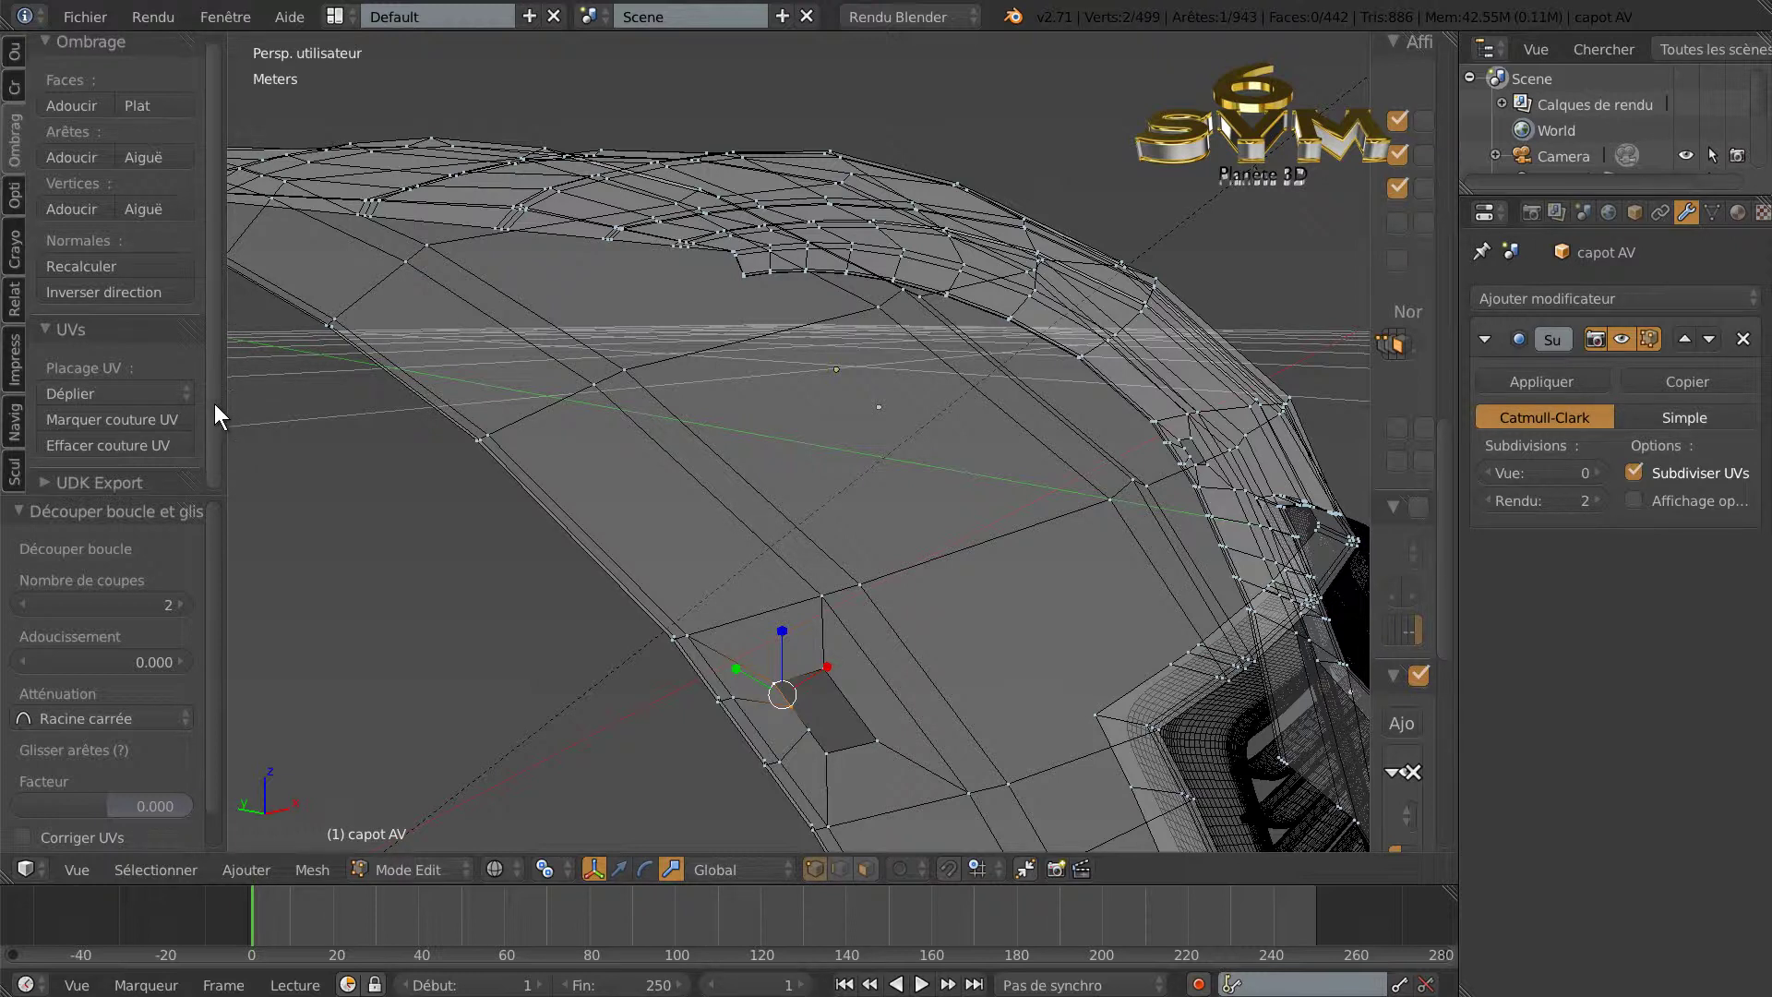
left_click(13, 51)
left_click_drag(214, 98, 187, 342)
left_click(85, 345)
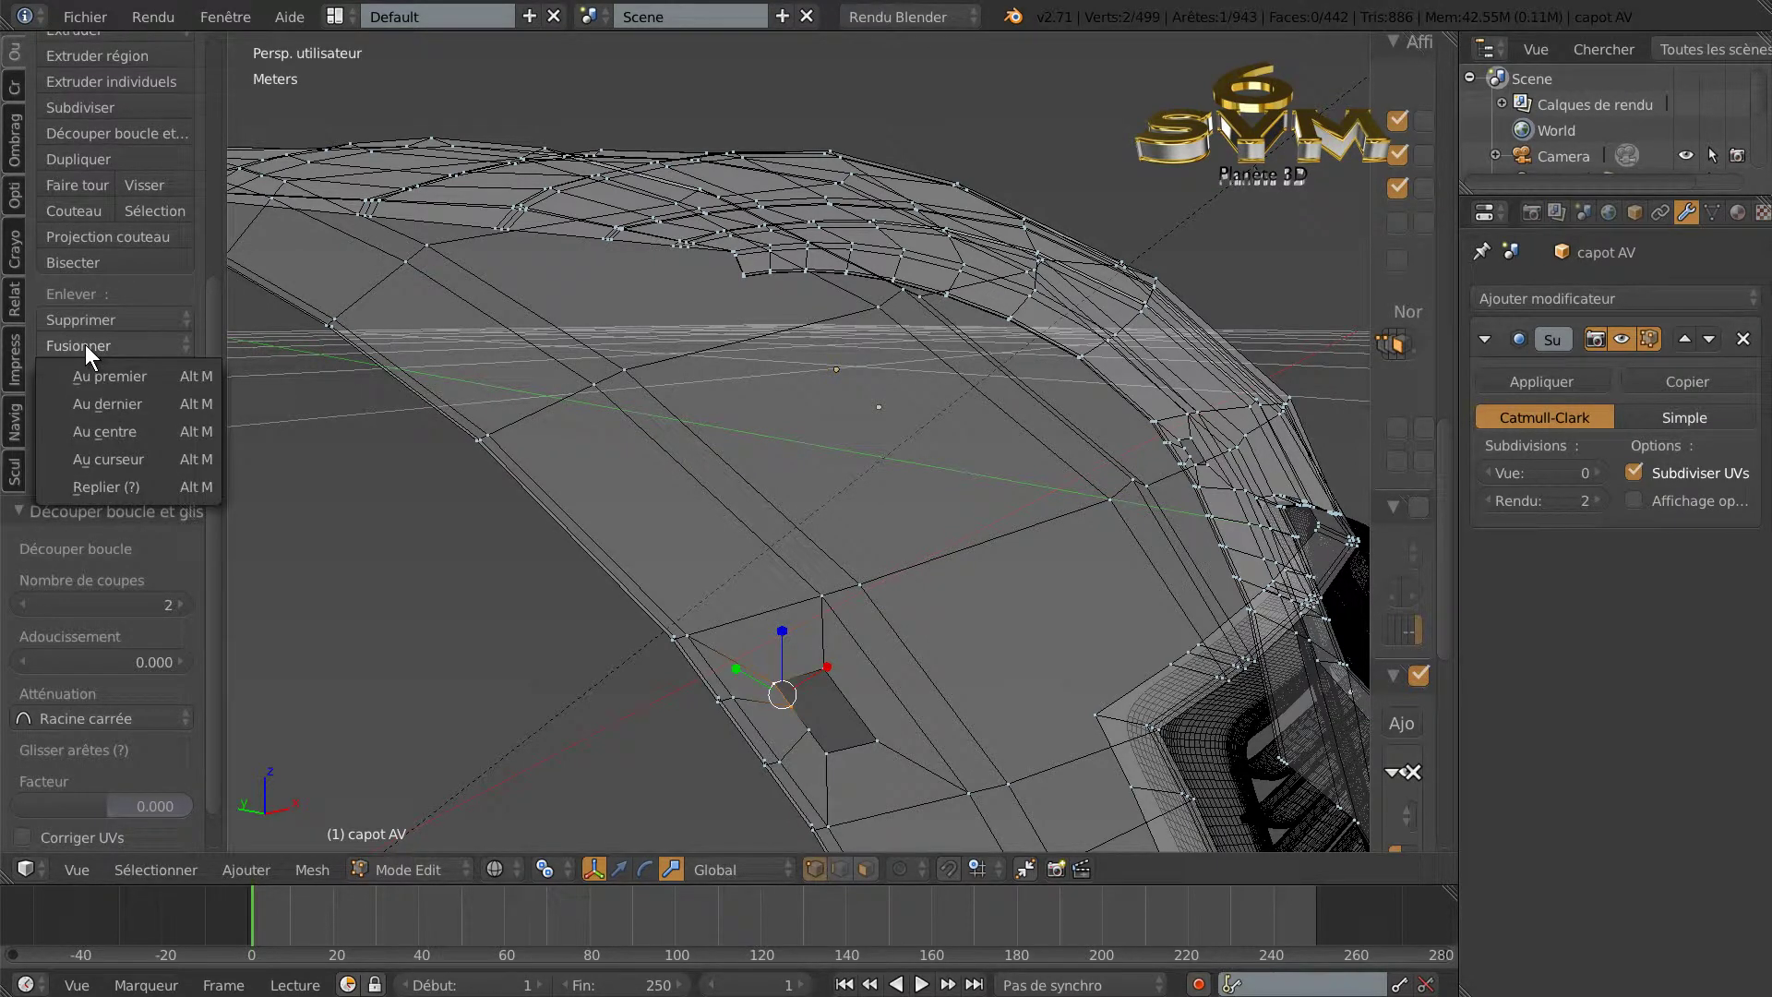
left_click(107, 398)
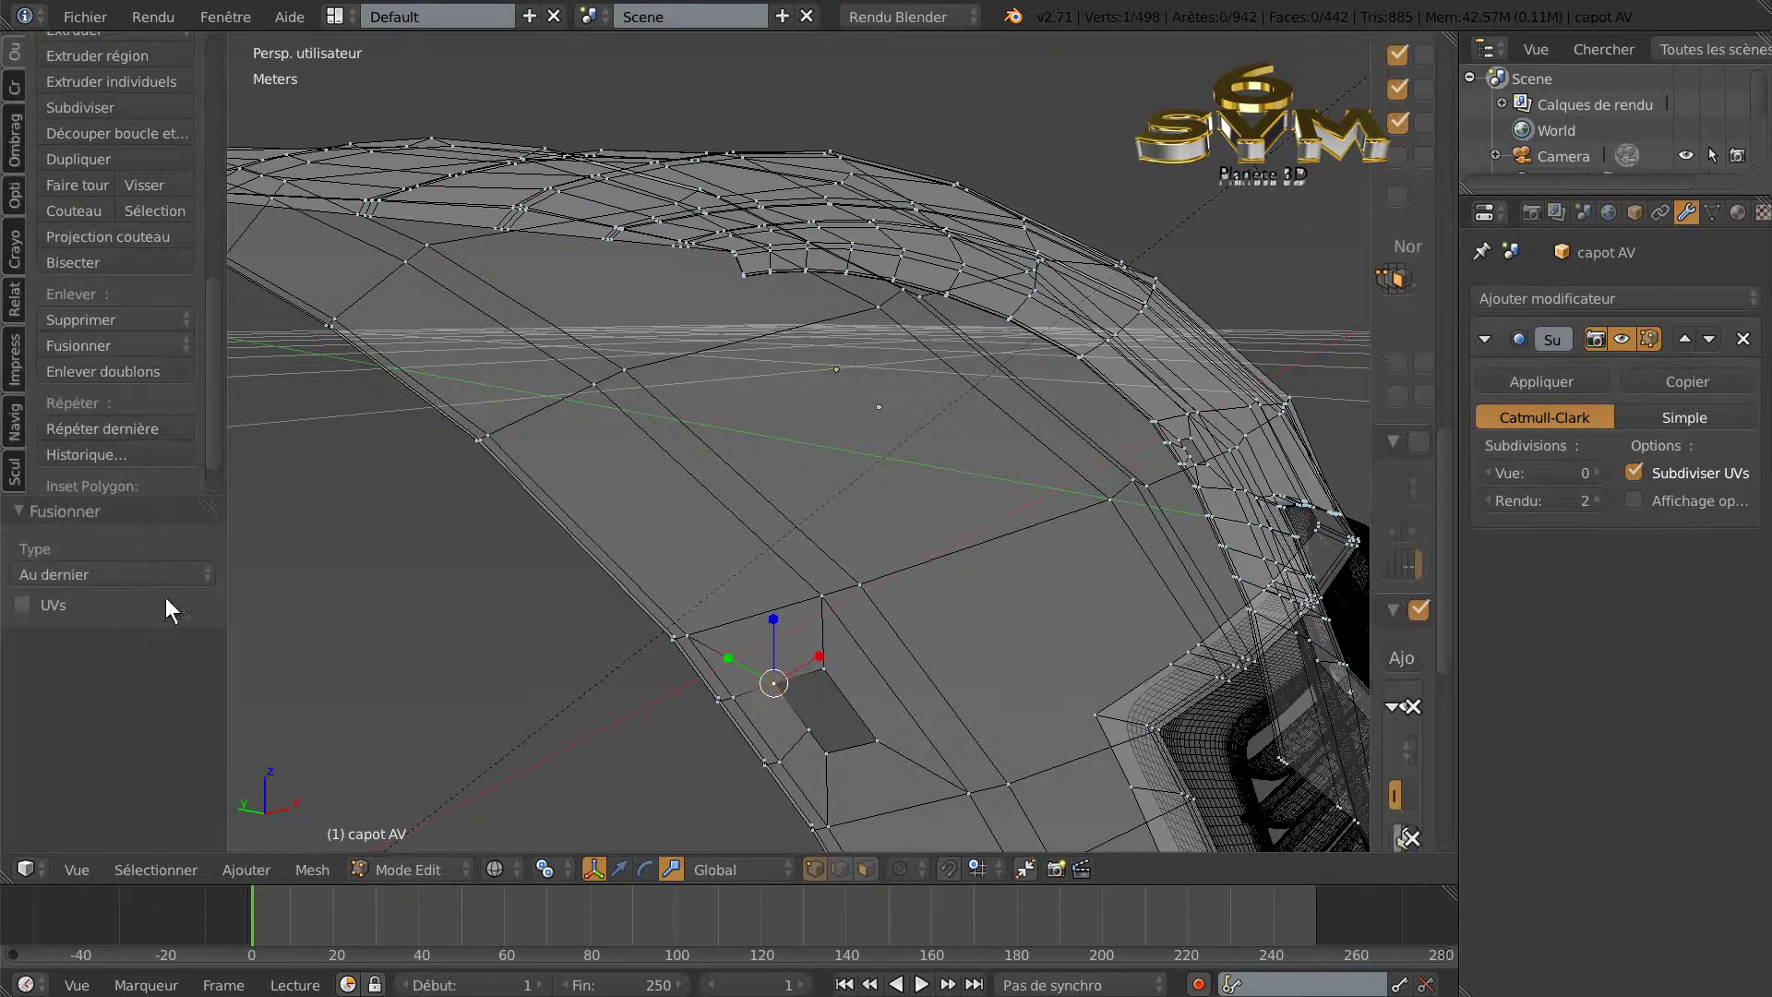
Merge the front loop-cut vertex on the same border into the -X side hole's front outer corner with At Last.
right_click(807, 726)
right_click(827, 752, "shift")
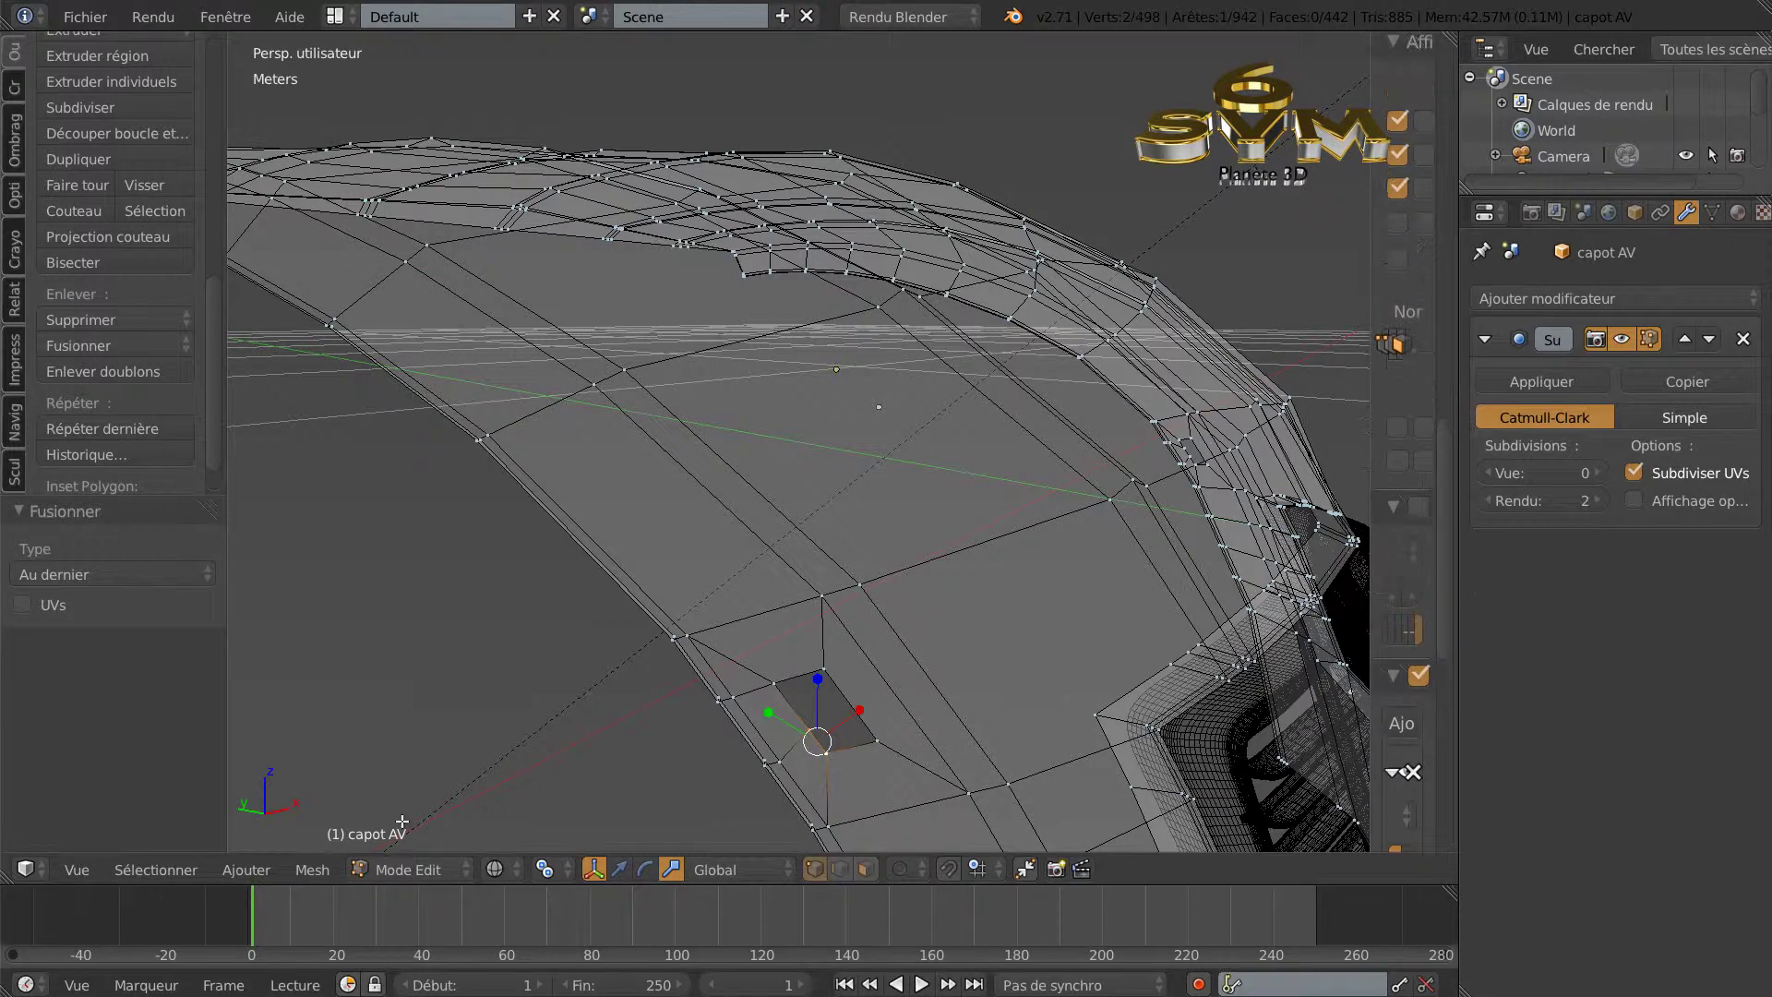
left_click(93, 346)
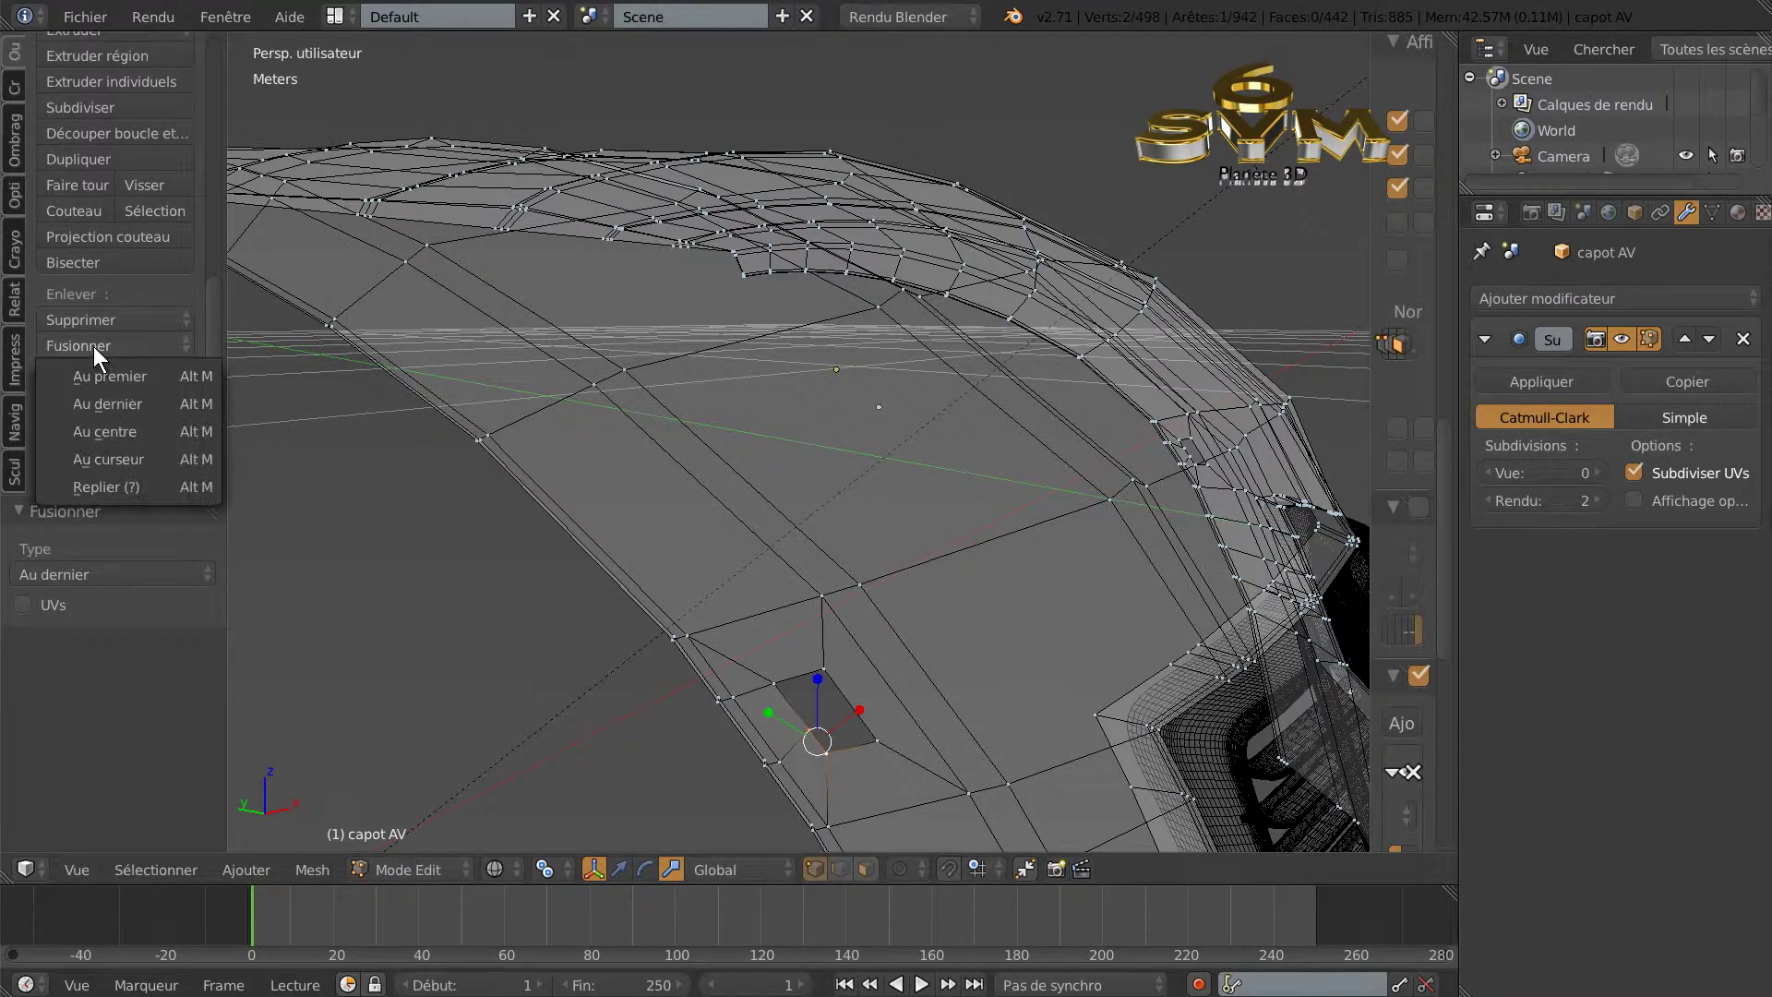
left_click(116, 406)
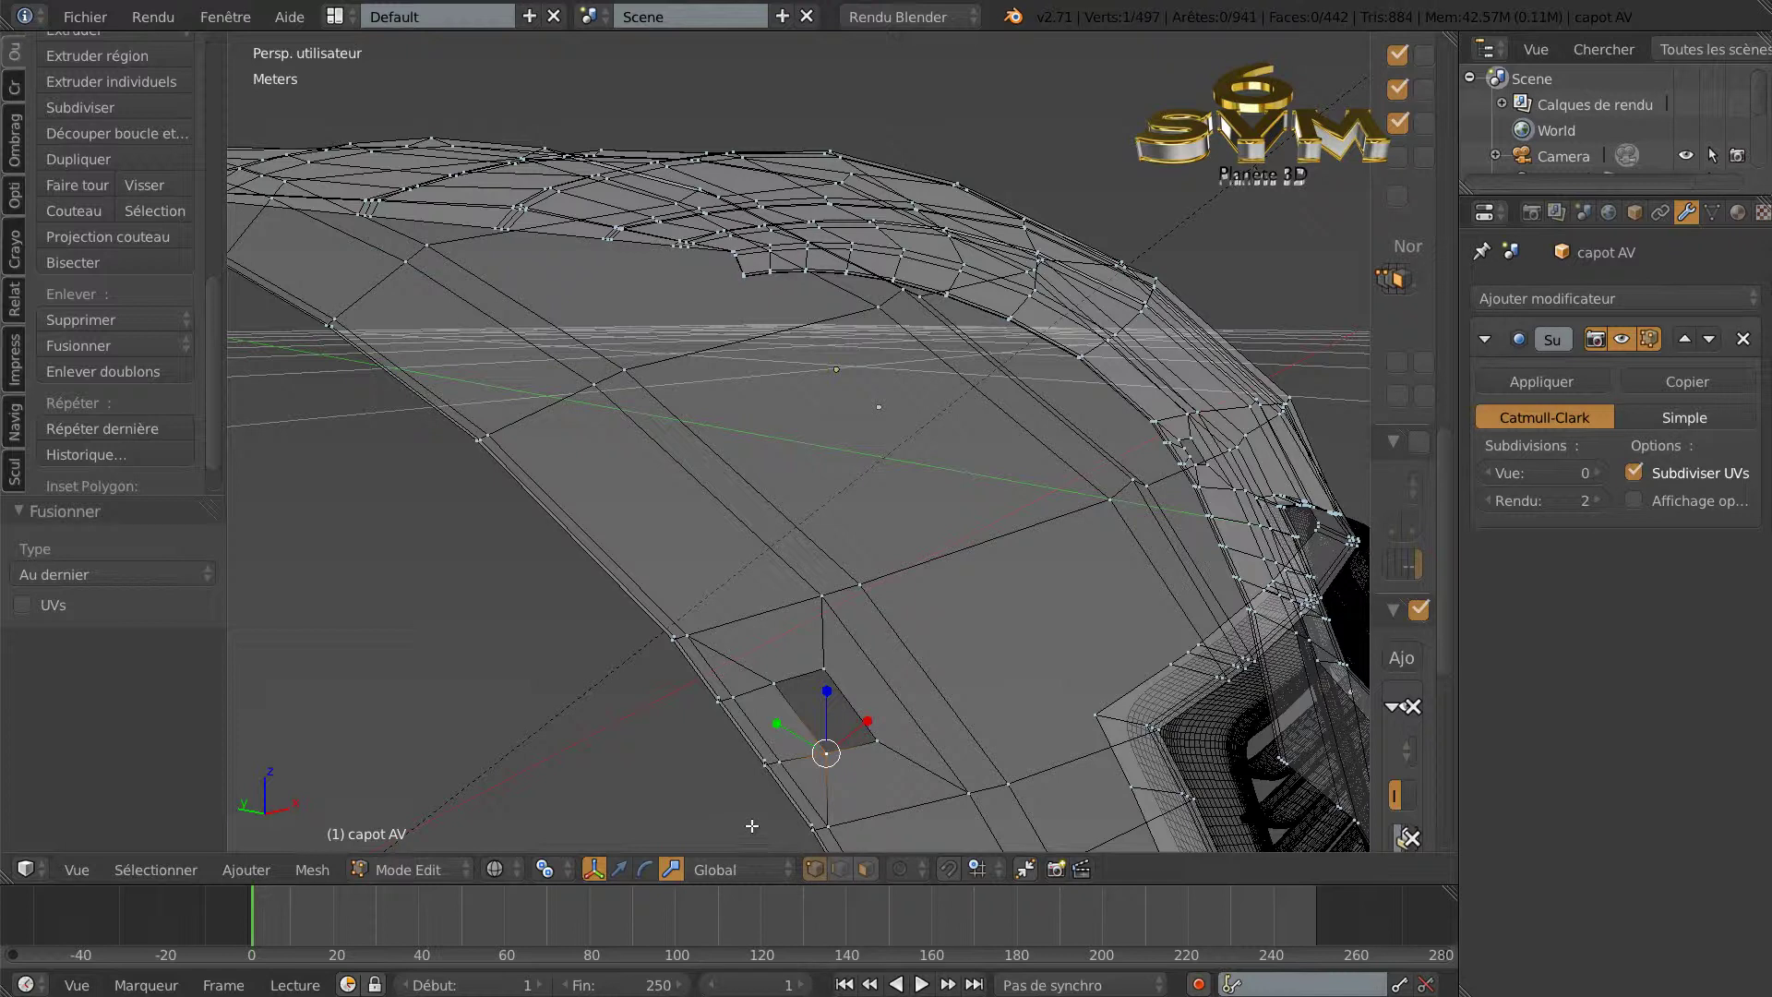
Merge the two loop-cut vertices bordering the +X side hole into its front and rear outer corners, each with At Last.
right_click(765, 762, "ctrl")
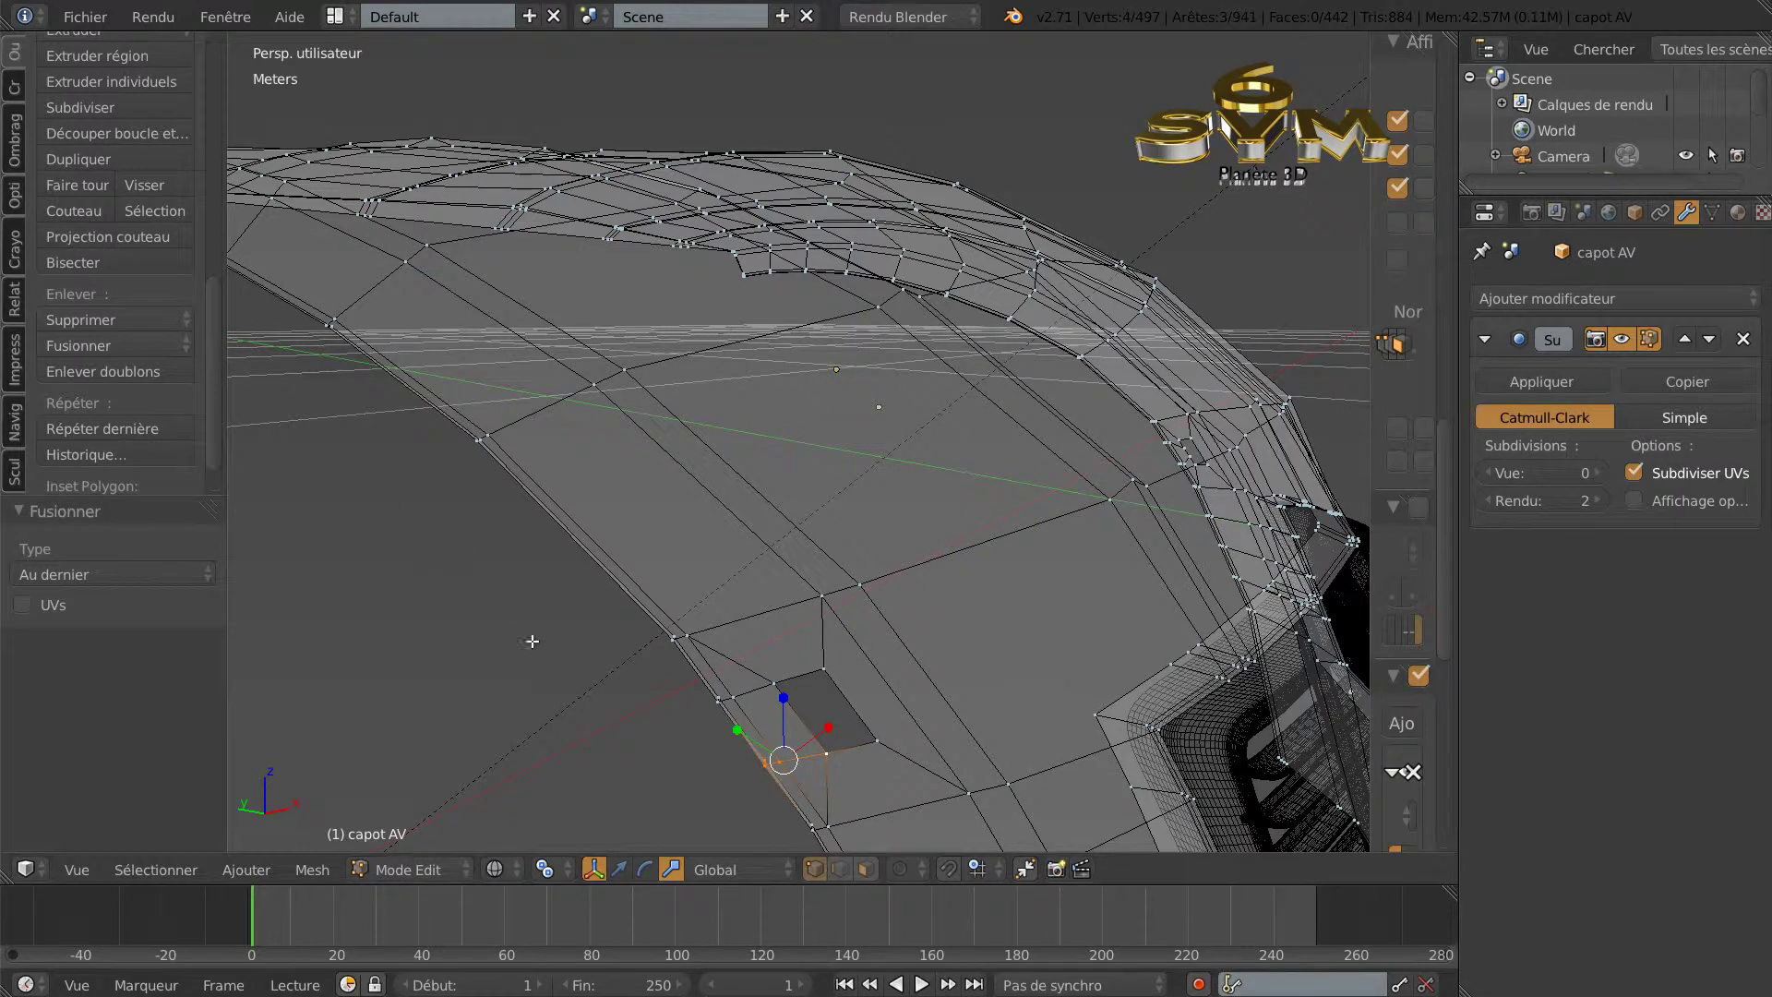
middle_click_drag(634, 657, 431, 665)
scroll(655, 662, "up", 2)
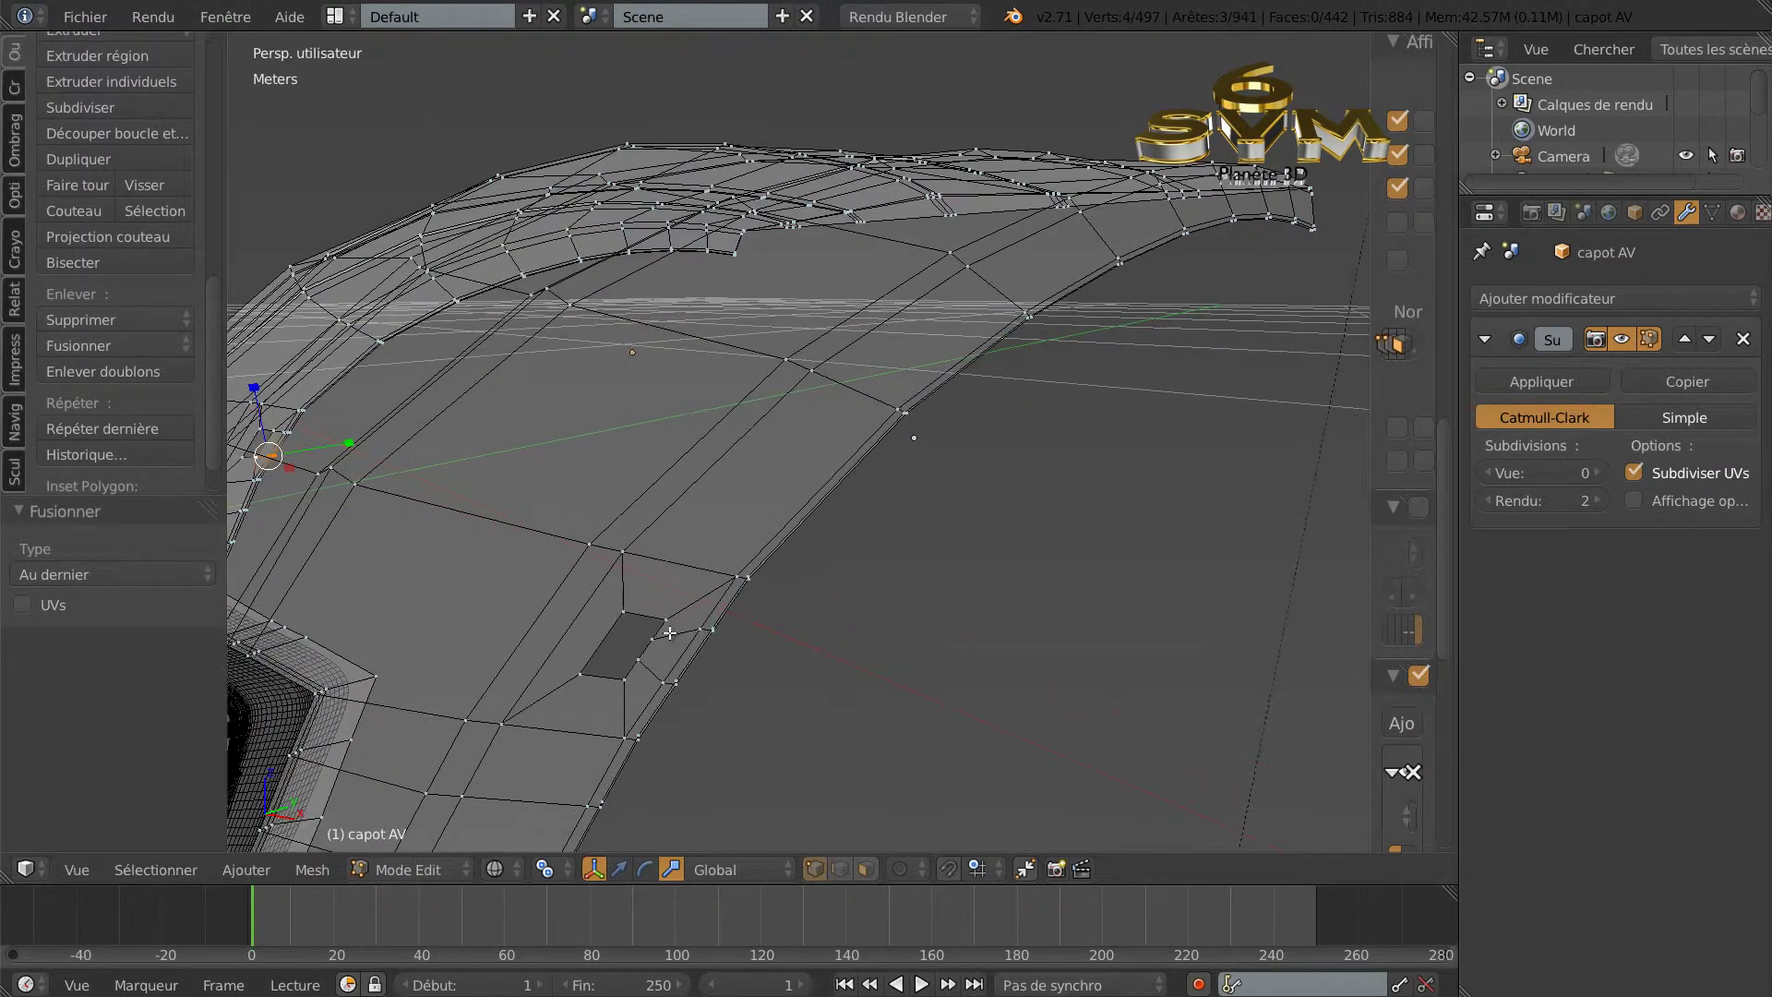
right_click(616, 681)
left_click(80, 345)
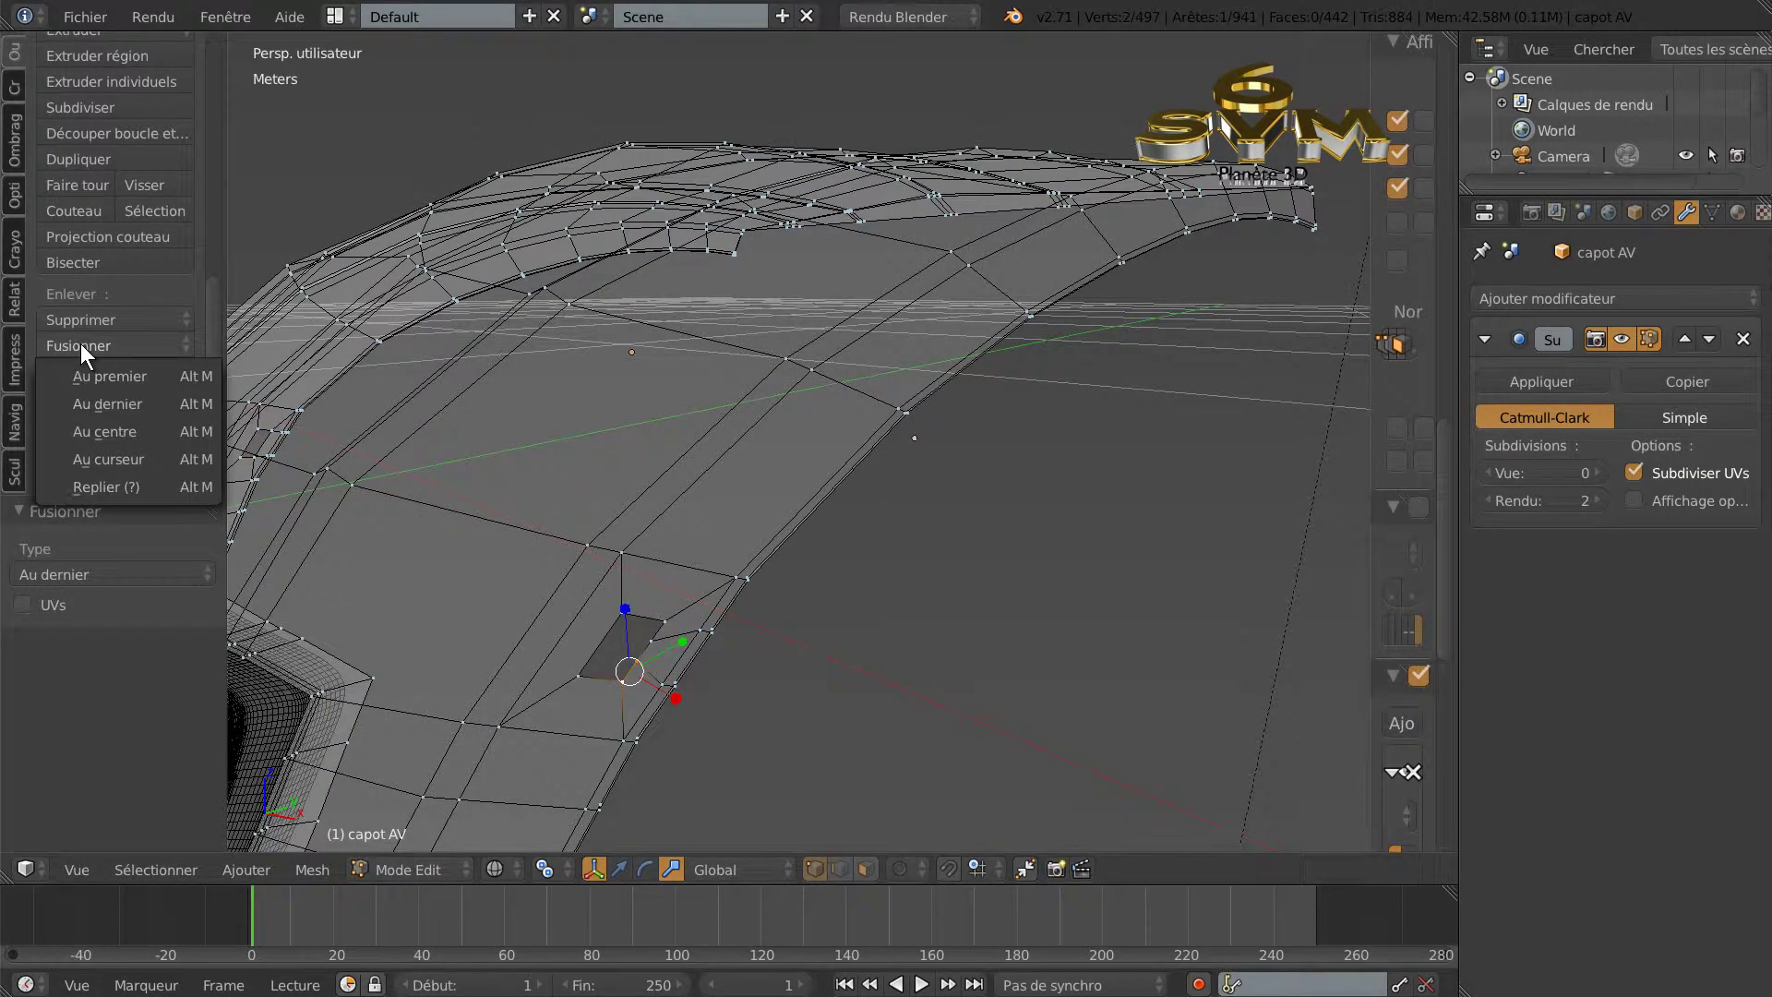
left_click(97, 401)
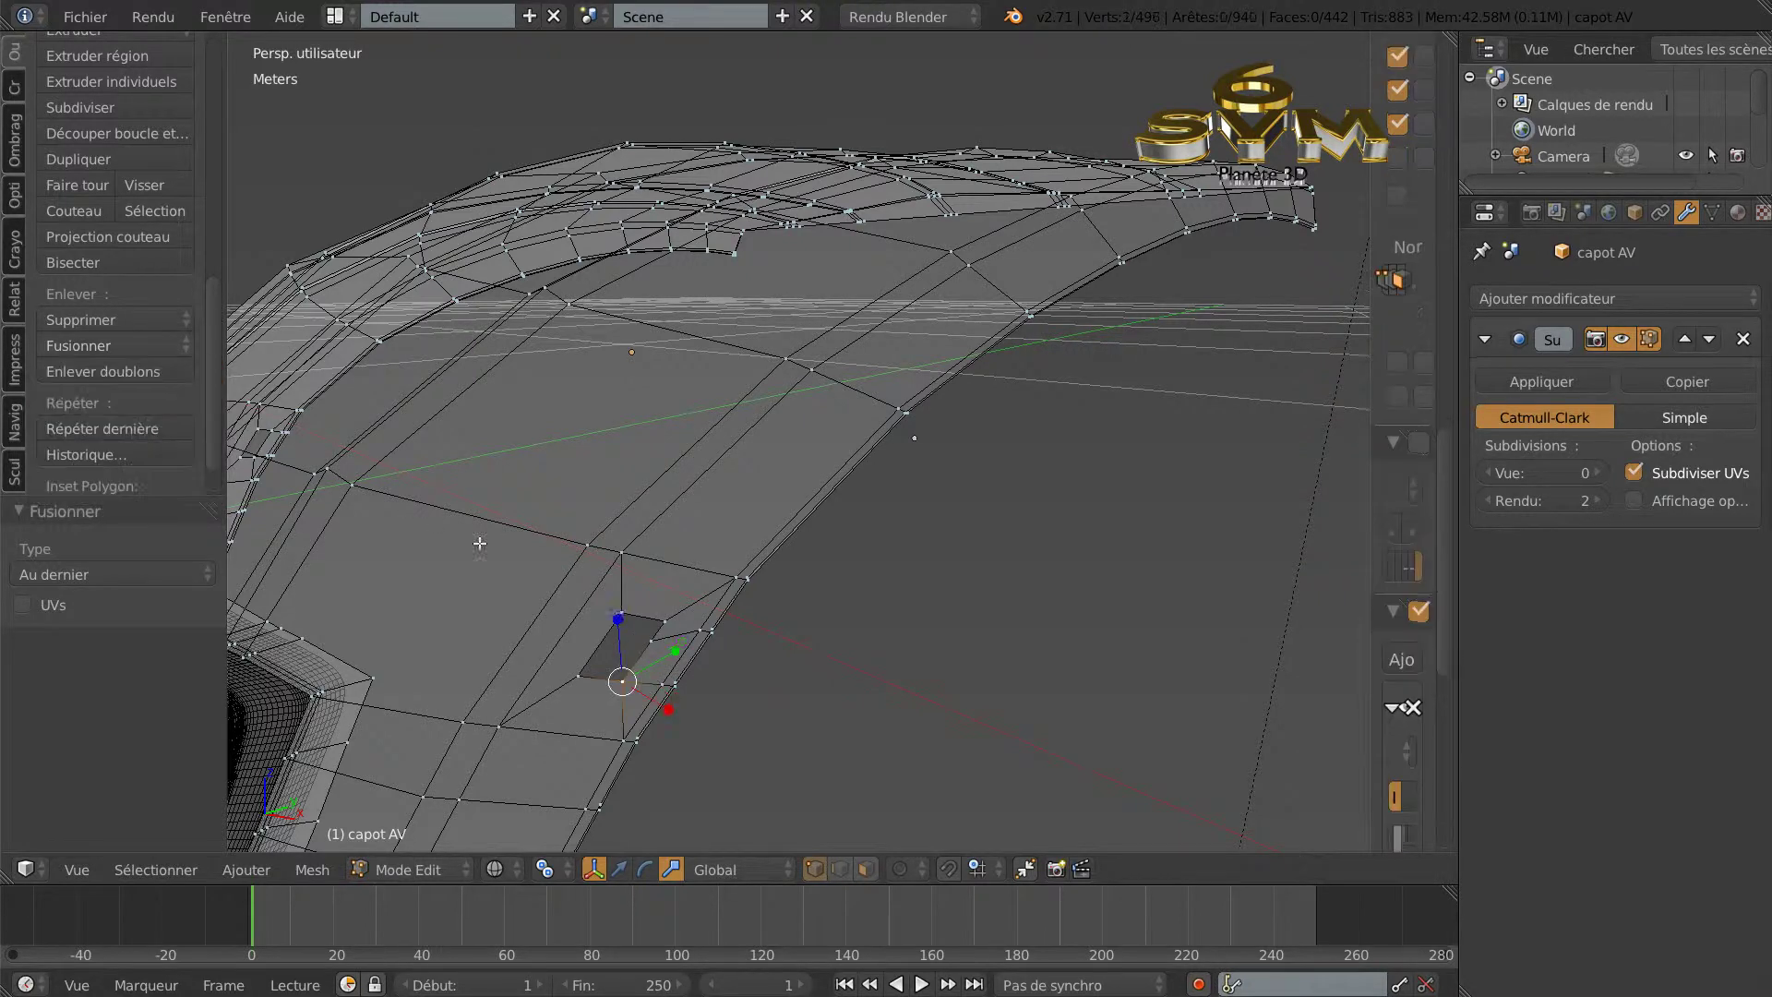
right_click(662, 618, "shift")
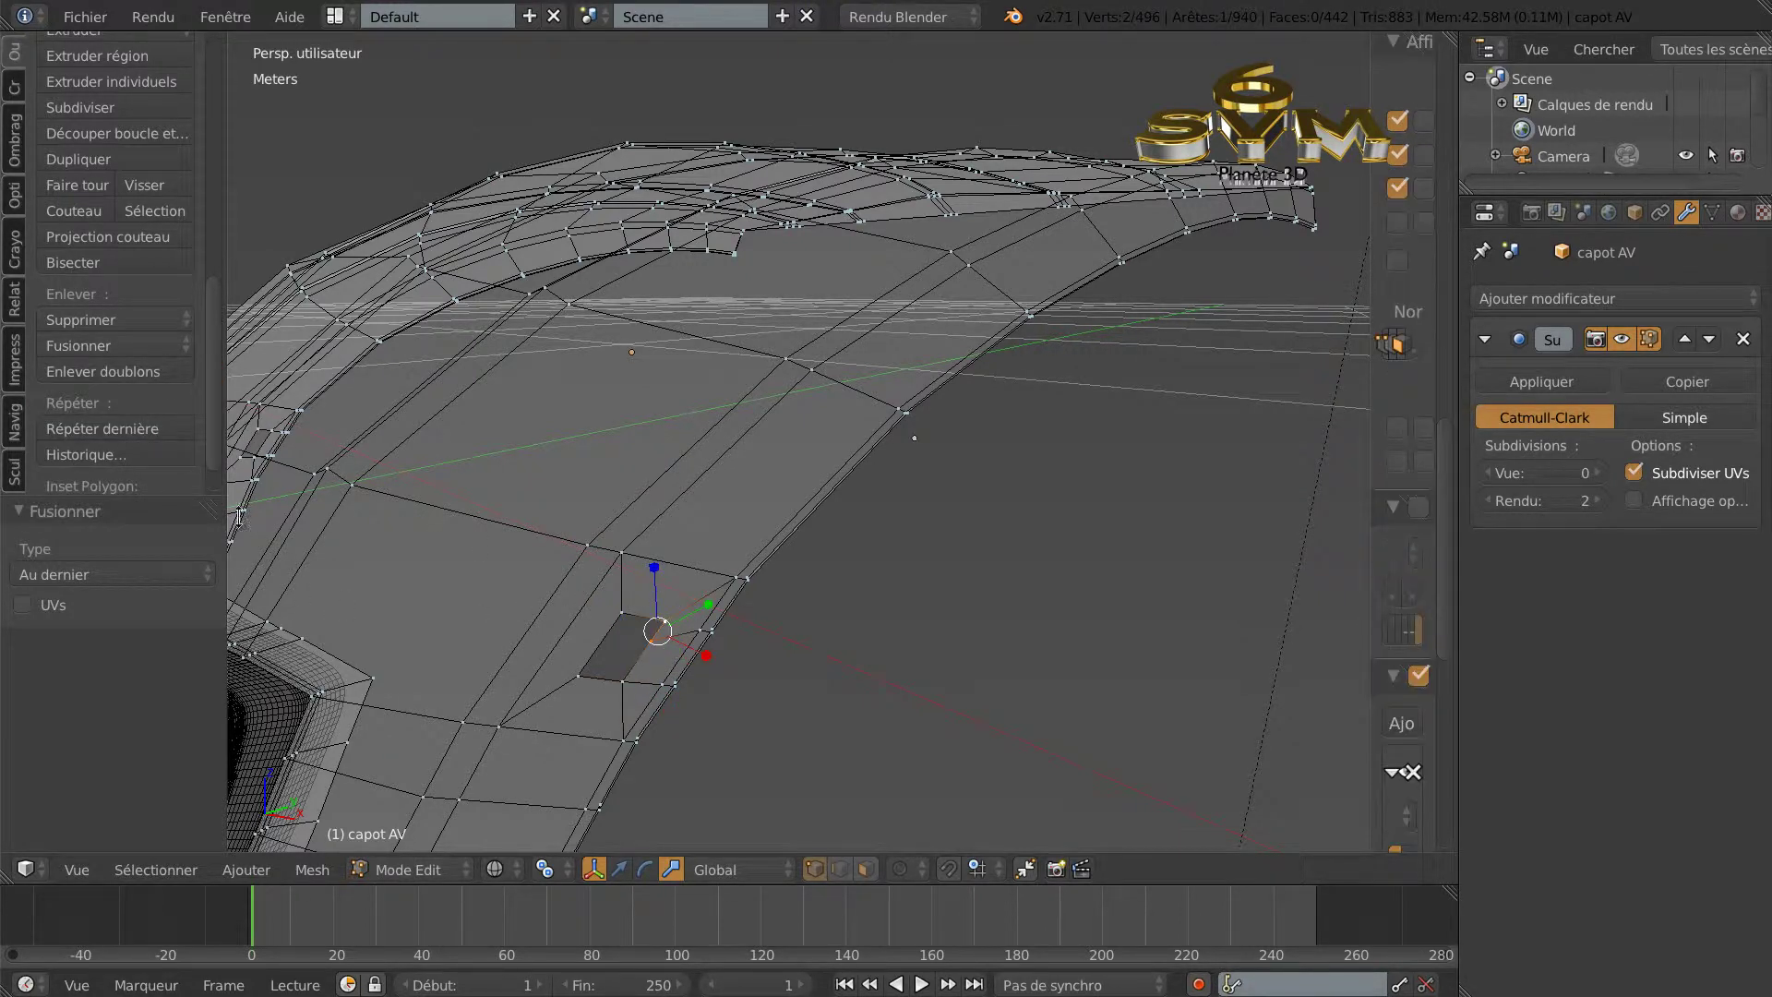
left_click(101, 345)
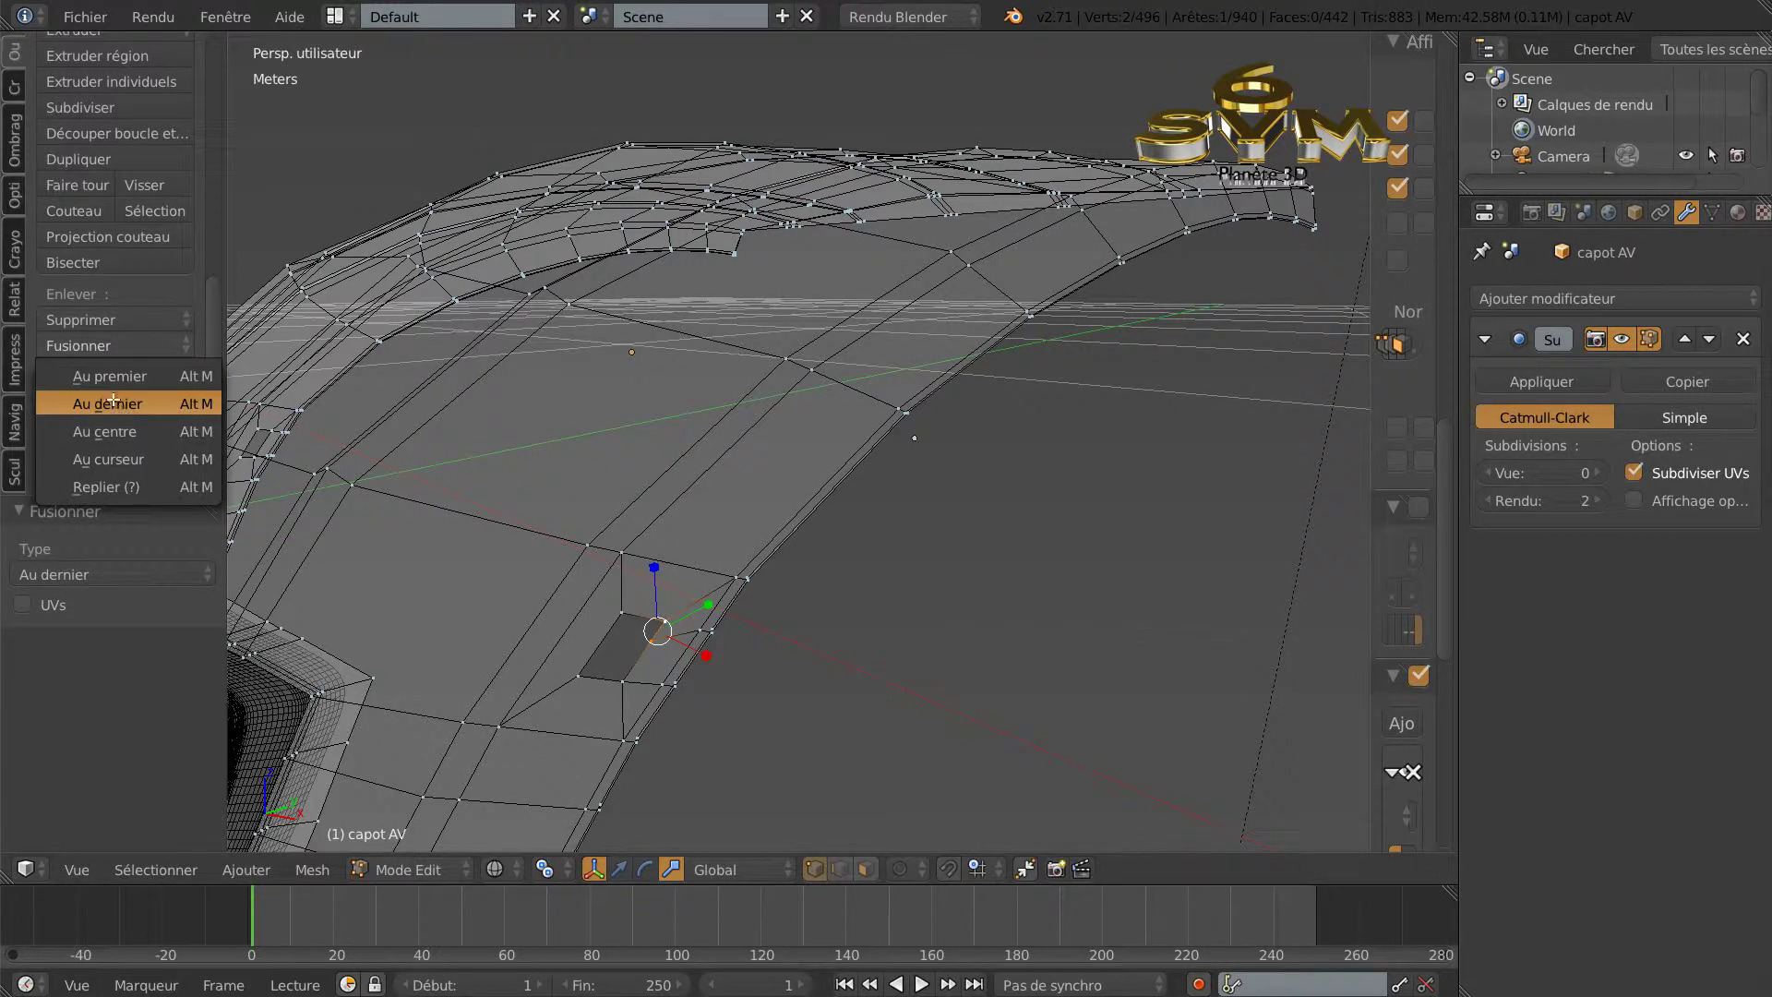
left_click(113, 397)
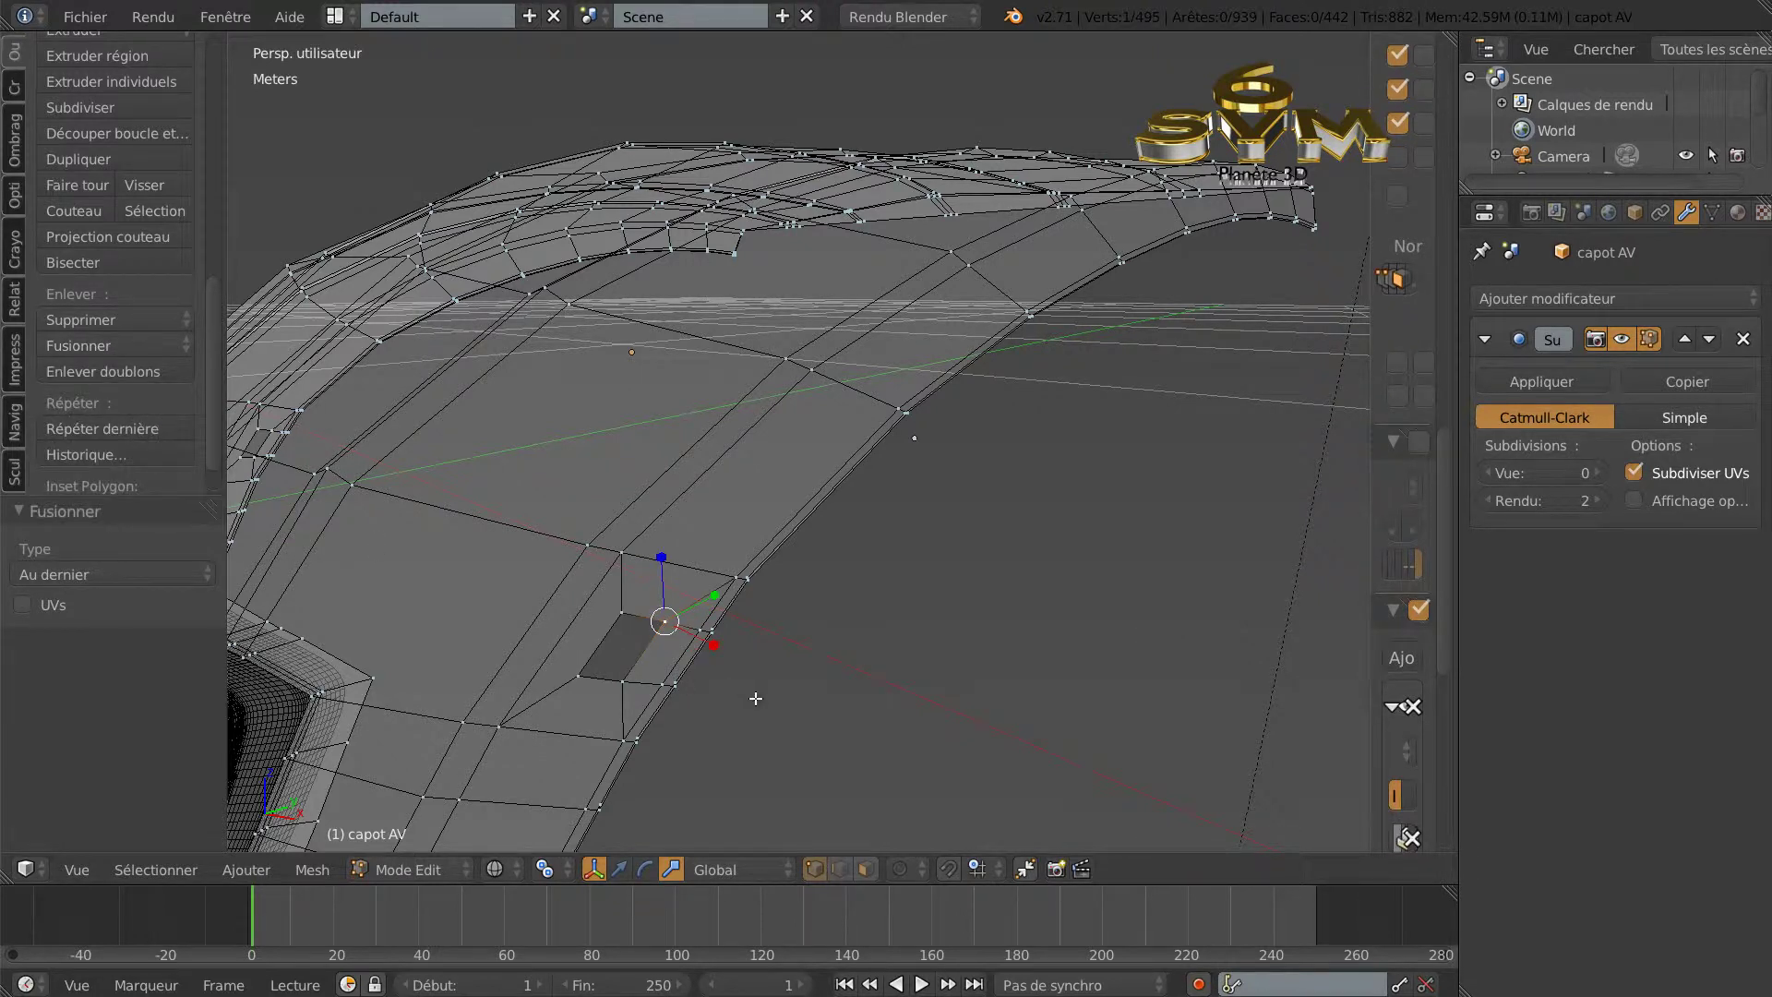
Edge-slide the three outer-edge vertices beside the +X side hole's rear corner by a factor of about 0.058.
key("a")
key("a")
key("a")
key("c")
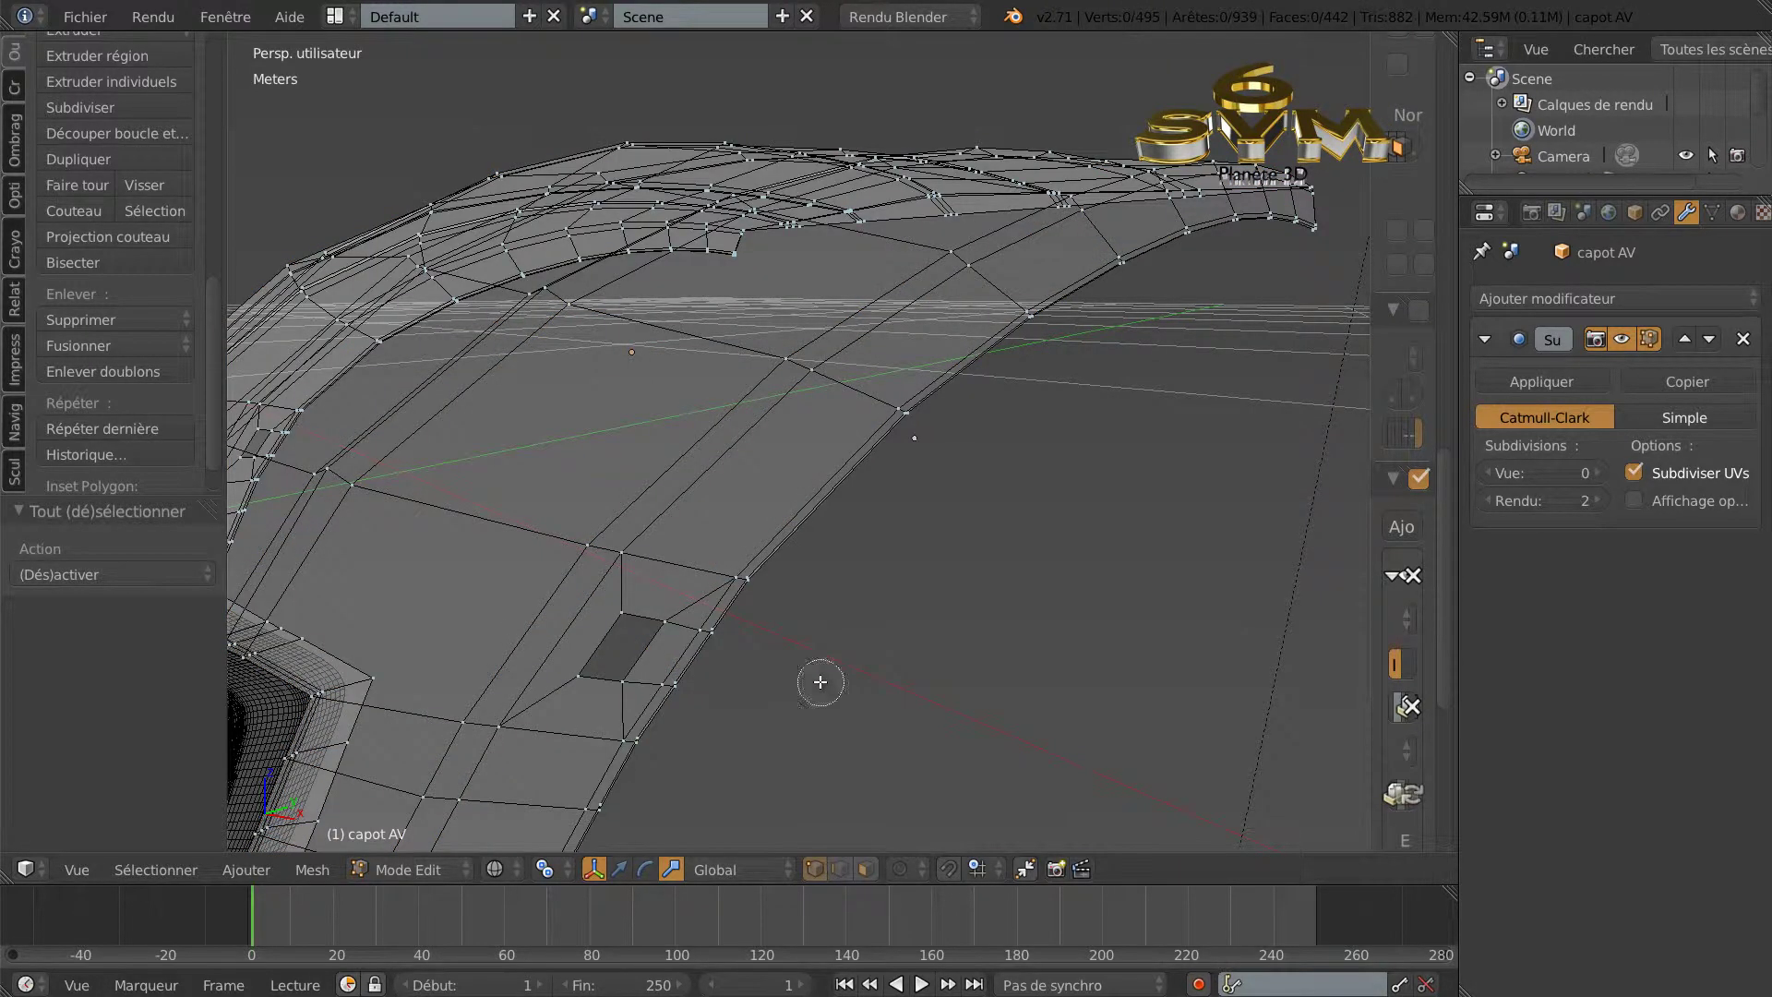
left_click(708, 632)
key("Escape")
middle_click_drag(908, 714, 883, 681)
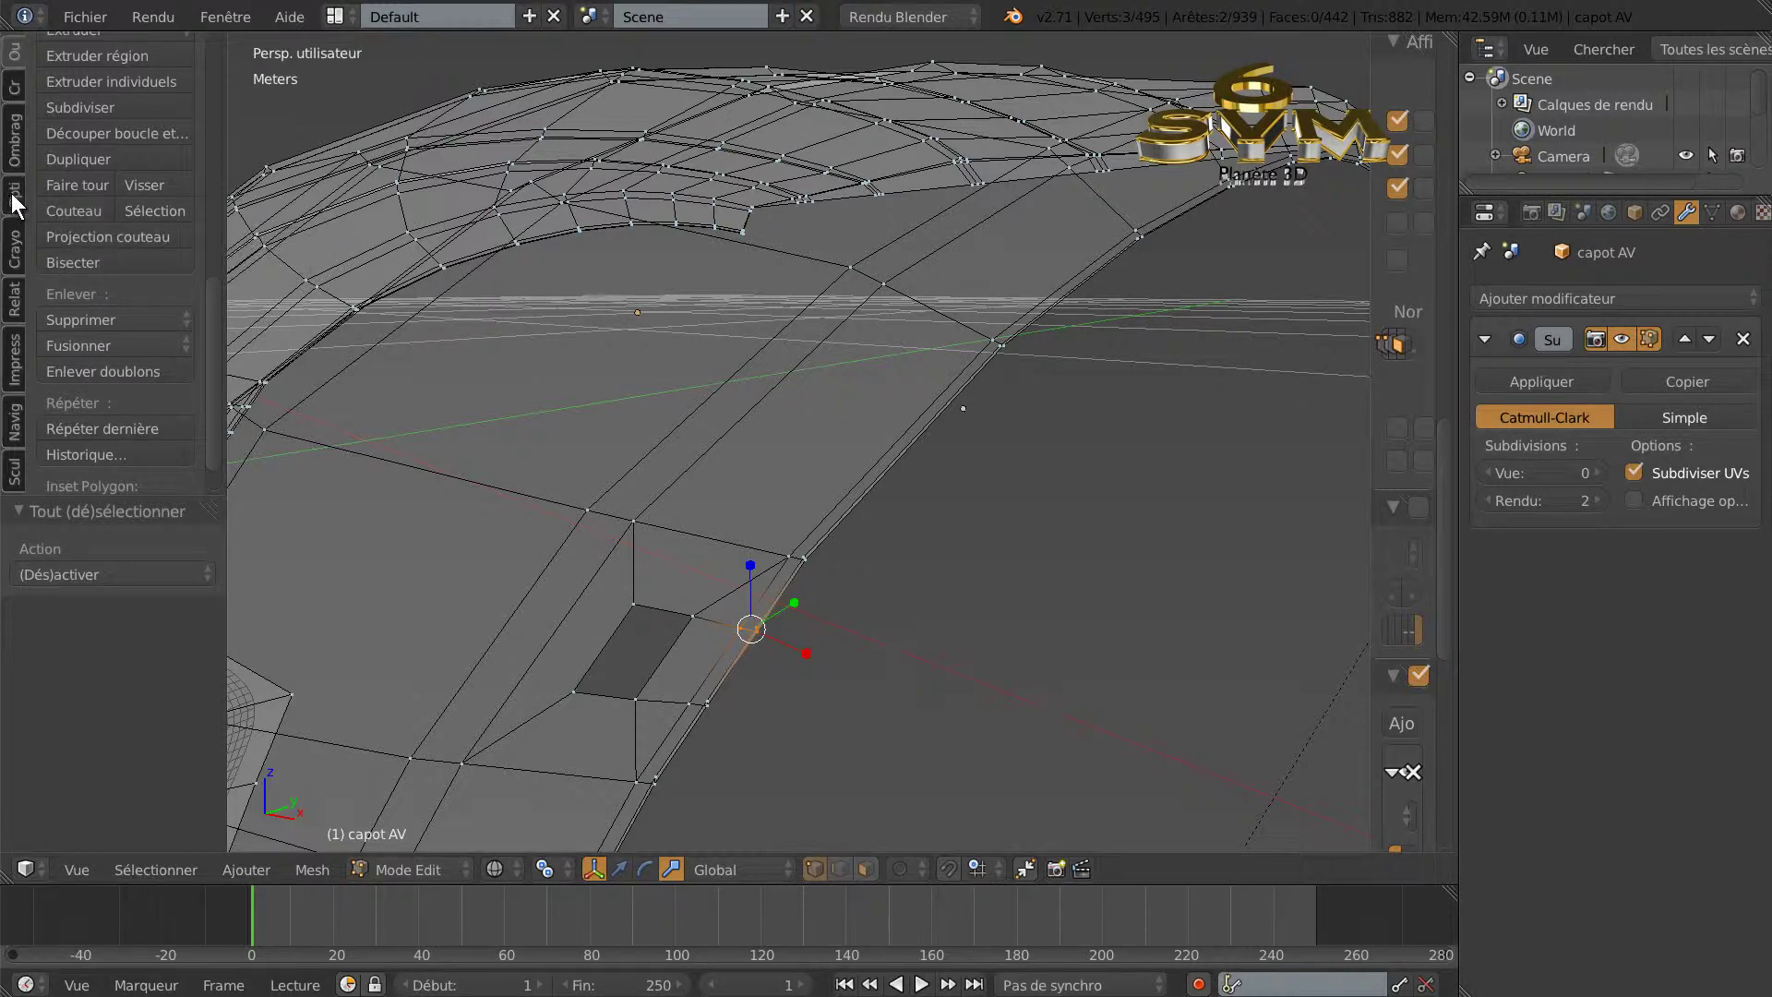
scroll(83, 52, "up", 10)
left_click_drag(214, 129, 214, 214)
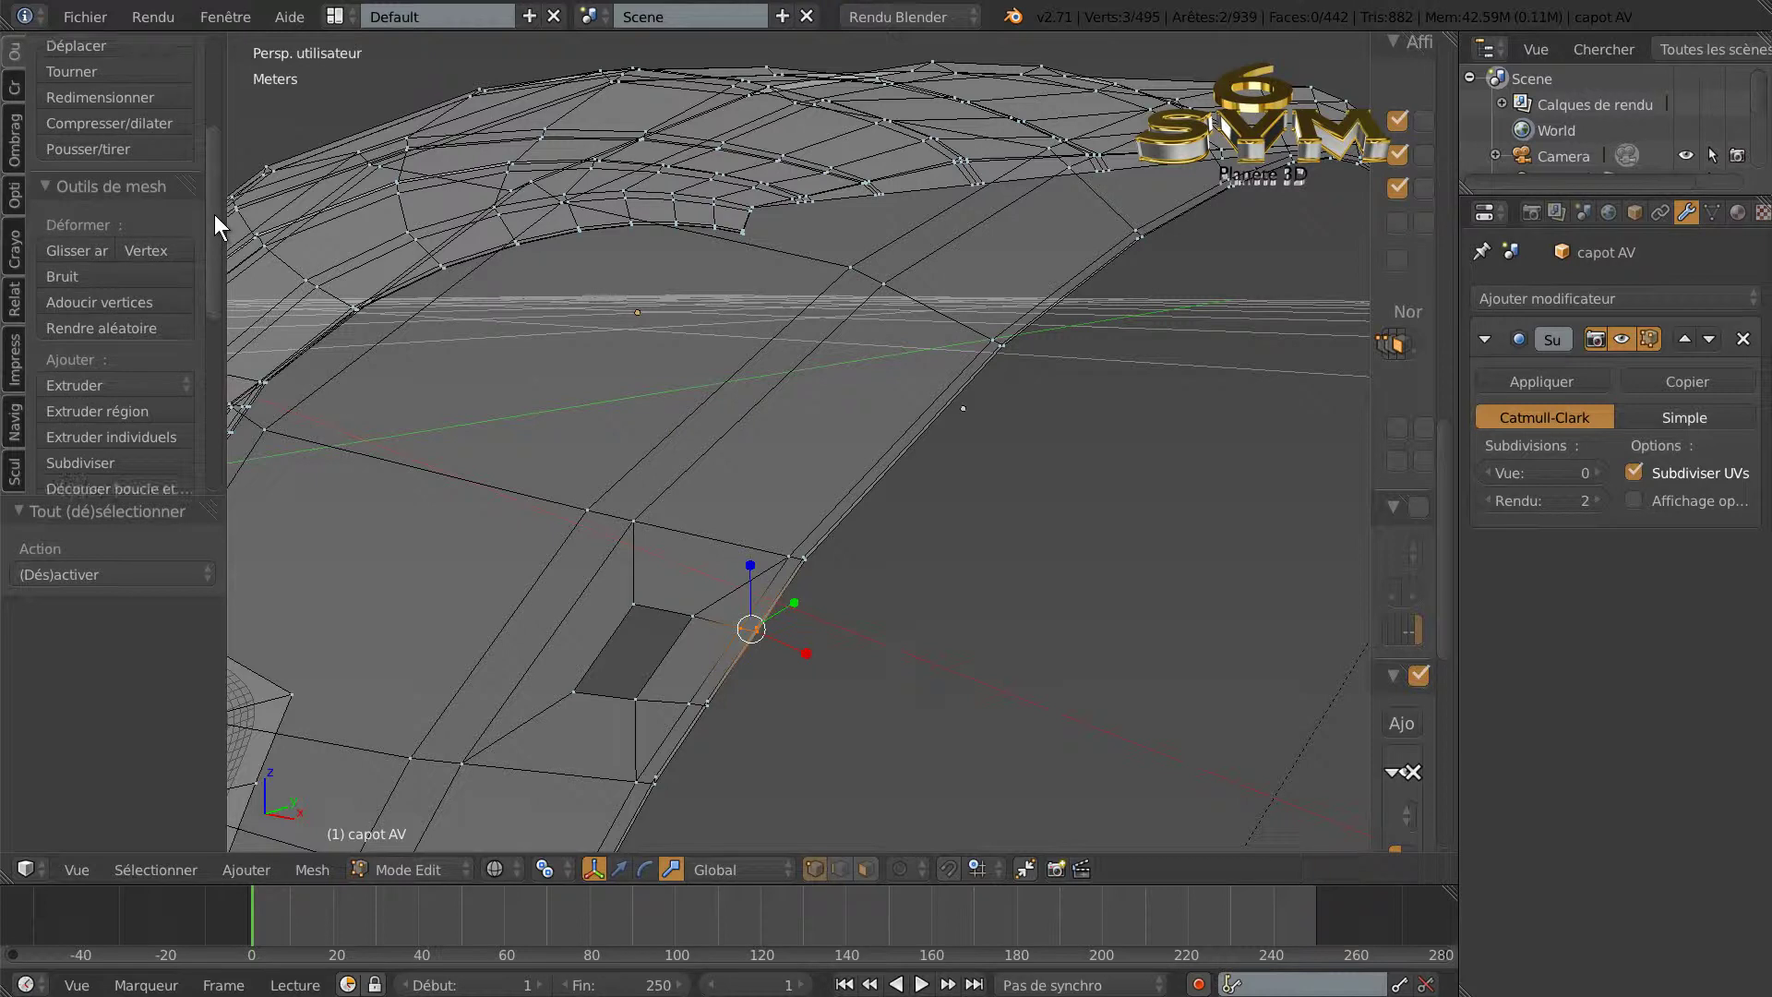
left_click(74, 246)
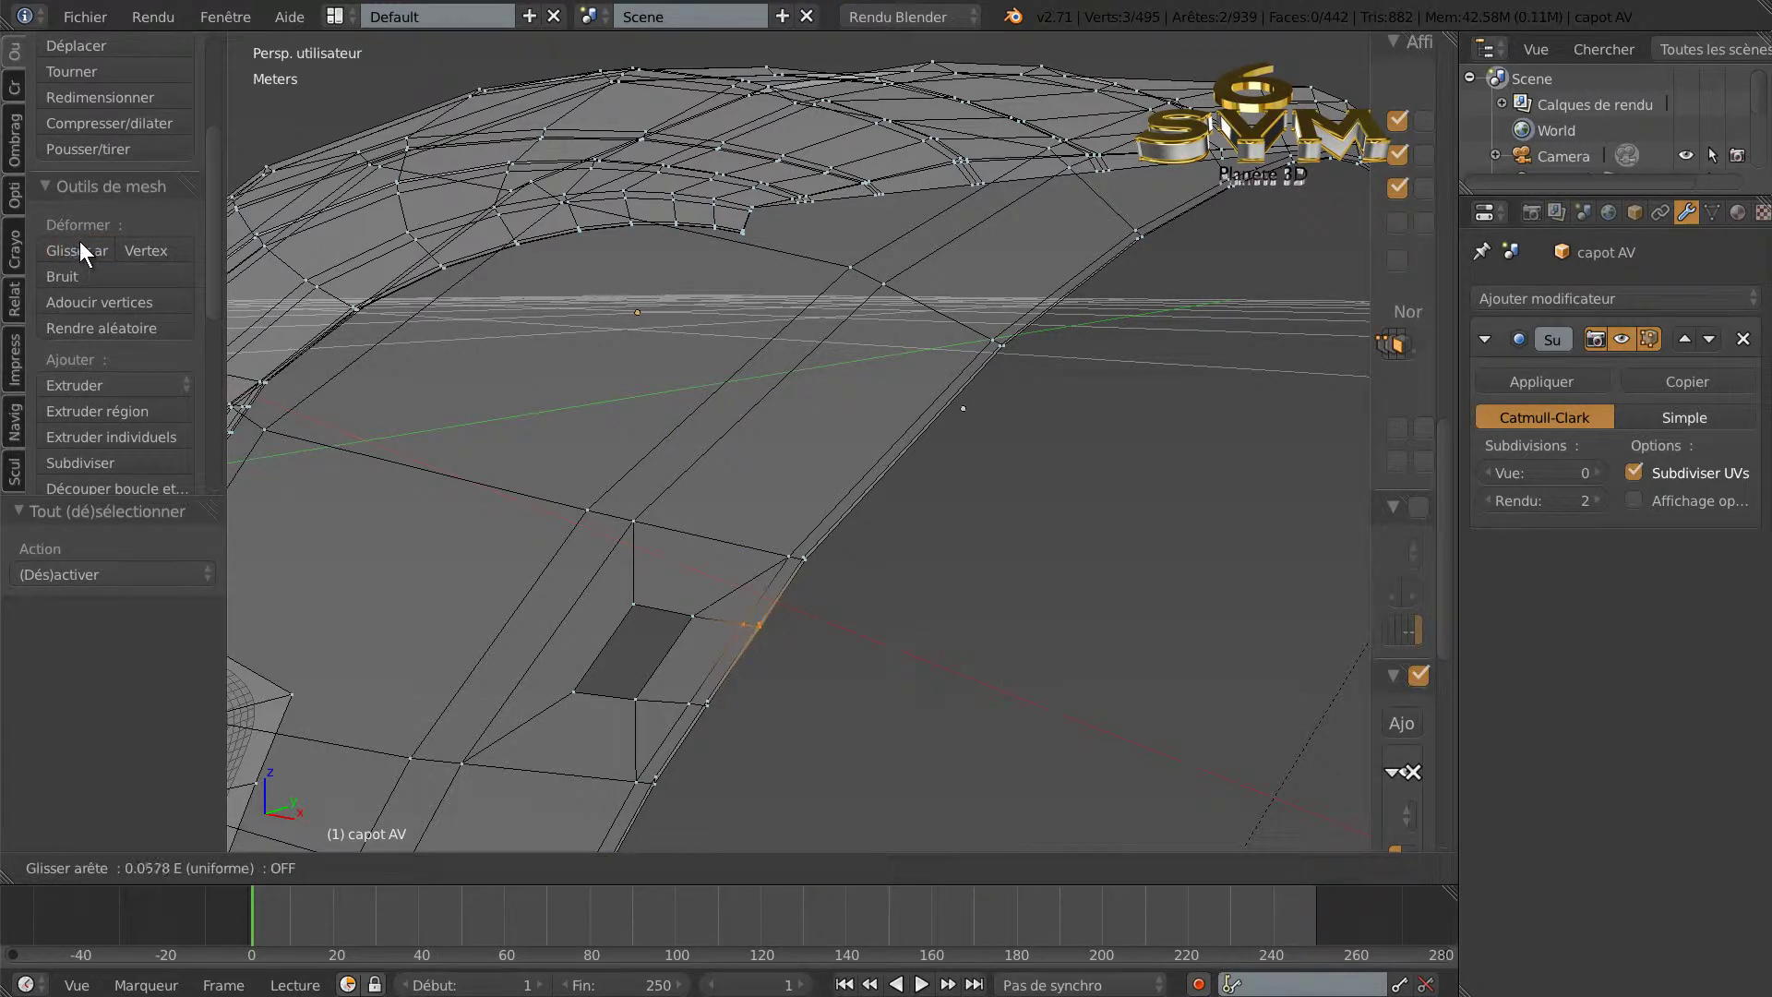
left_click(79, 241)
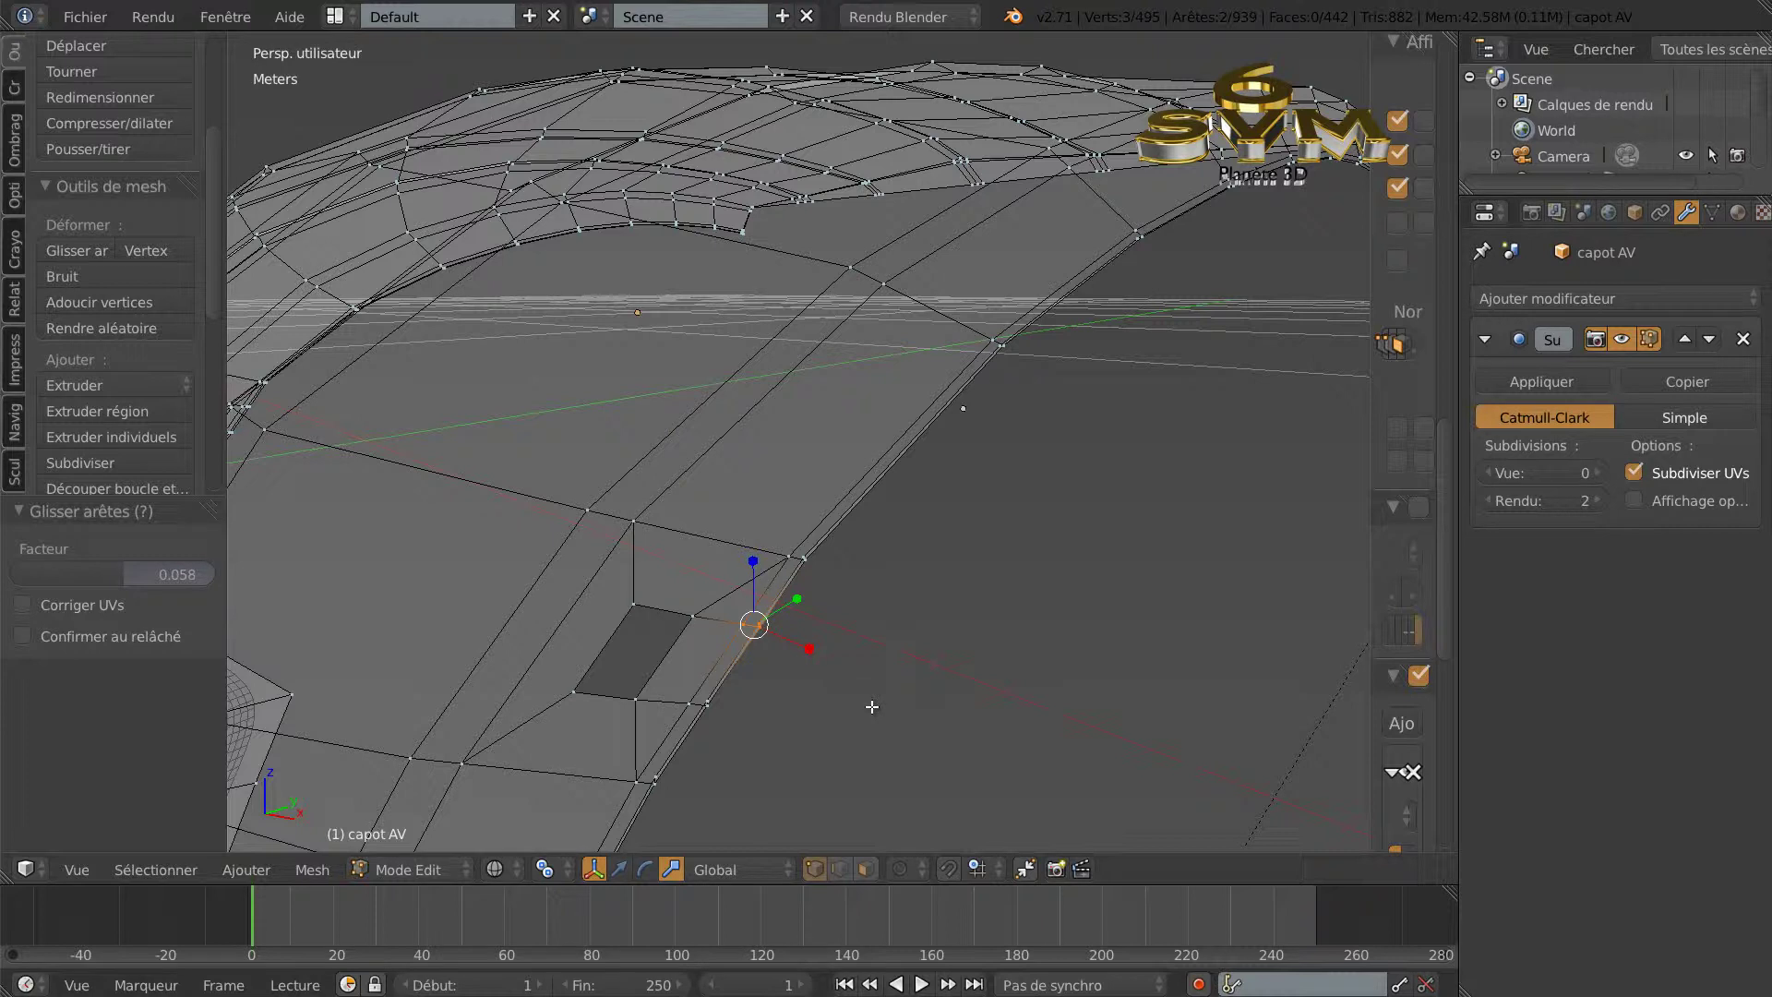
Edge-slide the three outer-edge vertices beside the +X side hole's front corner by a factor of about -0.053.
key("a")
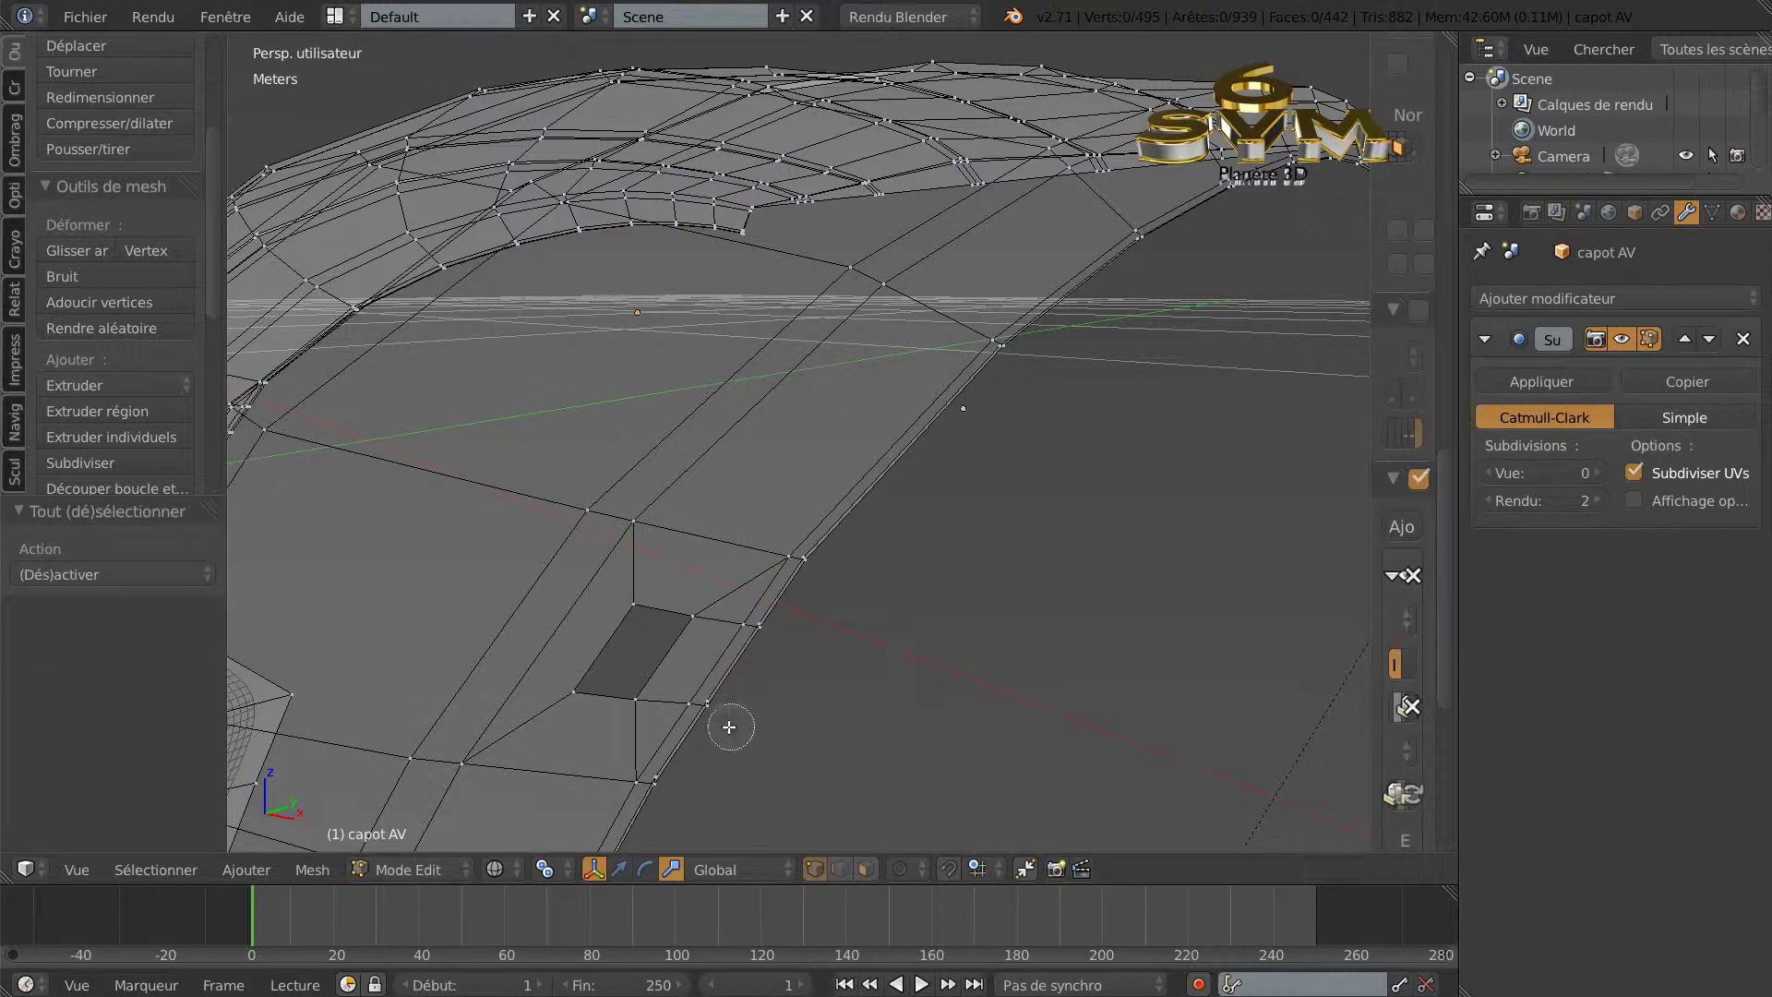
right_click(703, 704, "alt")
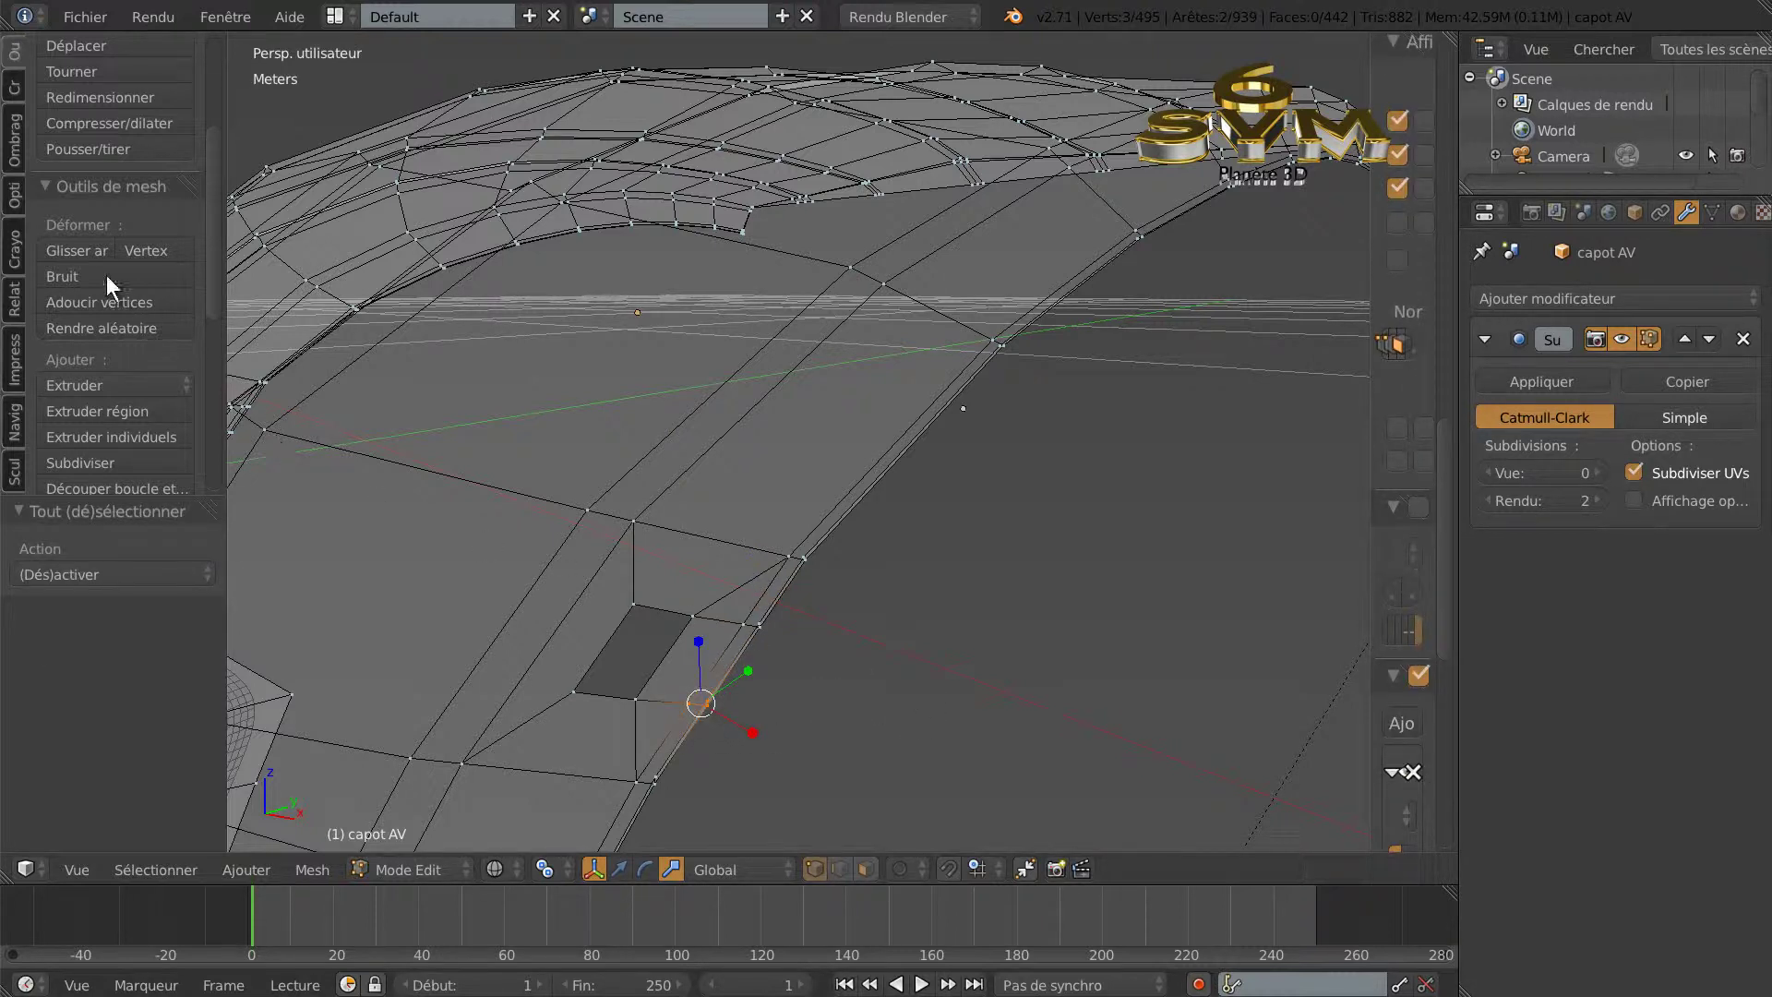
left_click(64, 251)
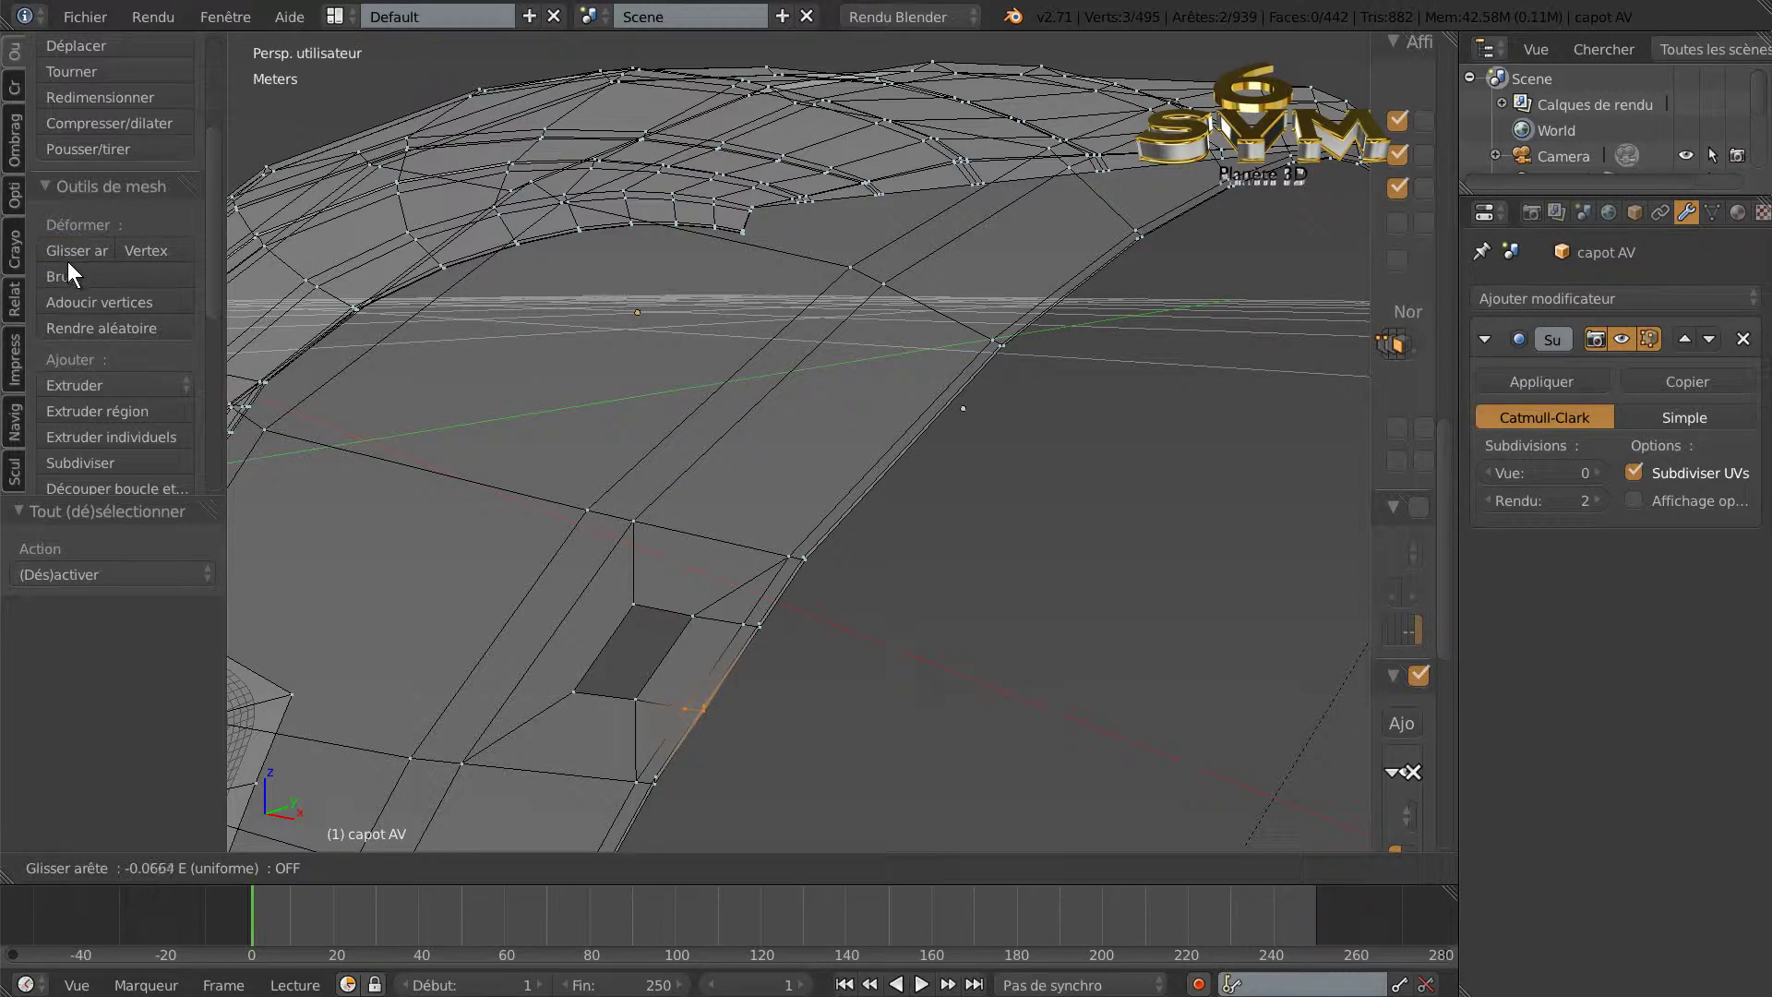
left_click(69, 262)
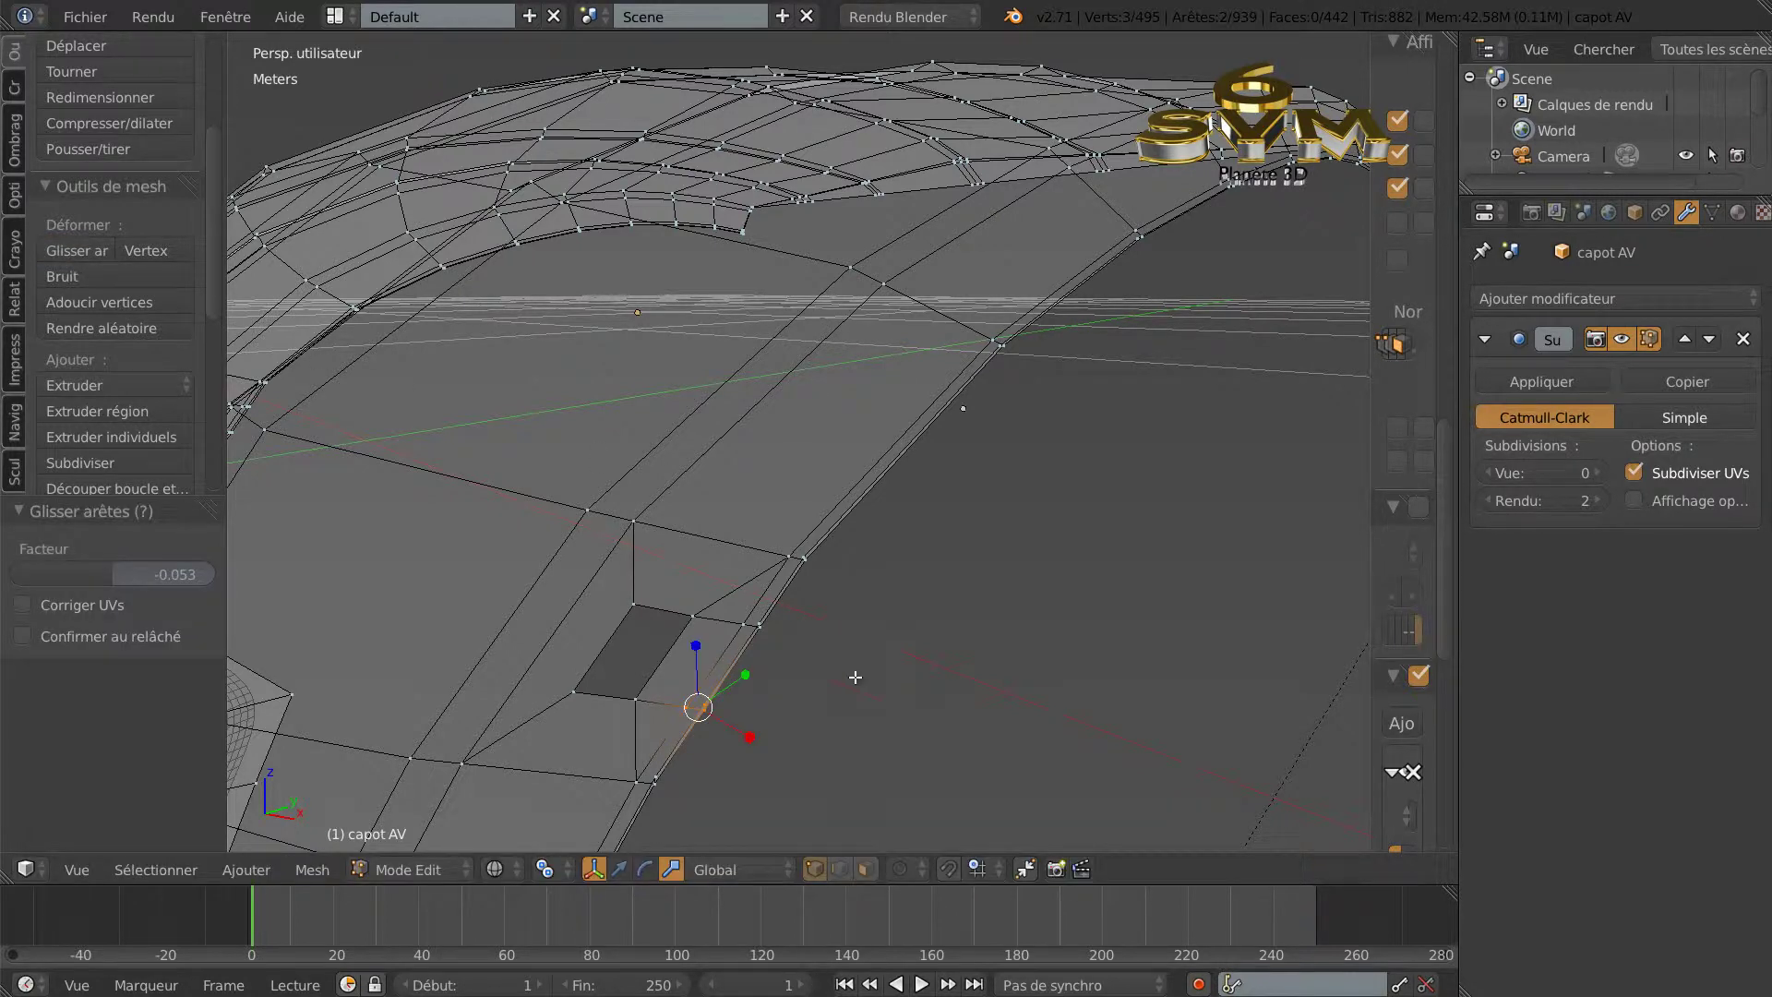
Delete the three faces between the +X side hole and the hood's outer edge to open the notch.
left_click(865, 870)
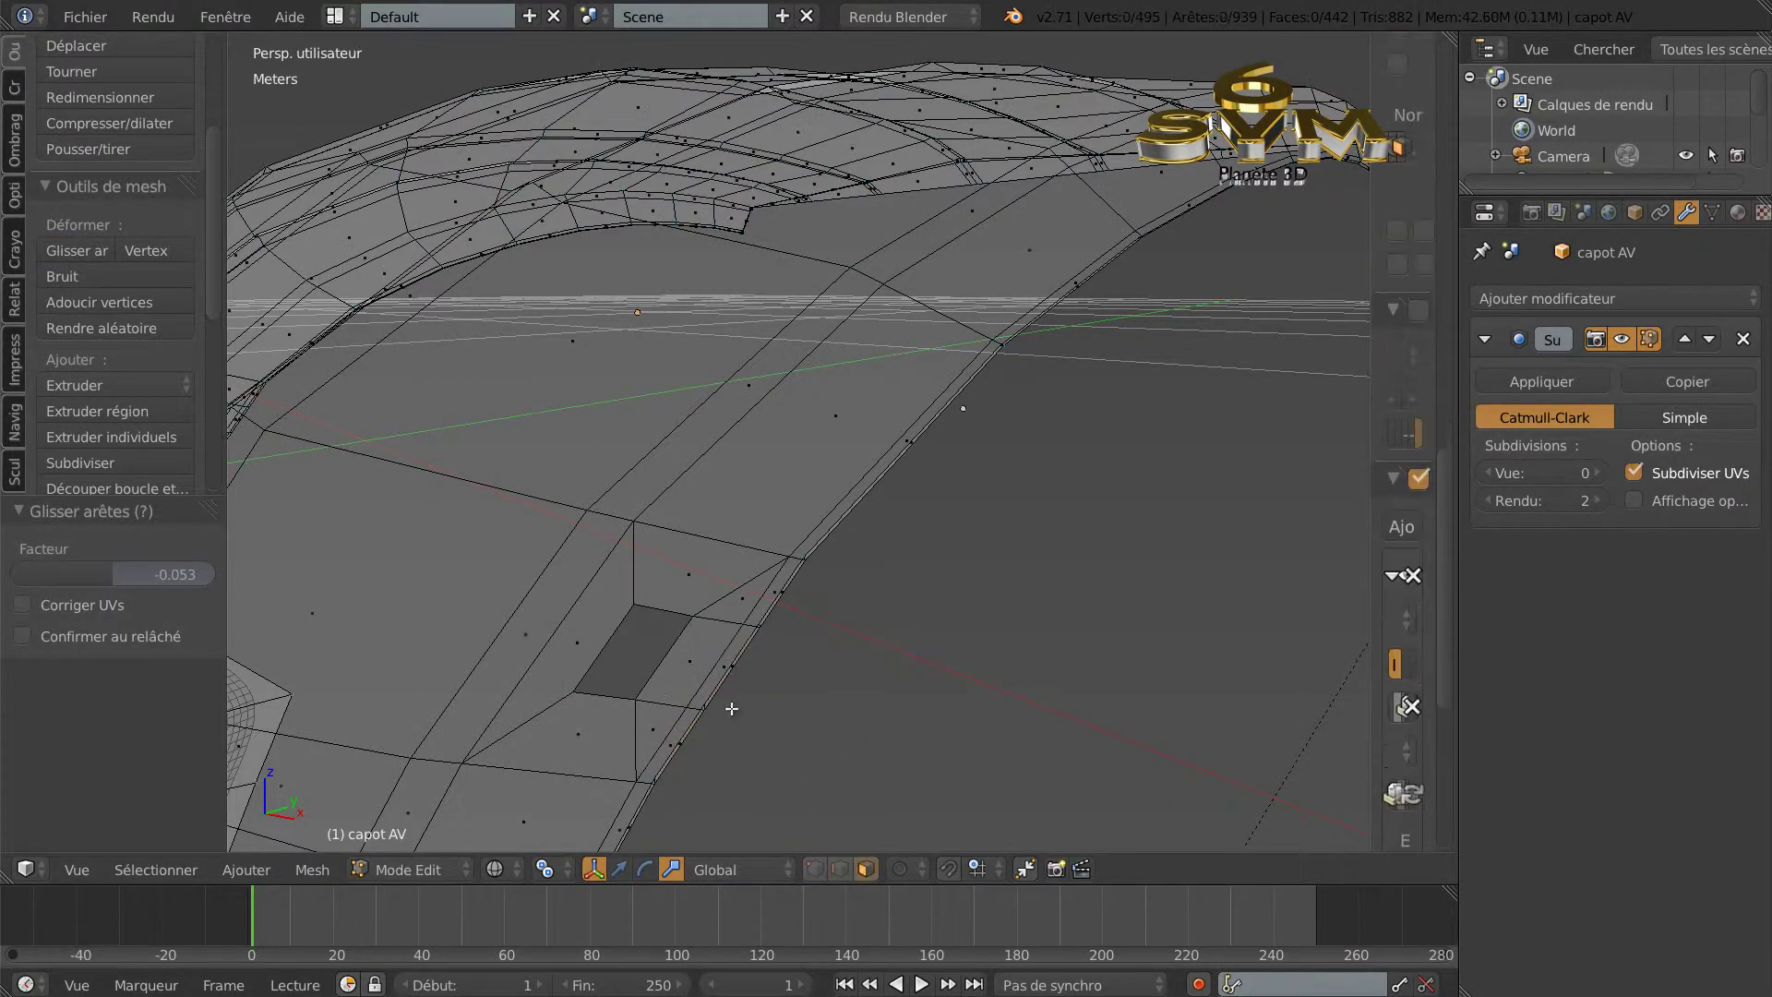
key("c")
left_click_drag(668, 661, 758, 675)
right_click(757, 675)
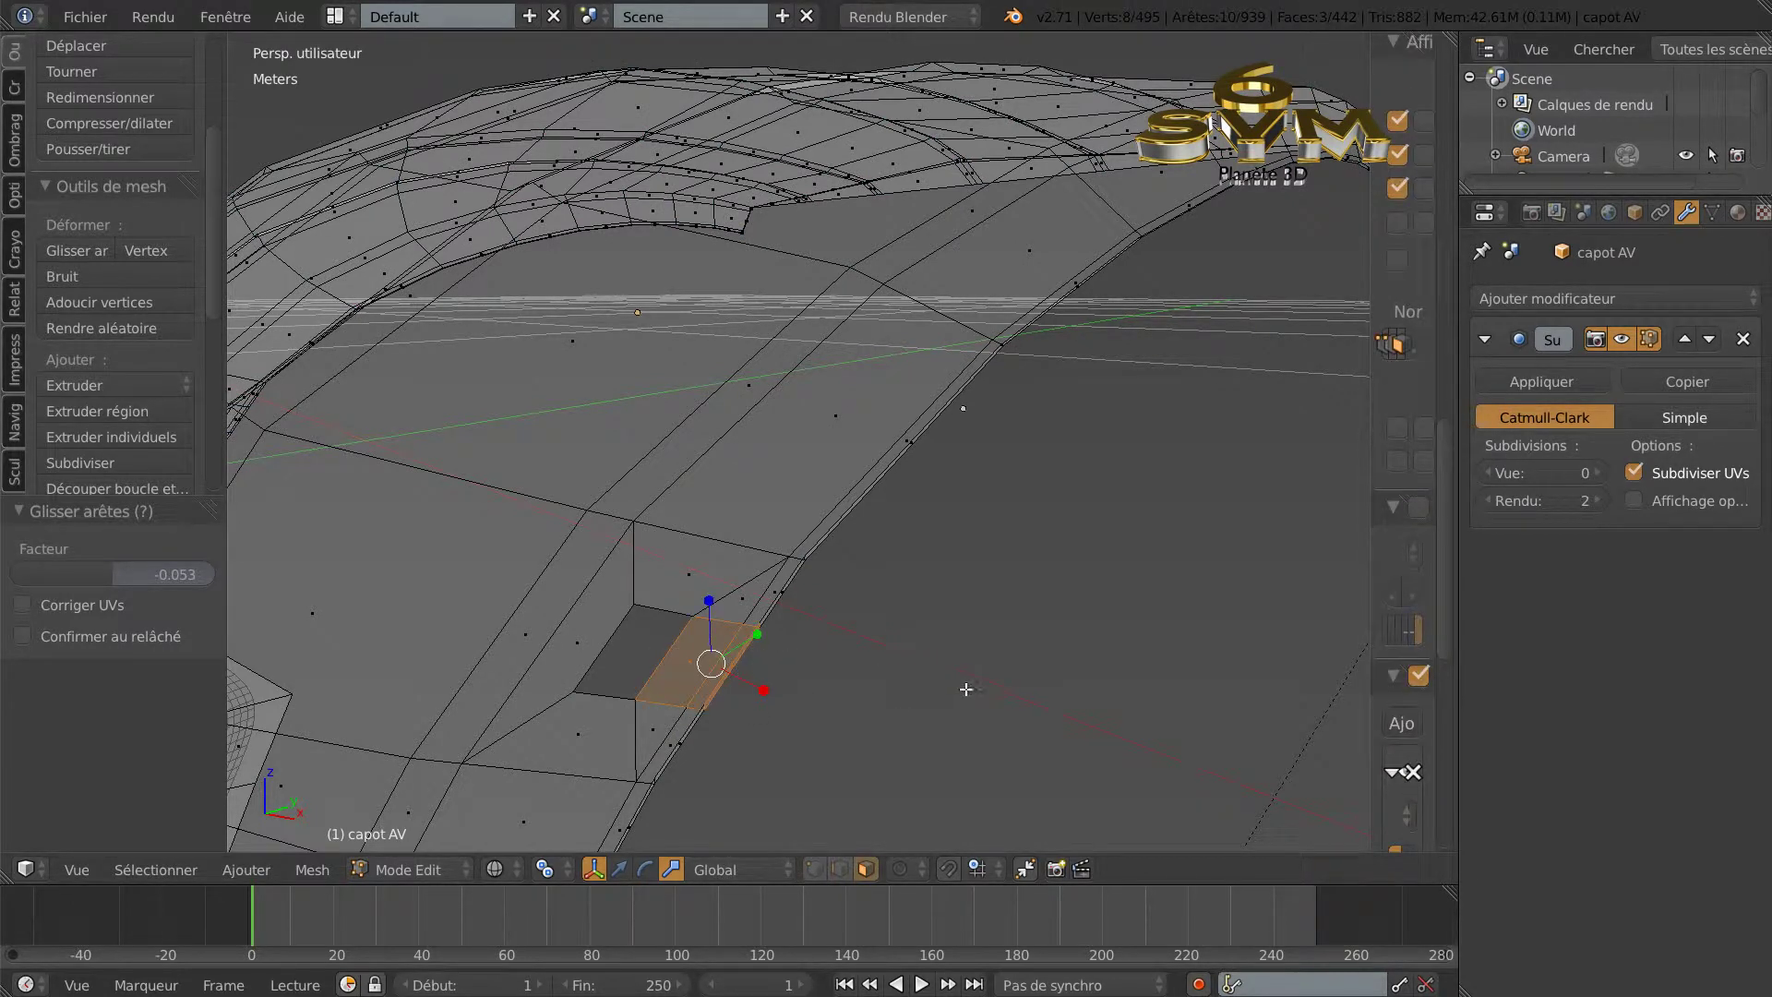
key("x")
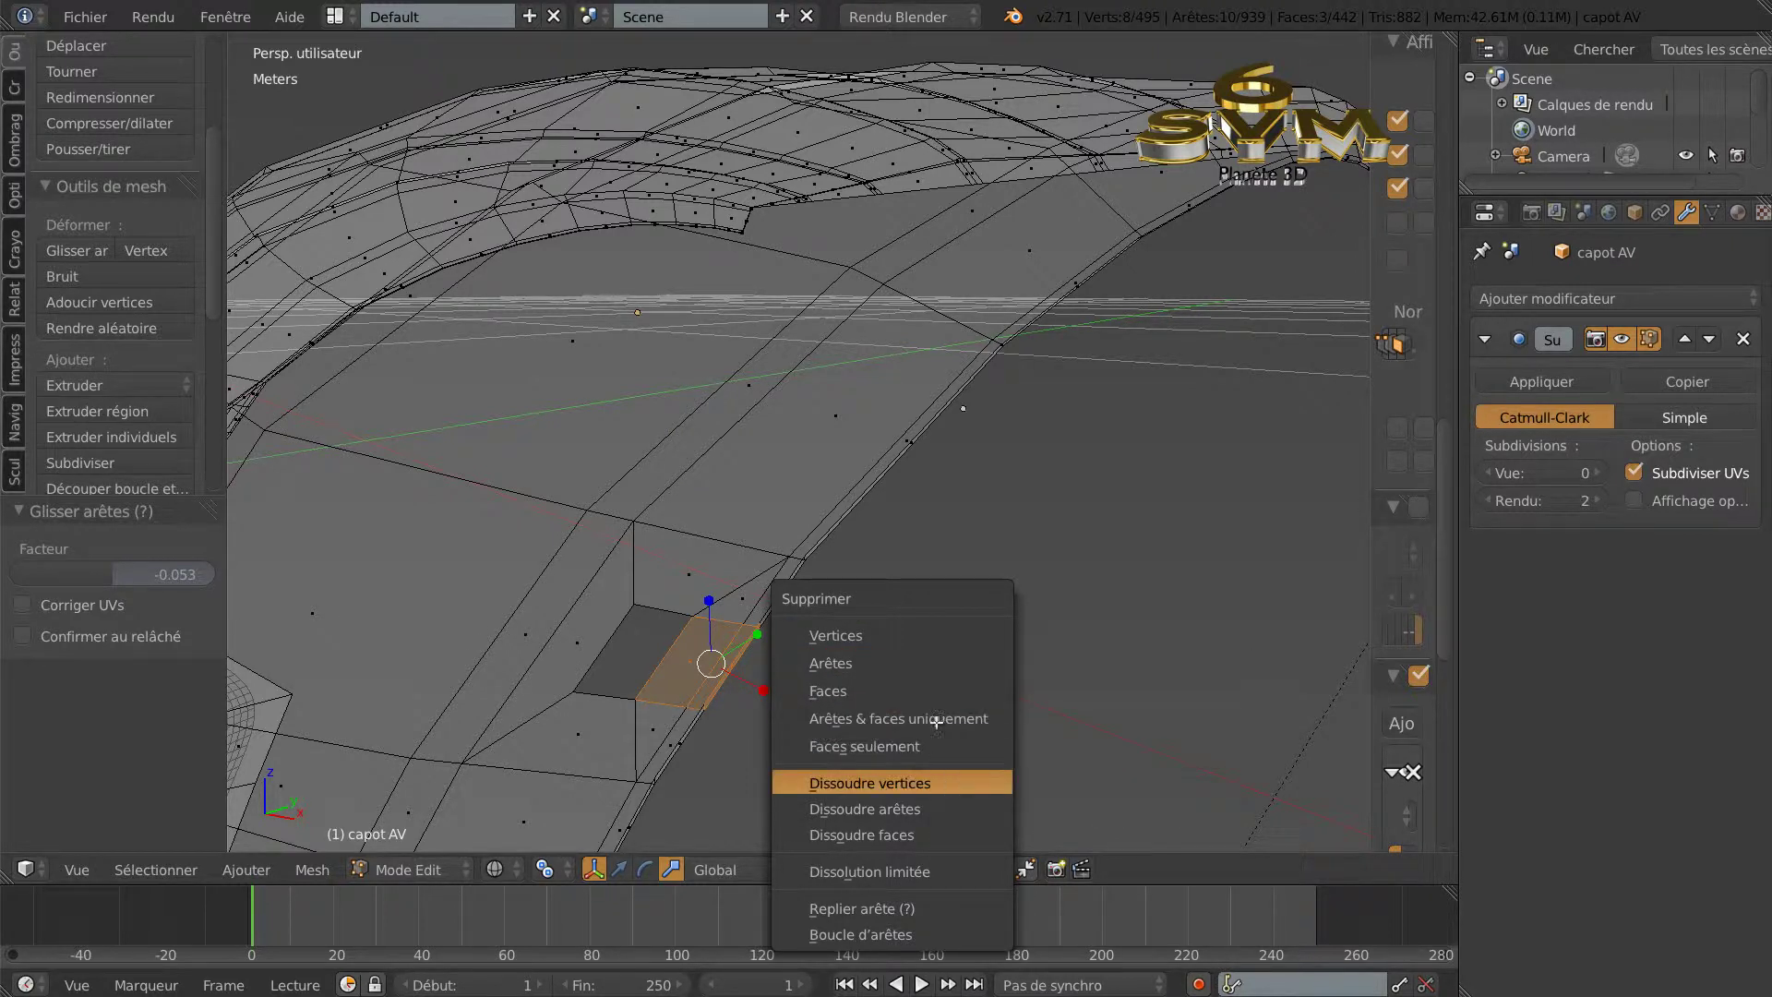
left_click(934, 690)
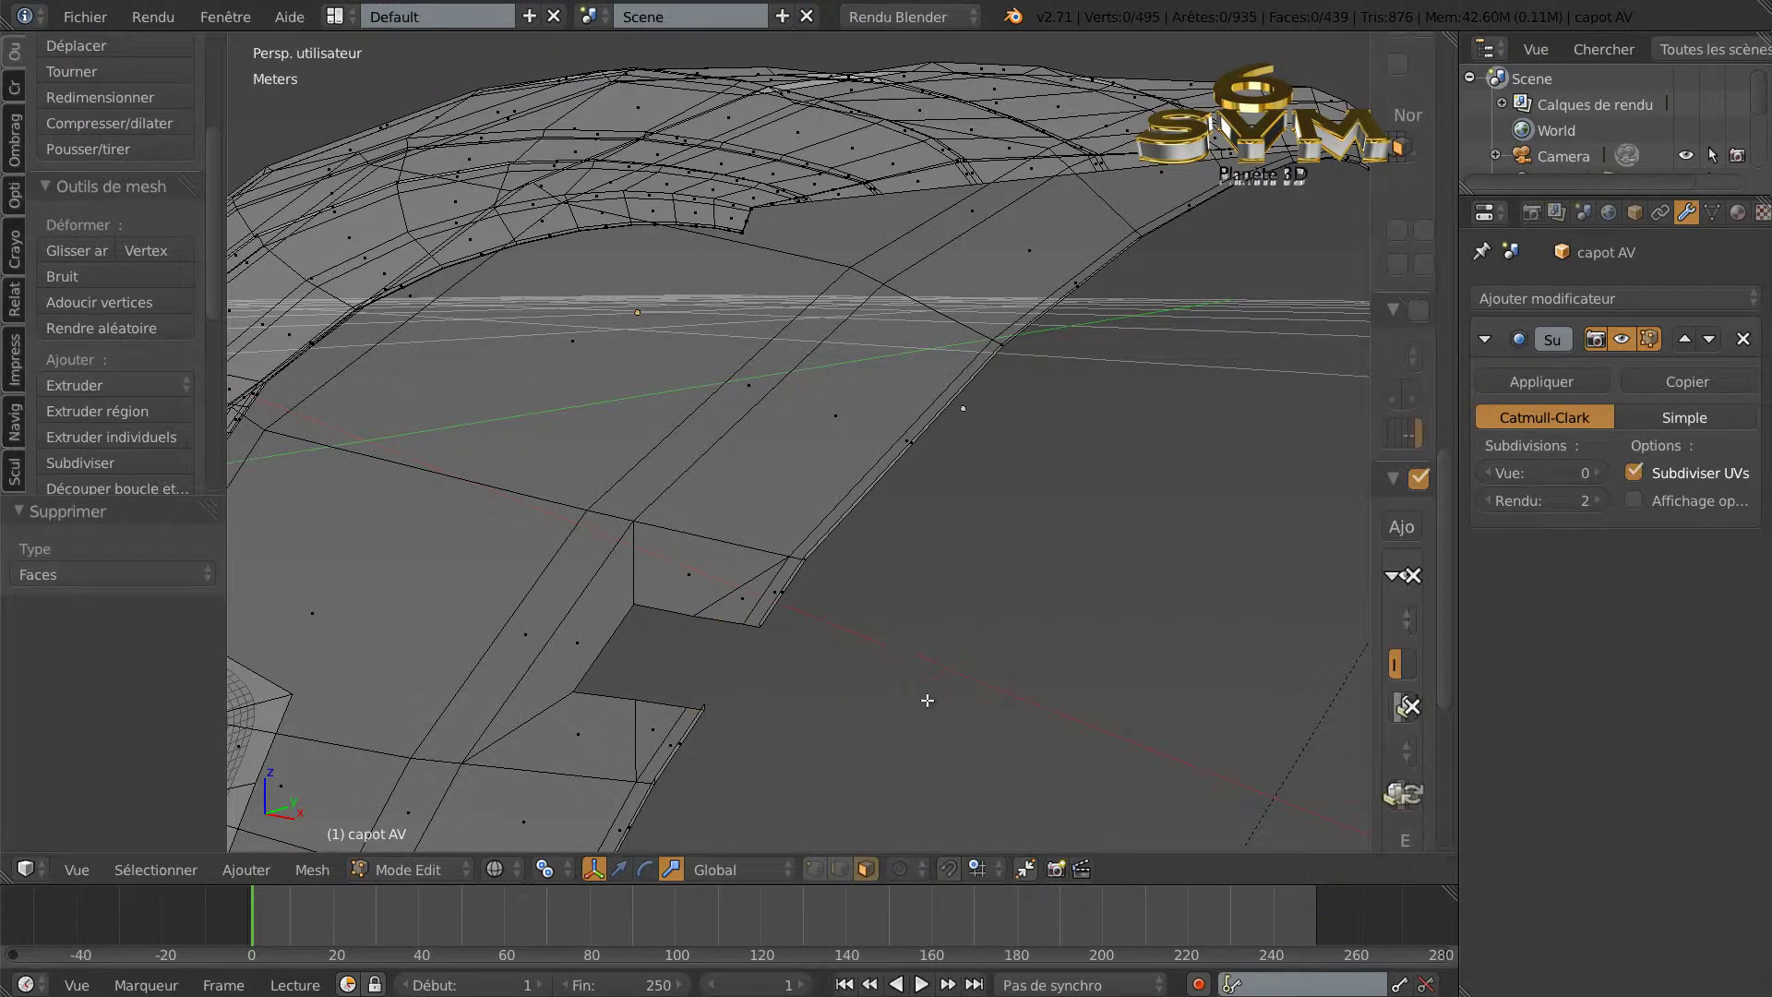
Edge-slide the three outer-edge vertices beside the -X side hole's front corner by a factor of about -0.084.
scroll(928, 704, "down", 5)
scroll(889, 703, "up", 2)
middle_click_drag(888, 704, 1021, 703)
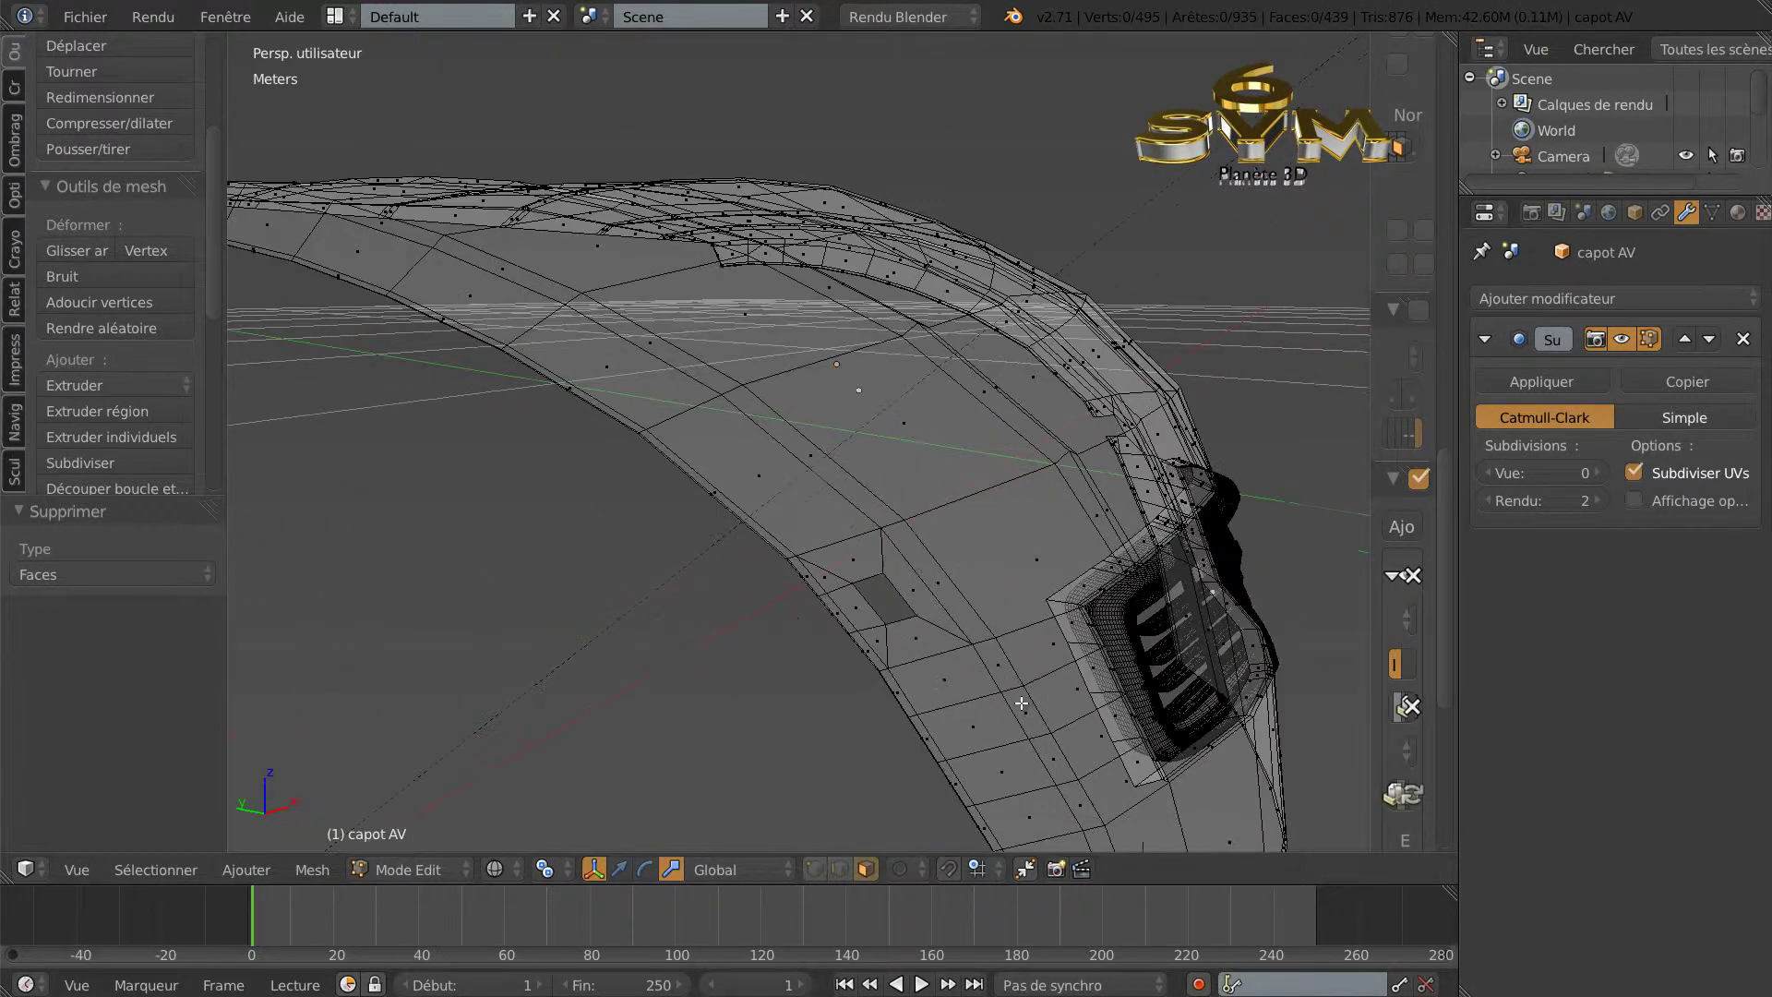
scroll(998, 727, "up", 3)
scroll(972, 701, "down", 1)
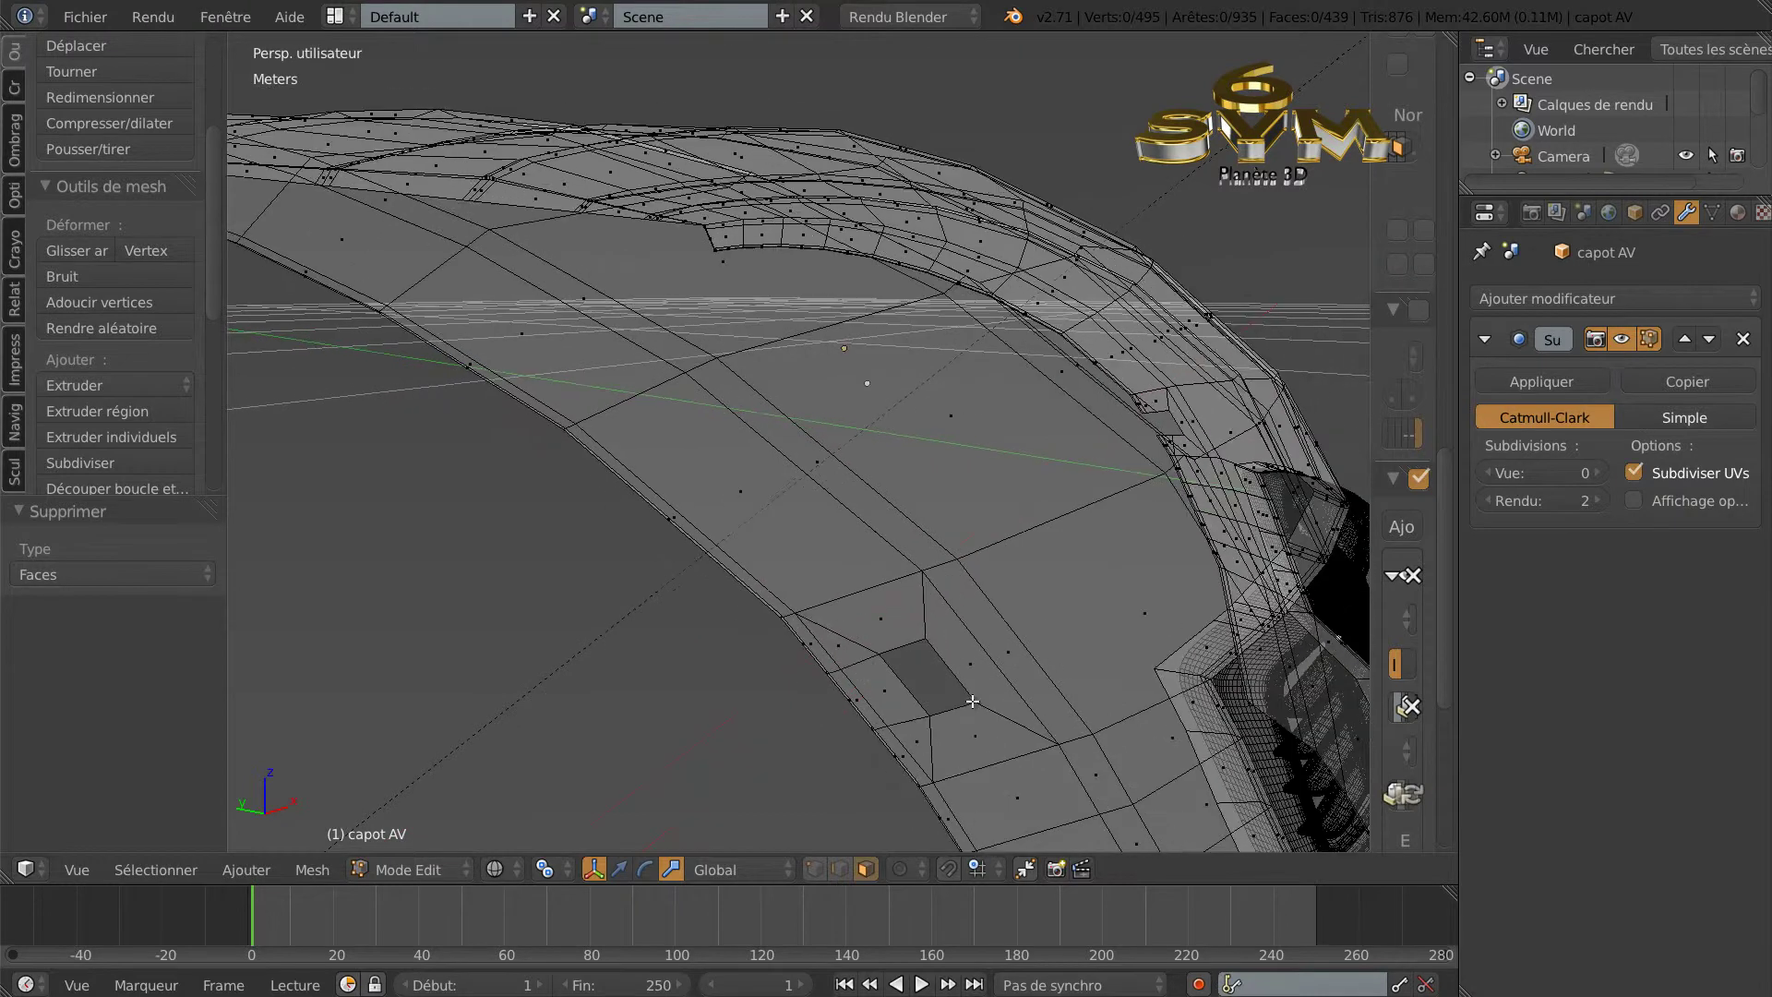
scroll(962, 703, "up", 1)
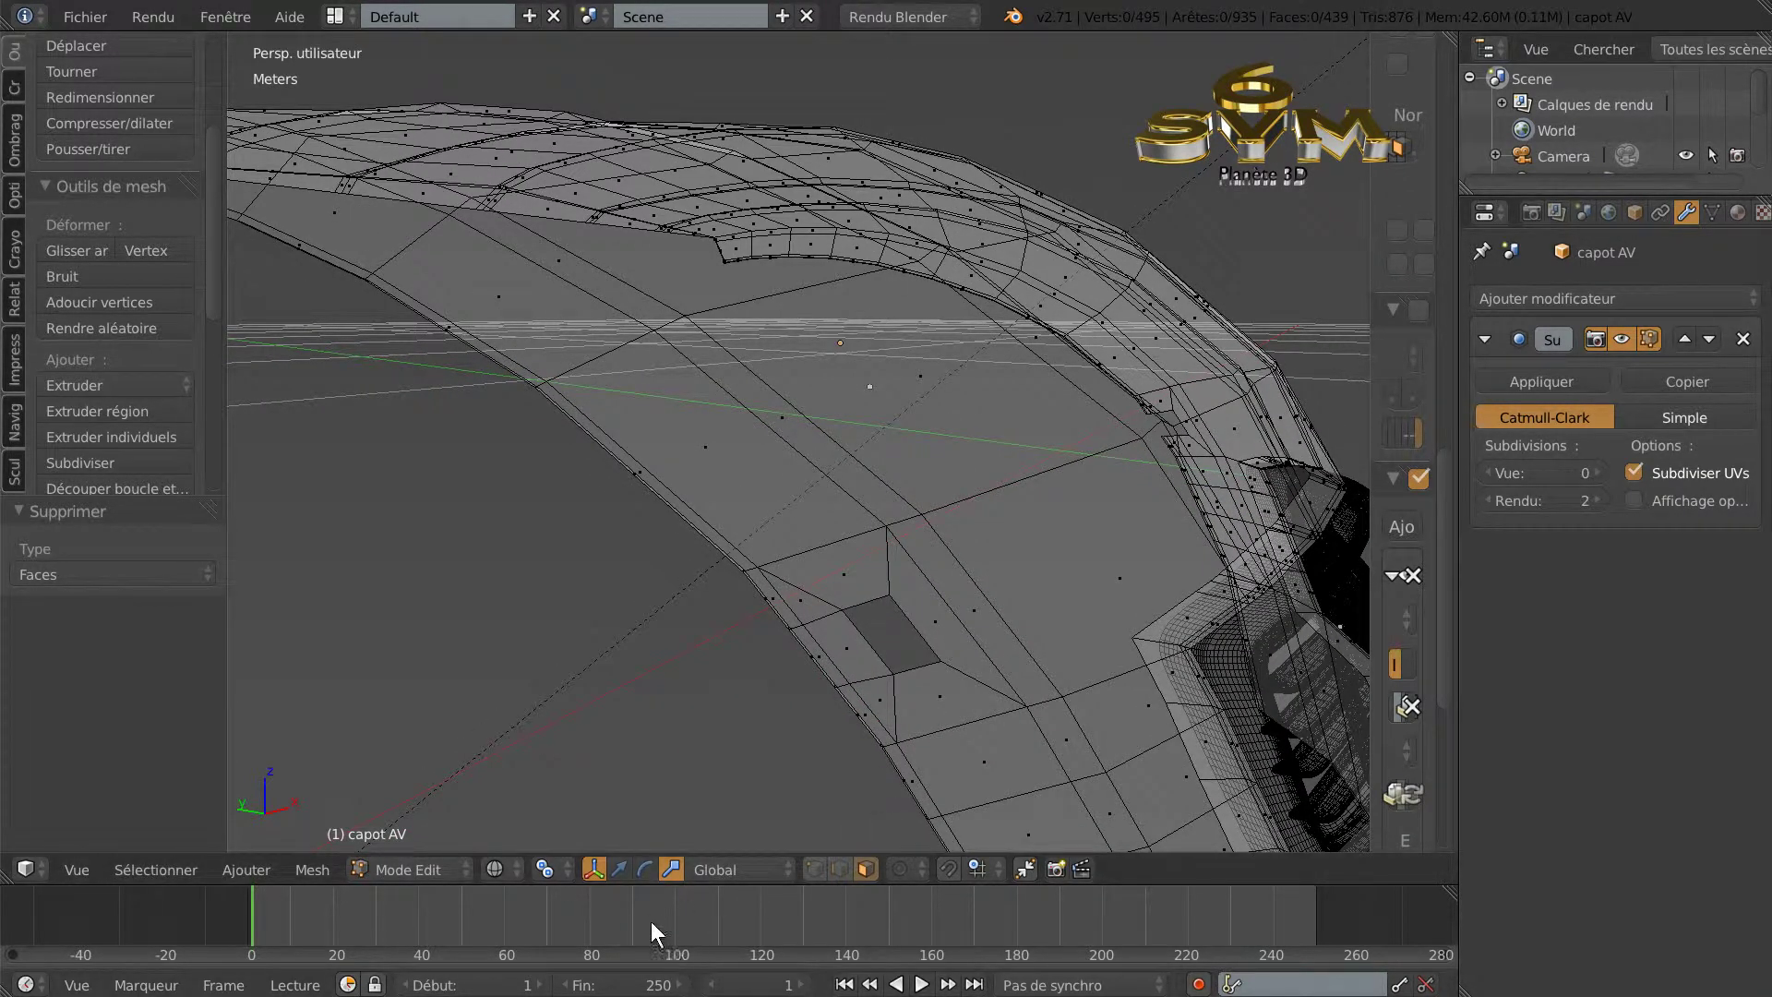
left_click(812, 866)
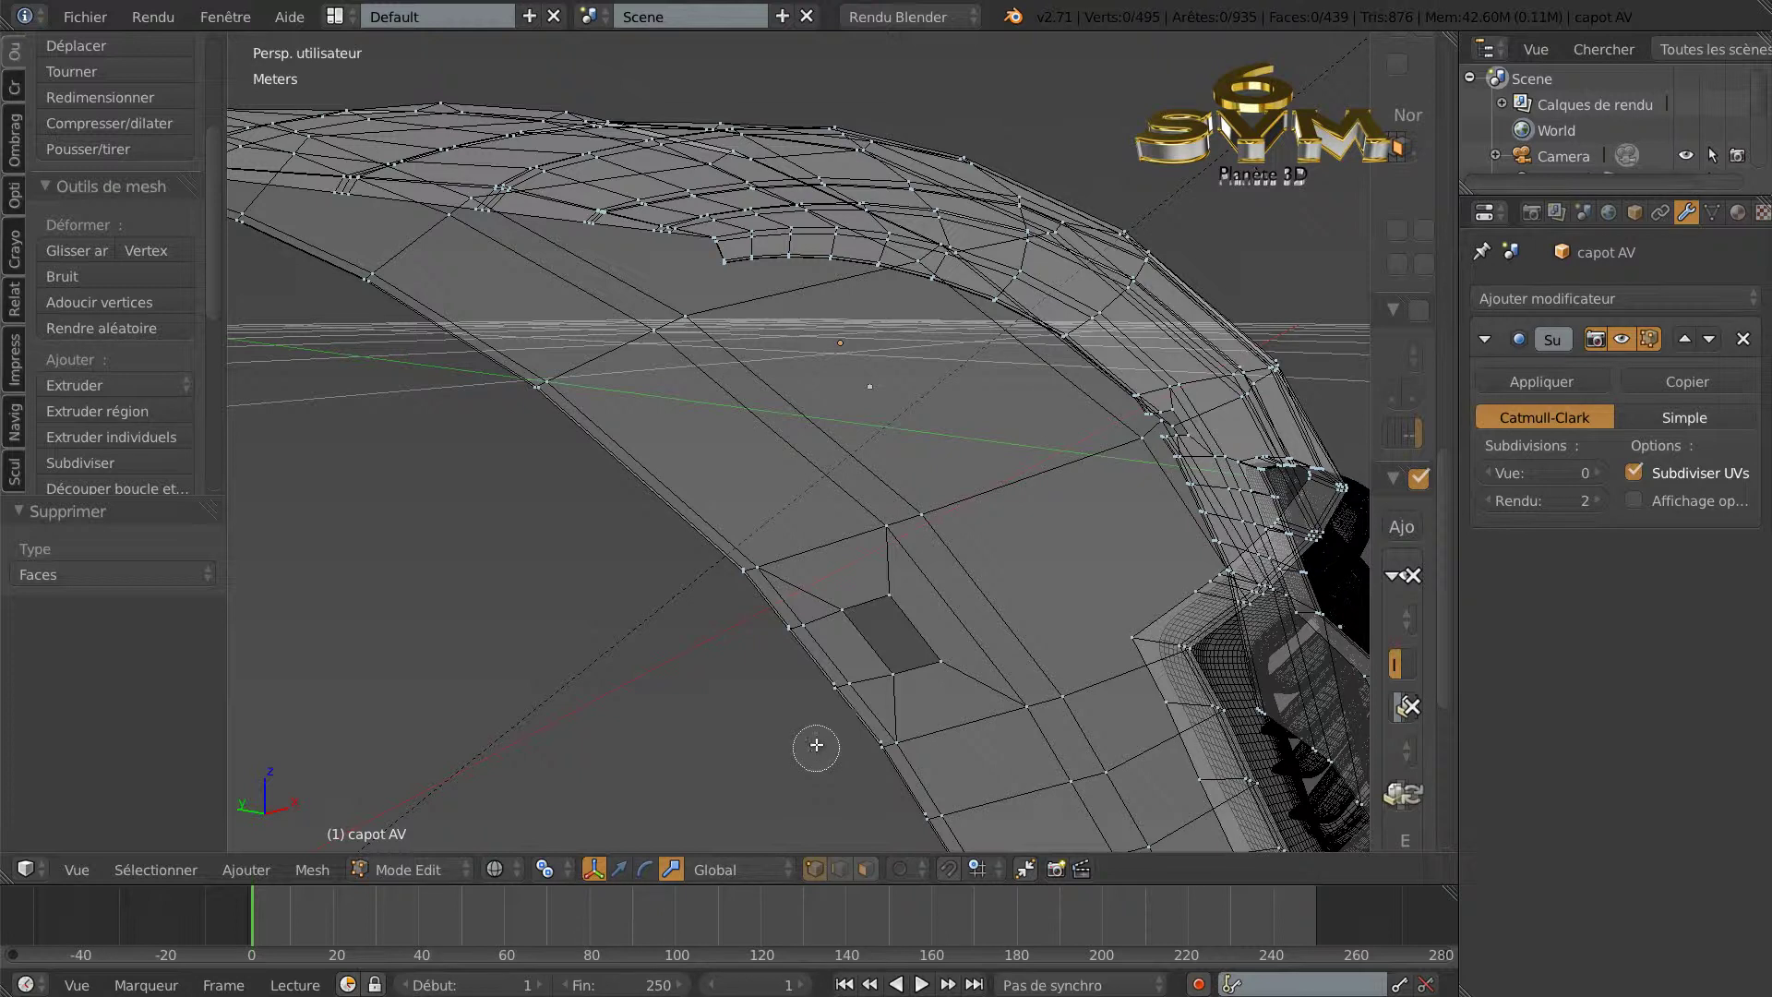
right_click(838, 686, "alt")
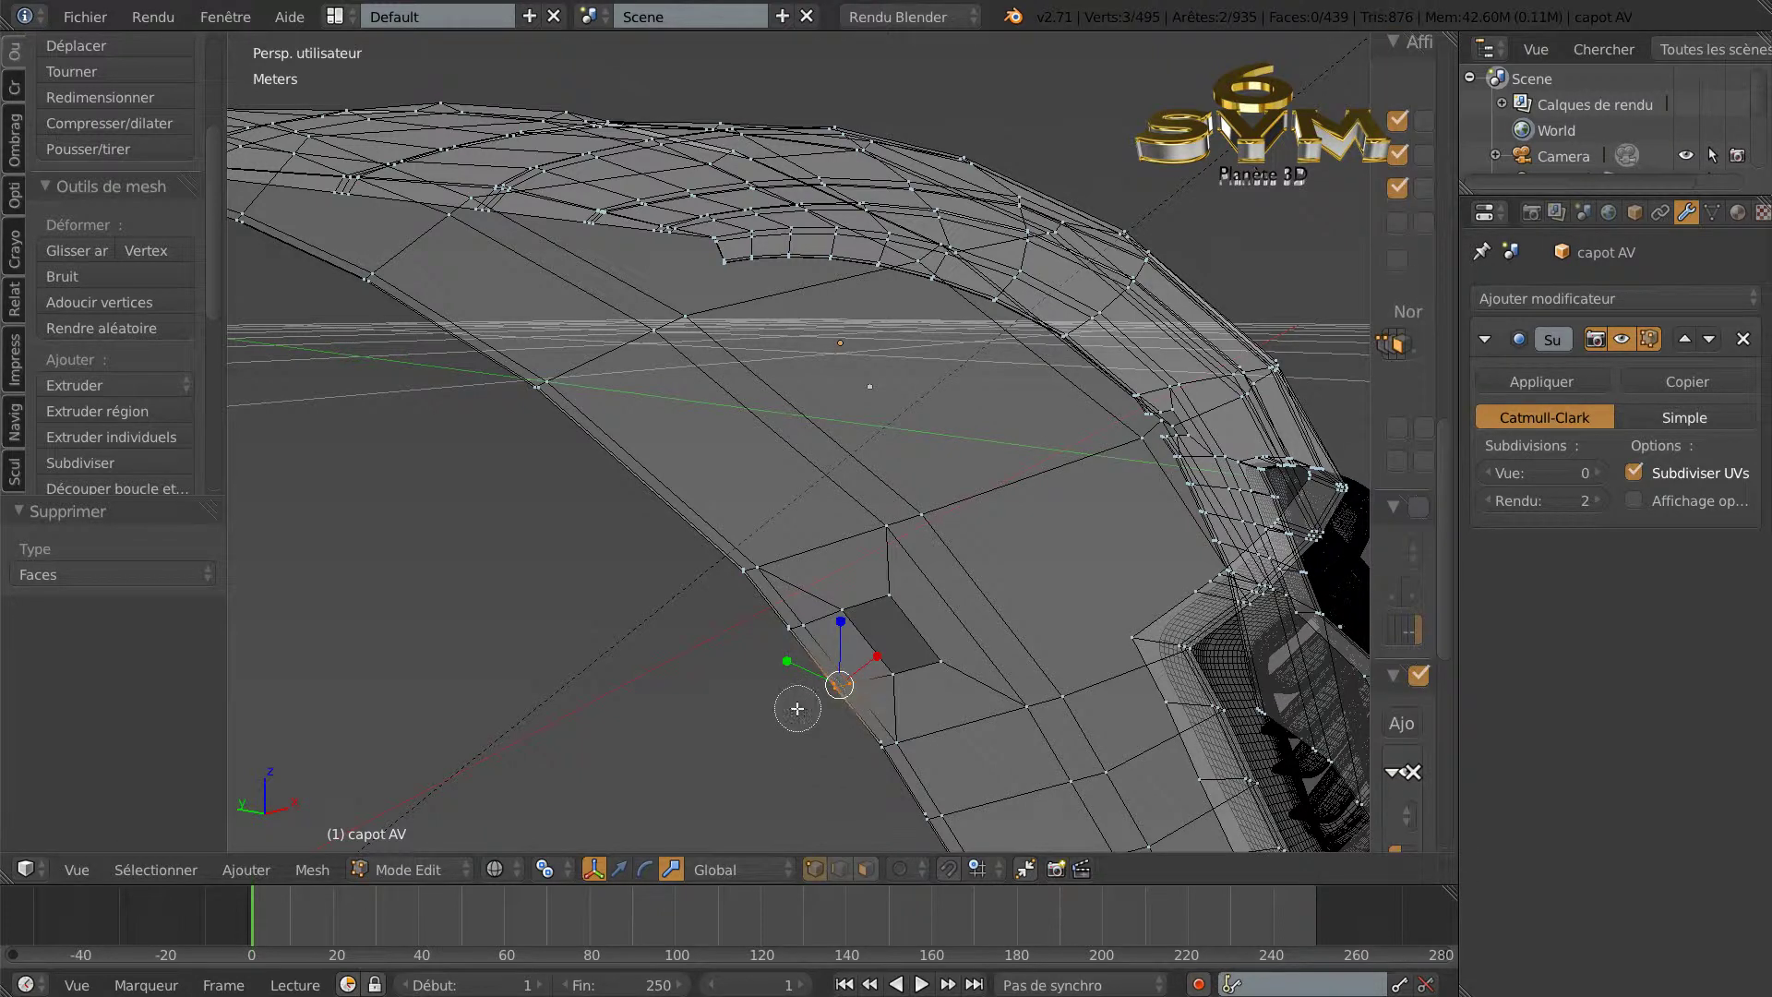
left_click(63, 245)
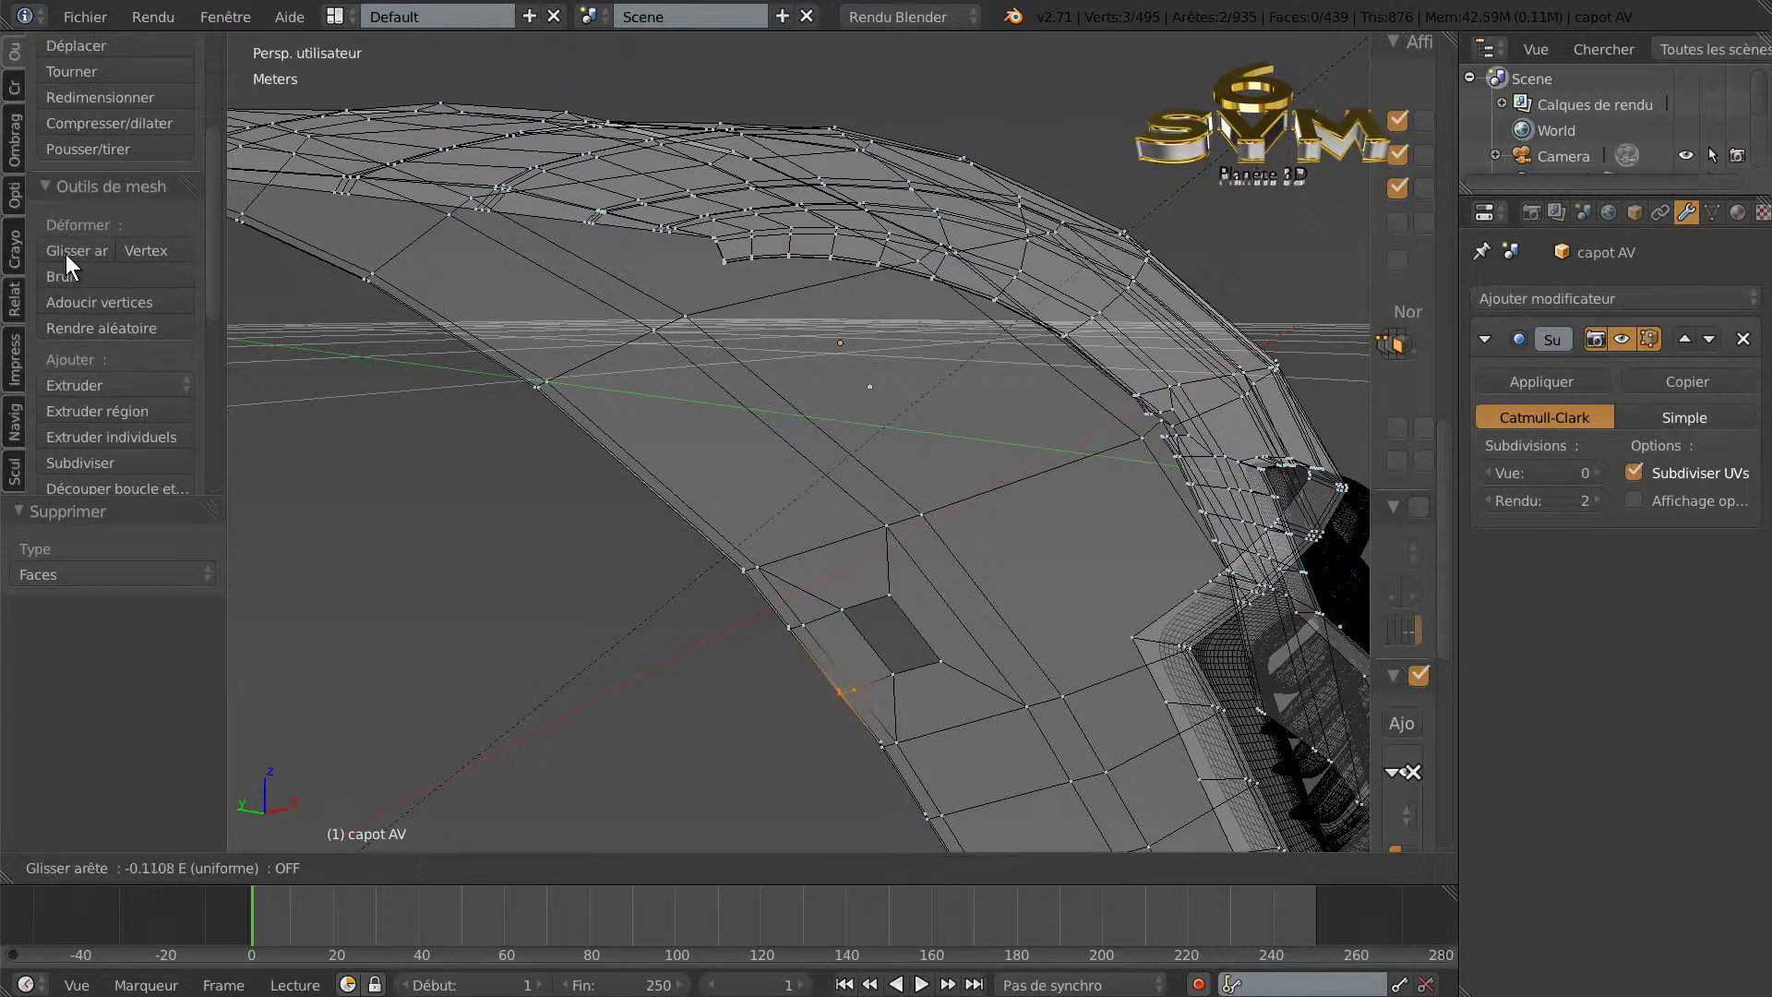
left_click(449, 412)
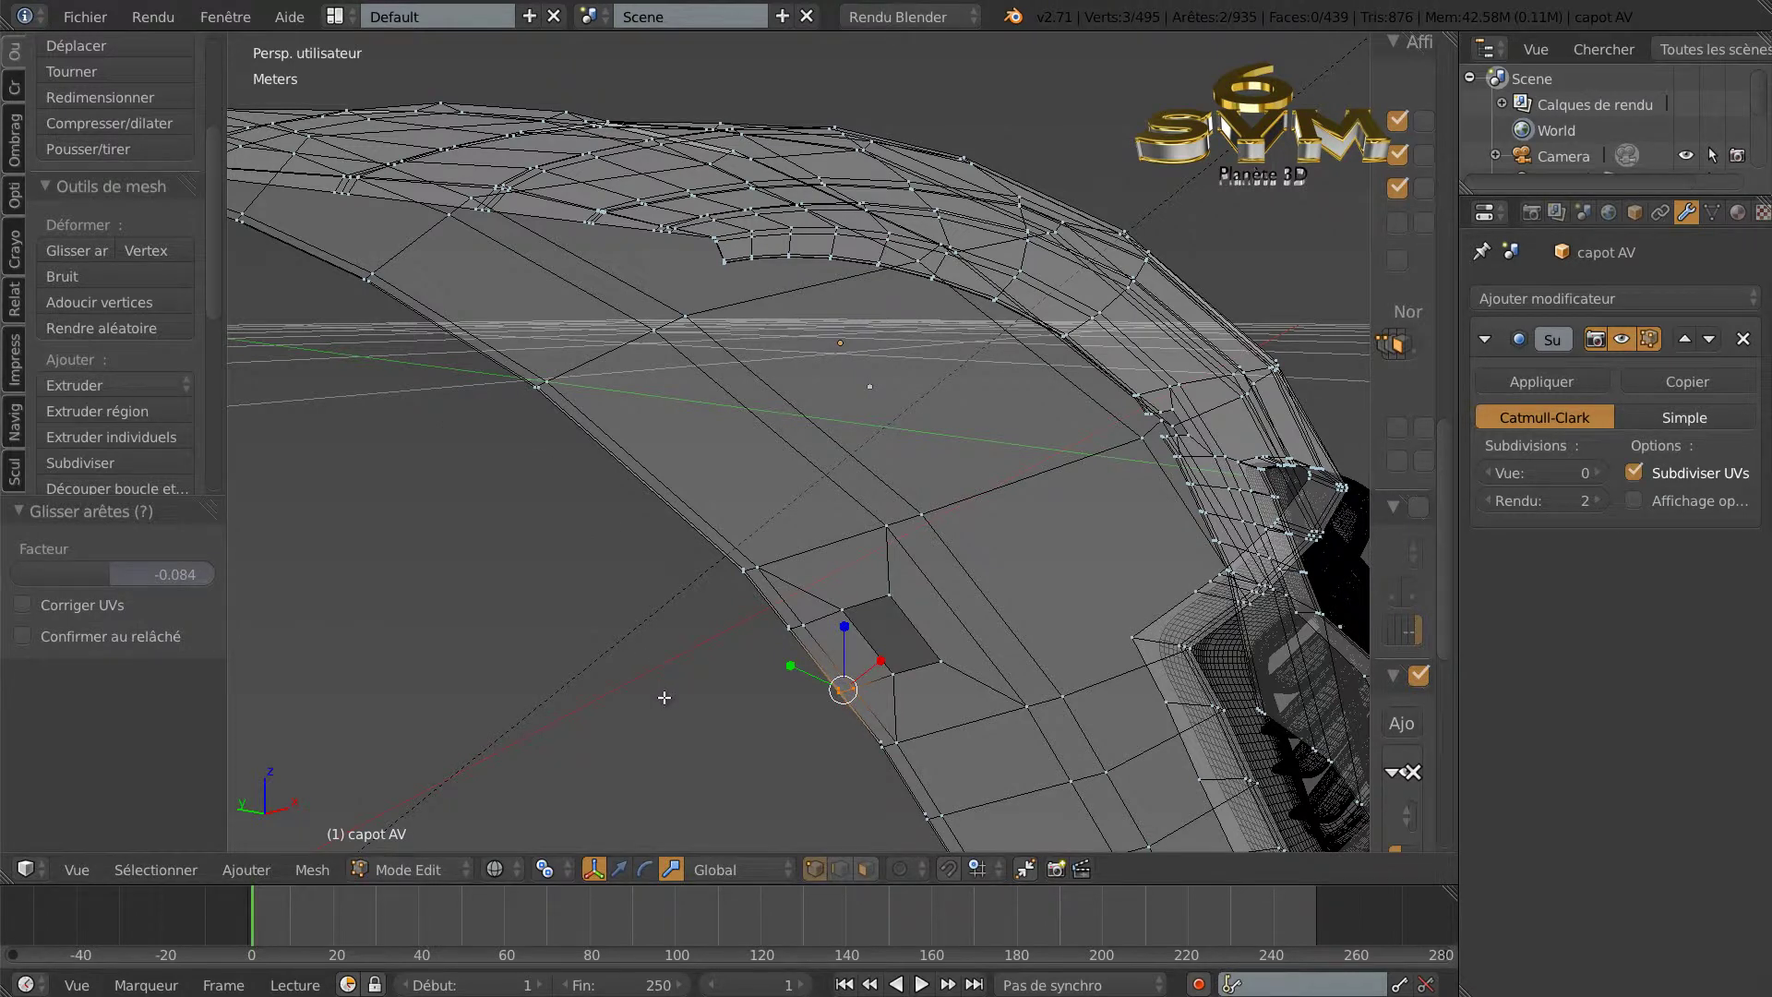
Edge-slide the three outer-edge vertices beside the -X side hole's rear corner by a factor of about 0.019.
key("a")
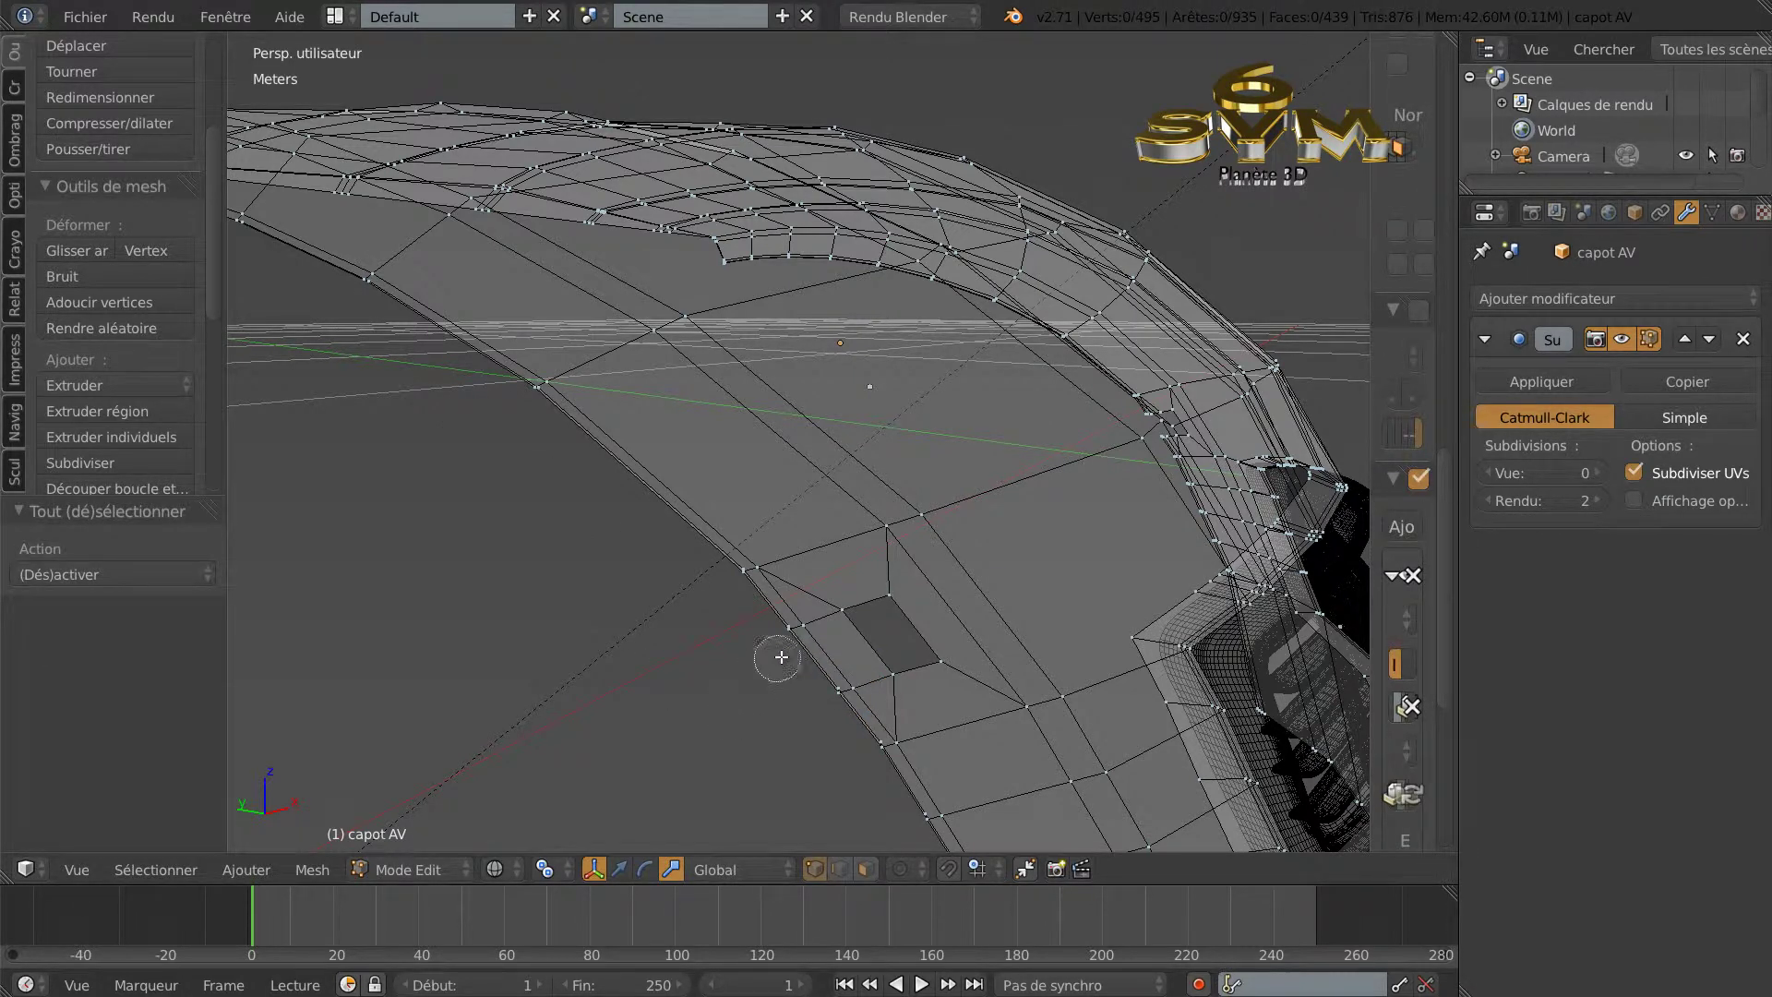
right_click(796, 631, "alt")
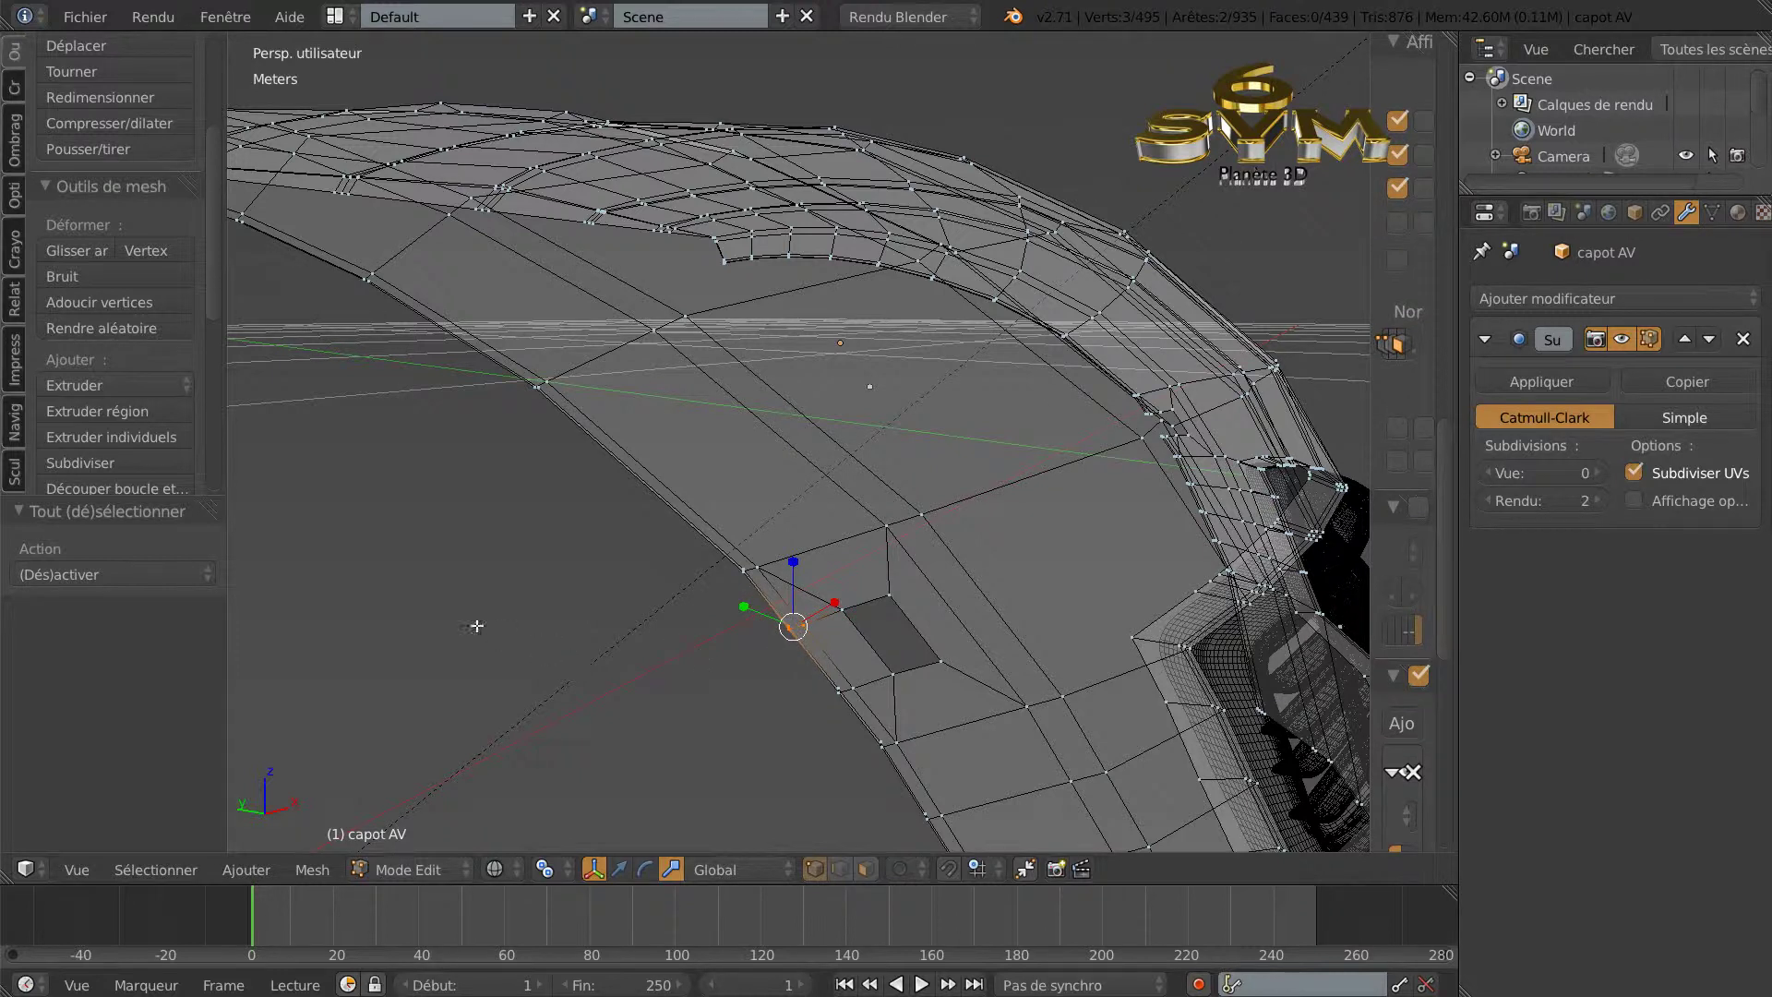
left_click(79, 248)
left_click(79, 244)
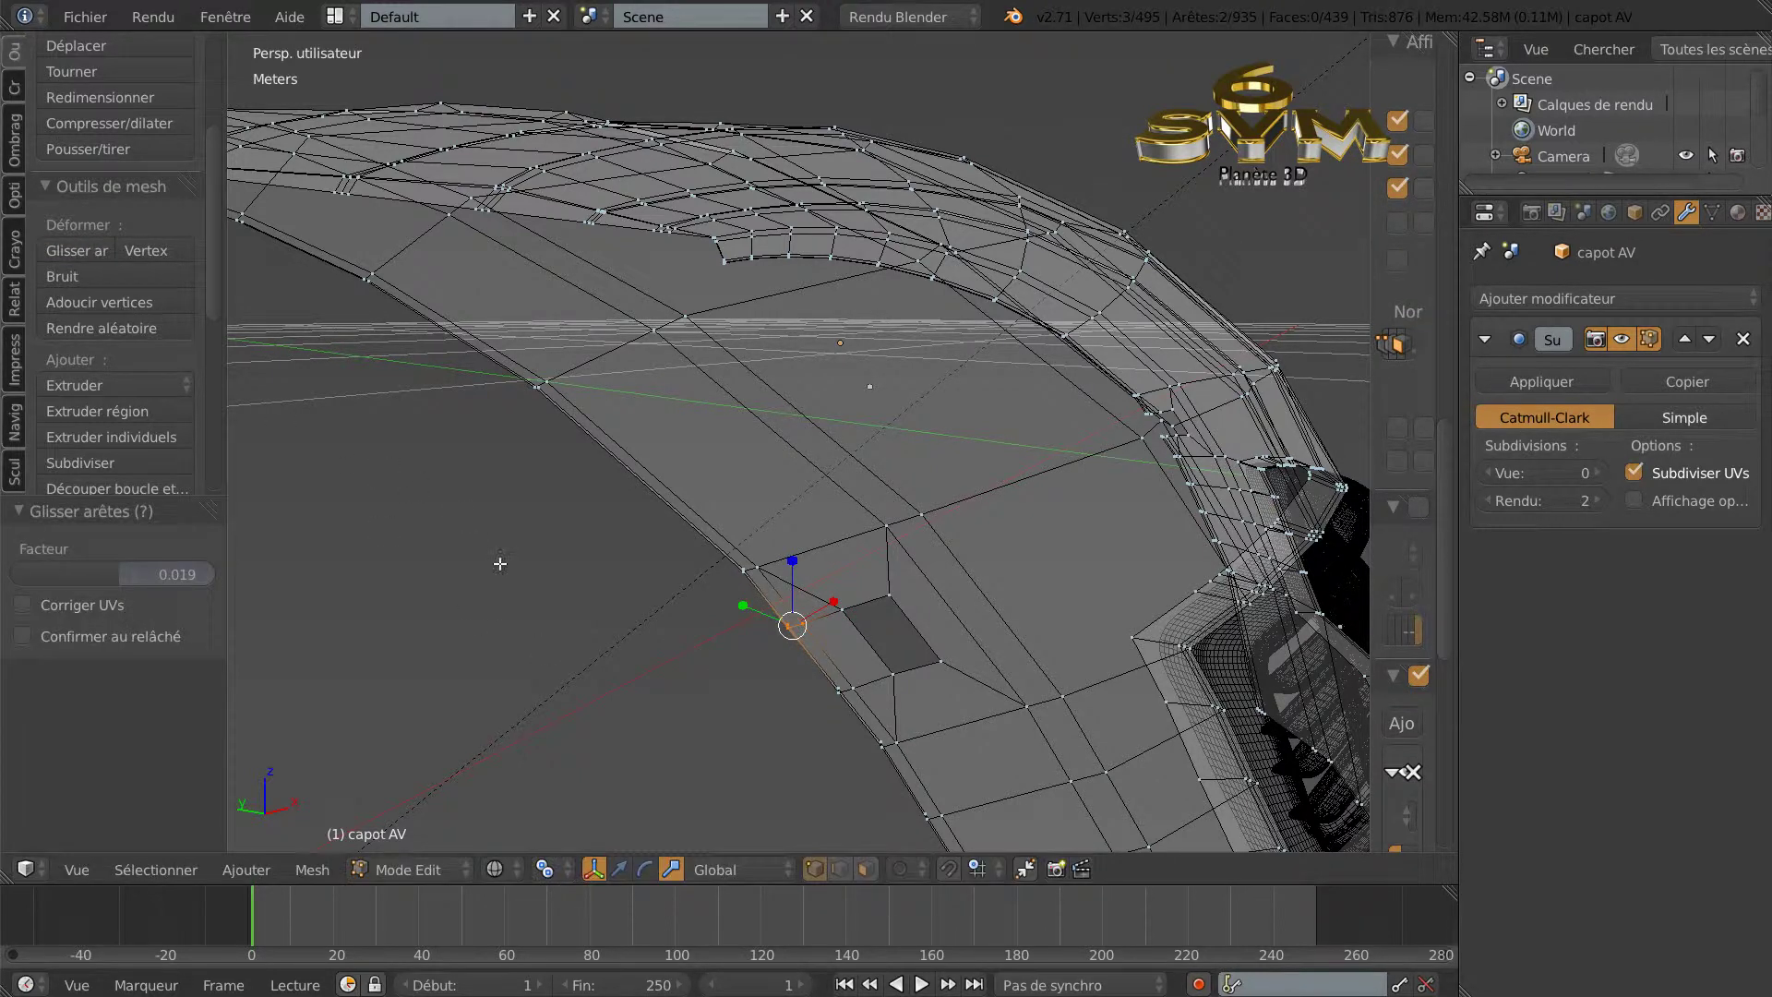
Delete the three faces between the -X side hole and the hood's outer edge to open the notch.
left_click(864, 867)
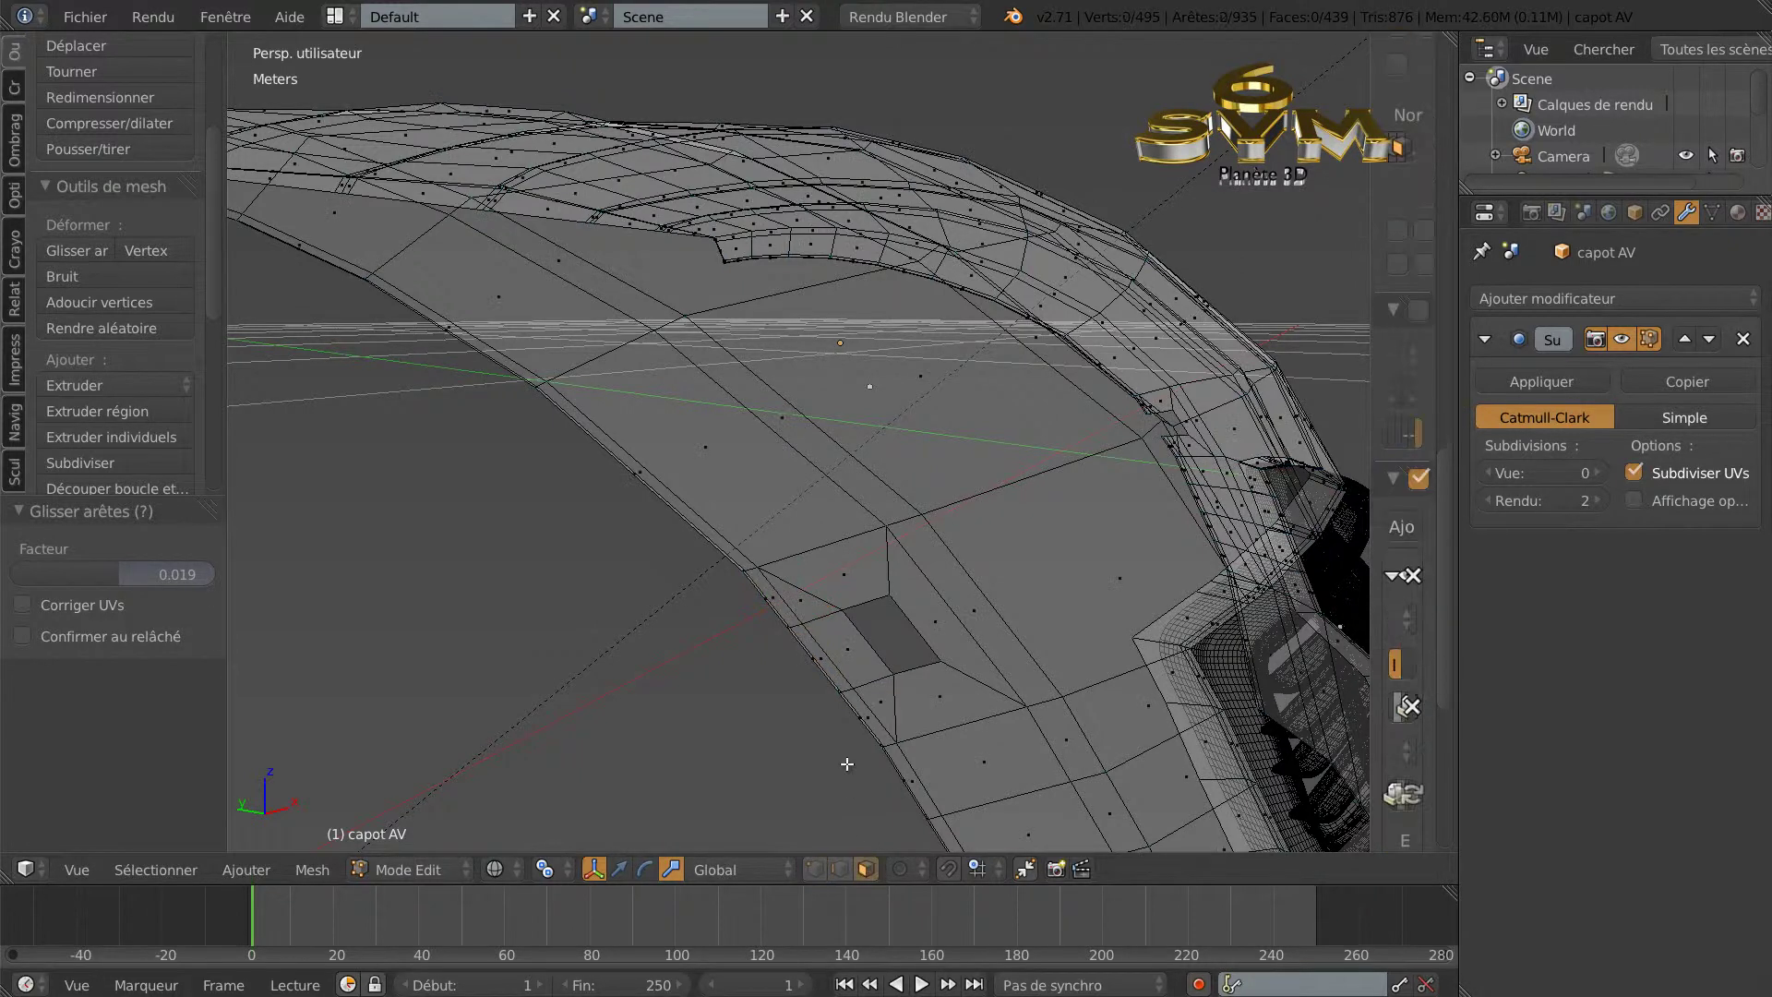
right_click(844, 666)
right_click(801, 673, "shift")
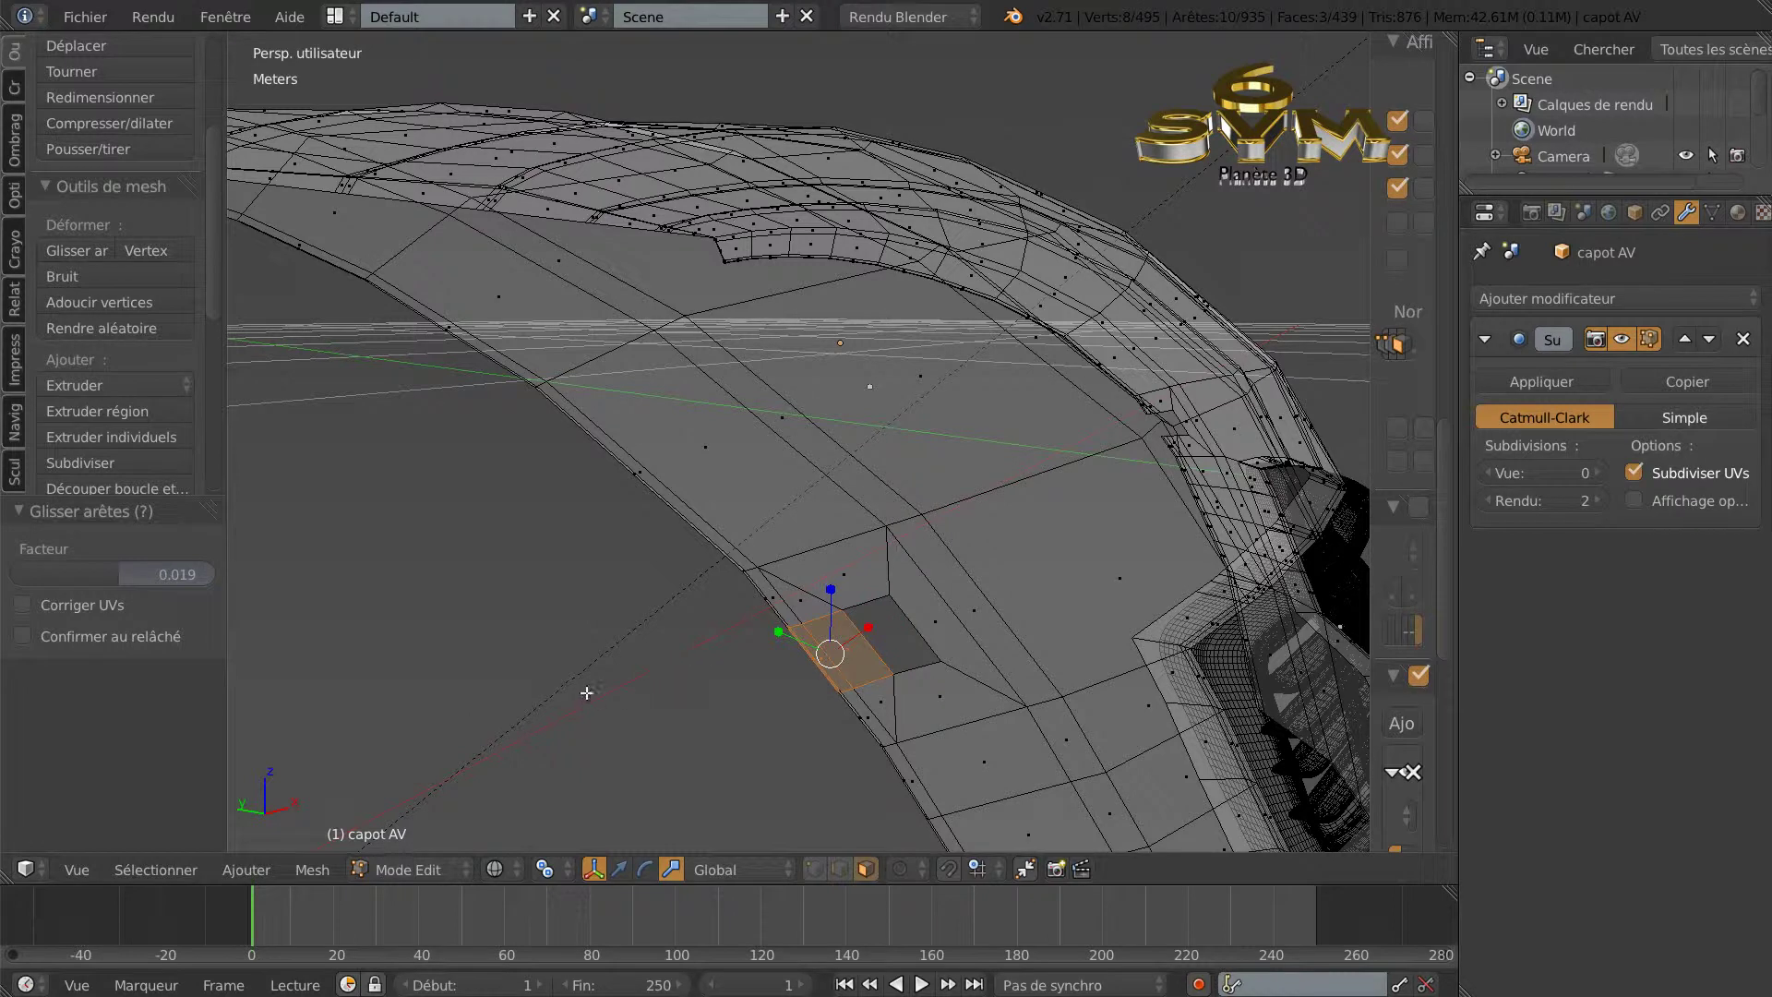
key("x")
left_click(522, 681)
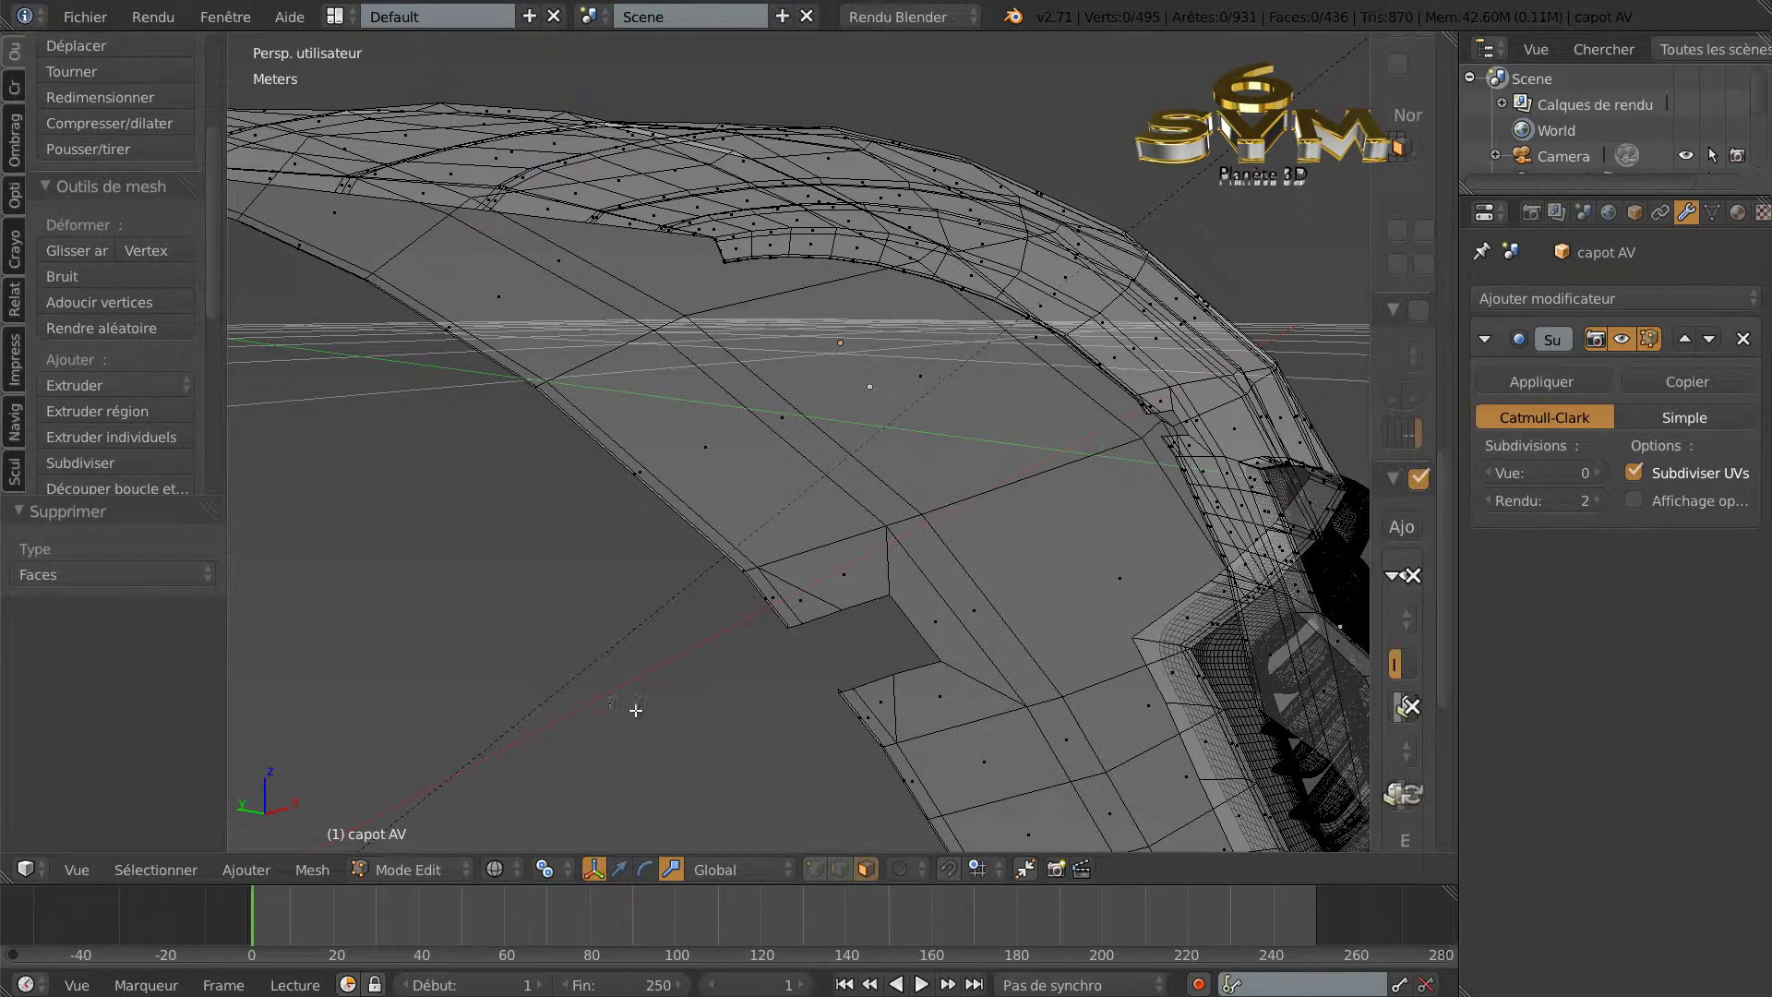
Scale the inner edges of both side notches together to about 0.502.
left_click(839, 867)
right_click(913, 623)
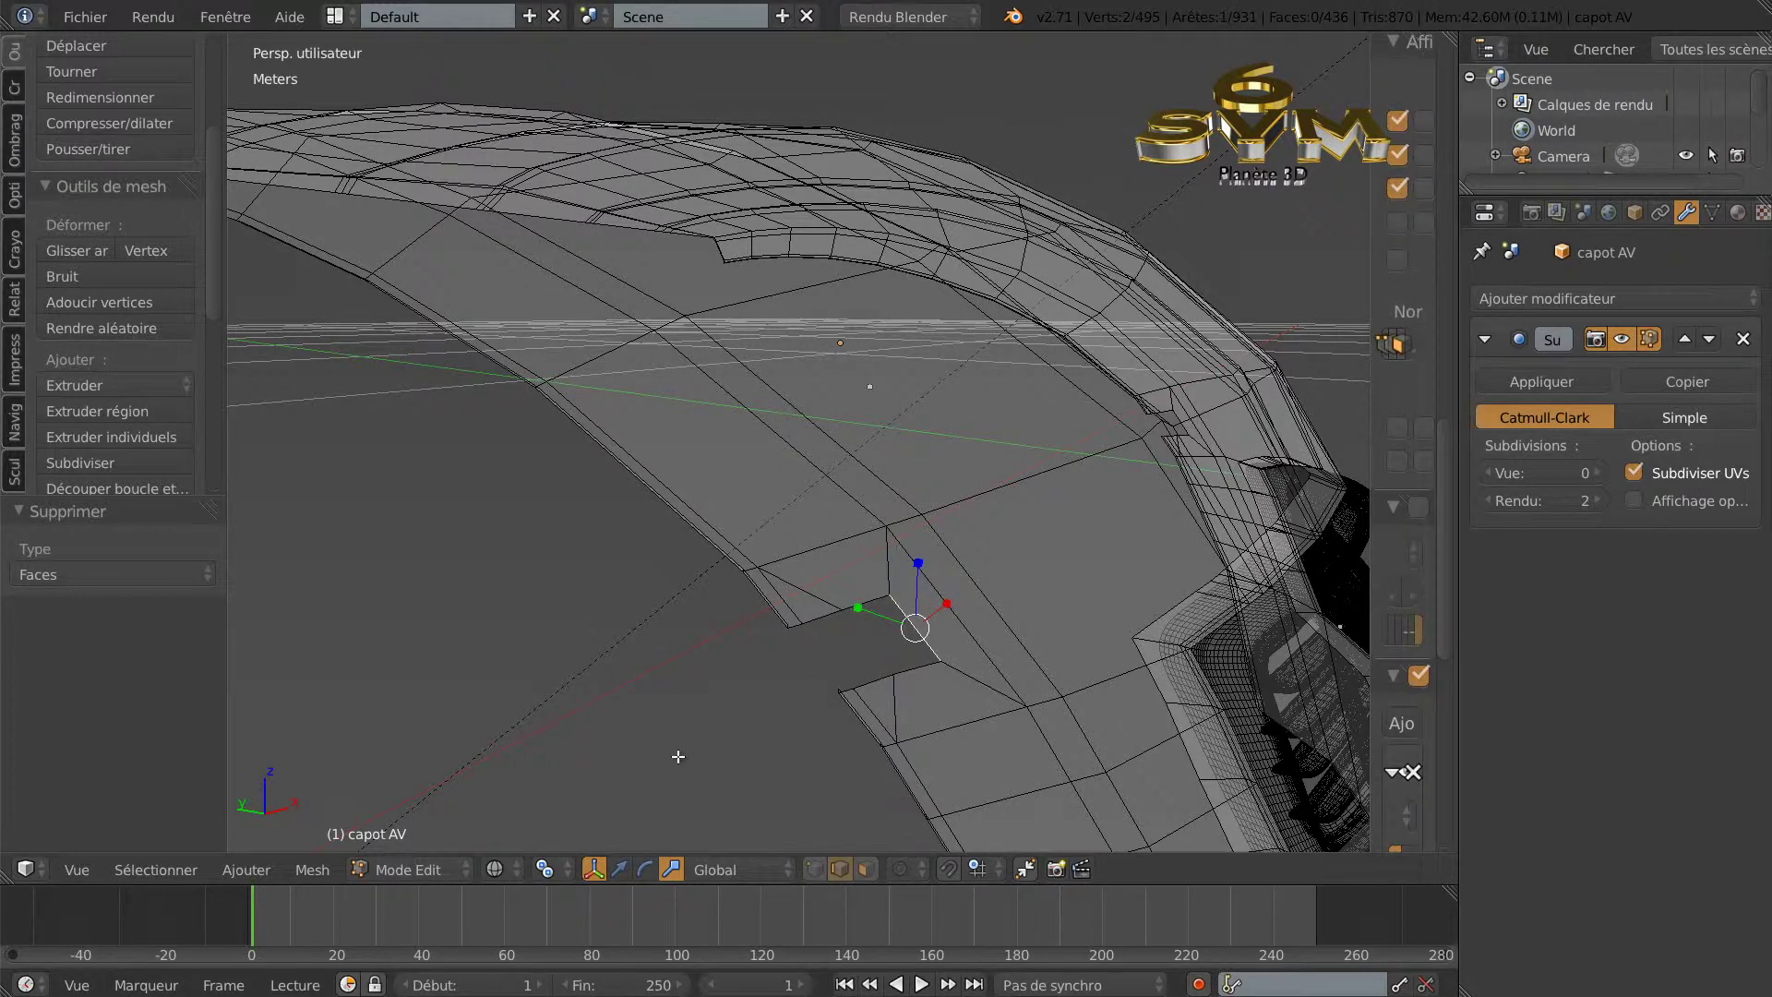
middle_click_drag(768, 767, 565, 806)
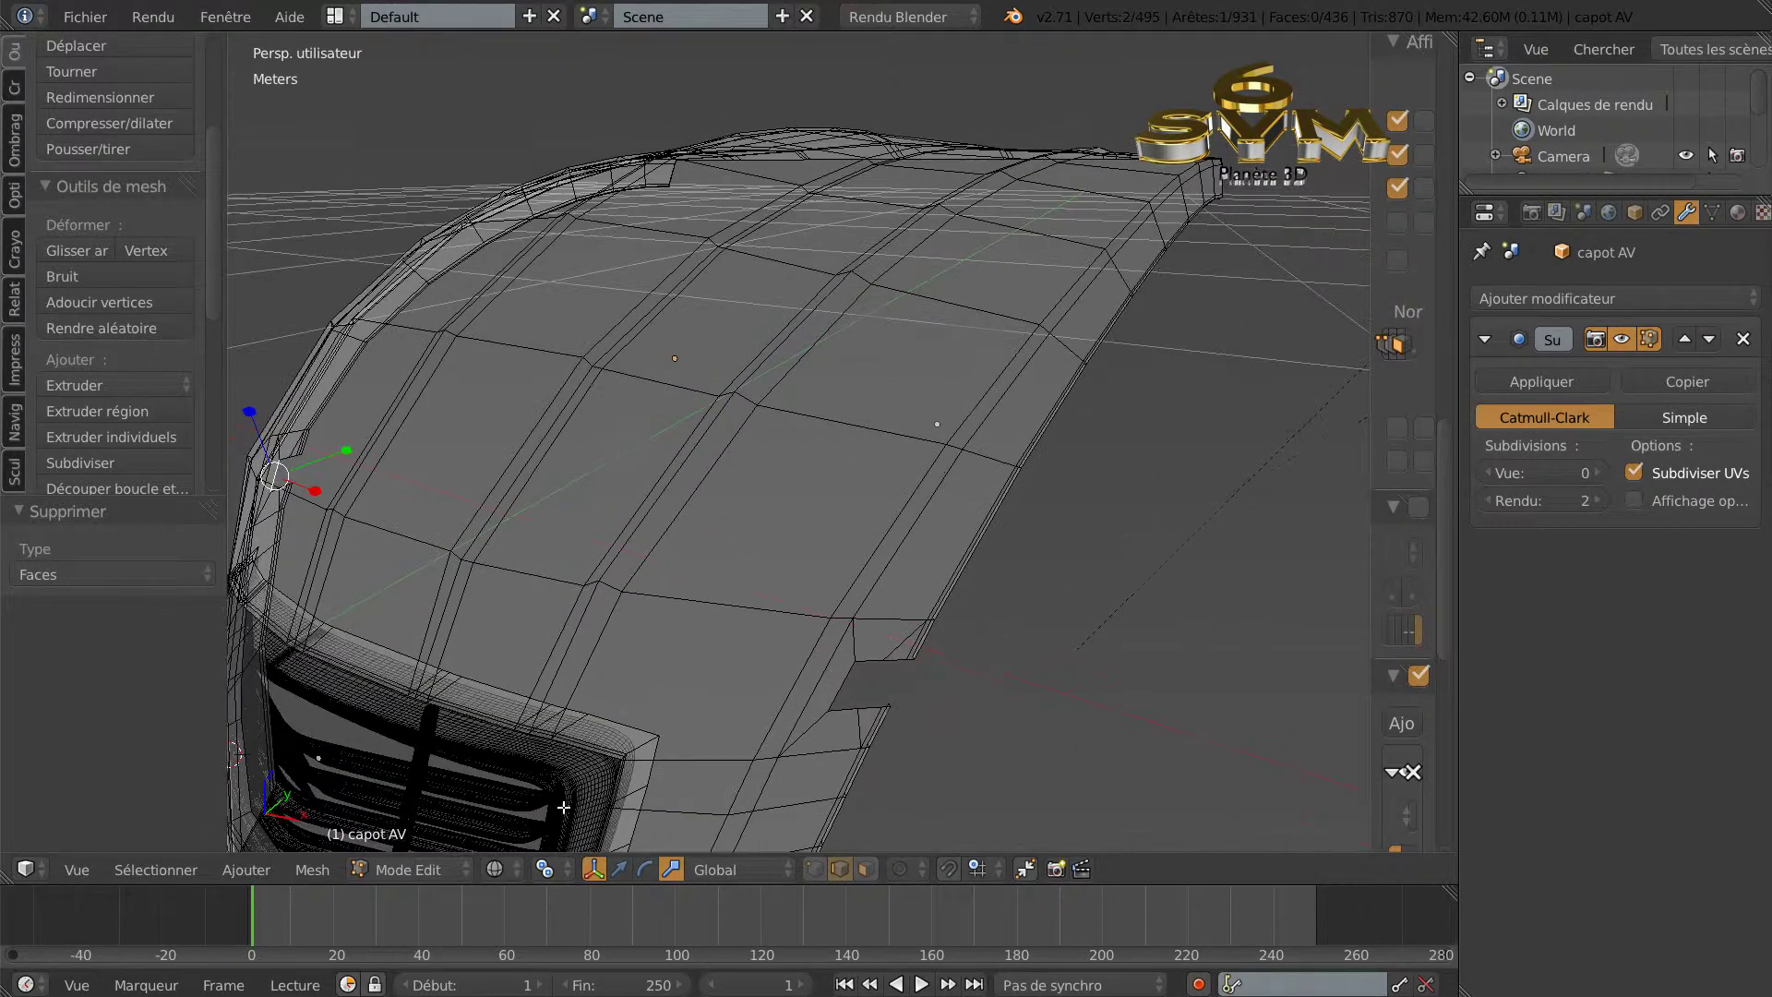
right_click(837, 689, "shift")
scroll(721, 796, "down", 4)
middle_click_drag(721, 796, 767, 772)
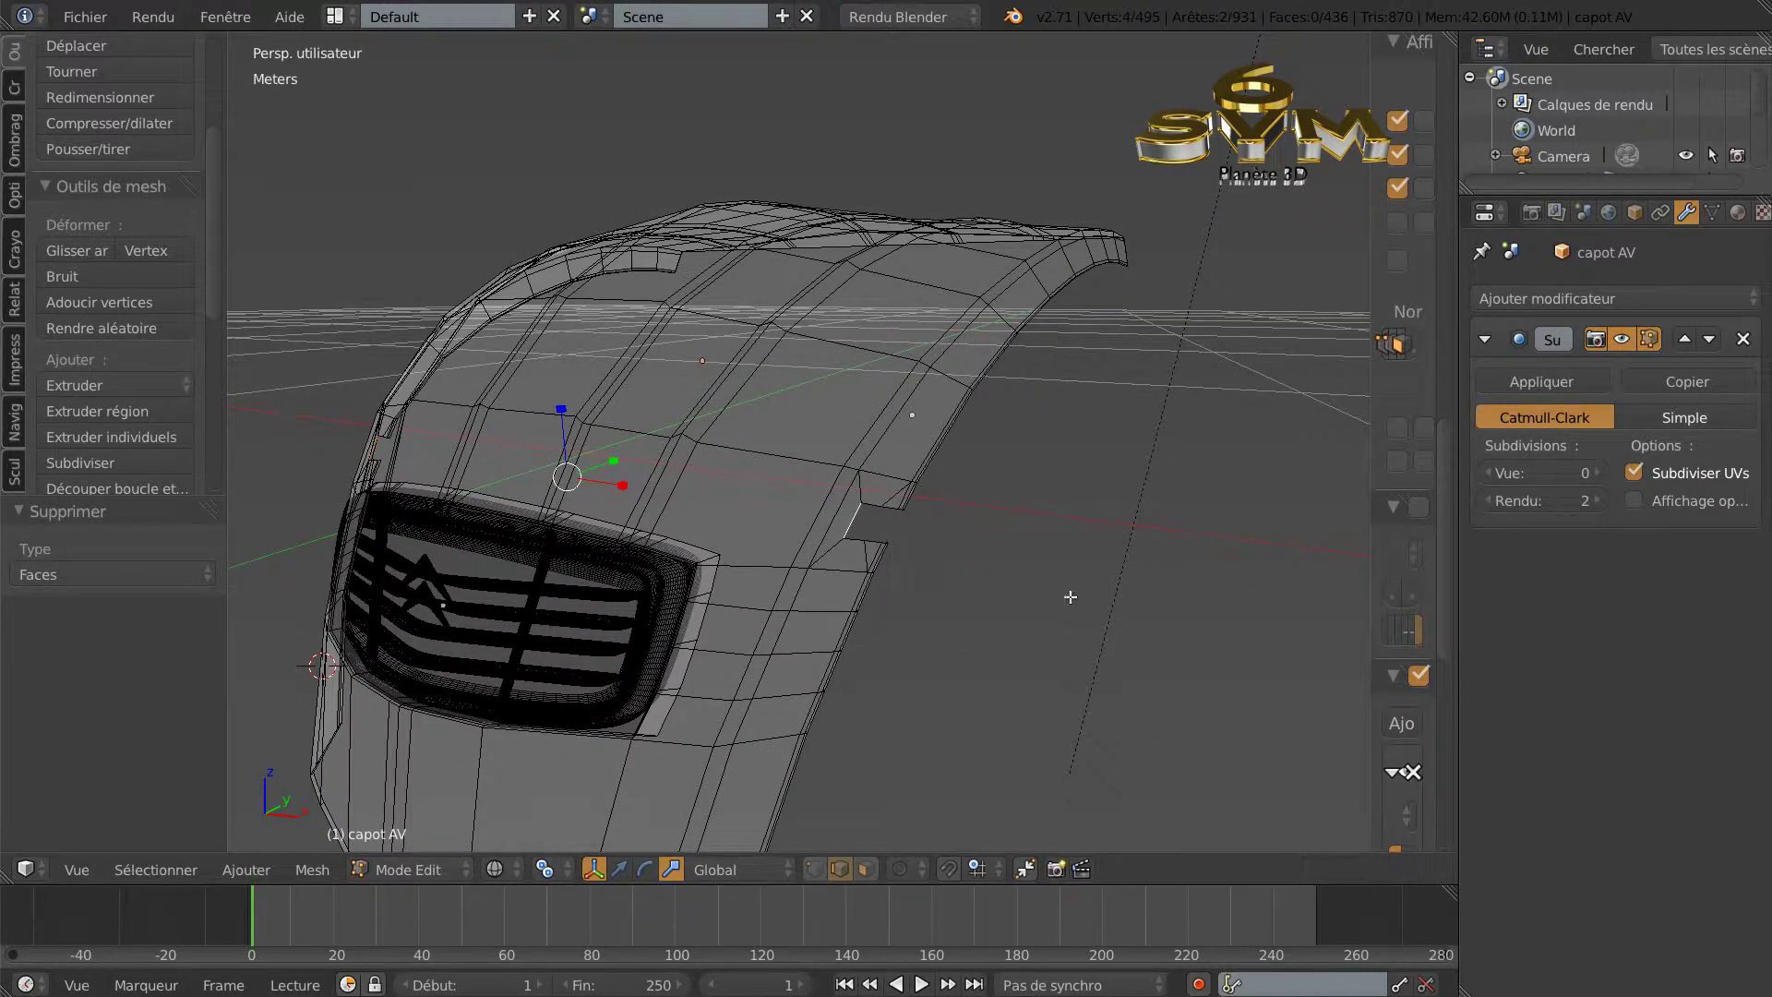
key("s")
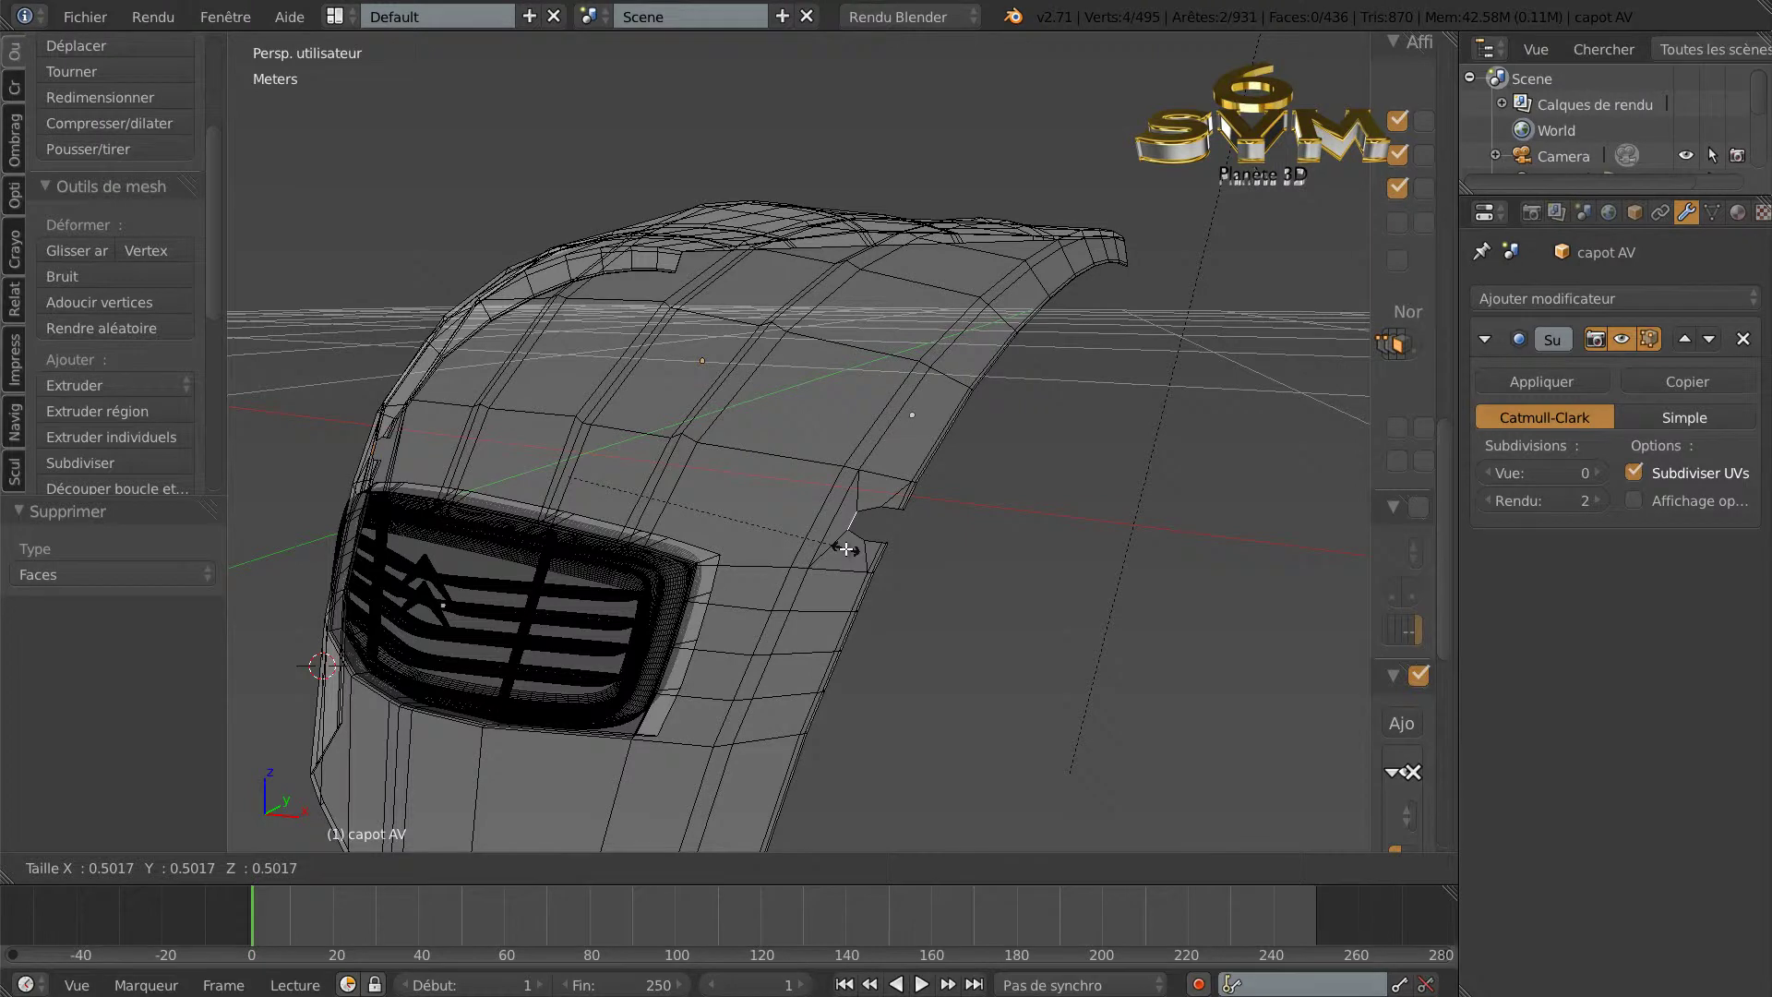
left_click(846, 549)
Vertex-slide the +X notch's inner corners outward along its sides, the rear one by about 0.688 and the front one by about 0.615.
scroll(979, 718, "up", 5)
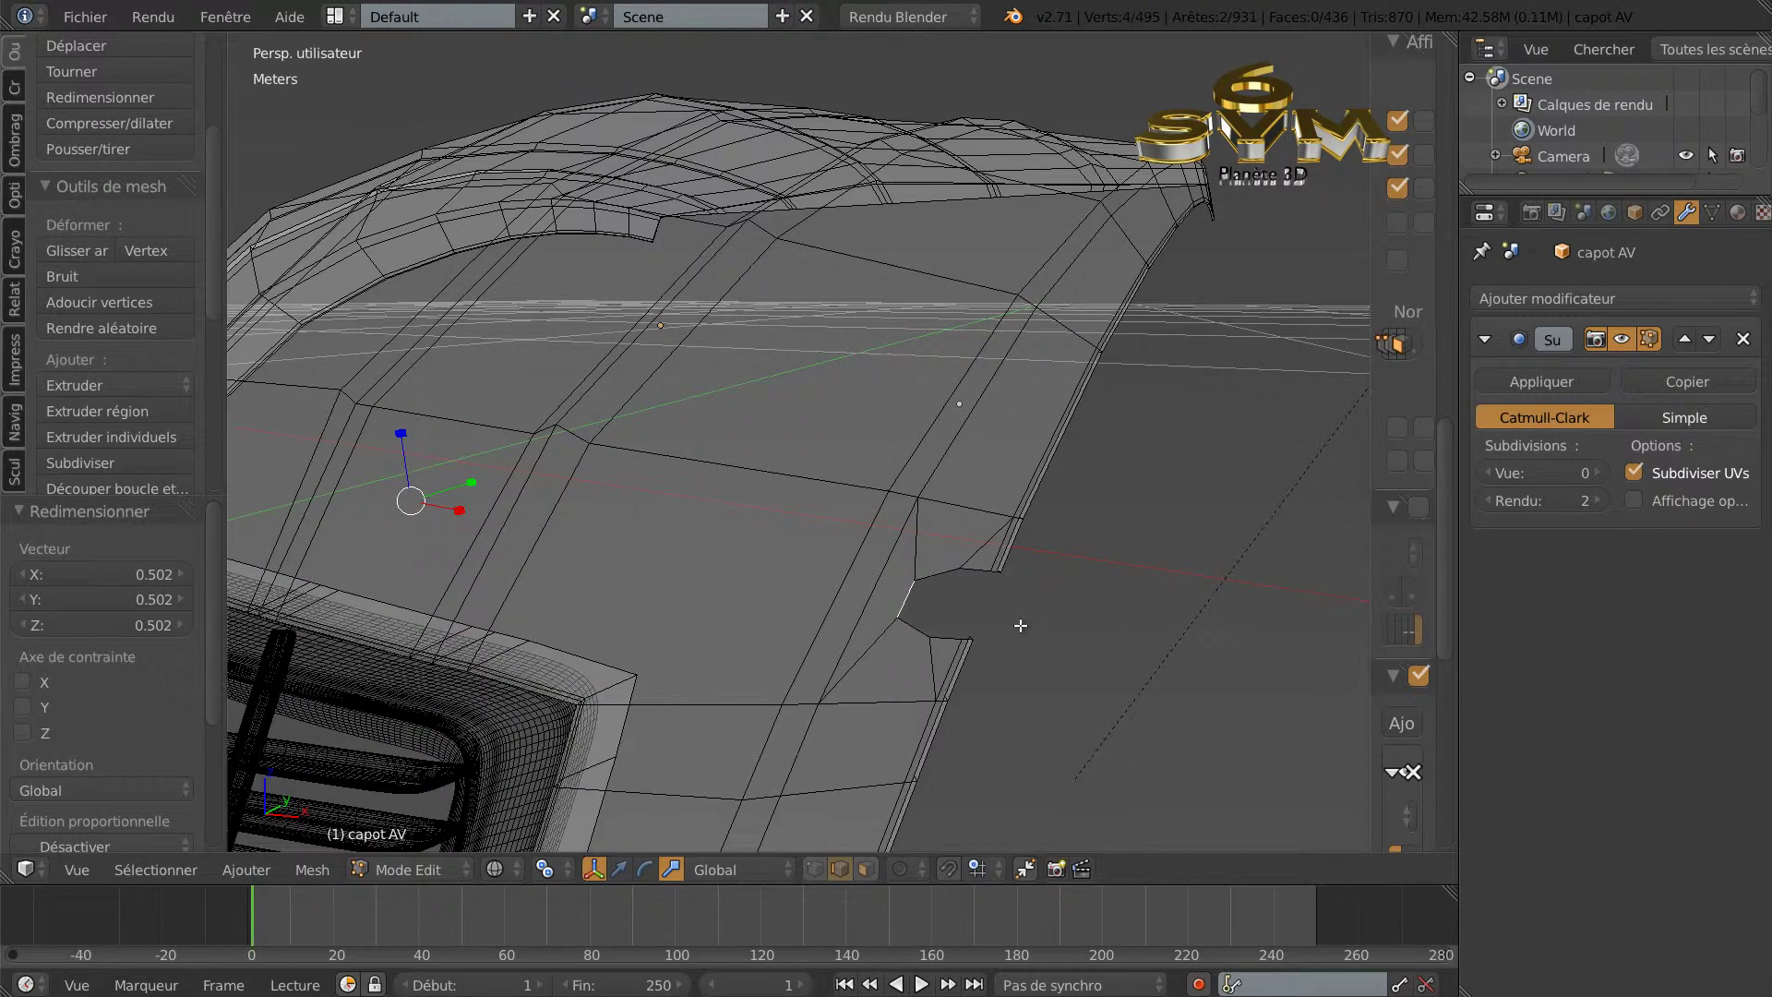
middle_click_drag(979, 671, 973, 671)
left_click(813, 868)
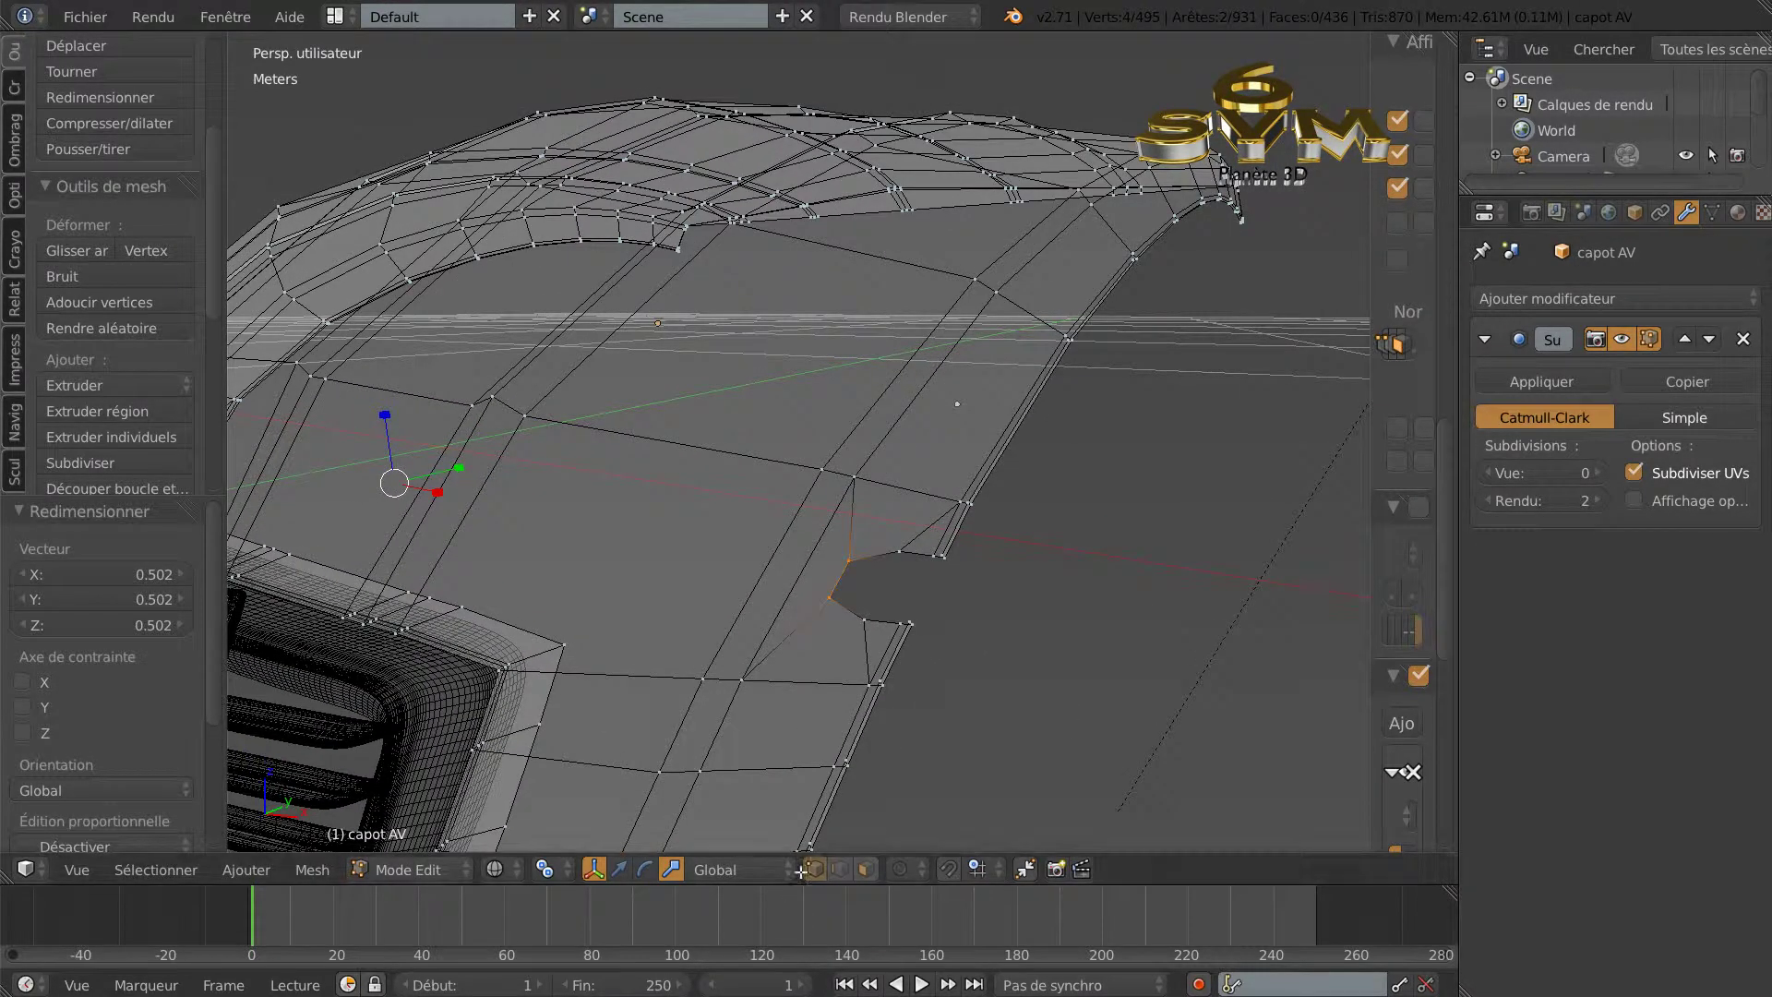
right_click(846, 559)
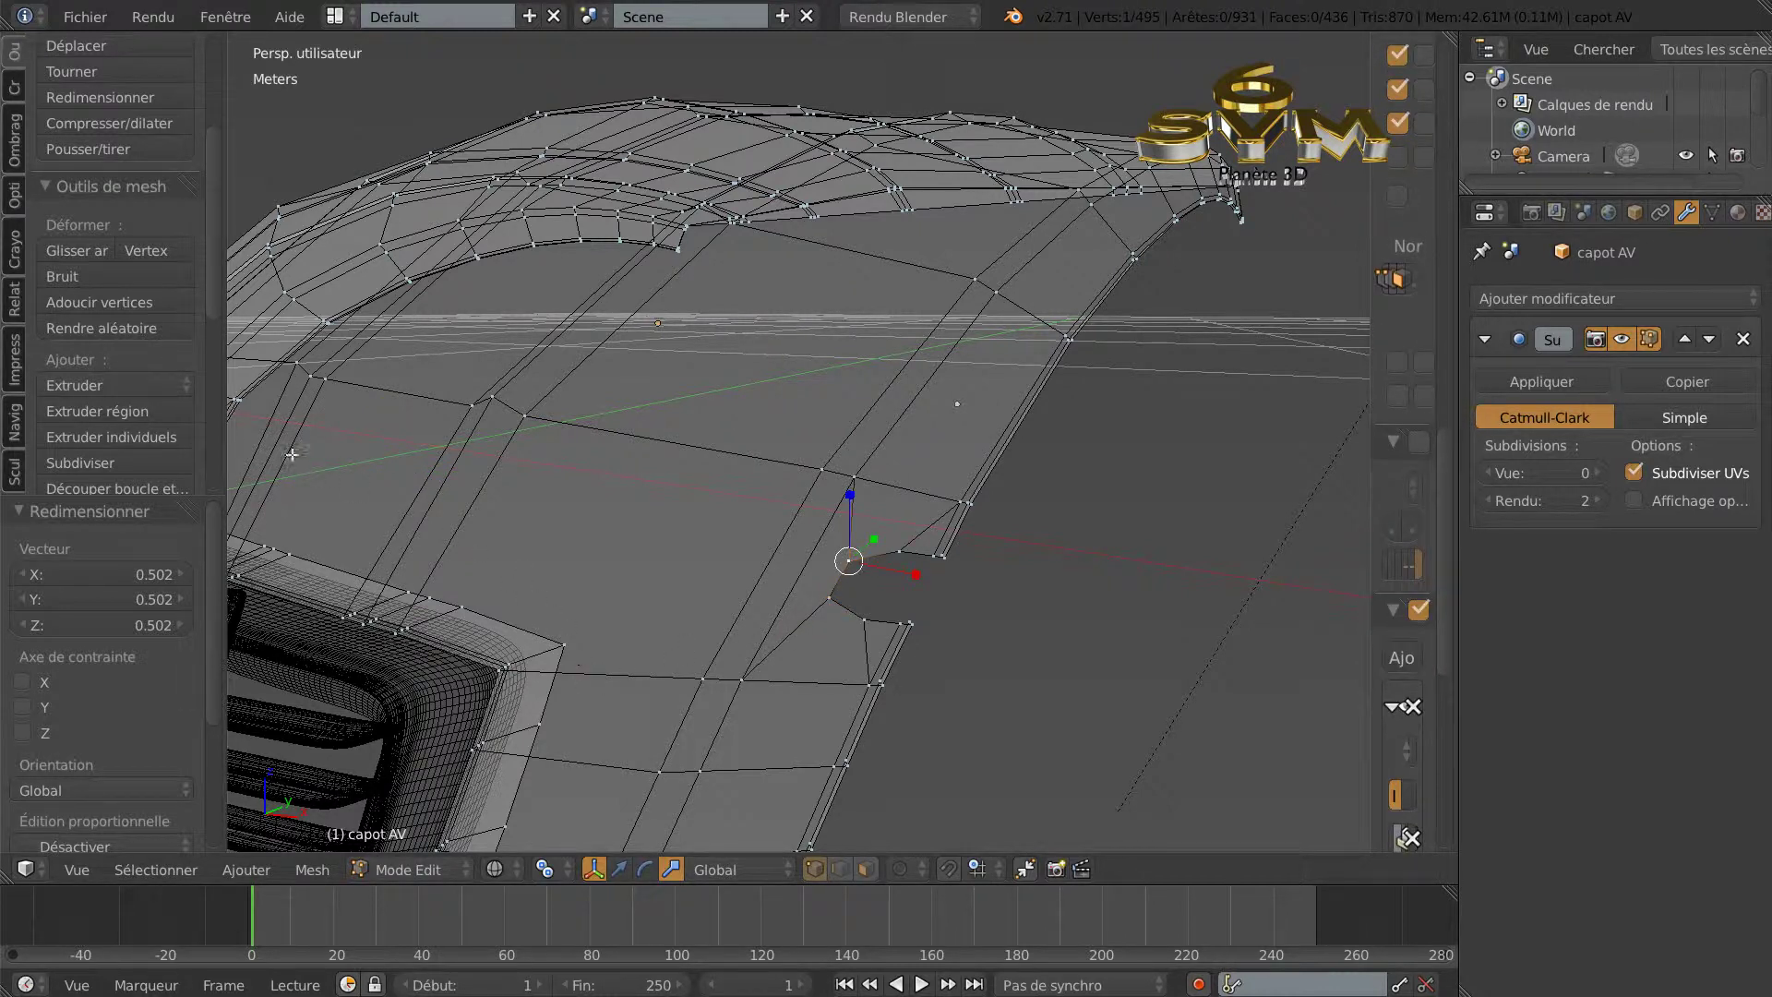
left_click(144, 251)
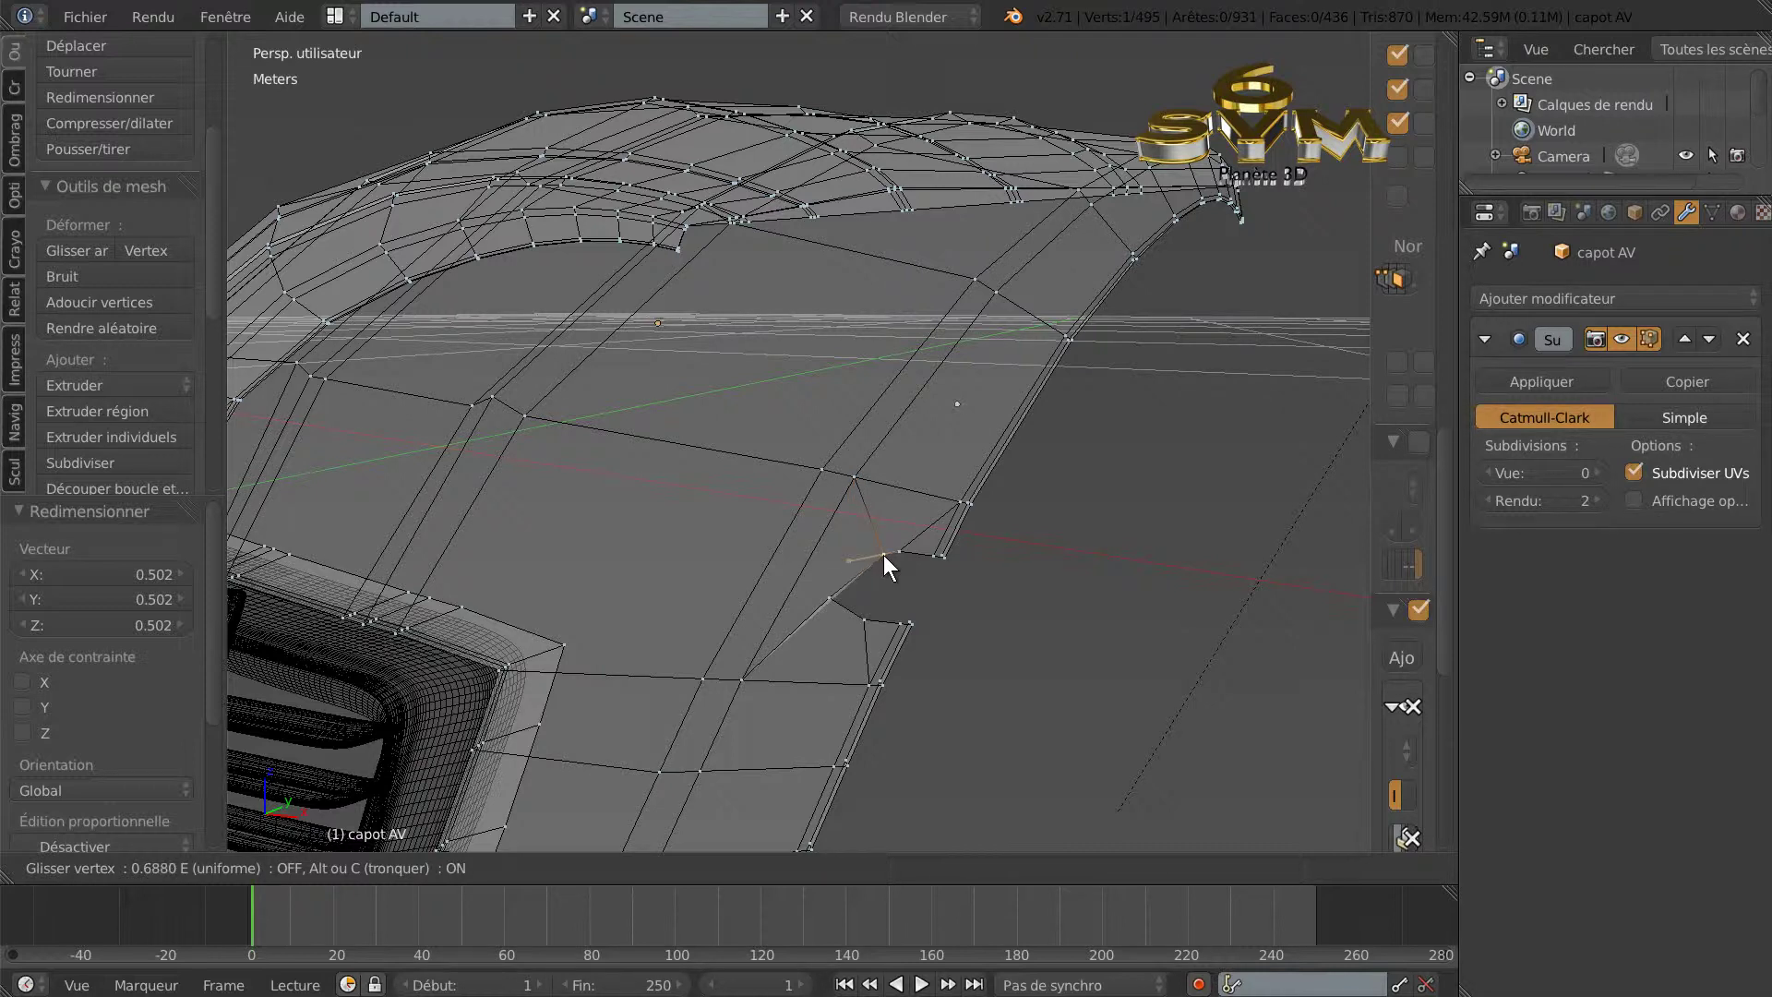
left_click(883, 556)
right_click(832, 602)
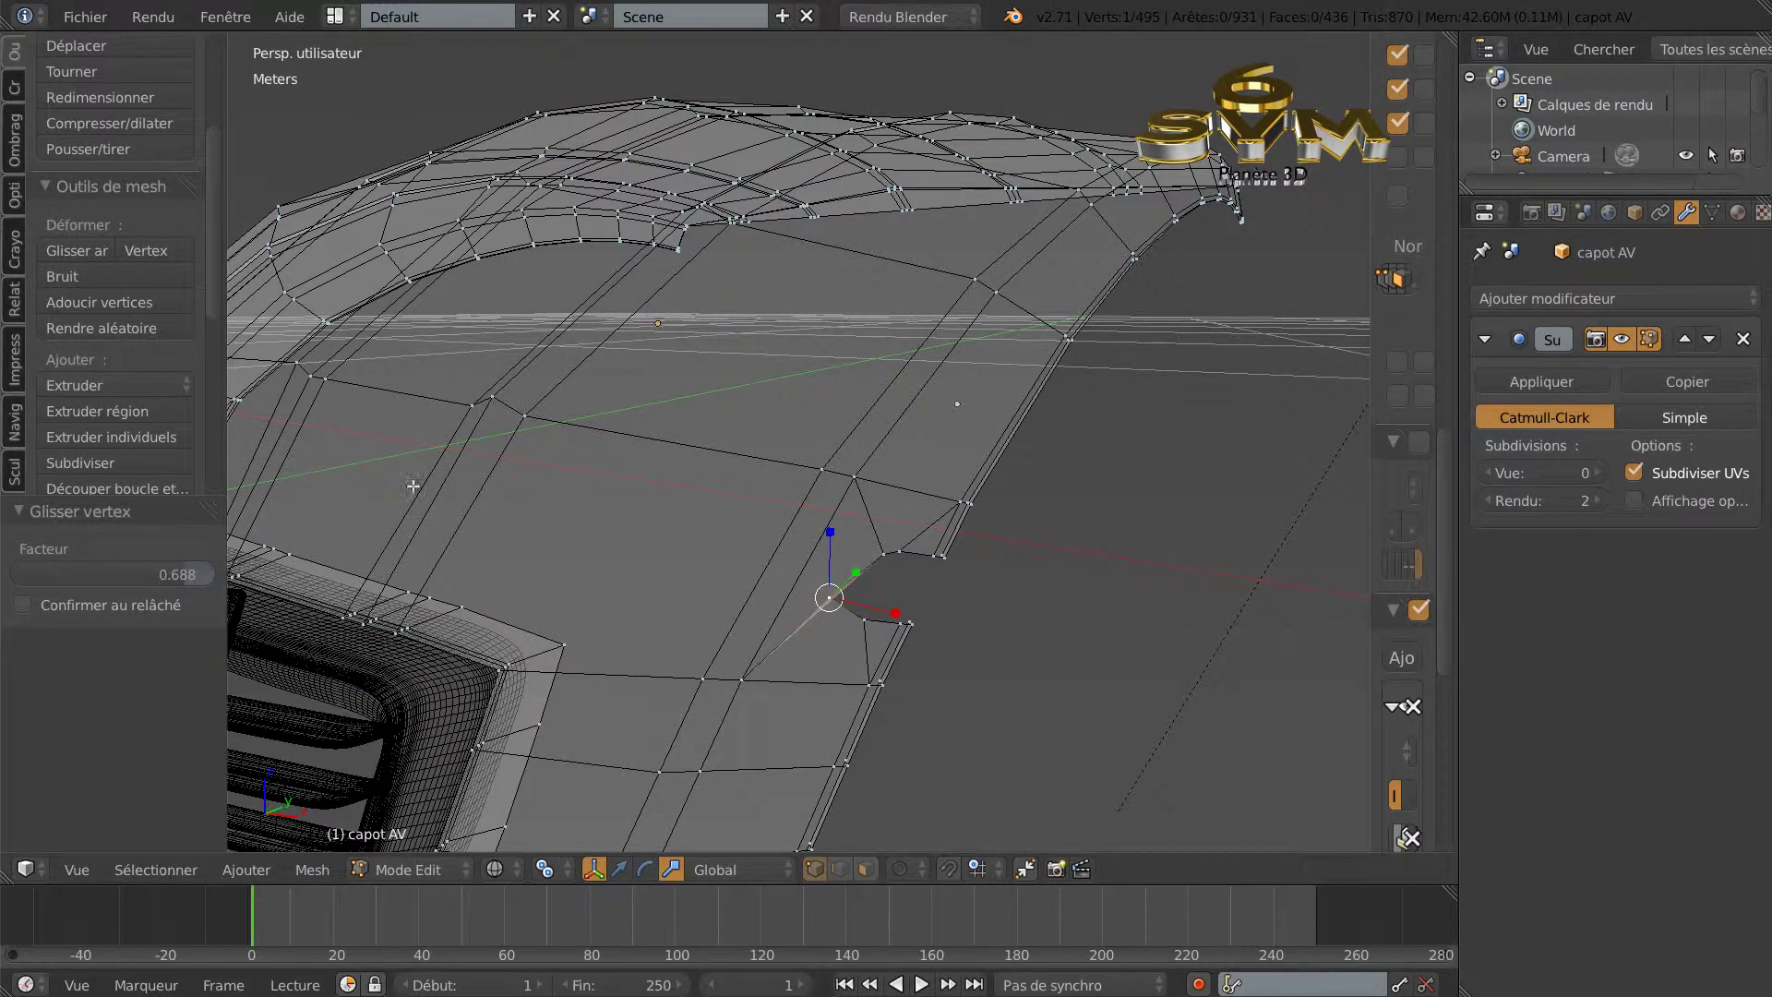
left_click(158, 249)
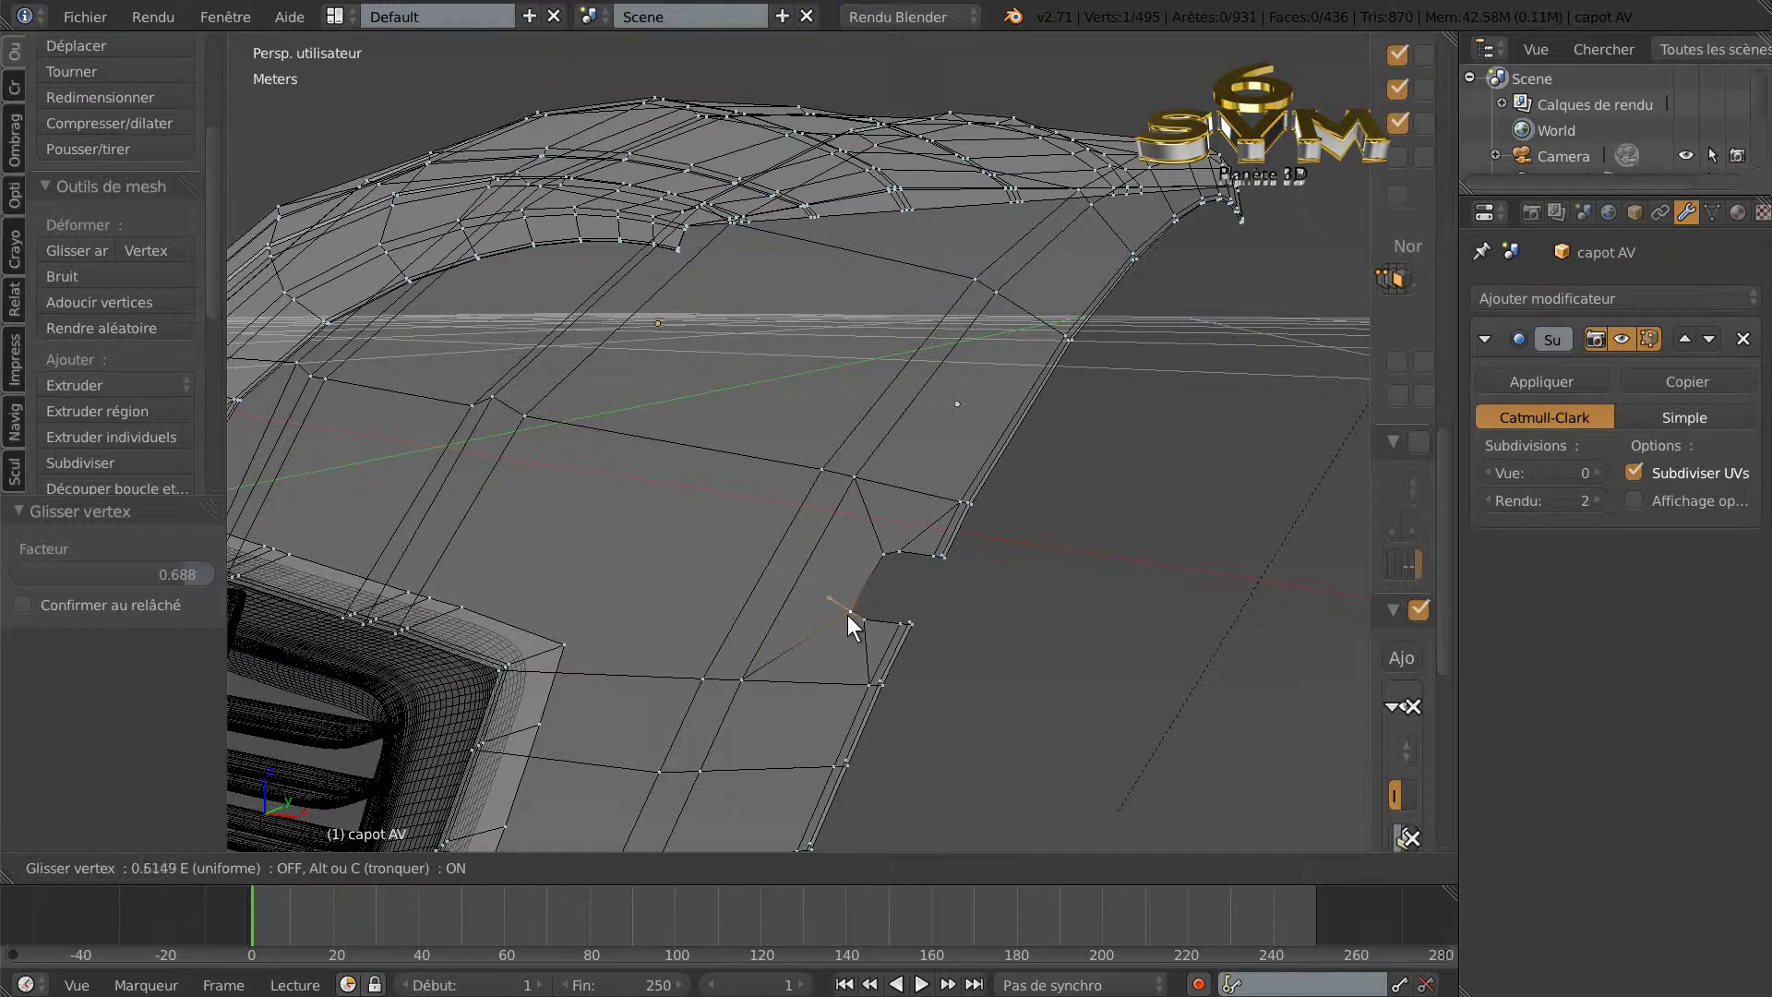
left_click(847, 615)
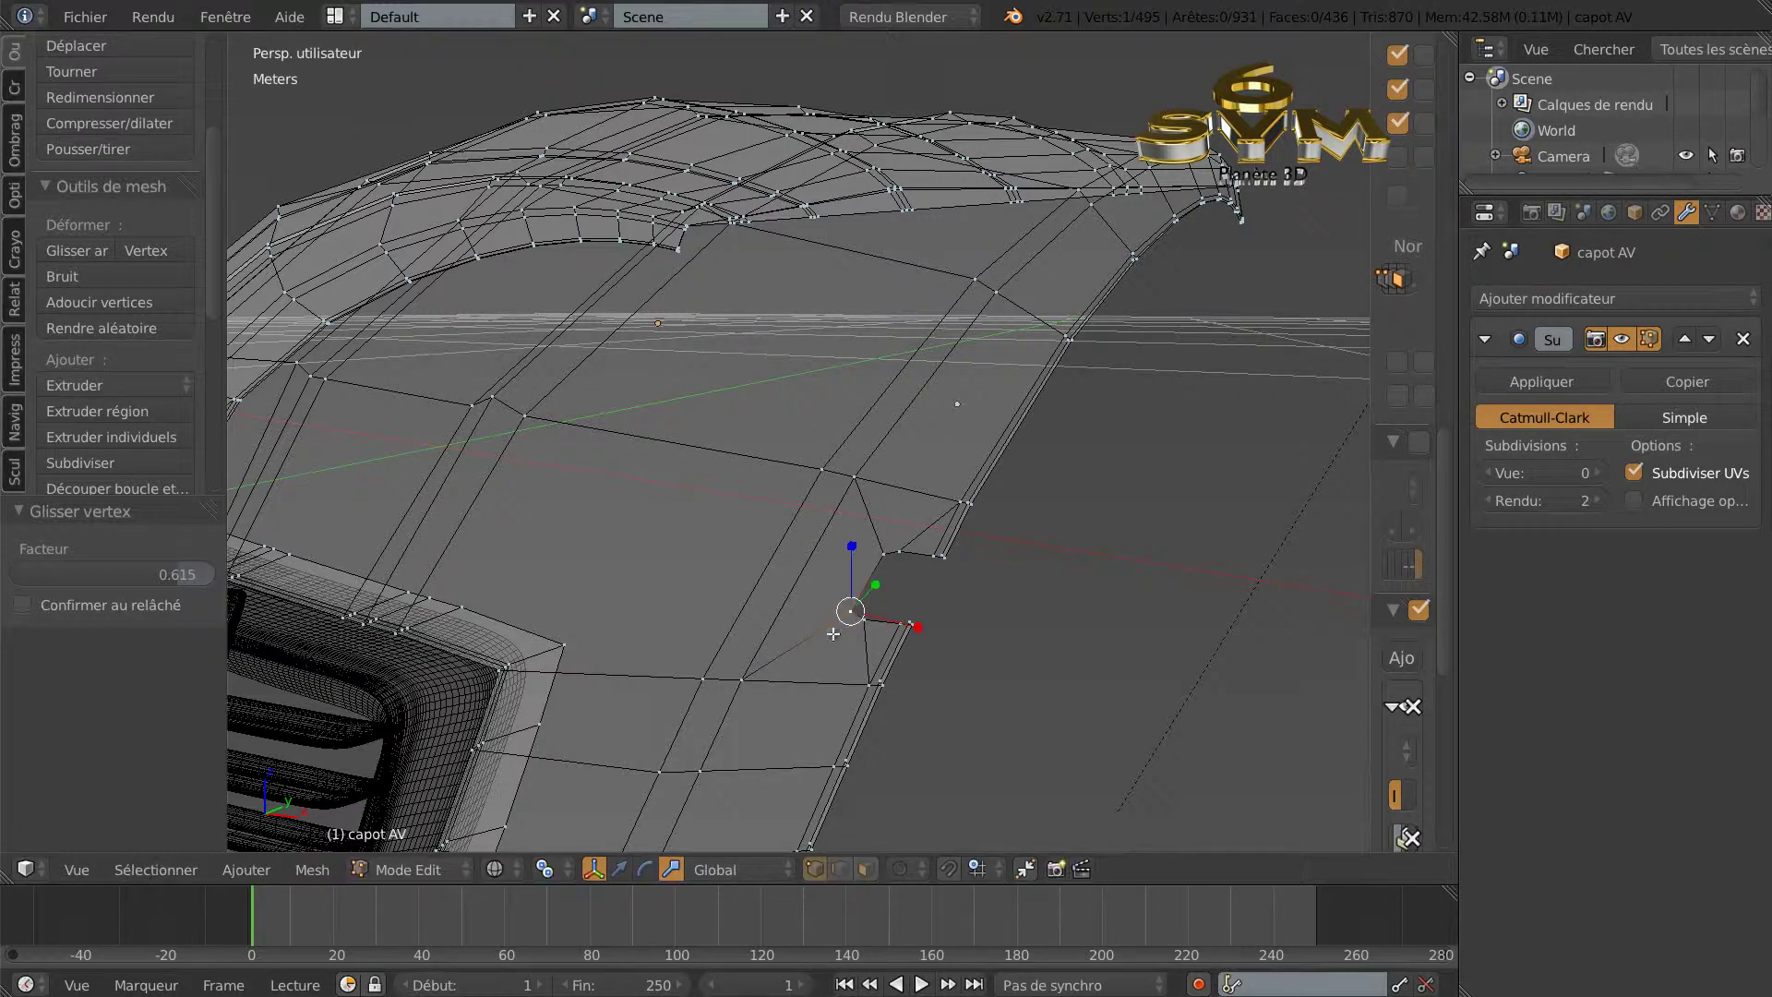
scroll(1094, 707, "up", 3)
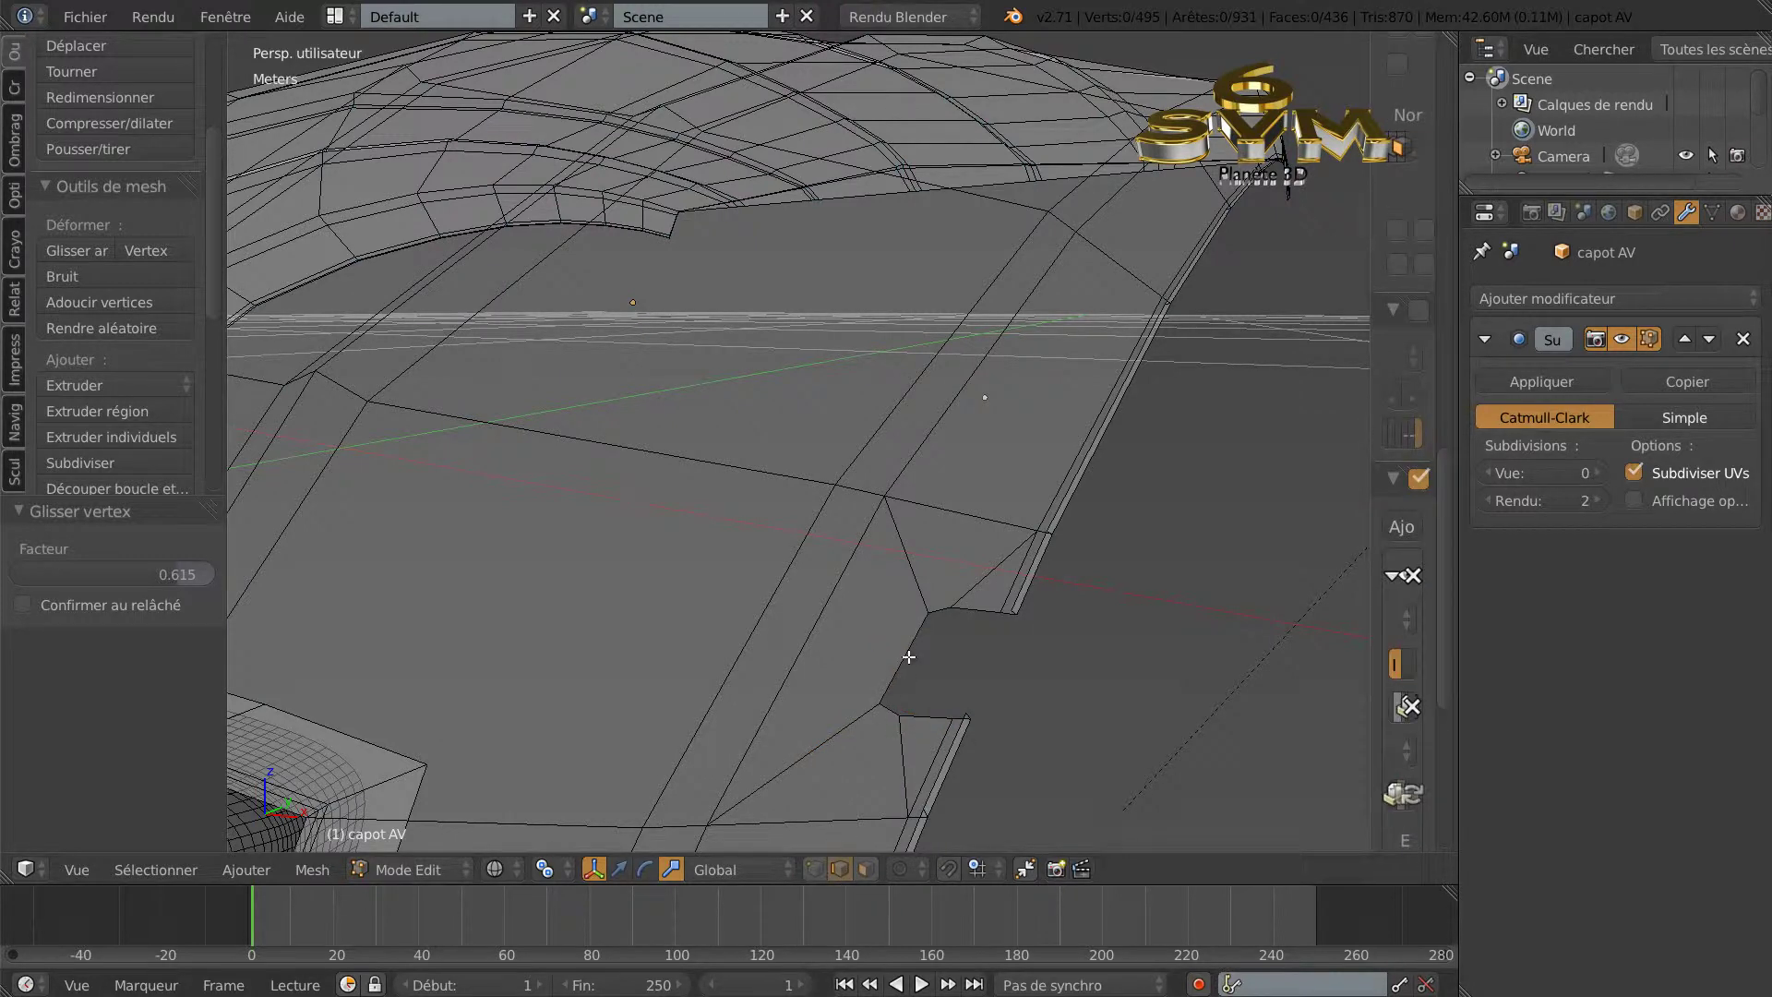
right_click(900, 659)
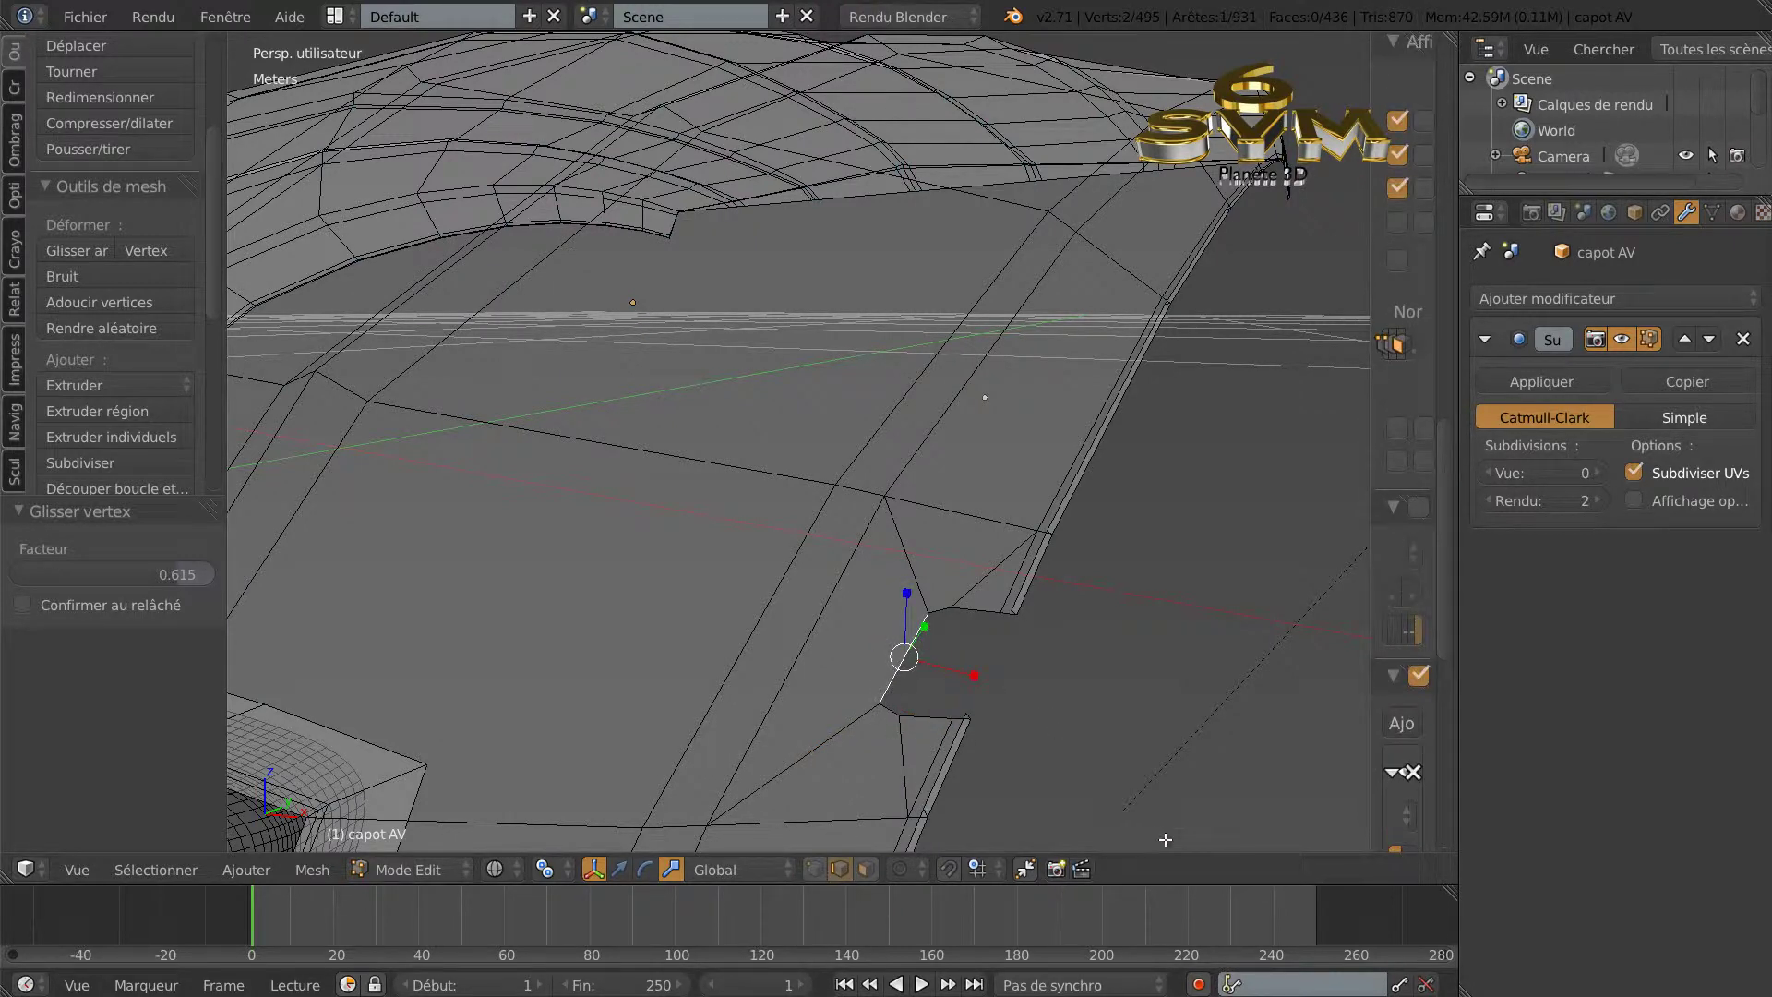
key("s")
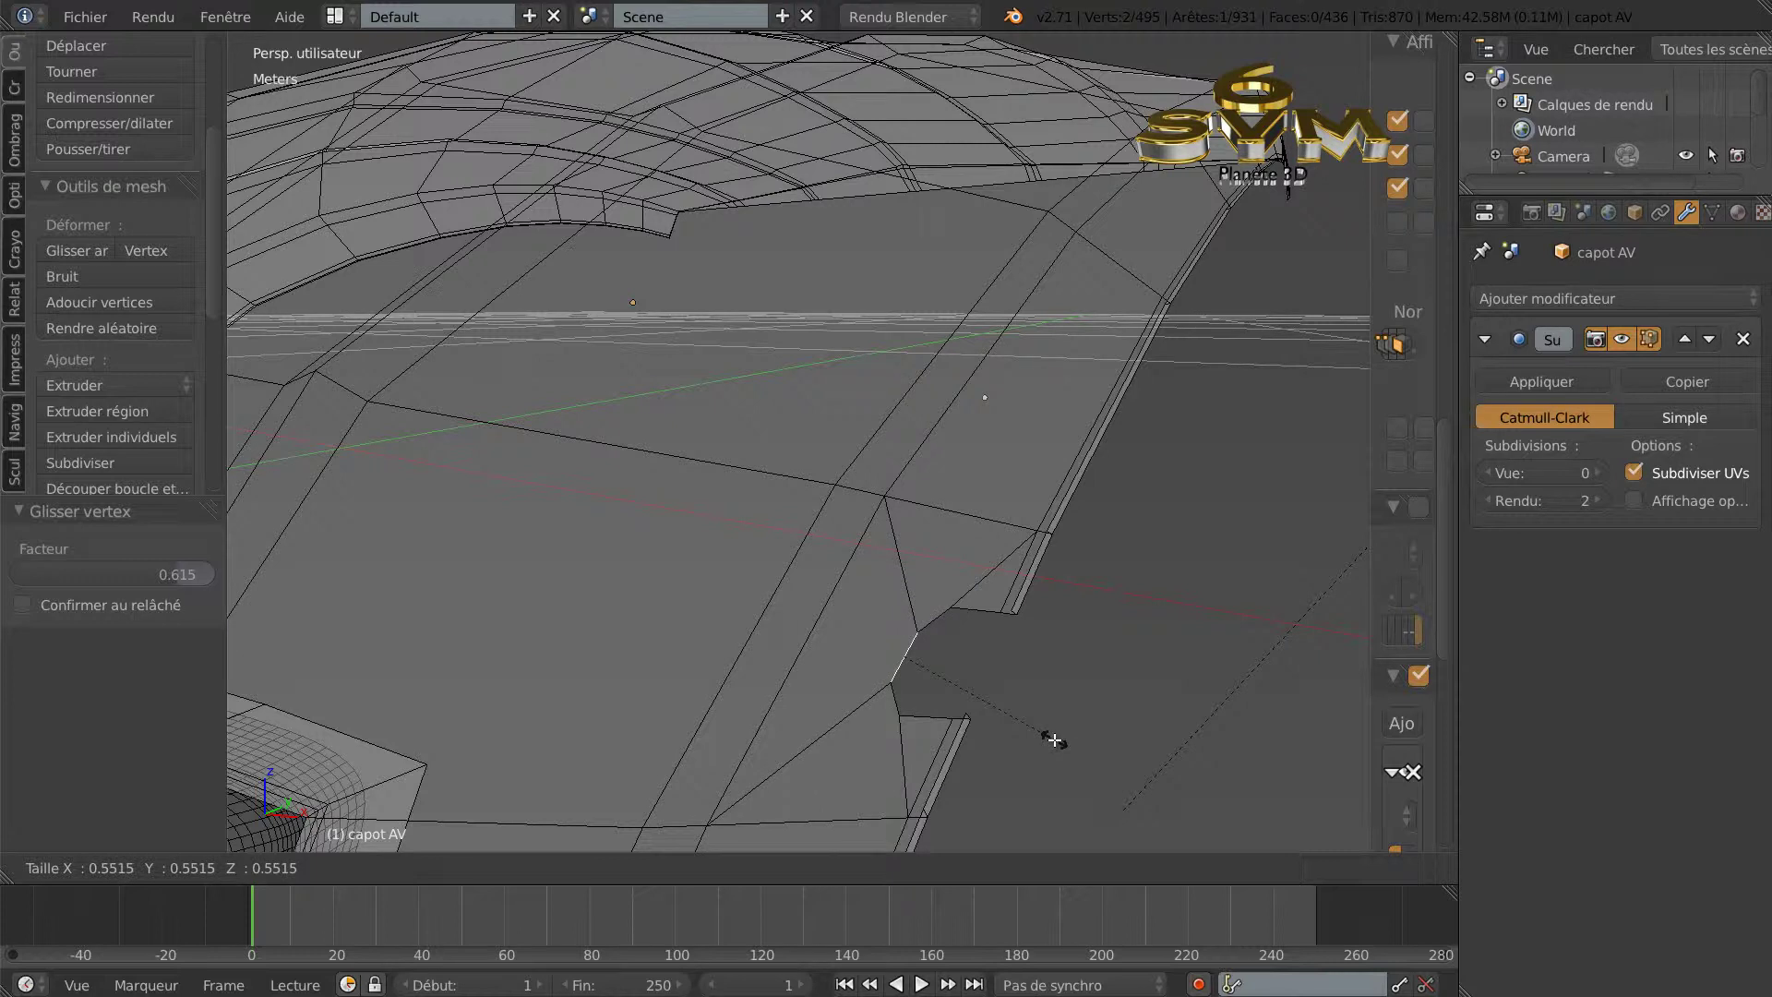
left_click(1055, 740)
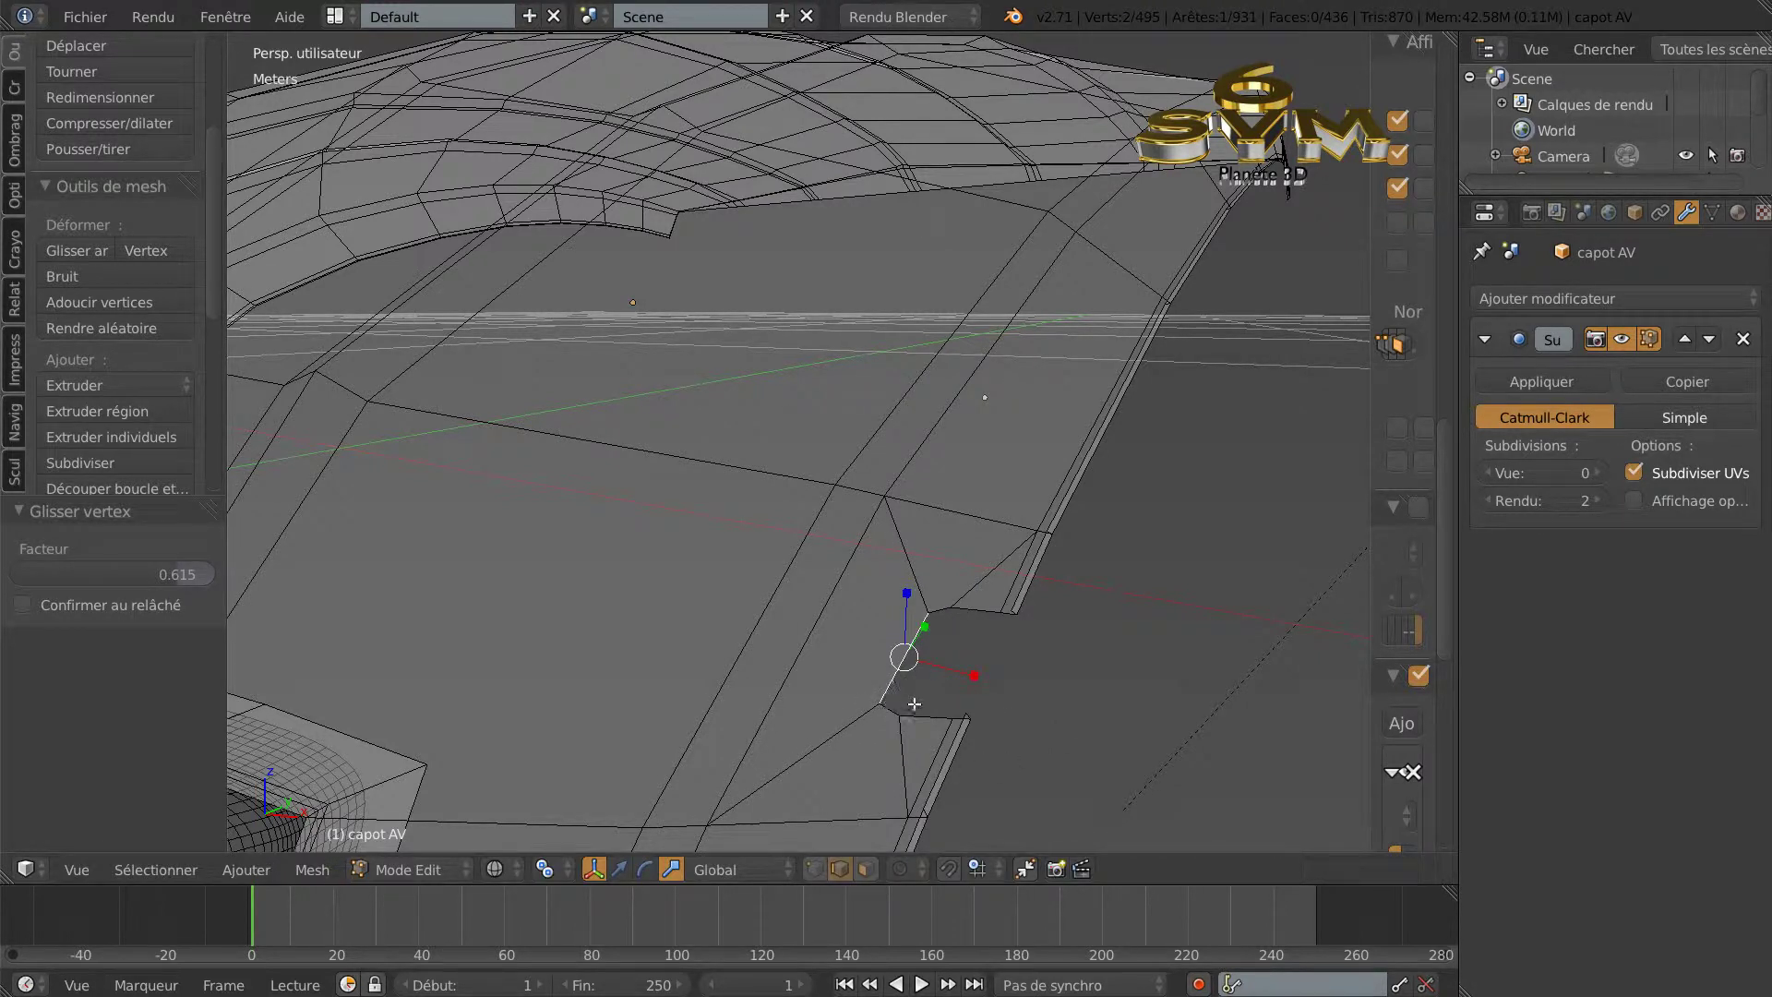
Vertex-slide the -X notch's inner corners outward along its sides, the front one by about 0.693 and the rear one by about 0.716.
scroll(862, 723, "down", 3)
middle_click_drag(873, 692, 962, 684)
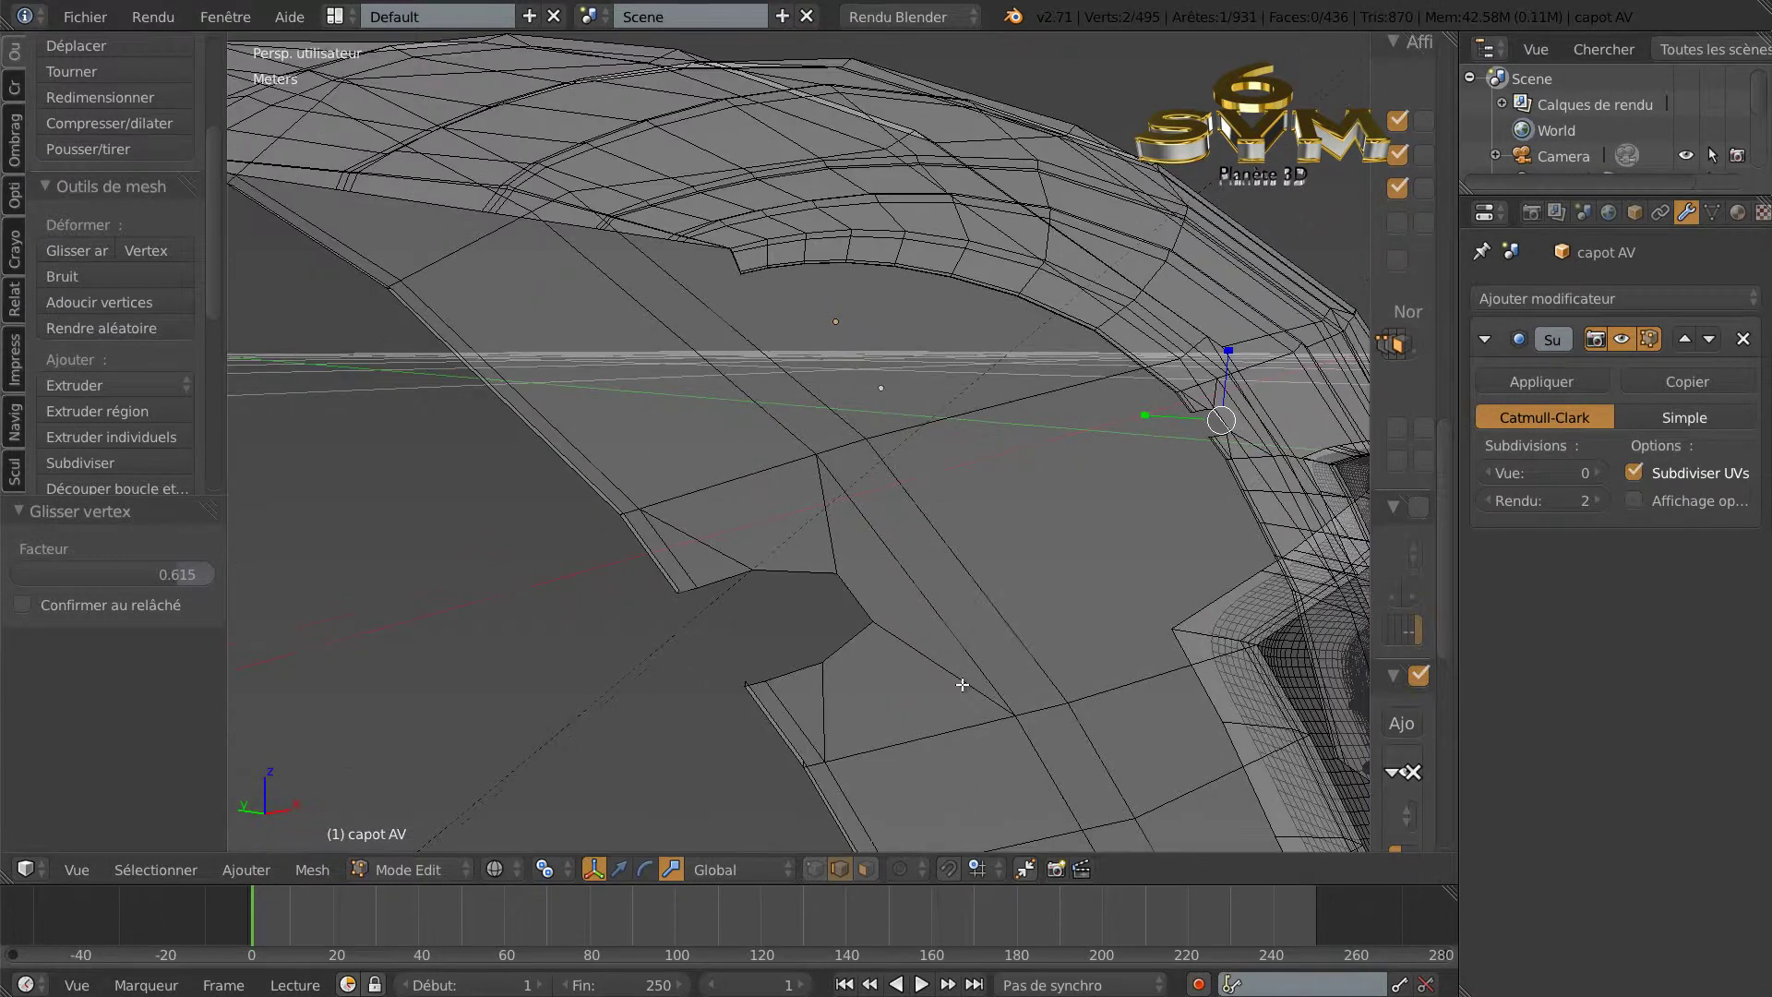
left_click(814, 868)
right_click(873, 623)
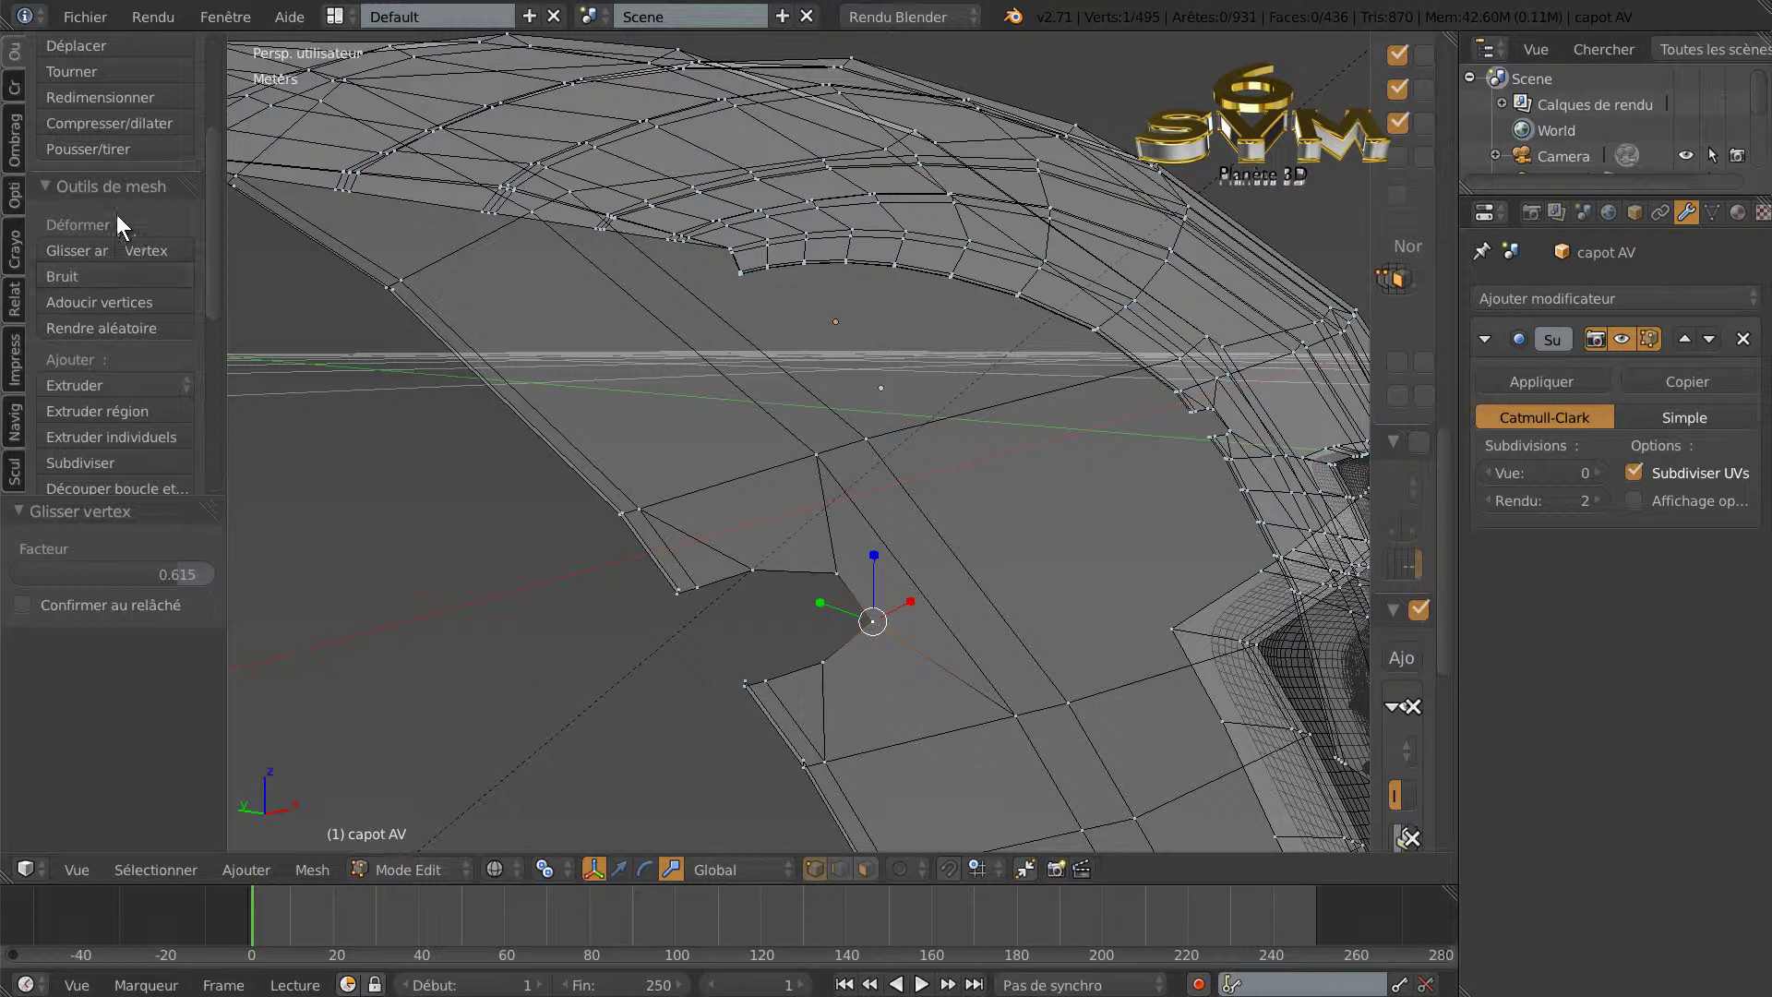
left_click(154, 248)
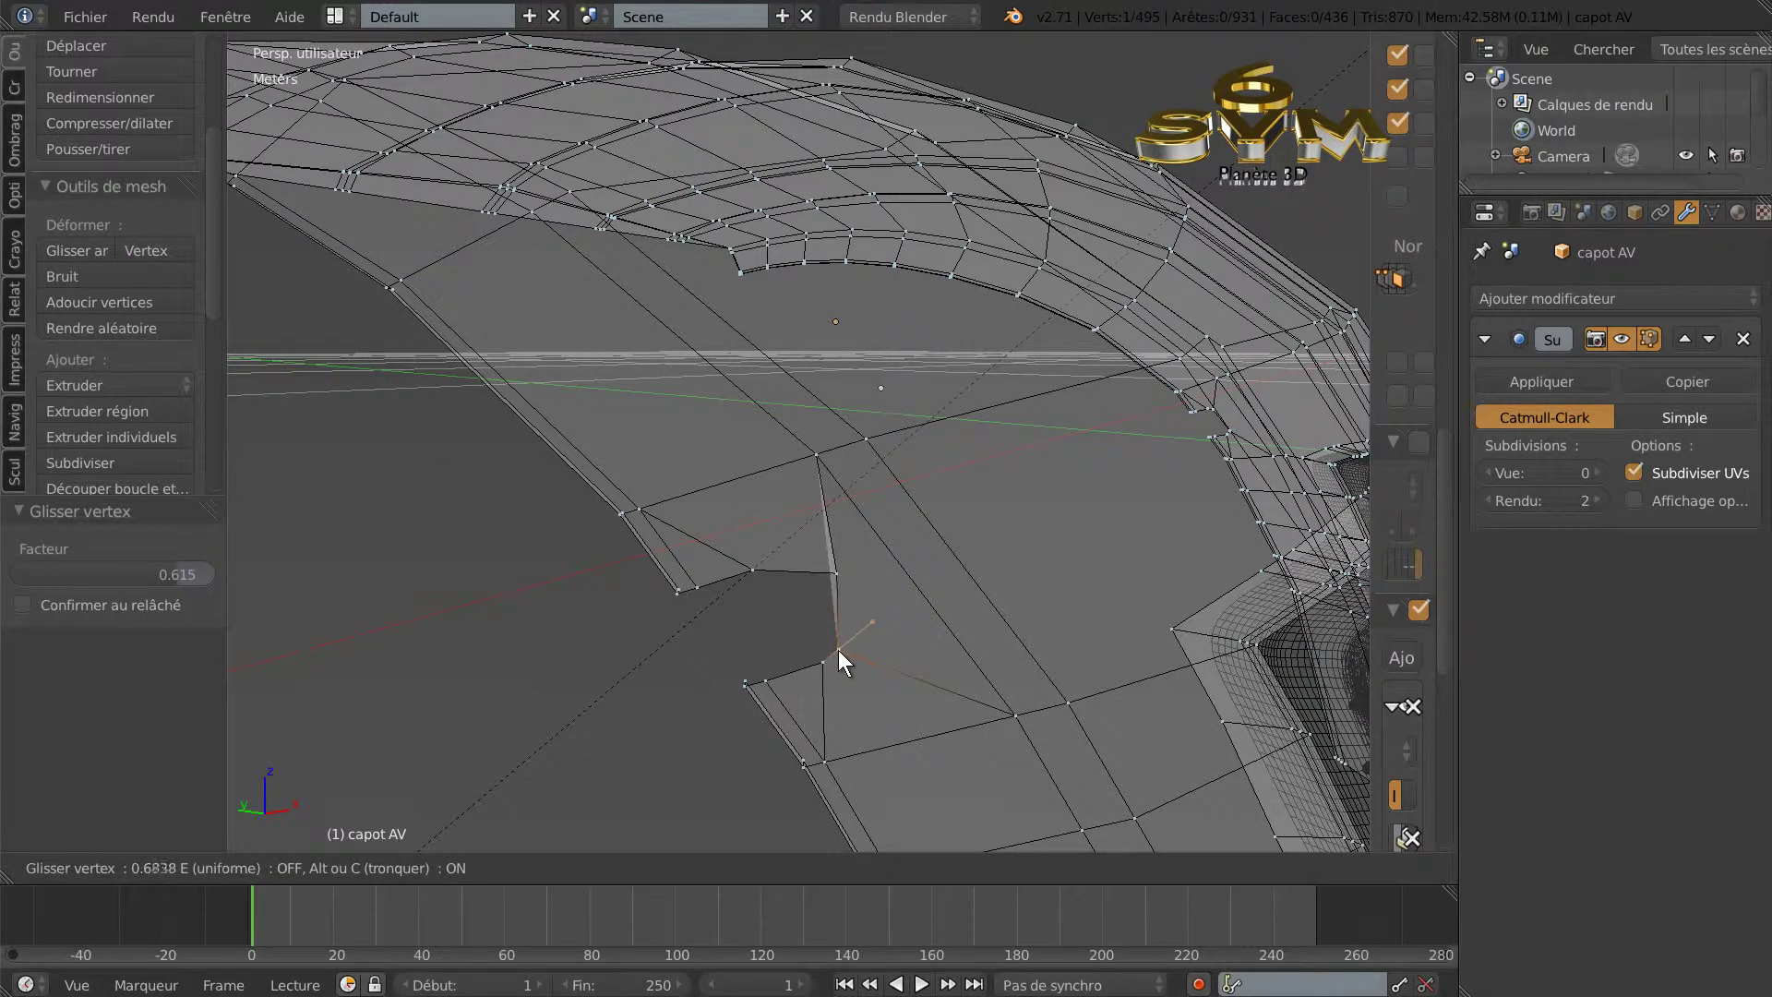
left_click(838, 650)
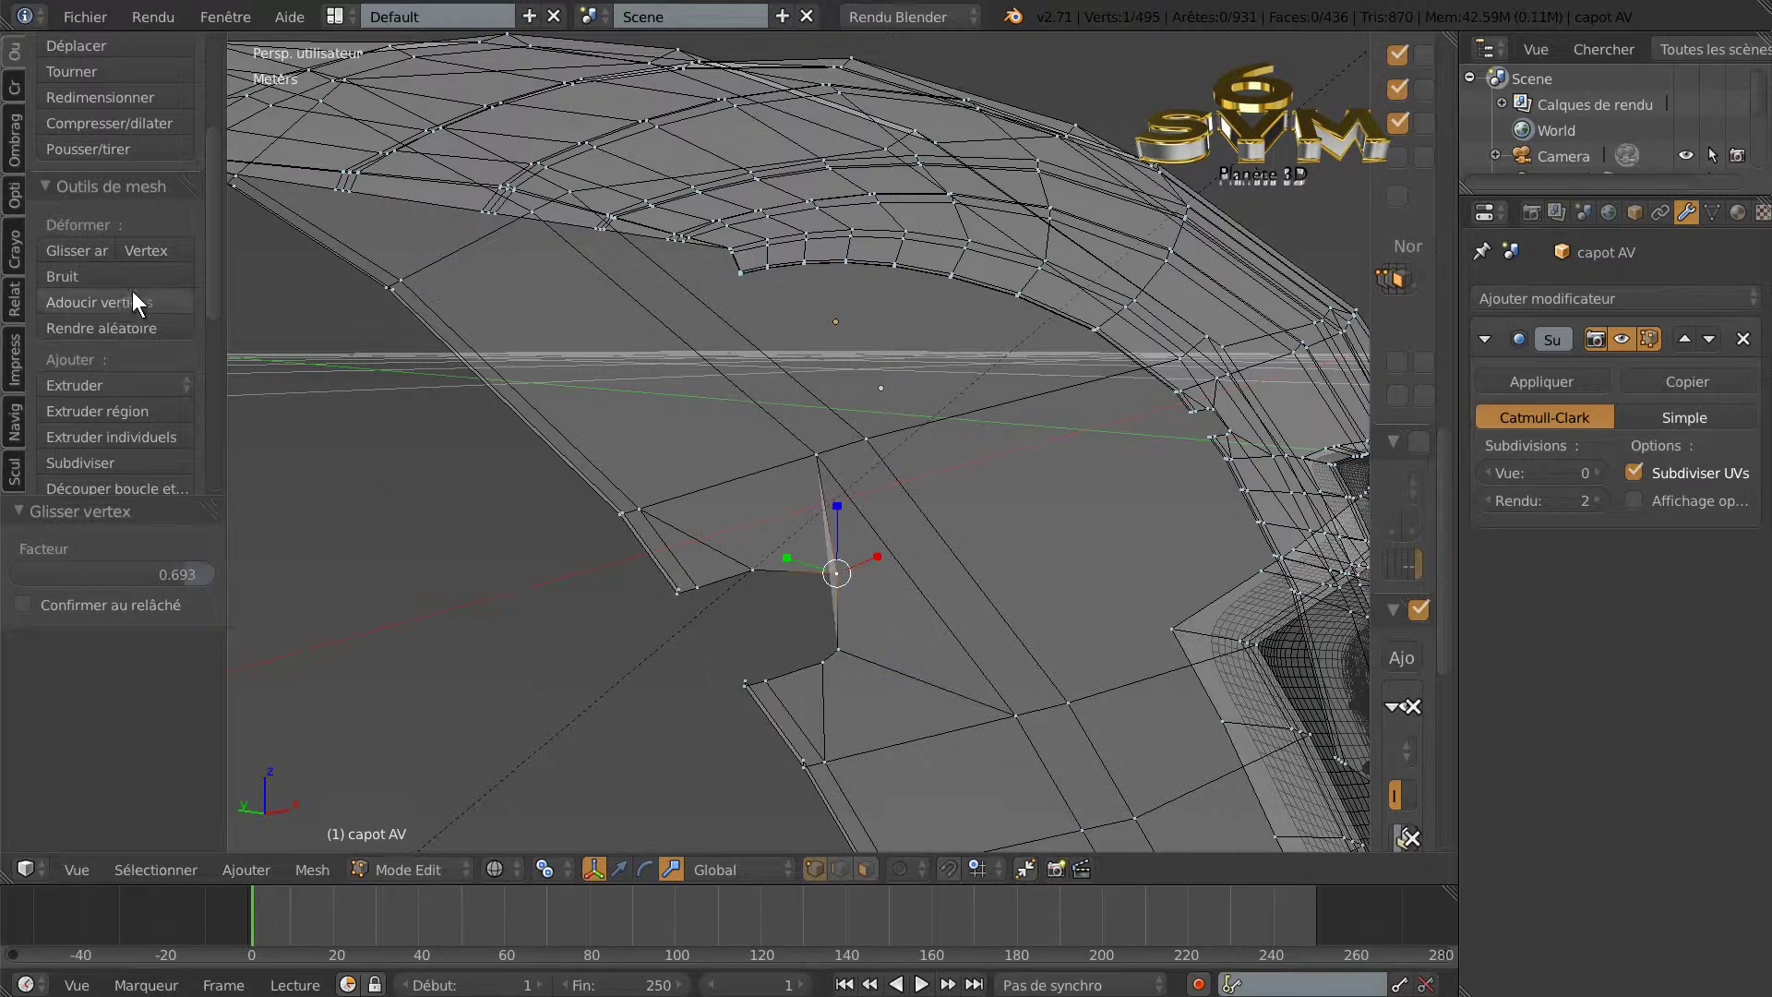
left_click(146, 249)
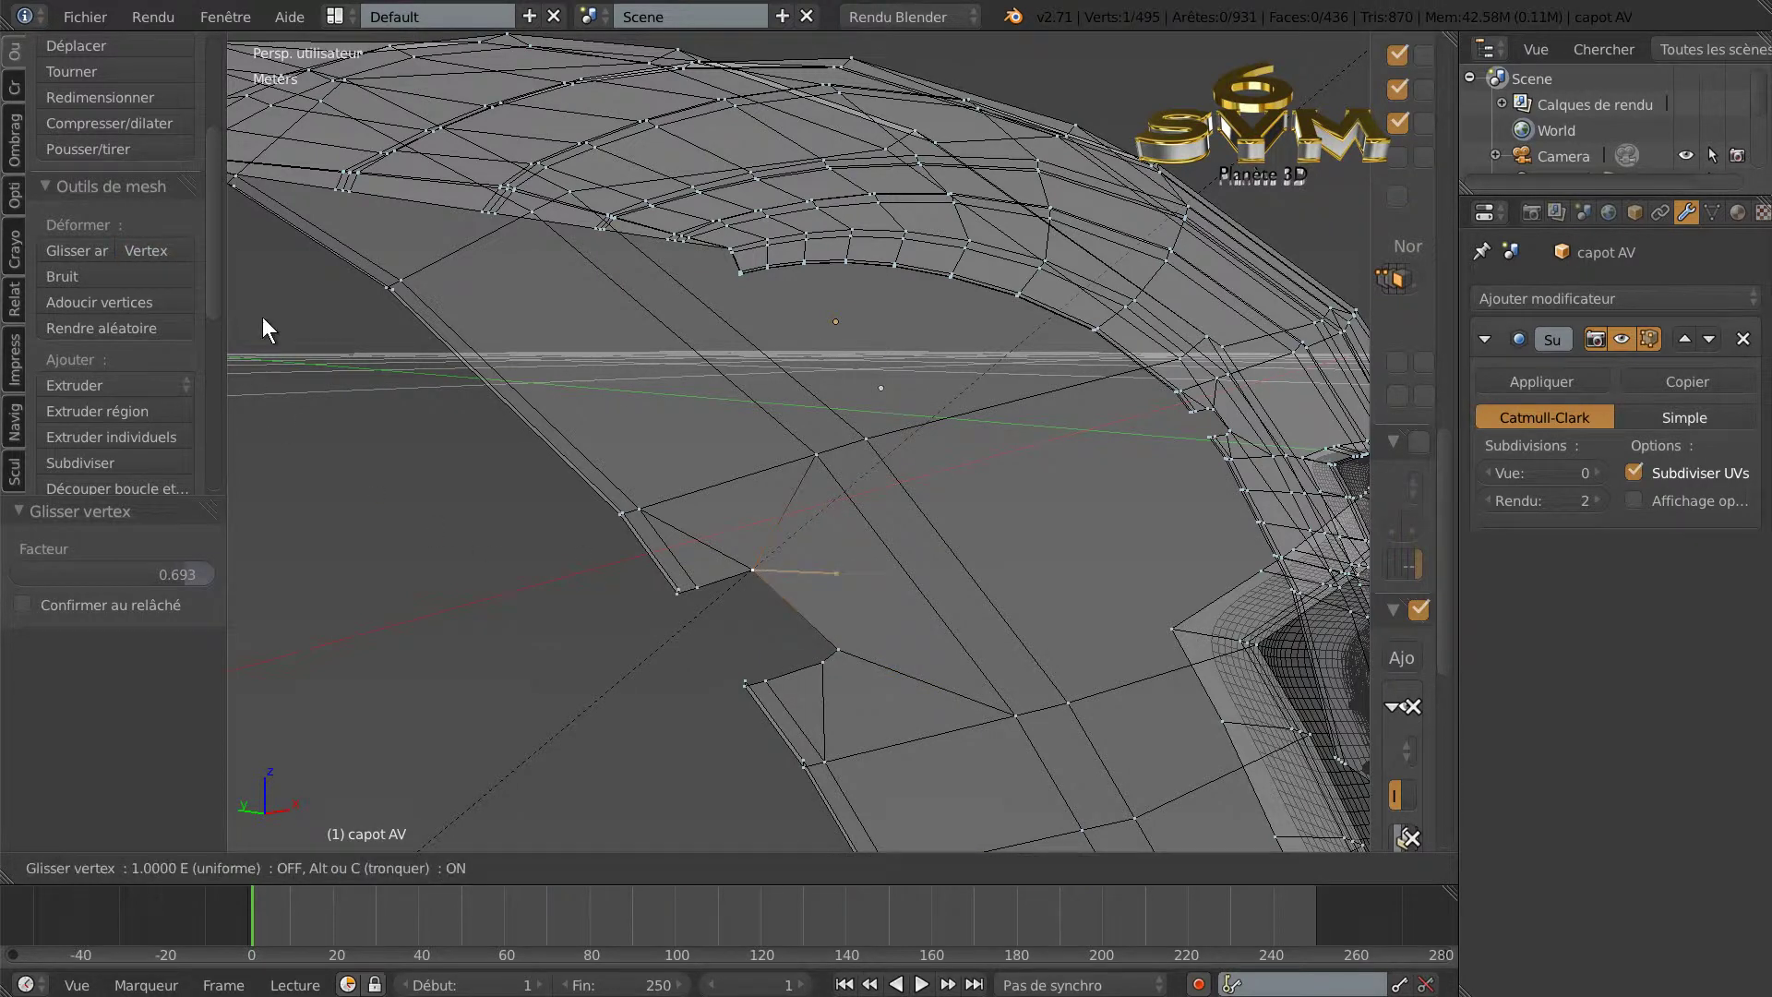
left_click(776, 590)
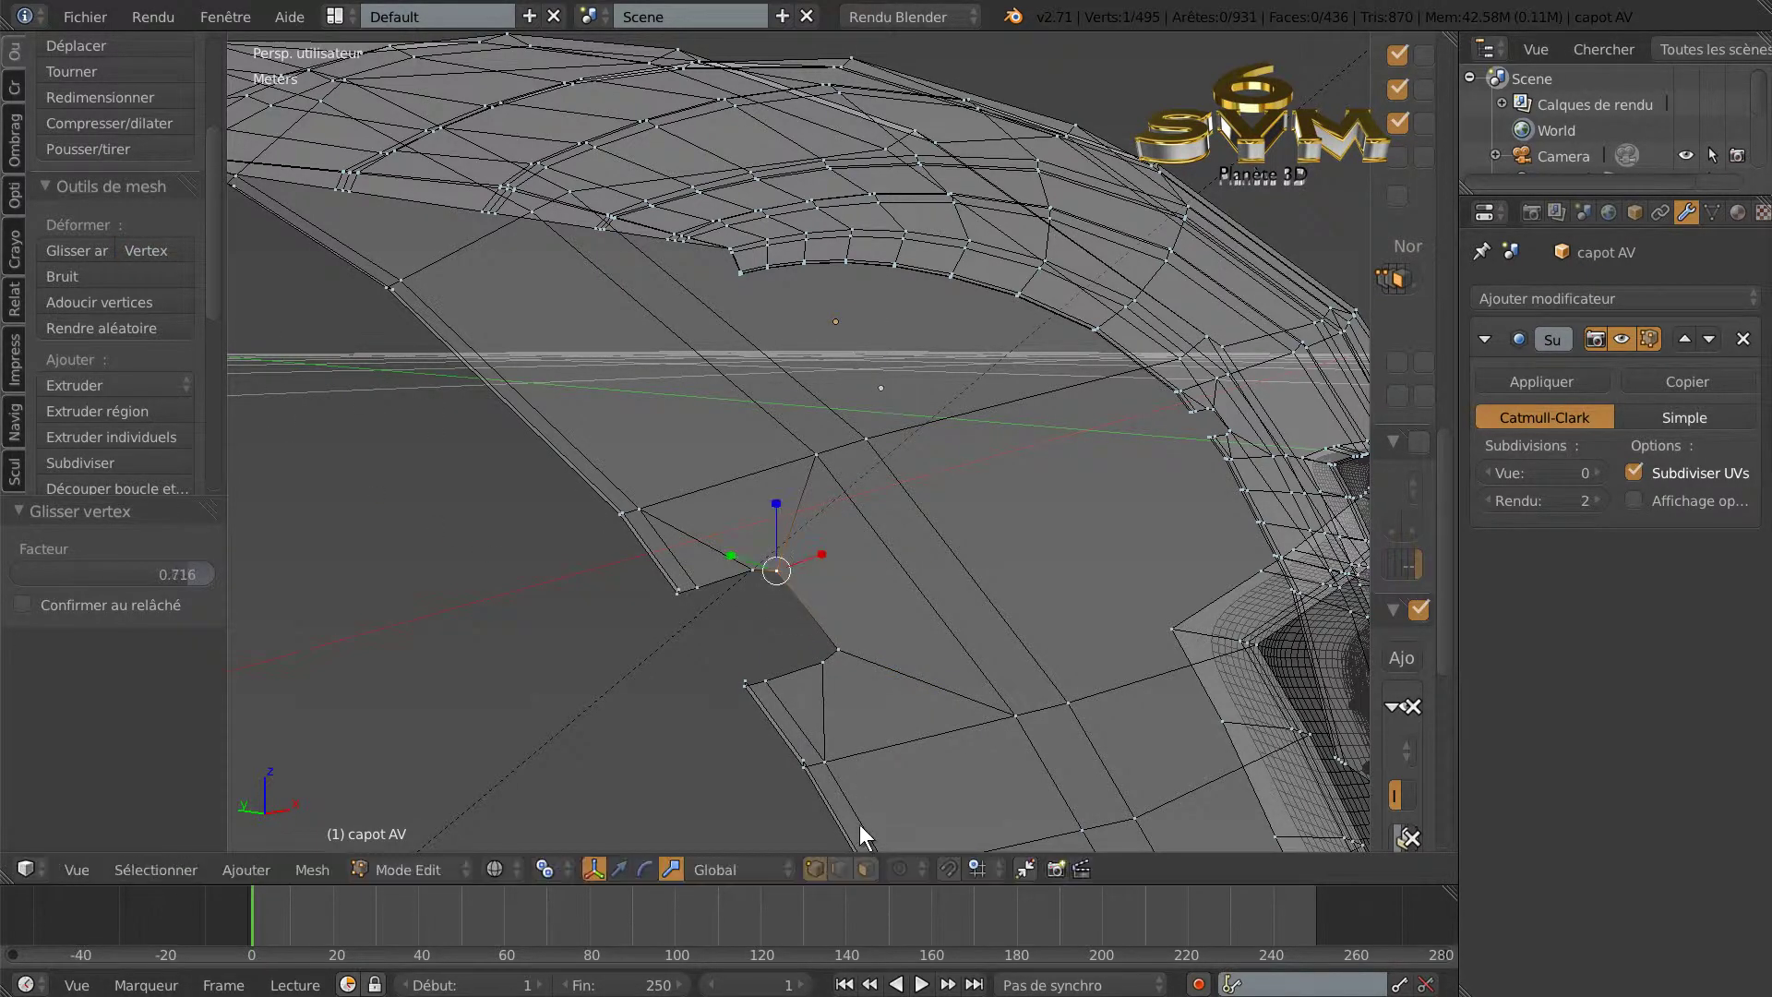
Select the inner edges of the -X and +X side notches and scale them together to about 0.693.
left_click(839, 868)
right_click(809, 610)
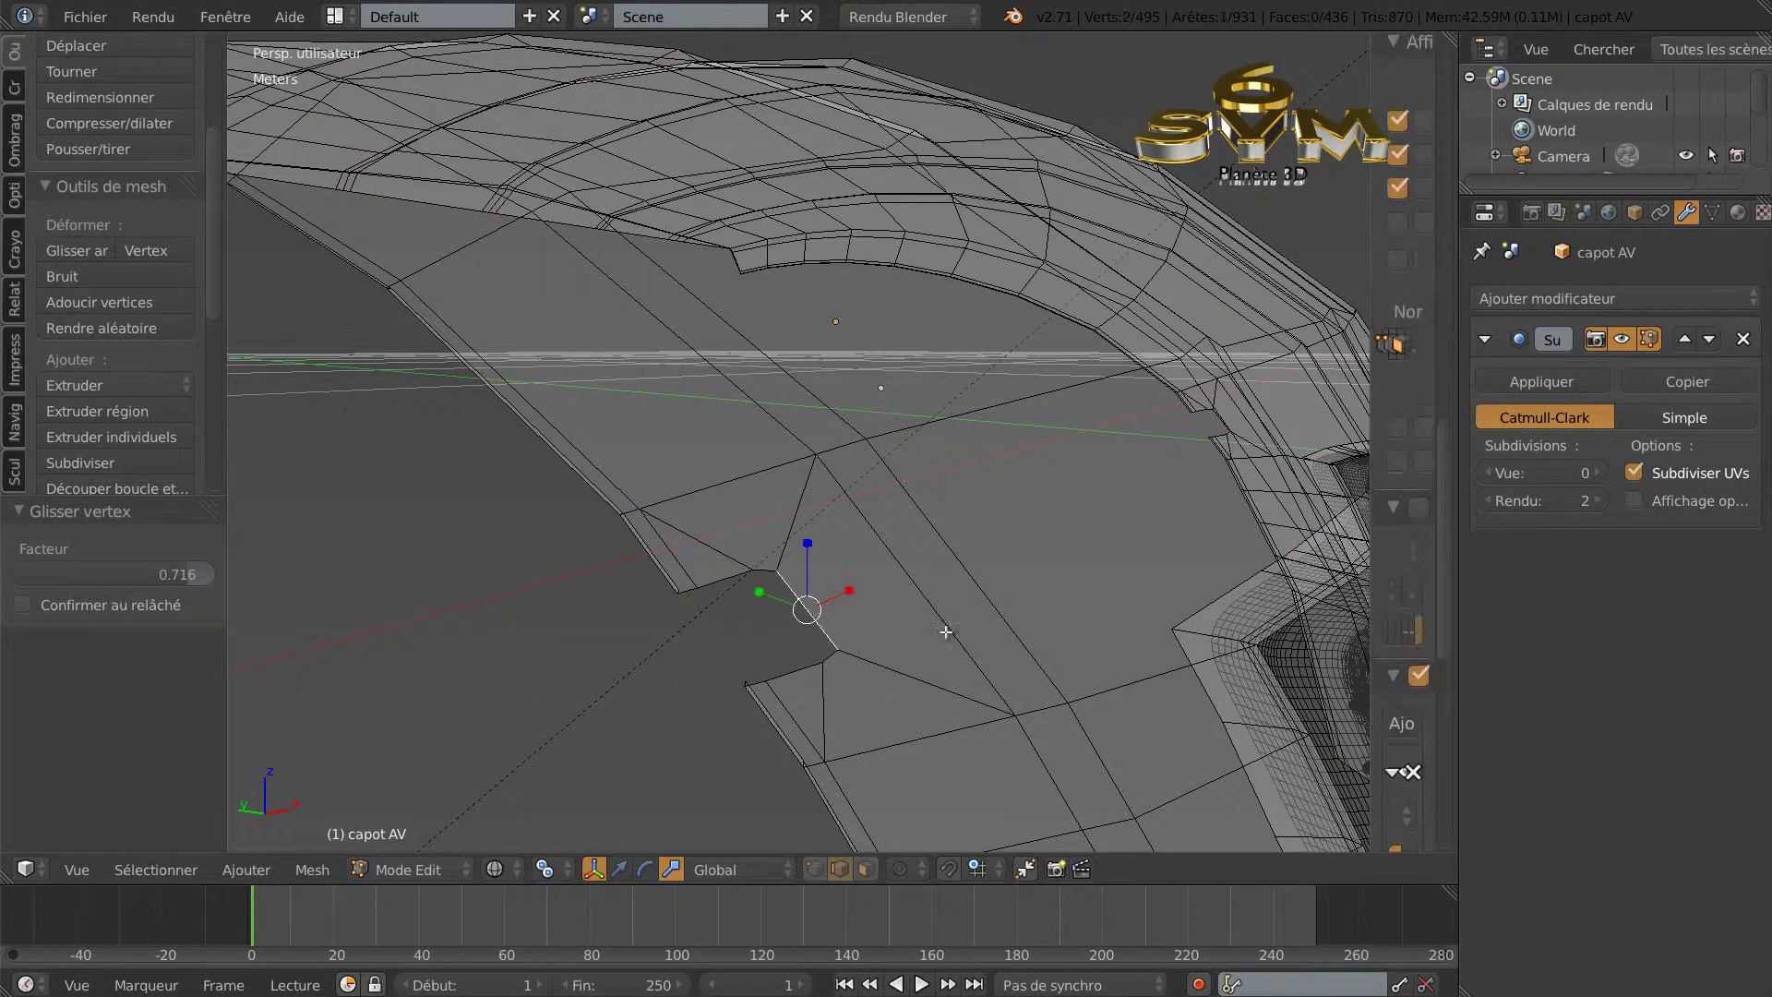
middle_click_drag(1147, 637, 980, 637)
right_click(990, 608)
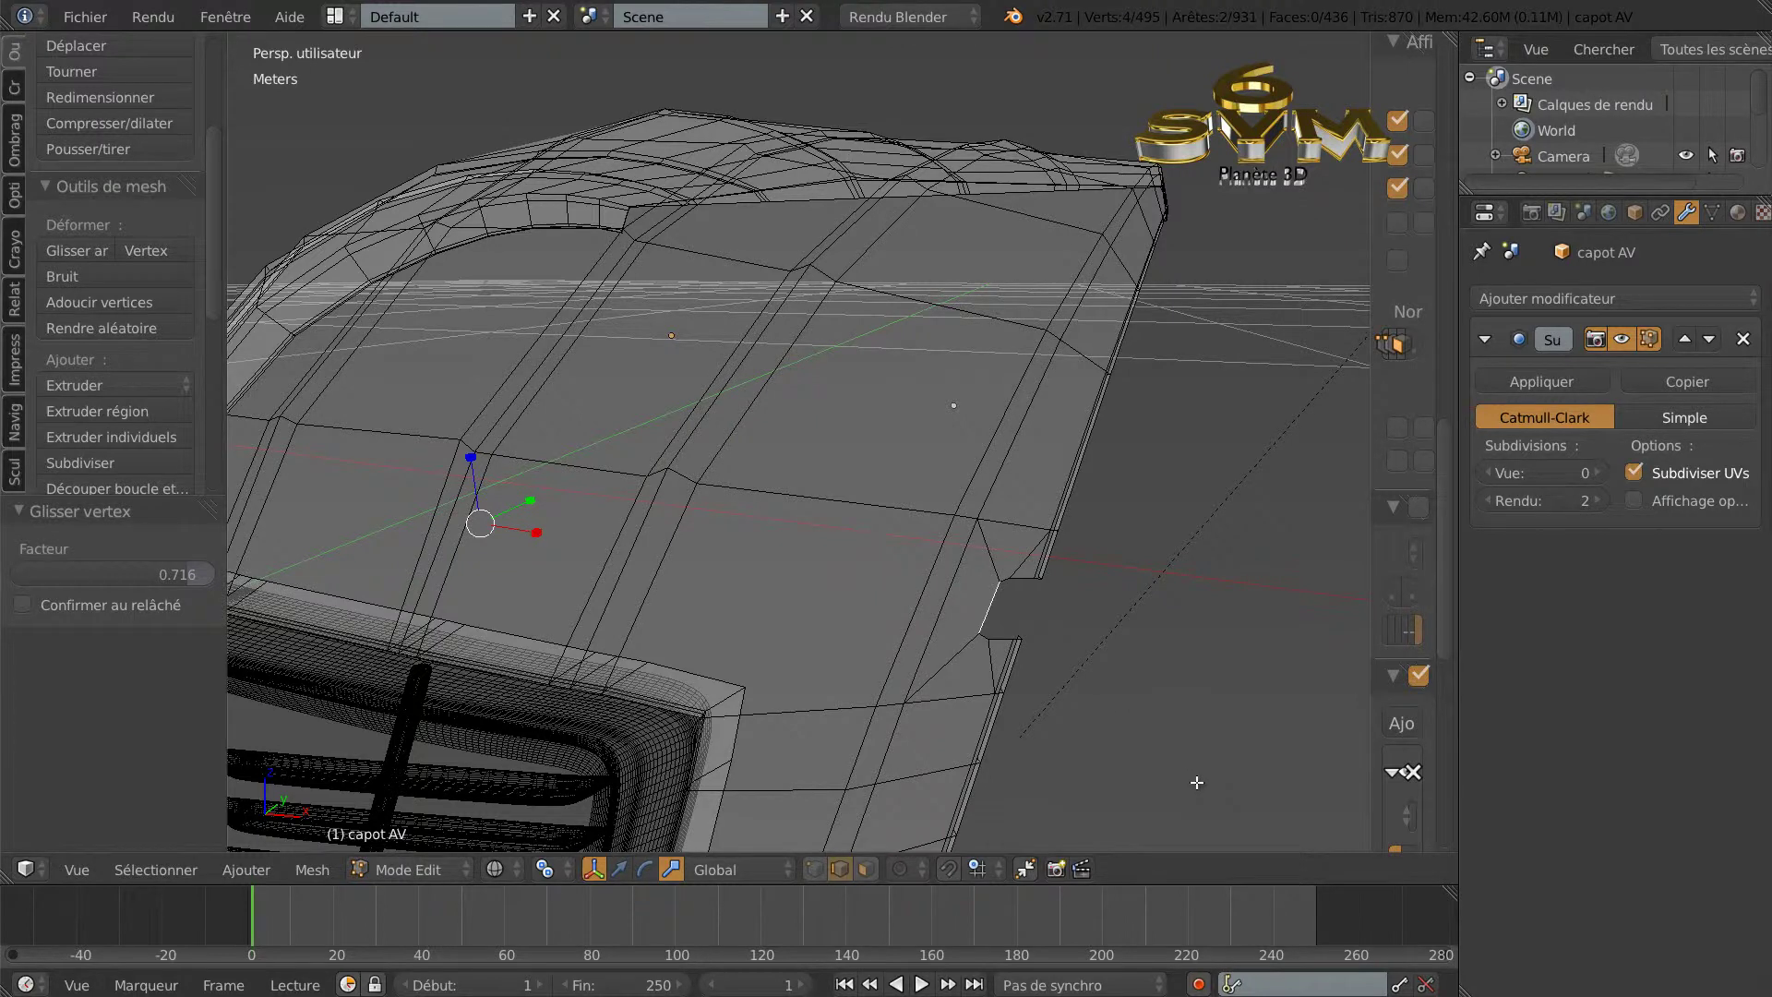
key("s")
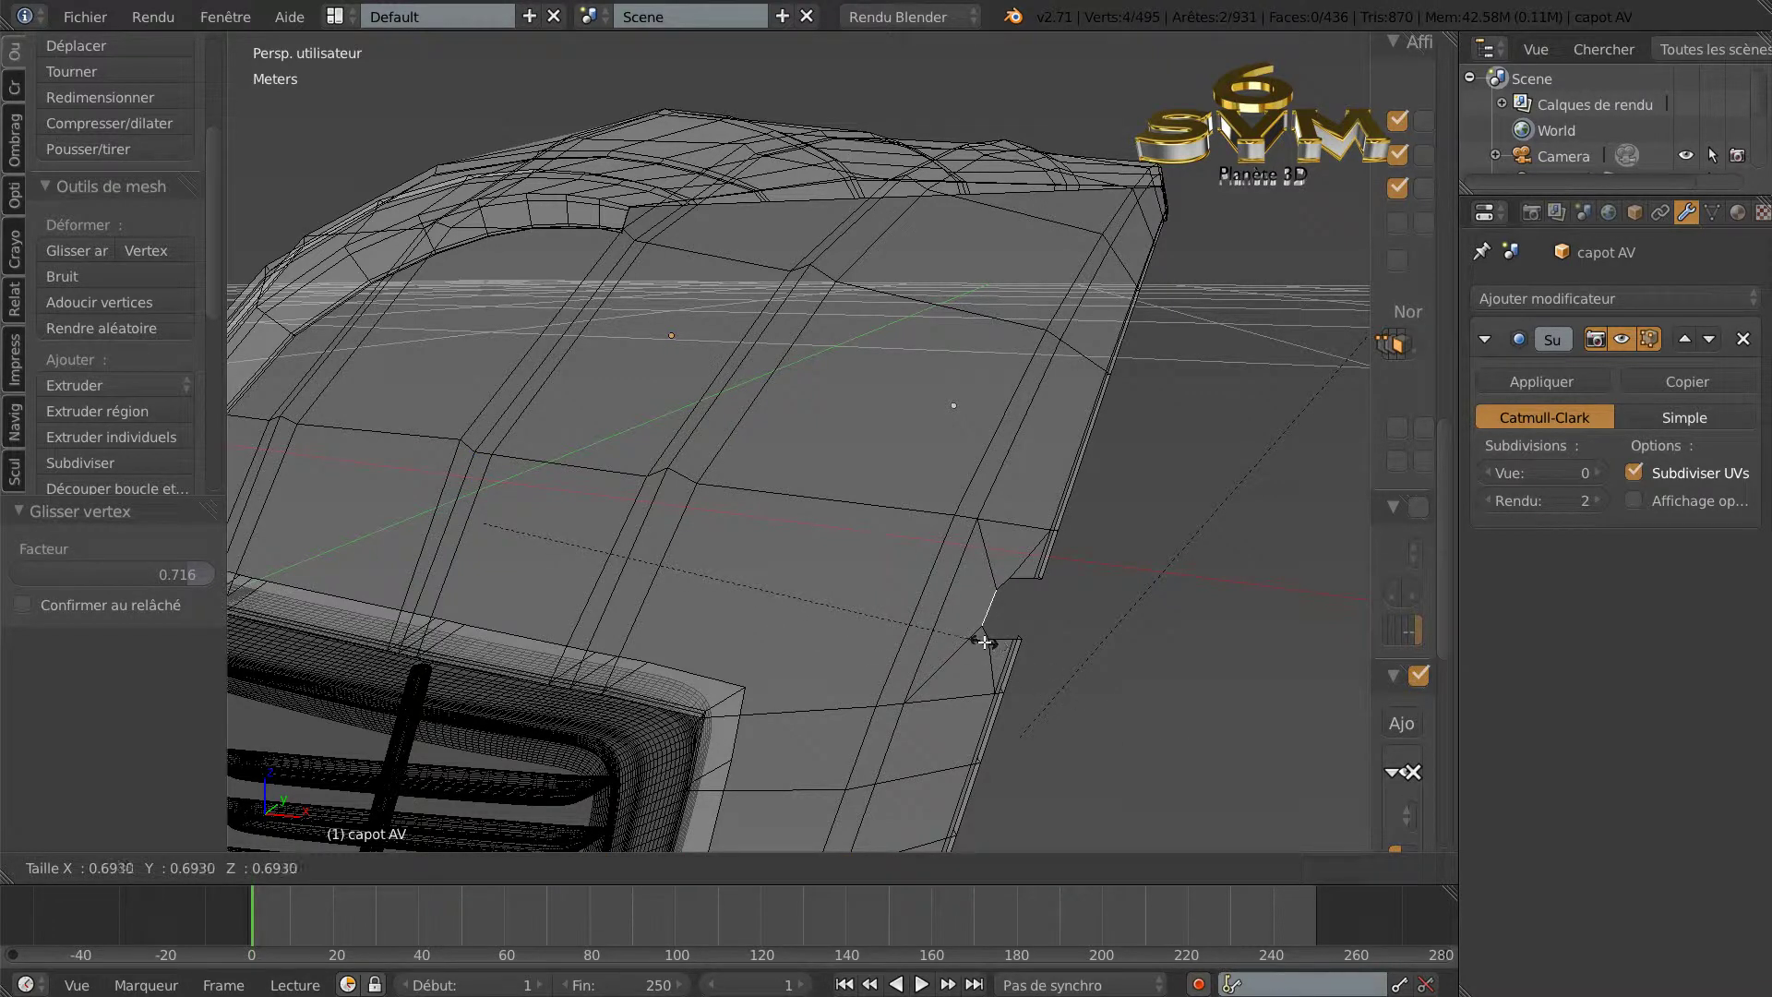
left_click(982, 640)
Set the Subdivision Surface viewport level to 2 and examine the smoothed notches in Object Mode with solid shading.
left_click(1599, 473)
left_click(1599, 472)
key("Tab")
mouse_move(1100, 667)
middle_mouse_down()
mouse_move(937, 672)
mouse_move(1095, 674)
middle_mouse_up()
key("Tab")
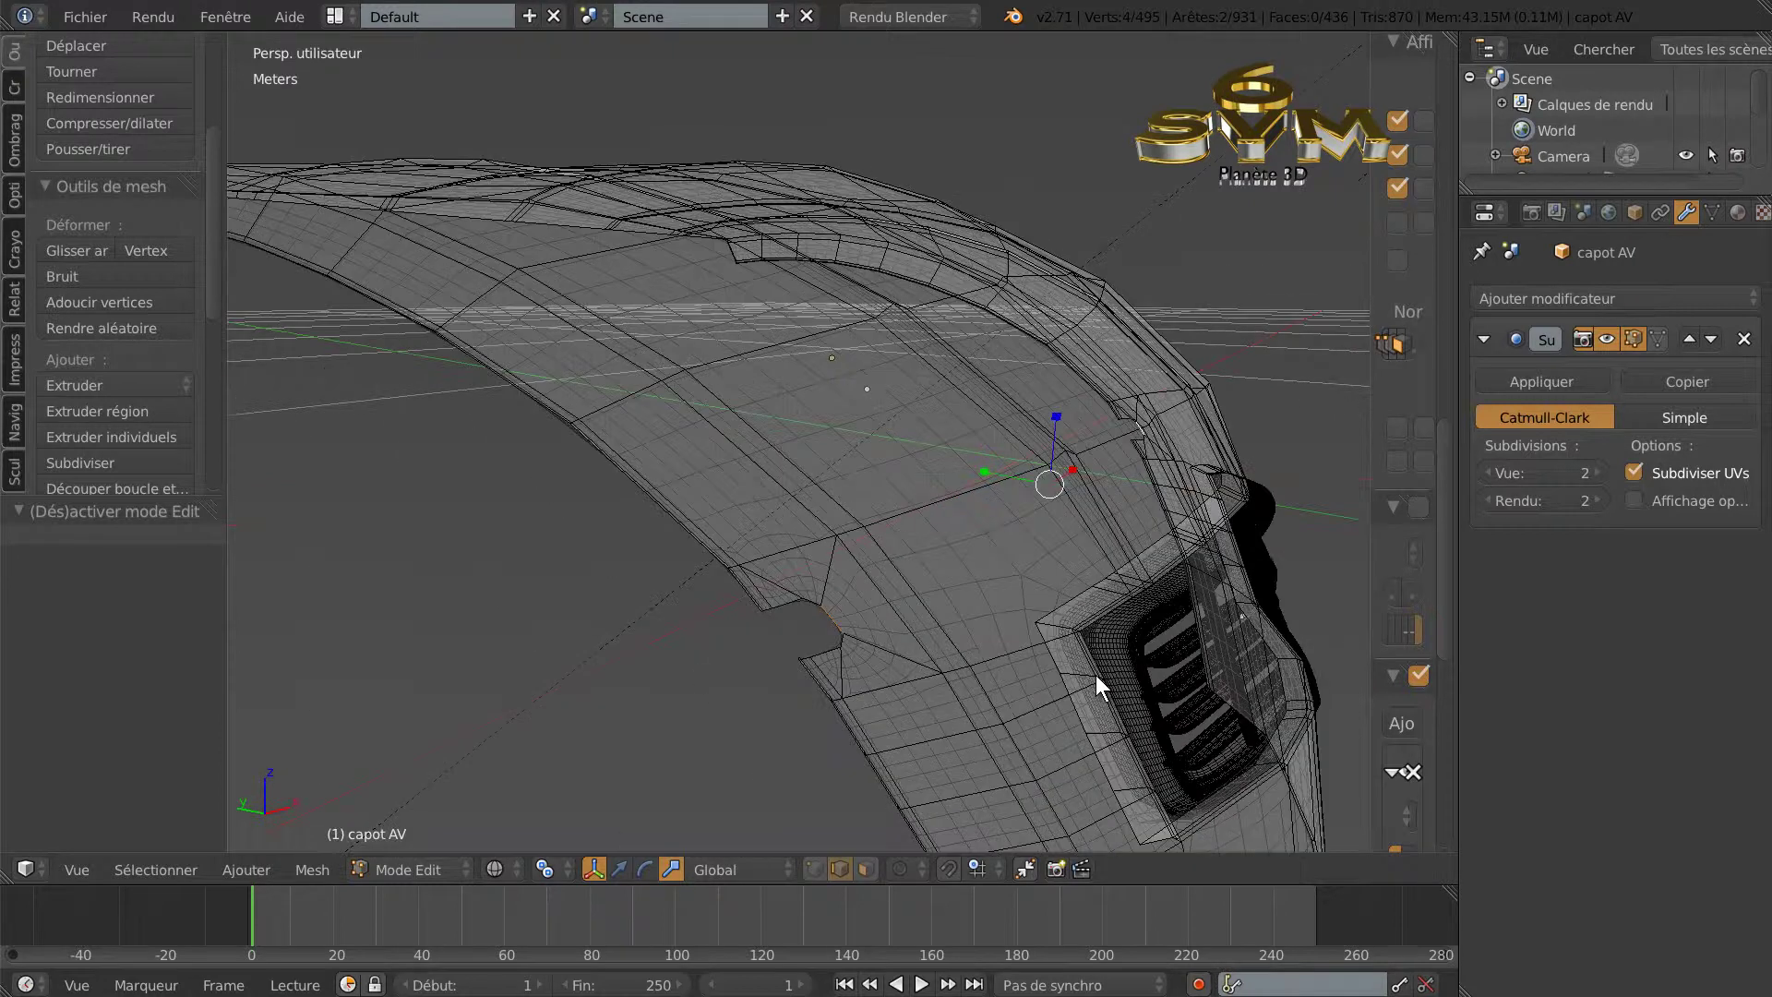
key("Tab")
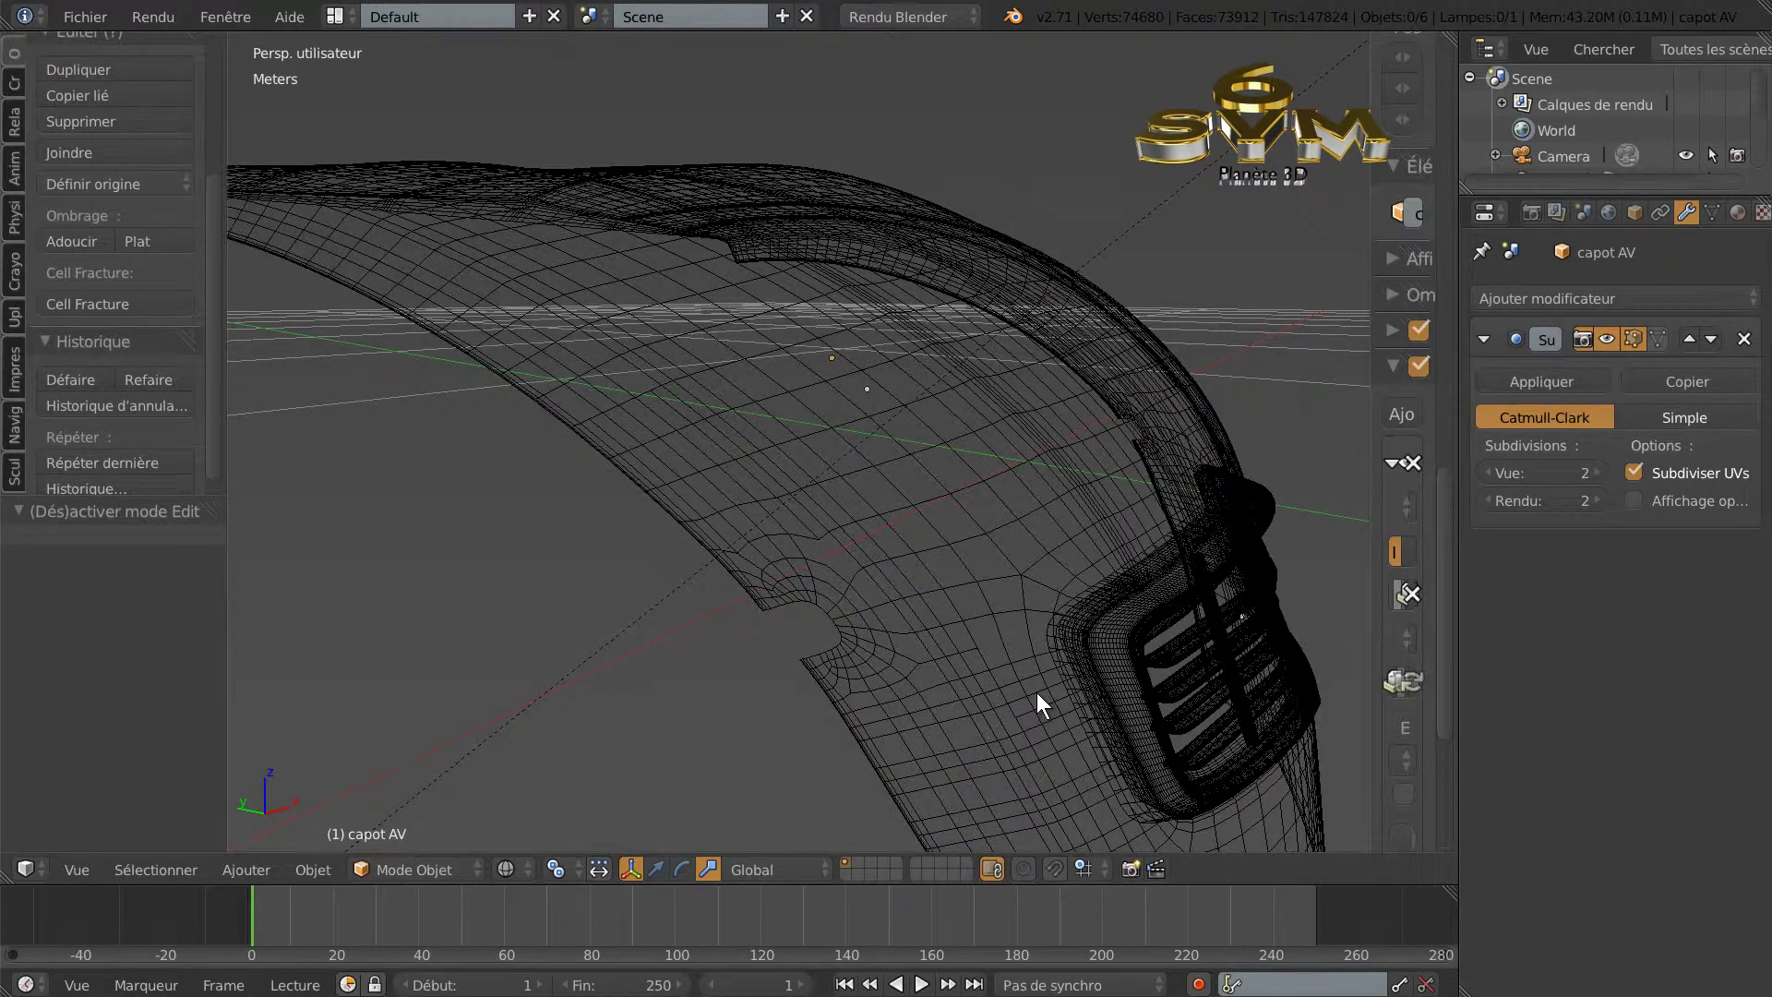
key("z")
middle_click_drag(1005, 674, 1031, 579)
Add the remaining border edges around the +X notch to the edge selection in Edit Mode.
key("Tab")
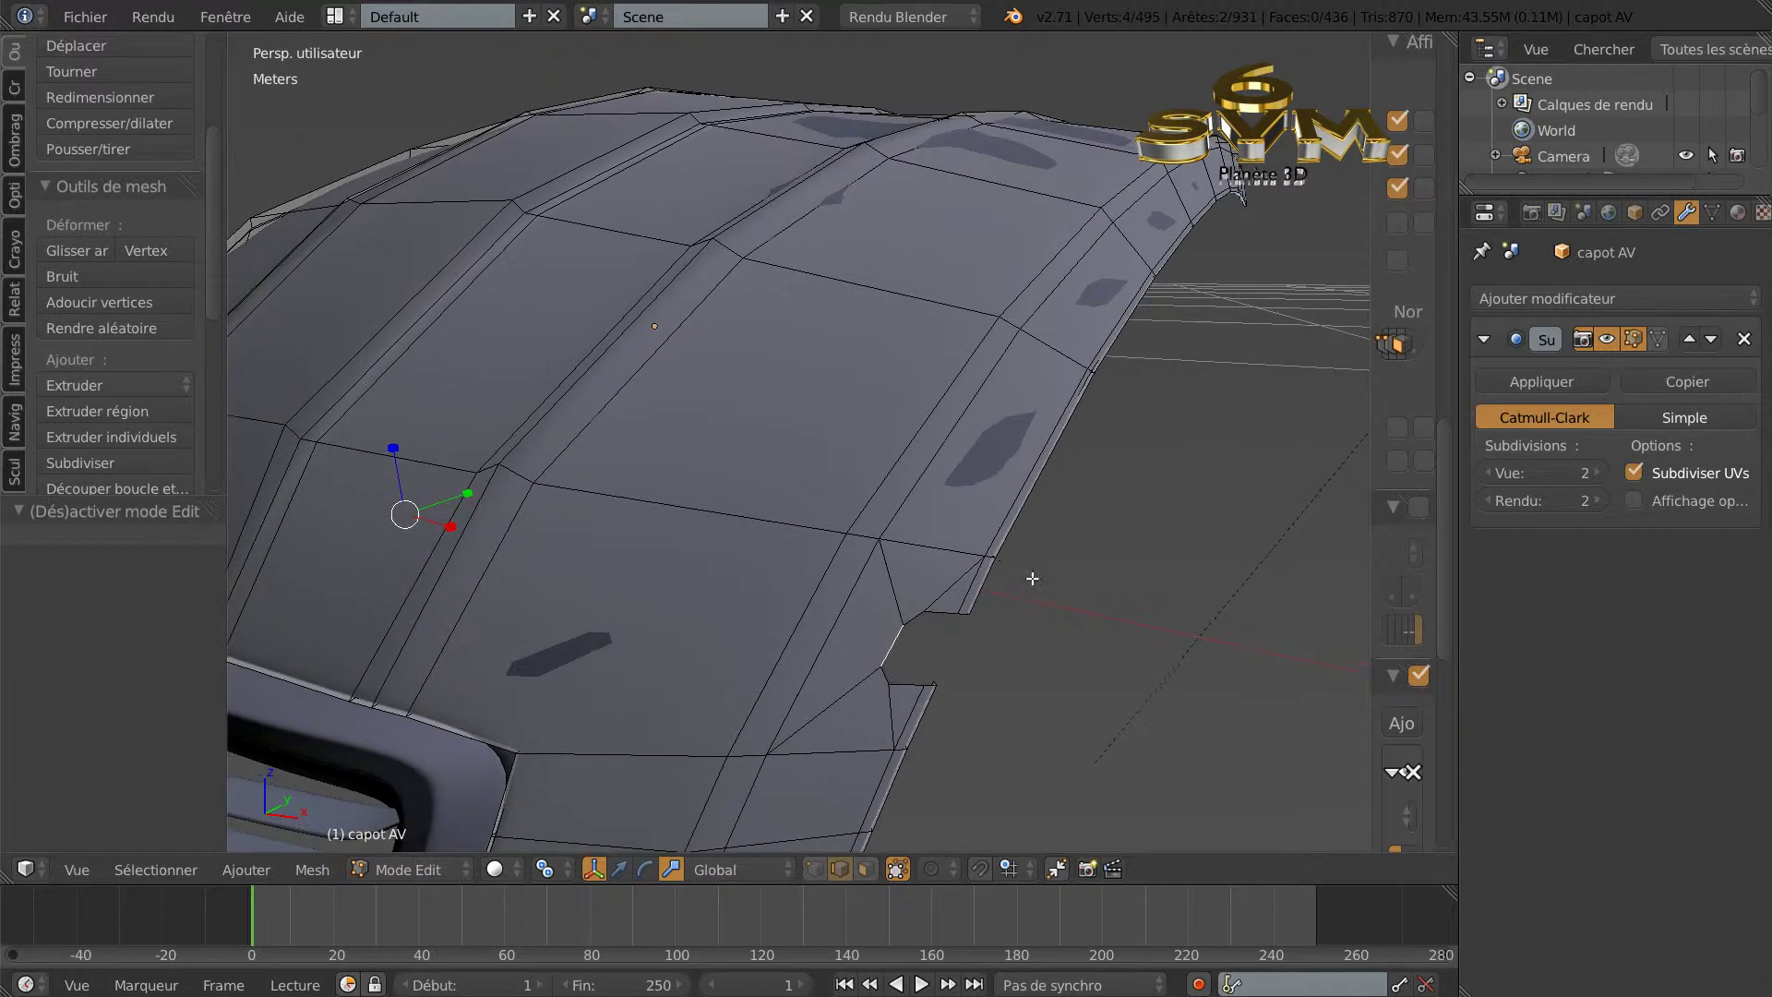
scroll(1036, 684, "up", 2)
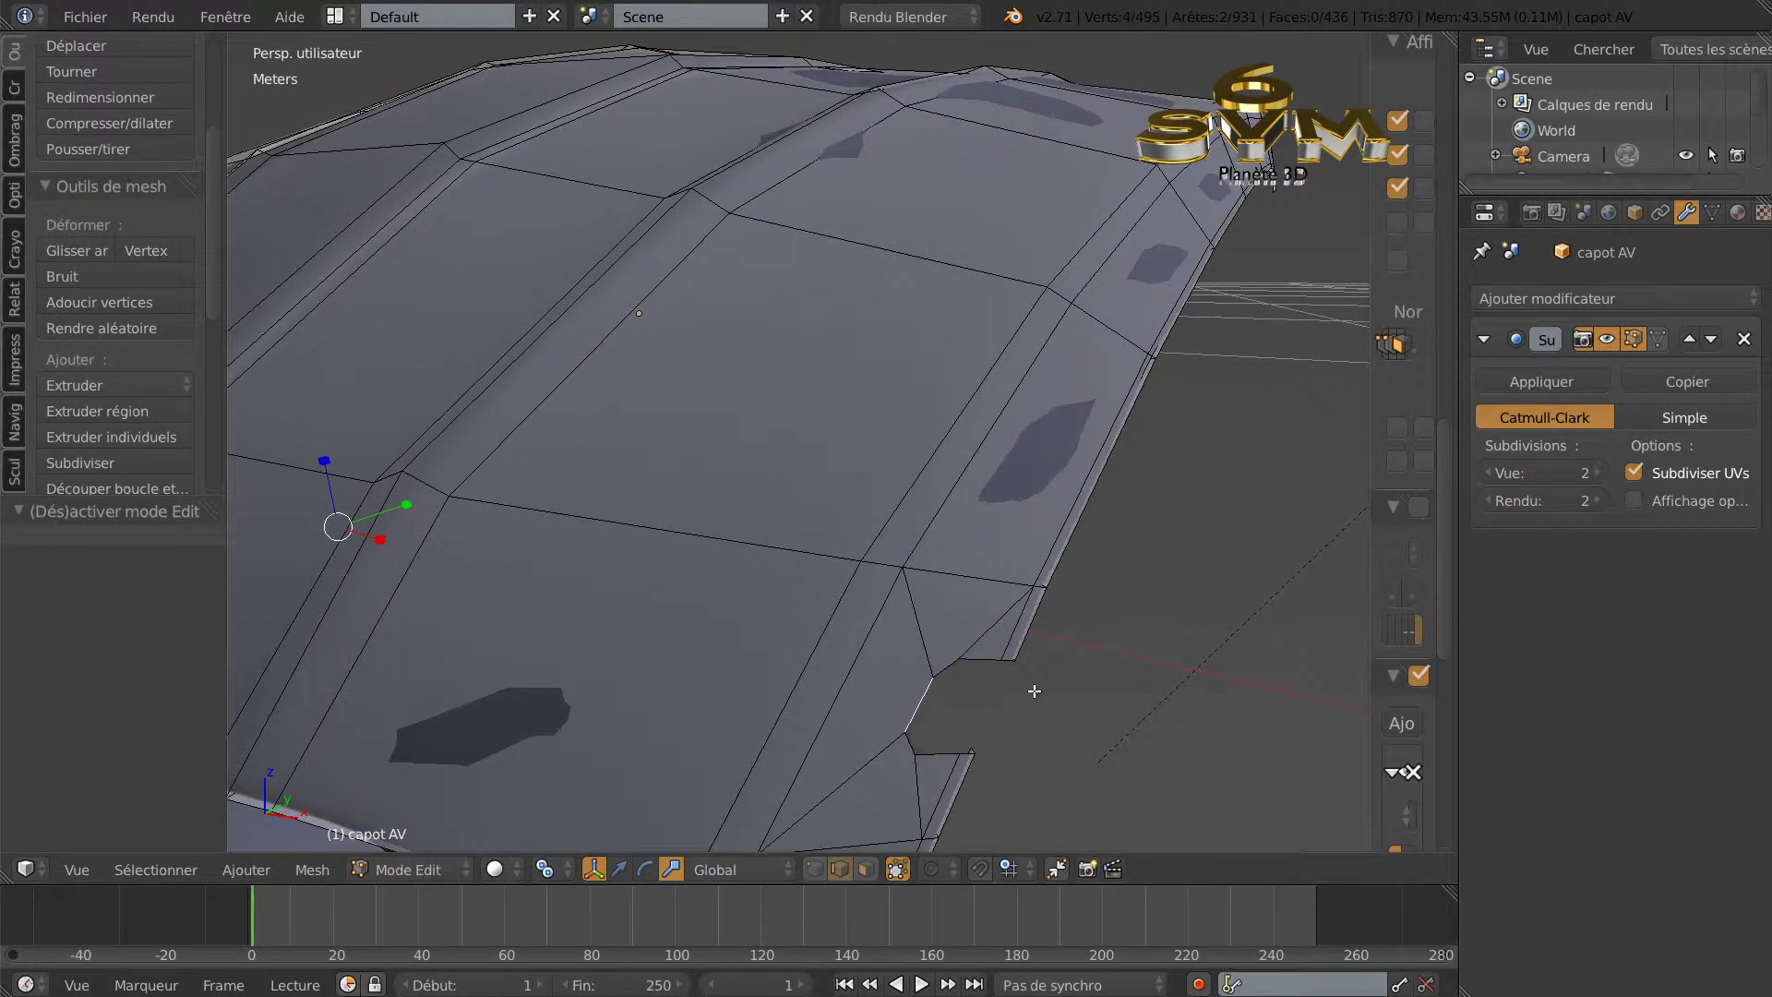
middle_click_drag(956, 691, 954, 678)
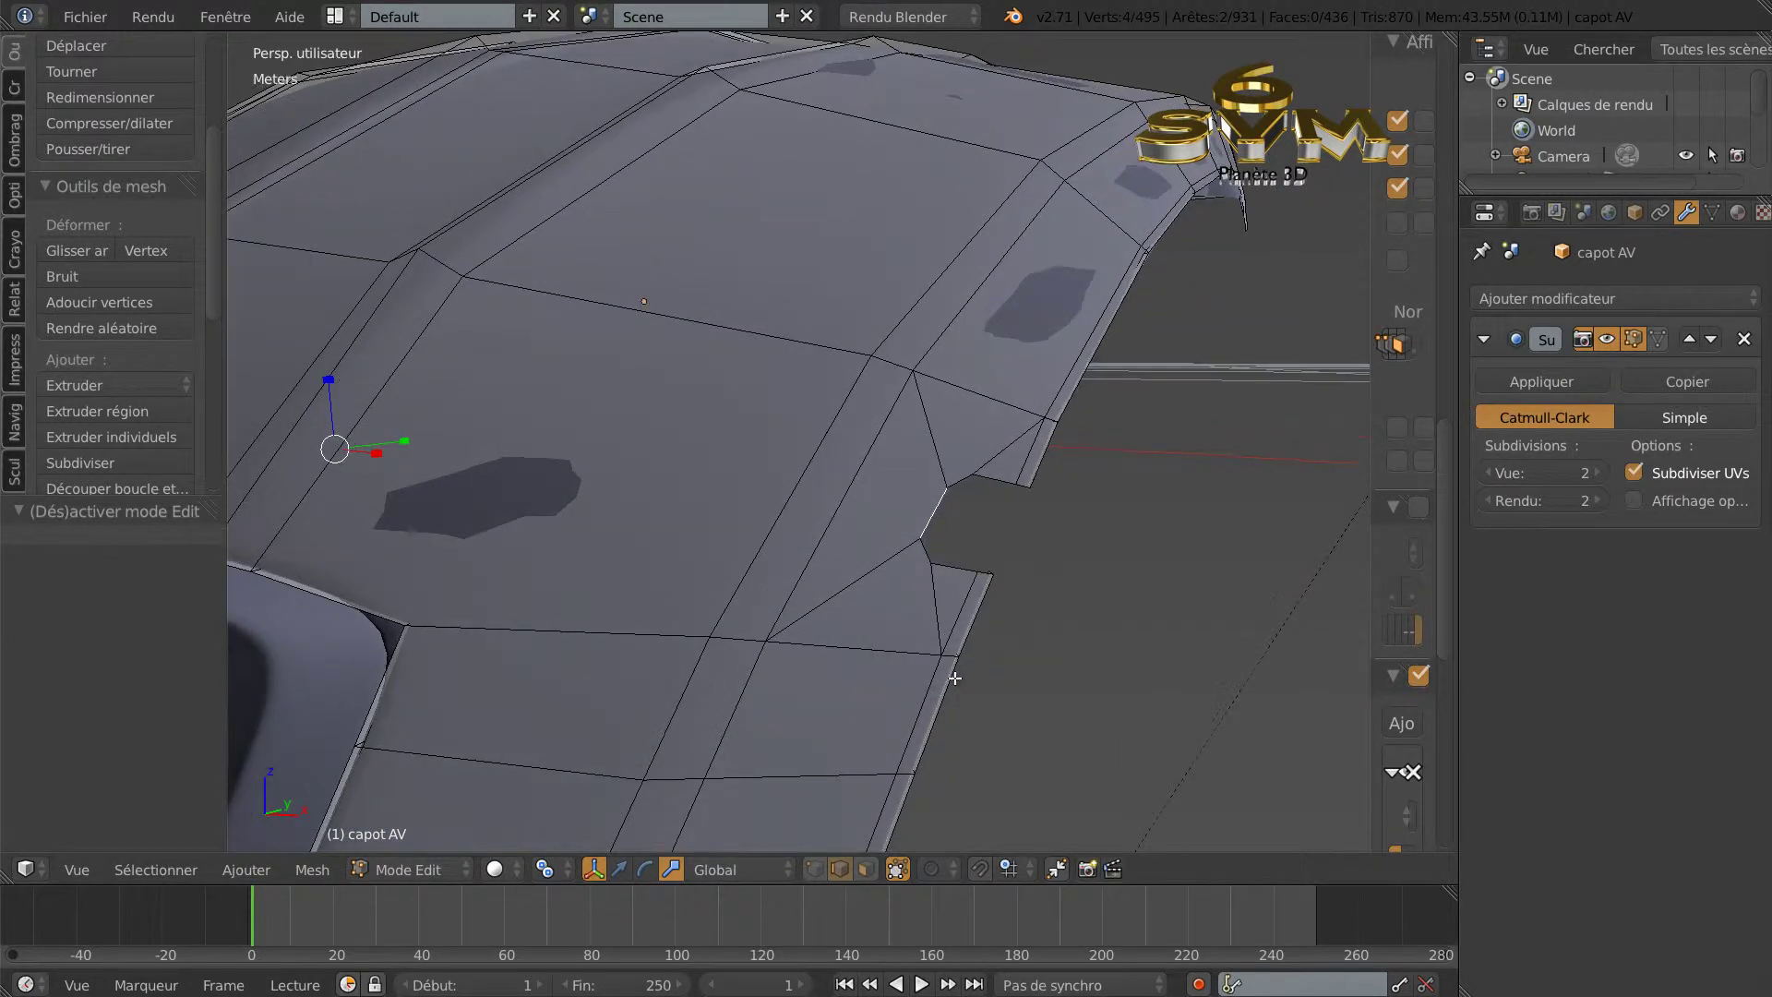
right_click(929, 556, "shift")
right_click(964, 567, "shift")
right_click(983, 572, "shift")
right_click(1022, 480, "shift")
right_click(963, 476, "shift")
right_click(938, 504, "shift")
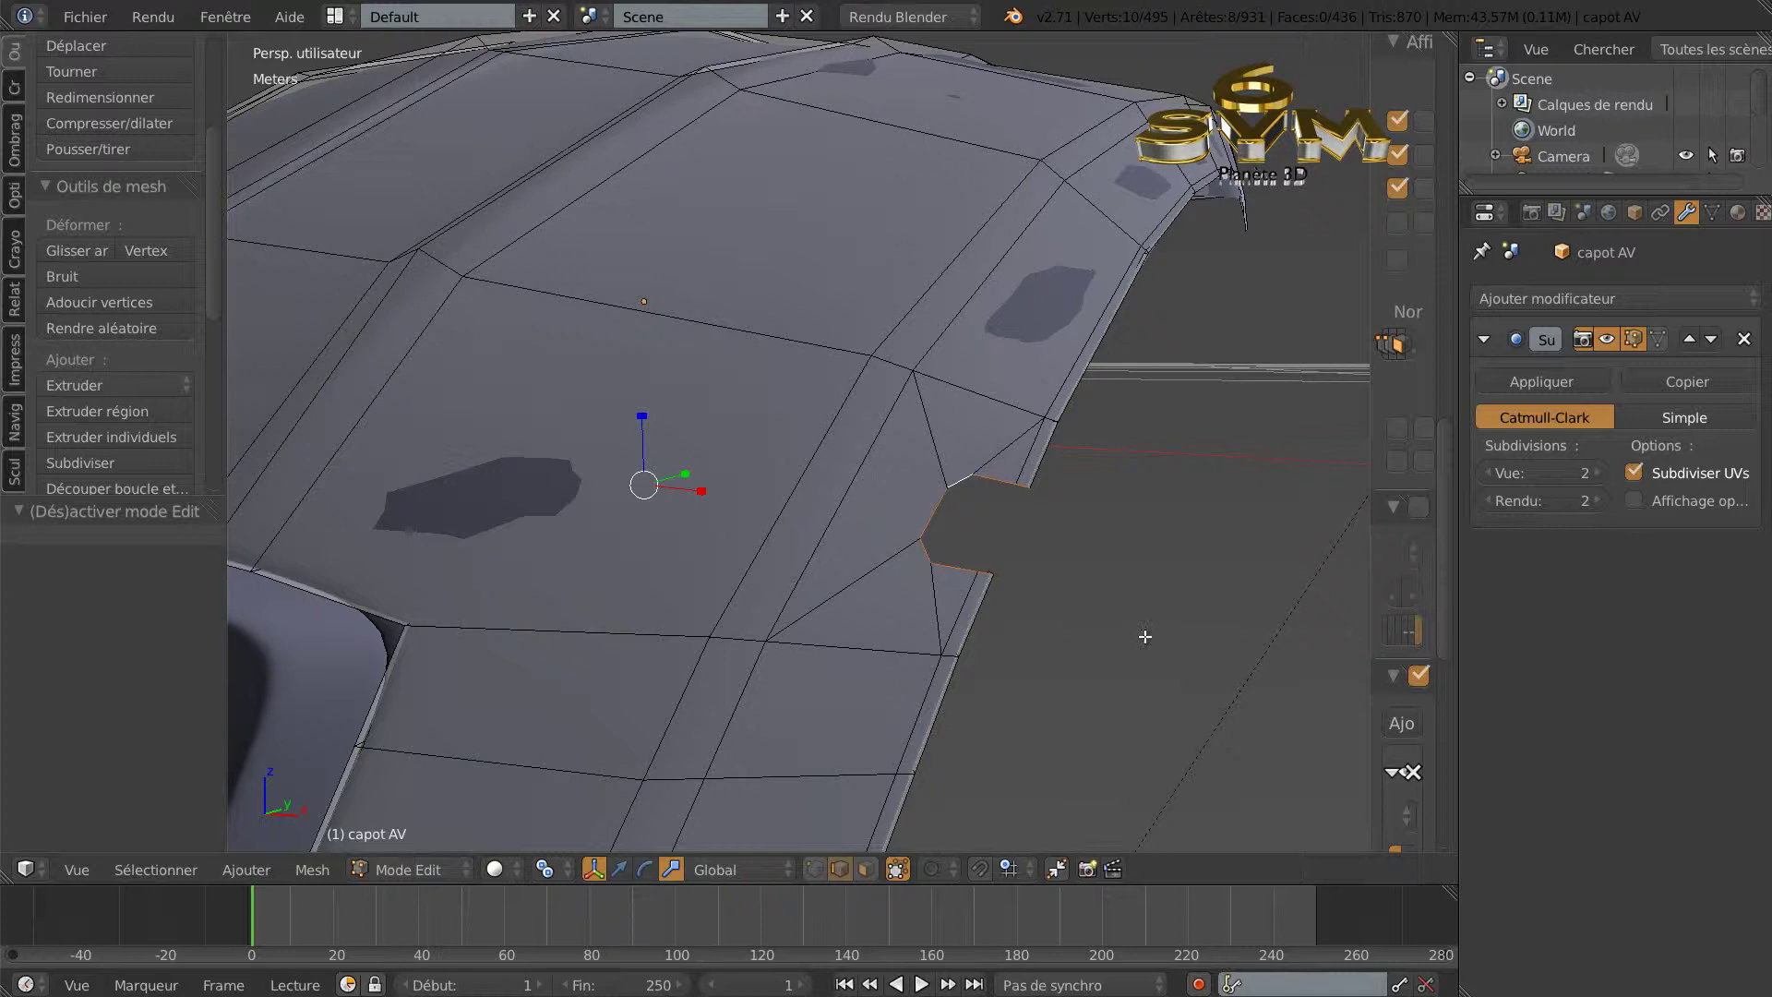
Return to wireframe shading with the Subdivision Surface viewport level at 0 around the +X notch.
scroll(1142, 633, "up", 4)
middle_click_drag(1063, 617, 1218, 652)
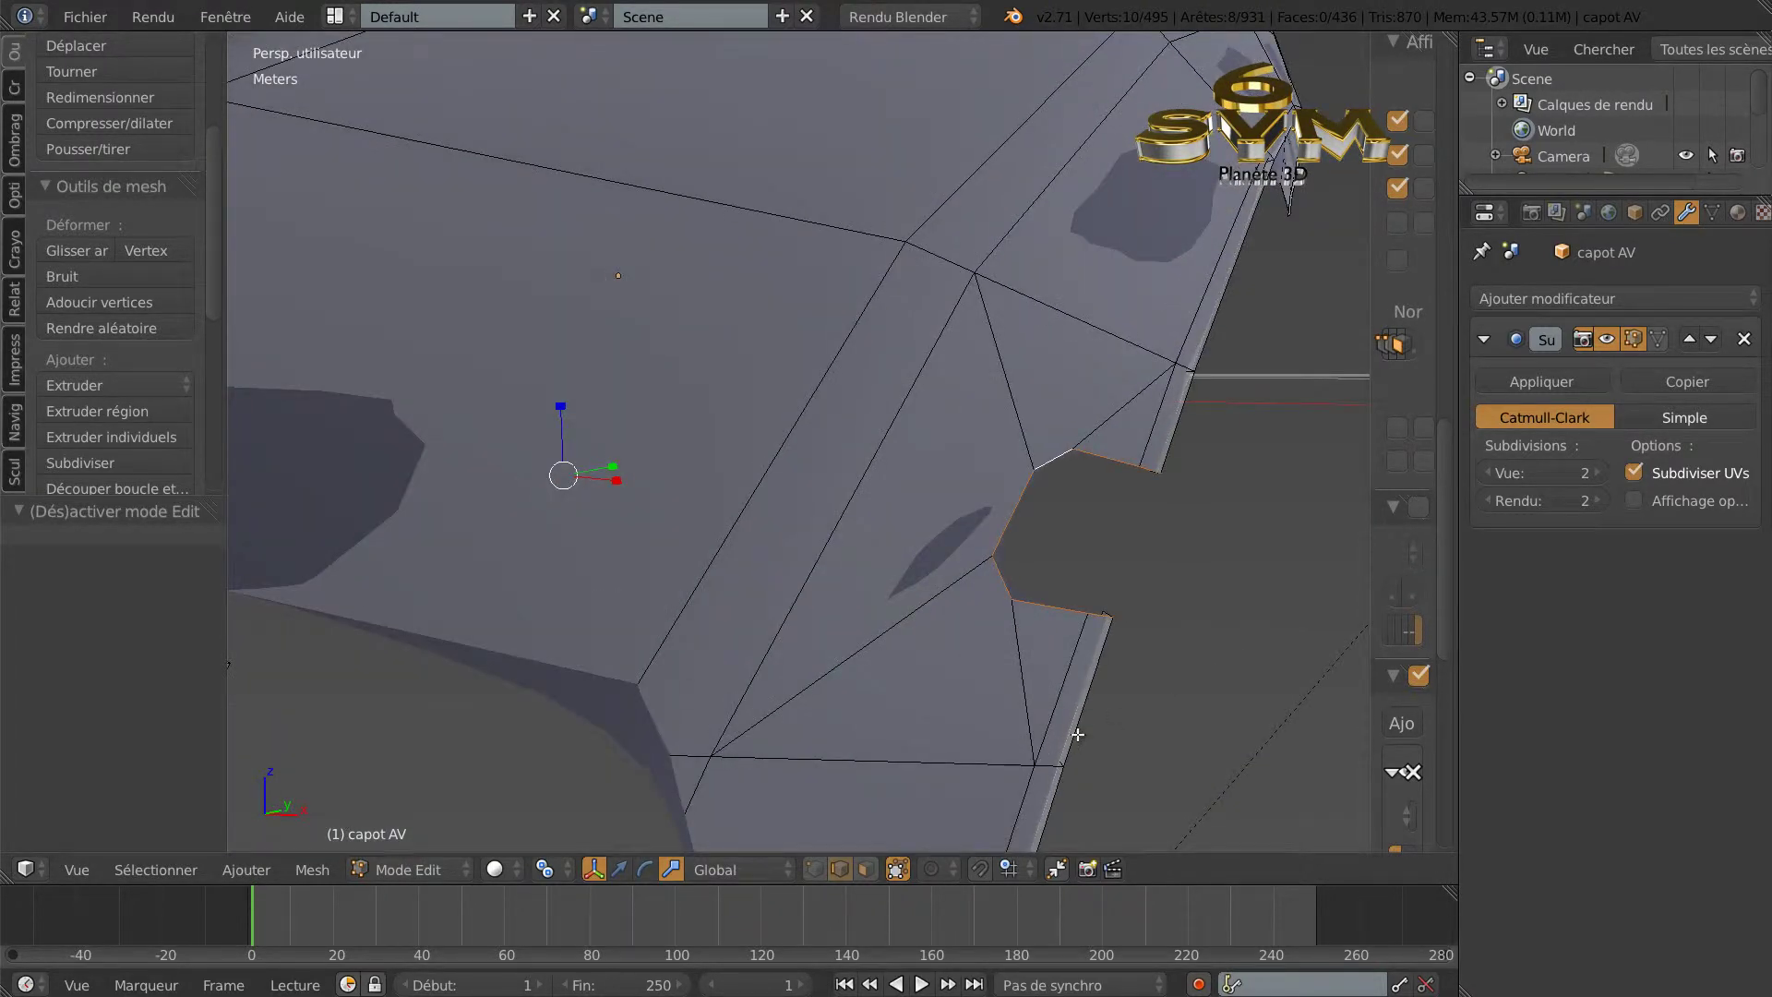
key("z")
left_click(1488, 473)
left_click(1486, 471)
middle_click_drag(1187, 541, 1123, 657)
mouse_move(1060, 716)
middle_mouse_down()
mouse_move(1074, 712)
mouse_move(1061, 729)
middle_mouse_up()
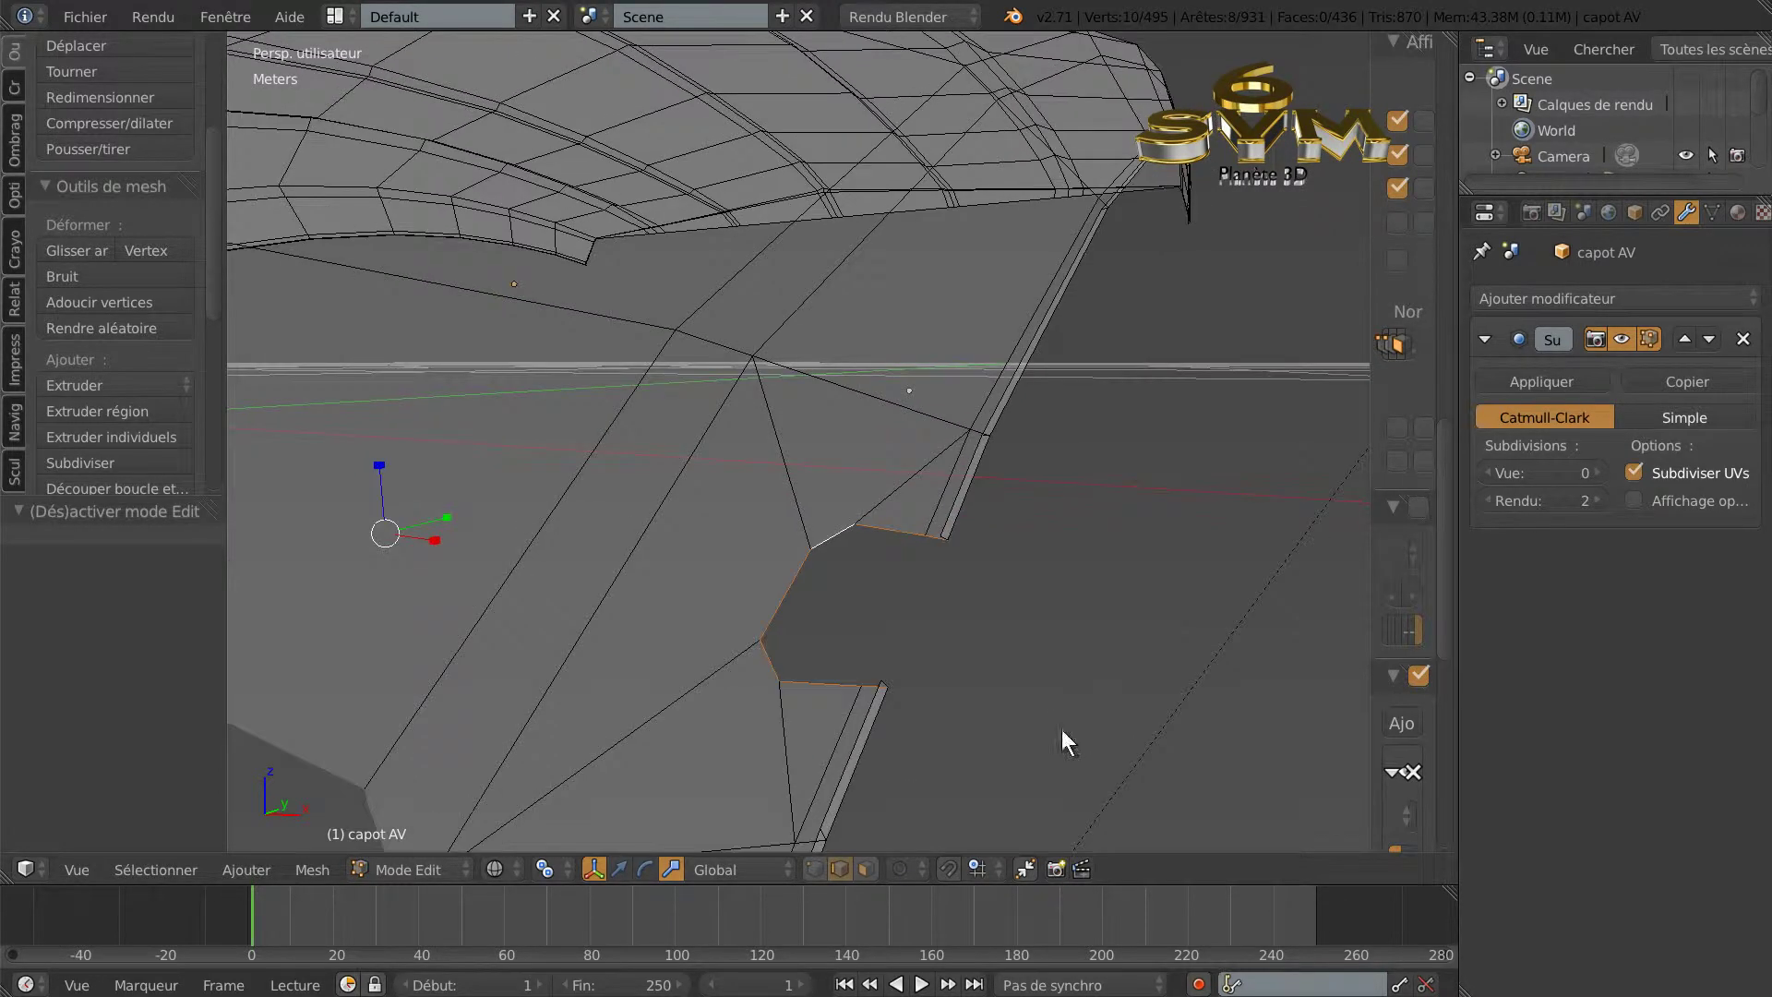
Set the pivot point to the 3D cursor and place the cursor inside the +X notch opening.
left_click(618, 868)
left_click(550, 867)
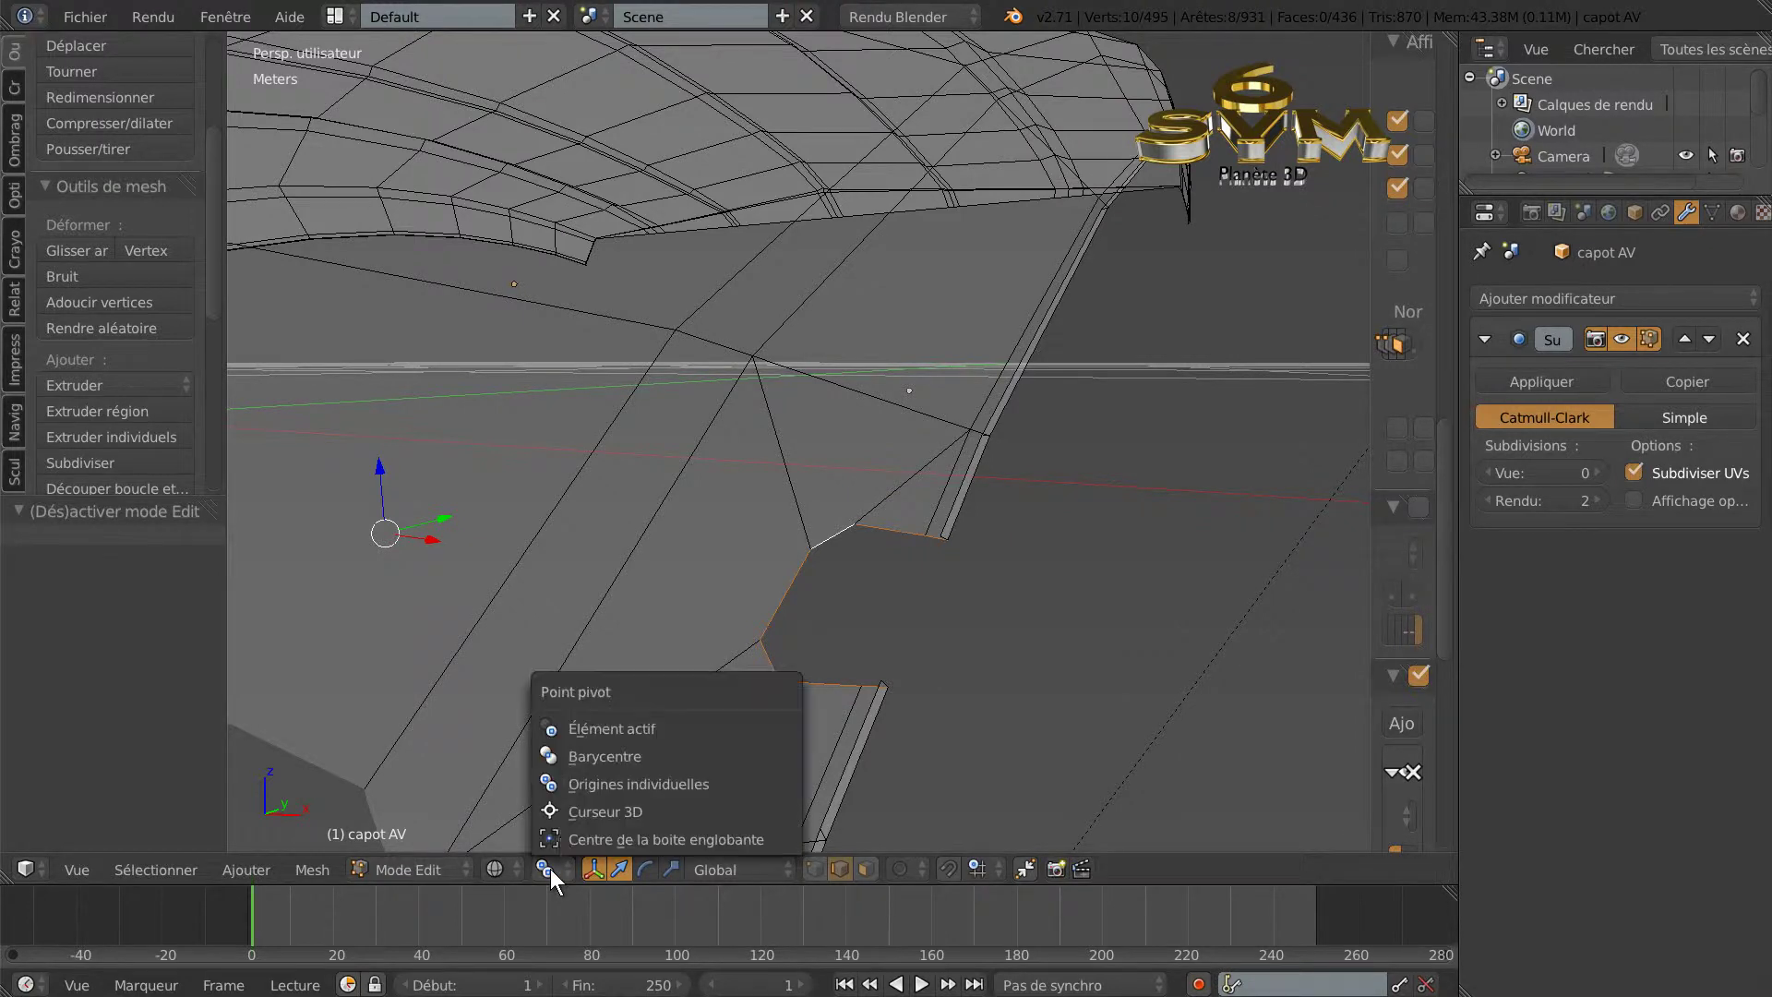
left_click(595, 811)
left_click(850, 625)
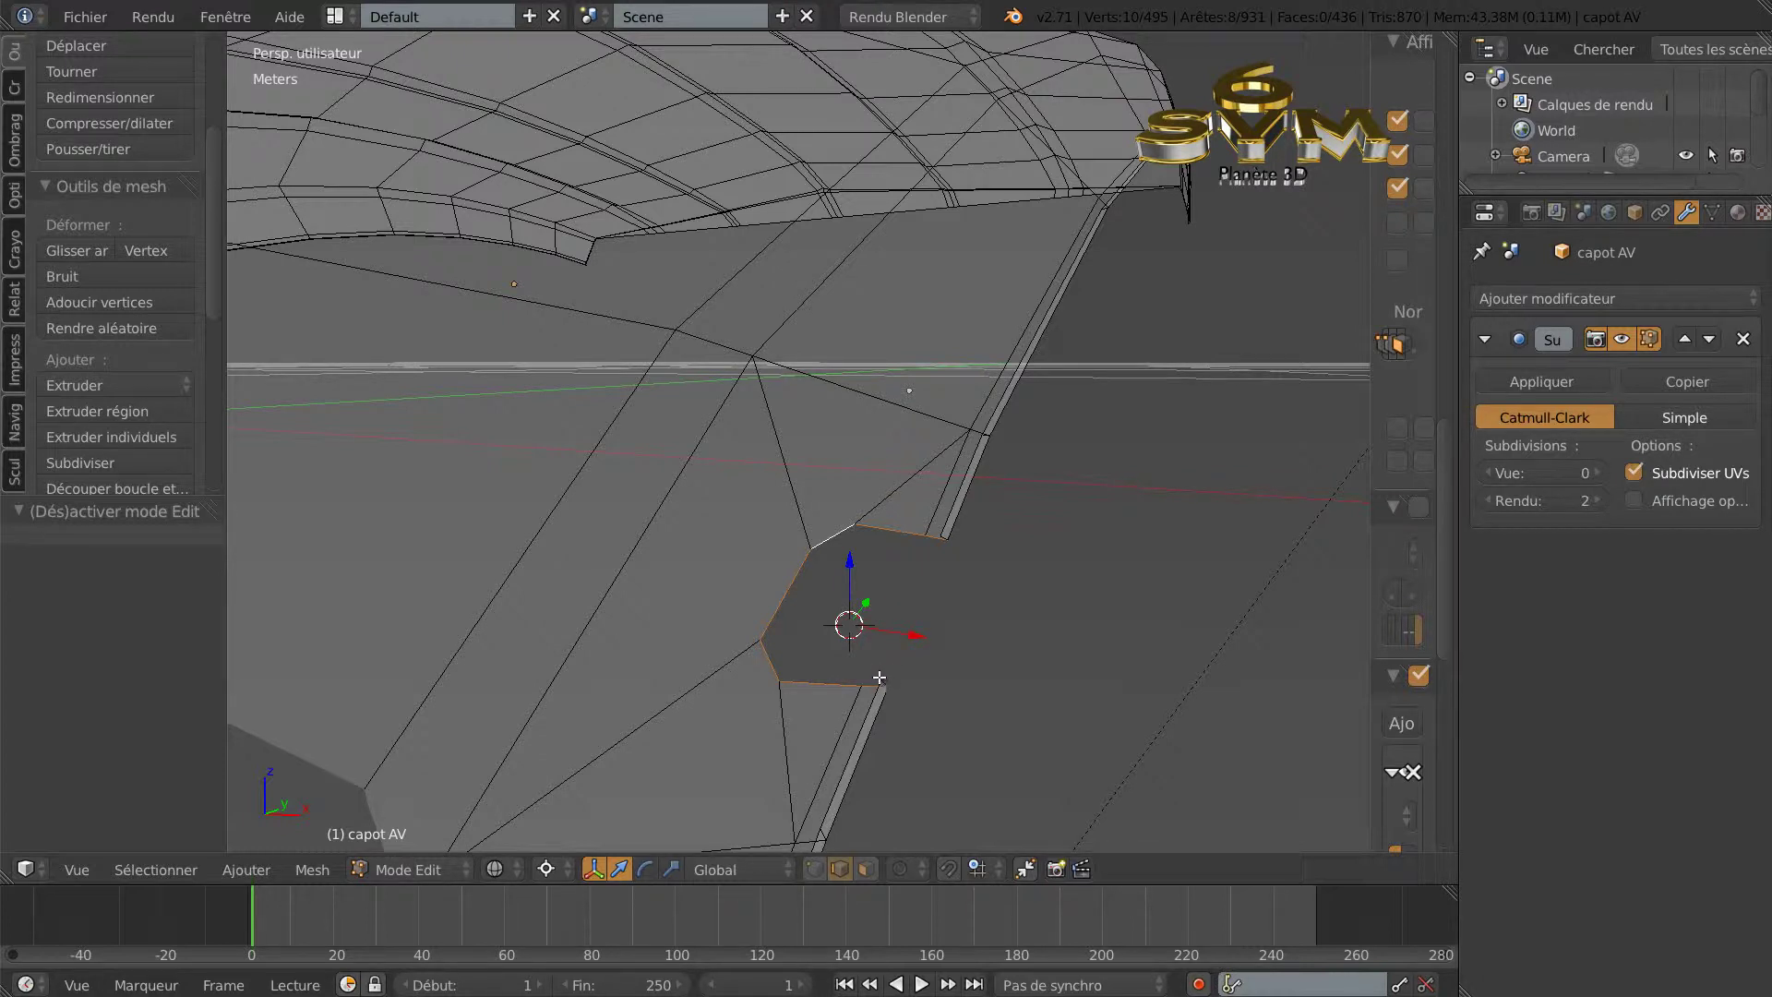
Extrude the selected notch edges in place and move the new vertices -3.5 mm along X.
key("e")
right_click(911, 670)
left_click(814, 870)
key("g")
key("x")
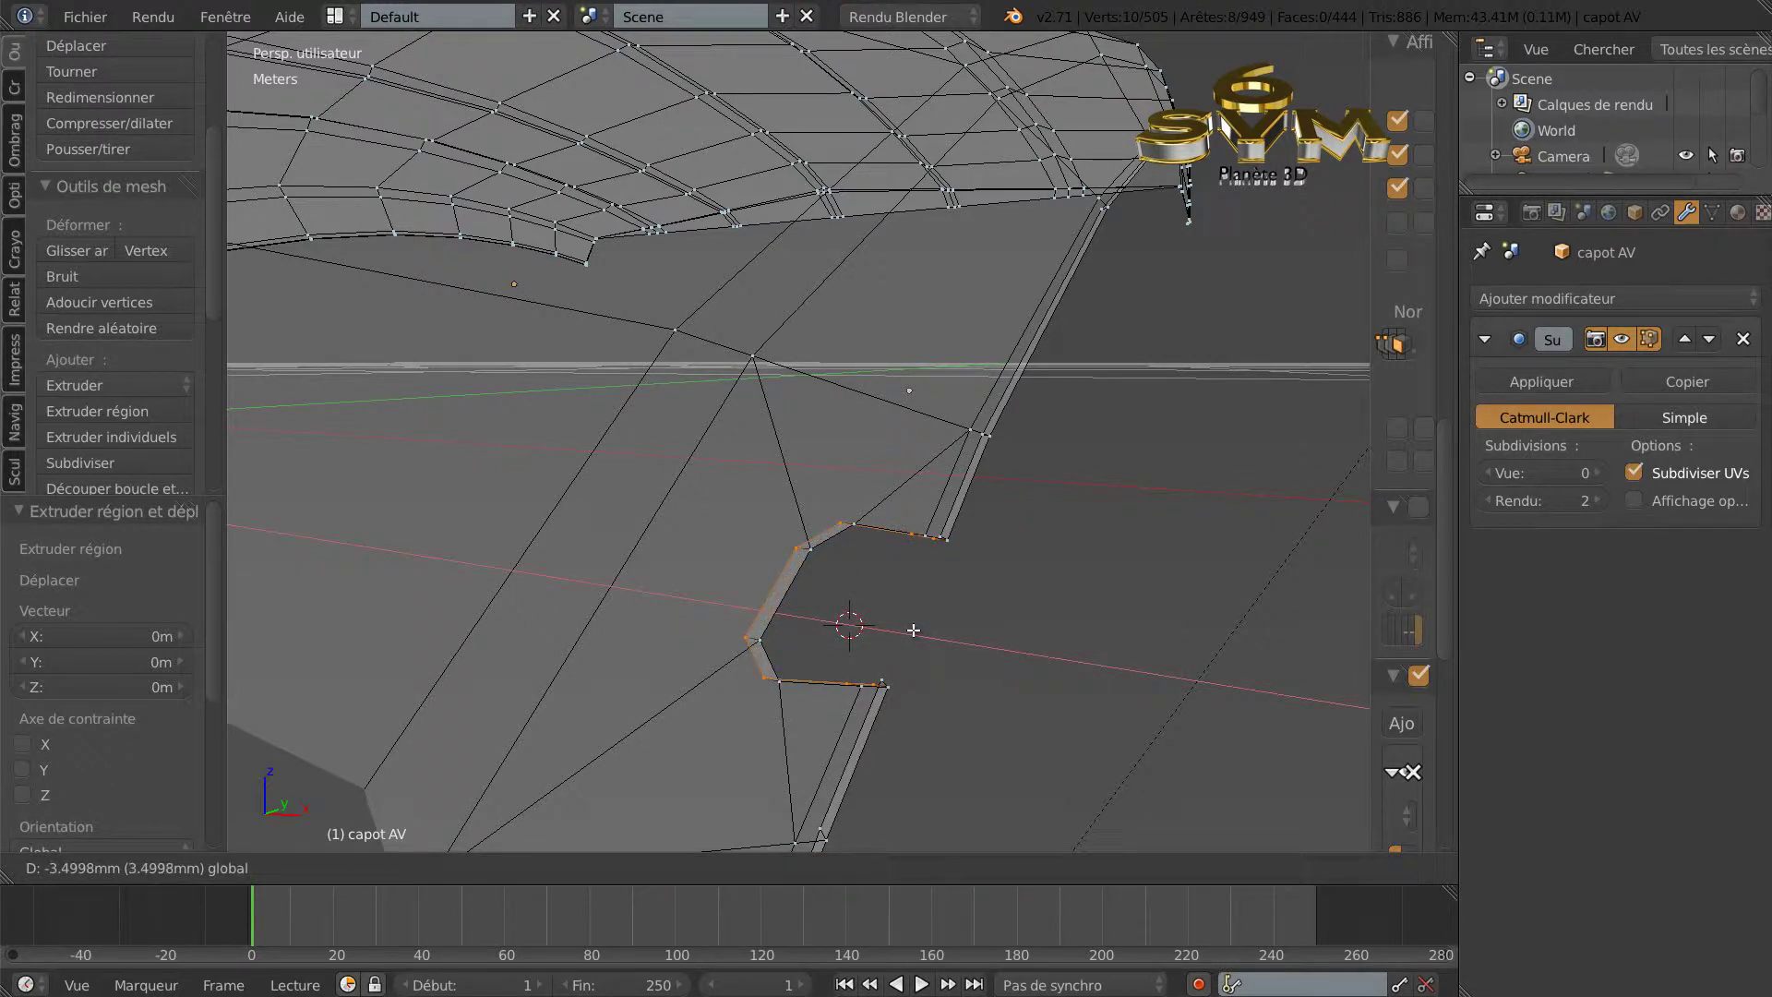
left_click(913, 630)
Merge the extruded end vertex at the +X notch's front outer corner with the adjacent hood-edge vertex, using At Last.
middle_click_drag(1046, 730, 965, 745)
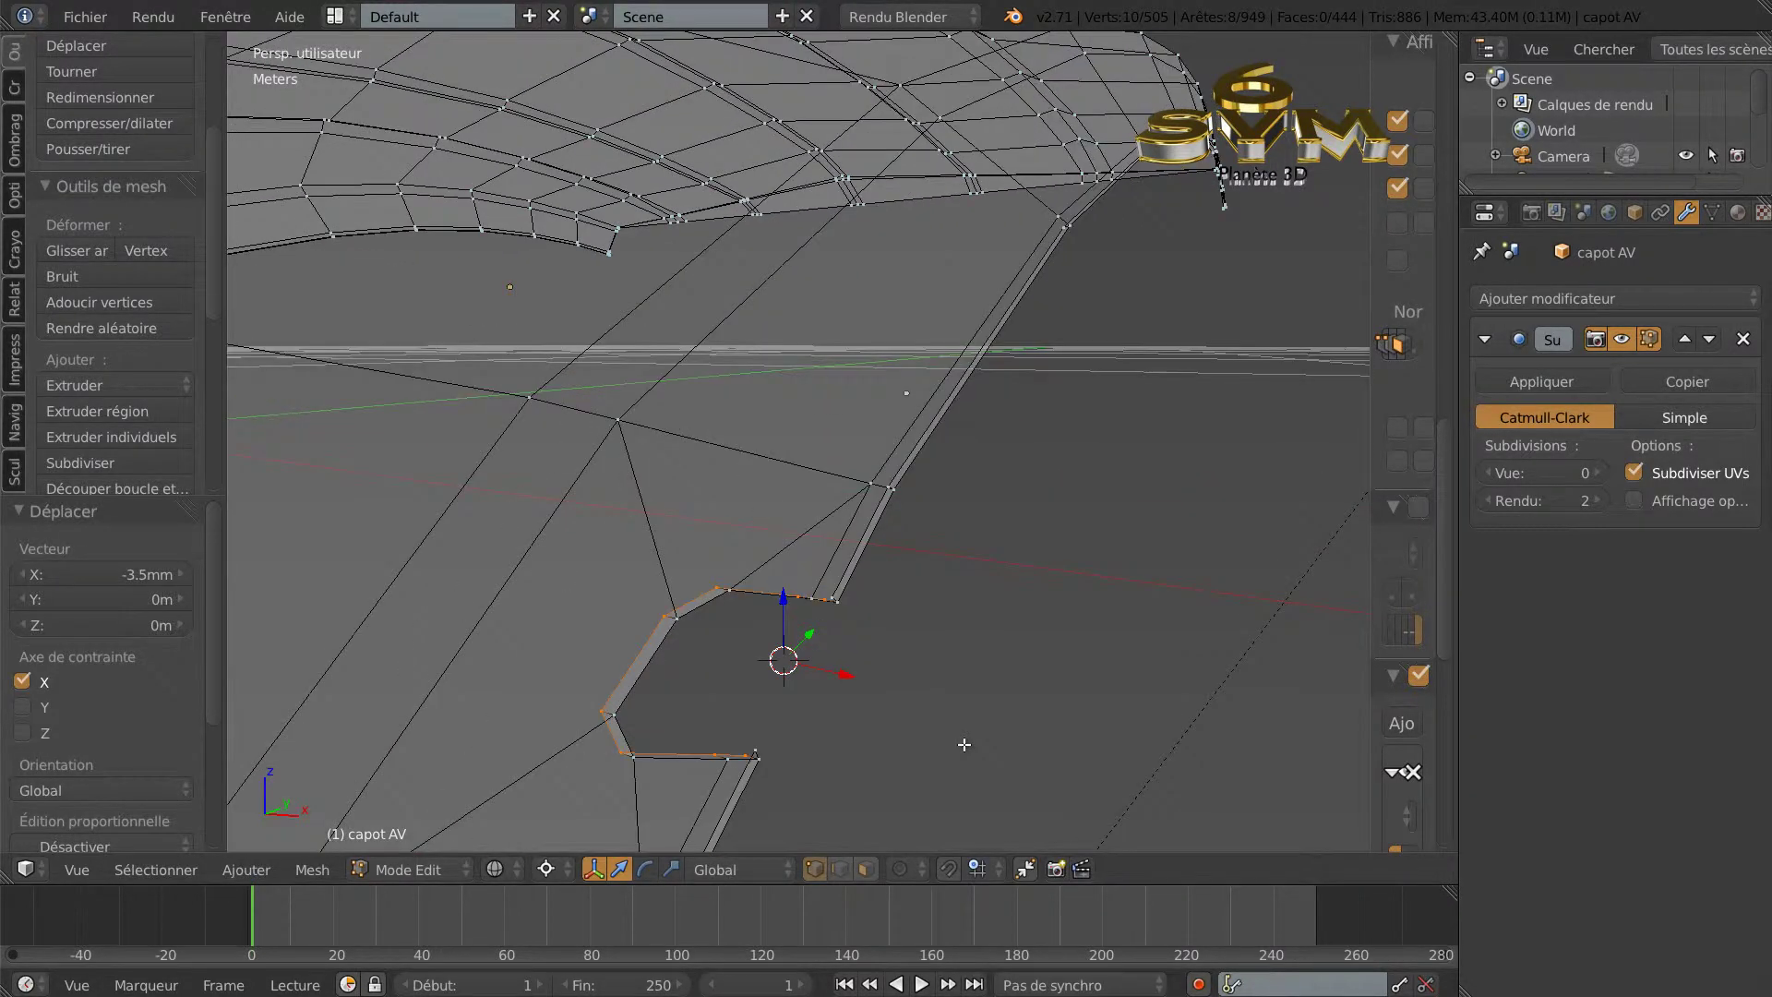
right_click(744, 754)
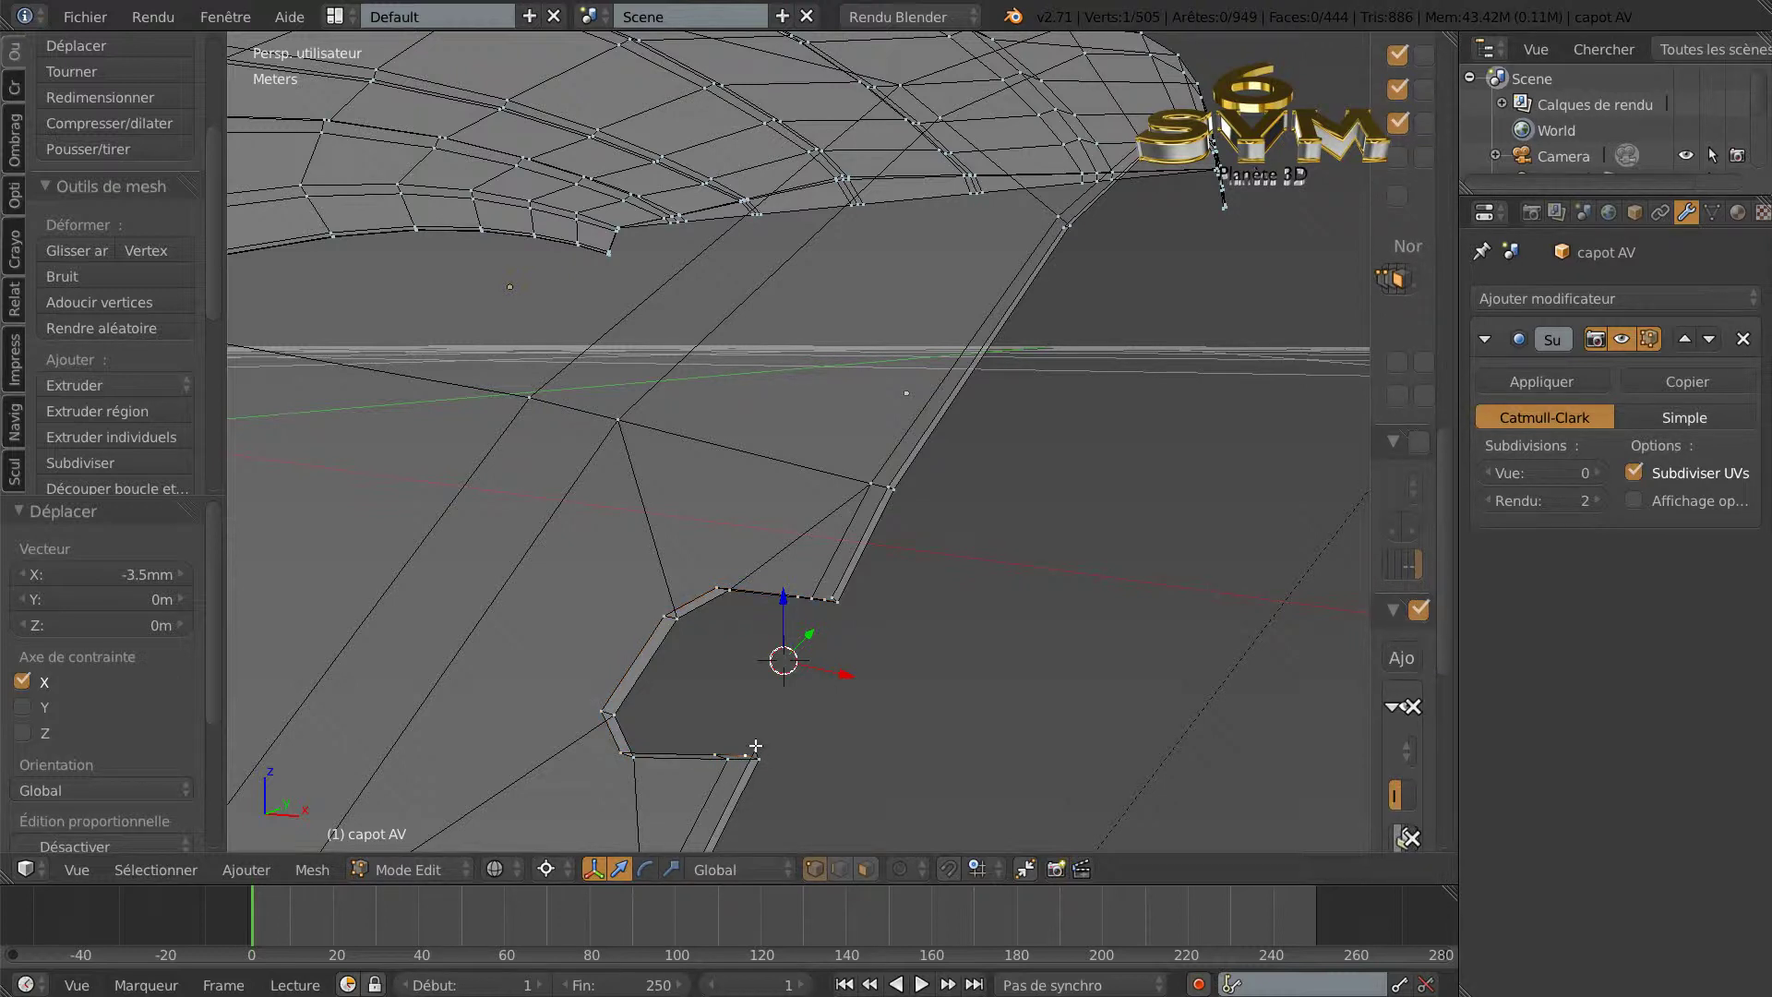
right_click(746, 750, "shift")
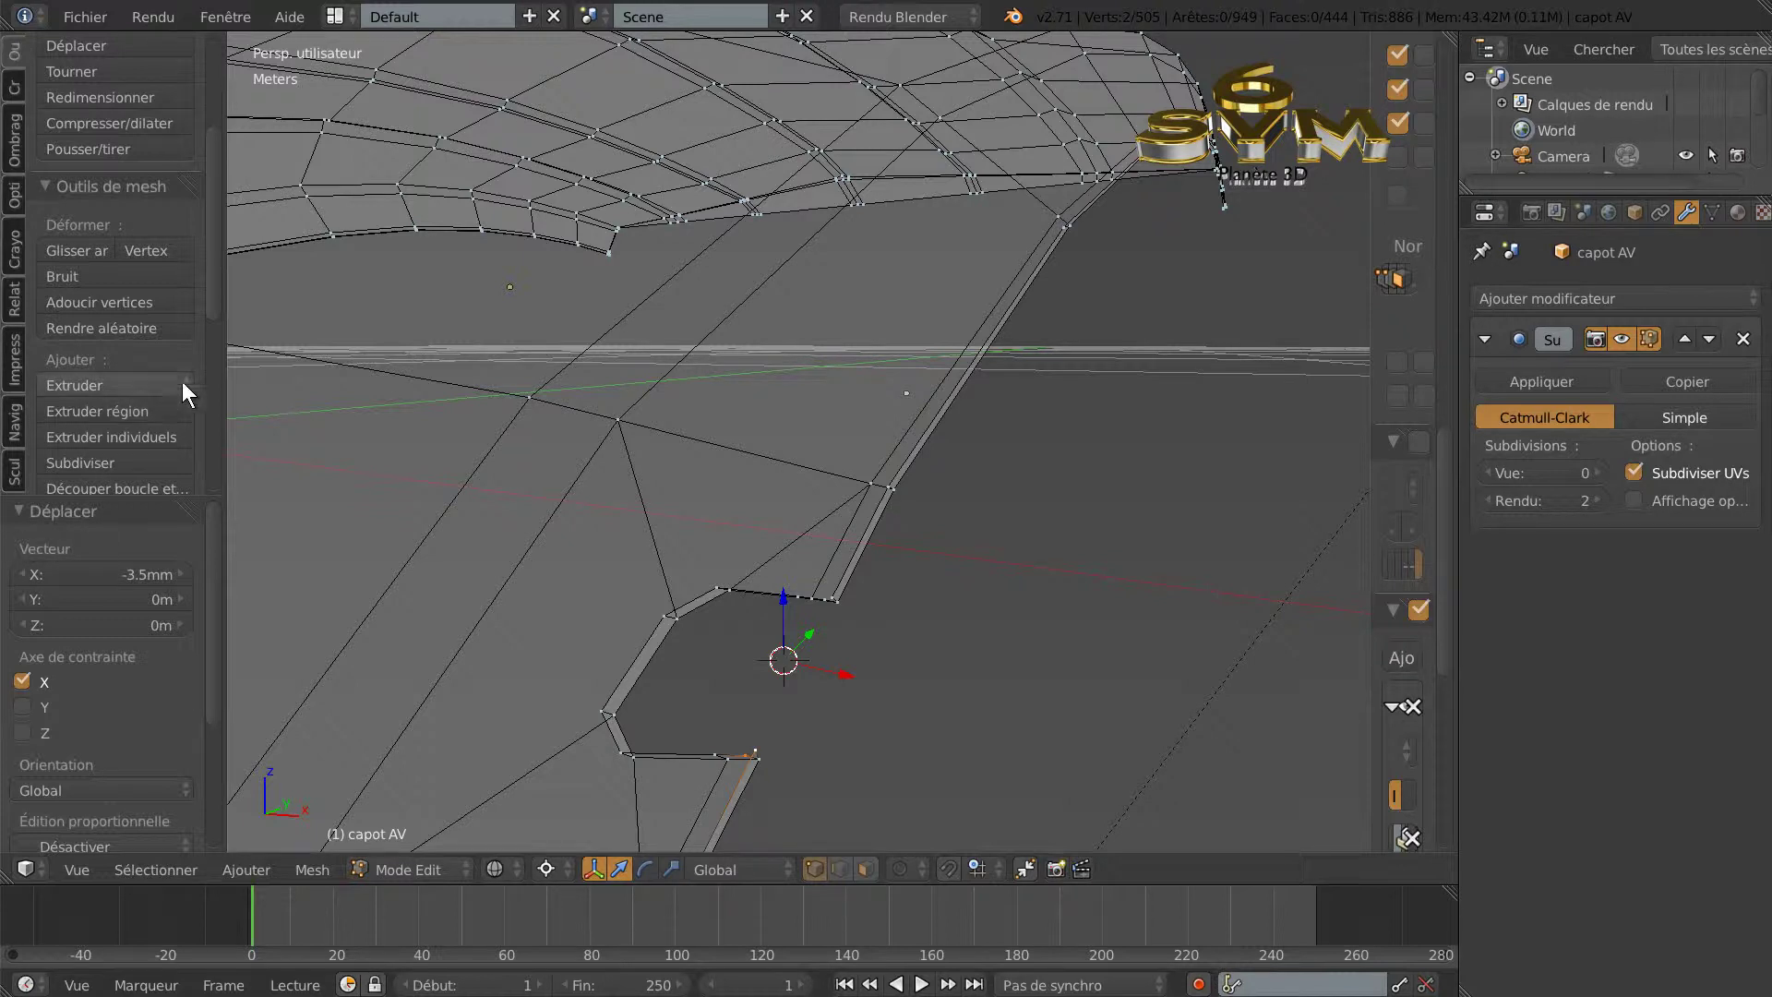
scroll(214, 369, "down", 5)
scroll(218, 437, "down", 3)
left_click(93, 391)
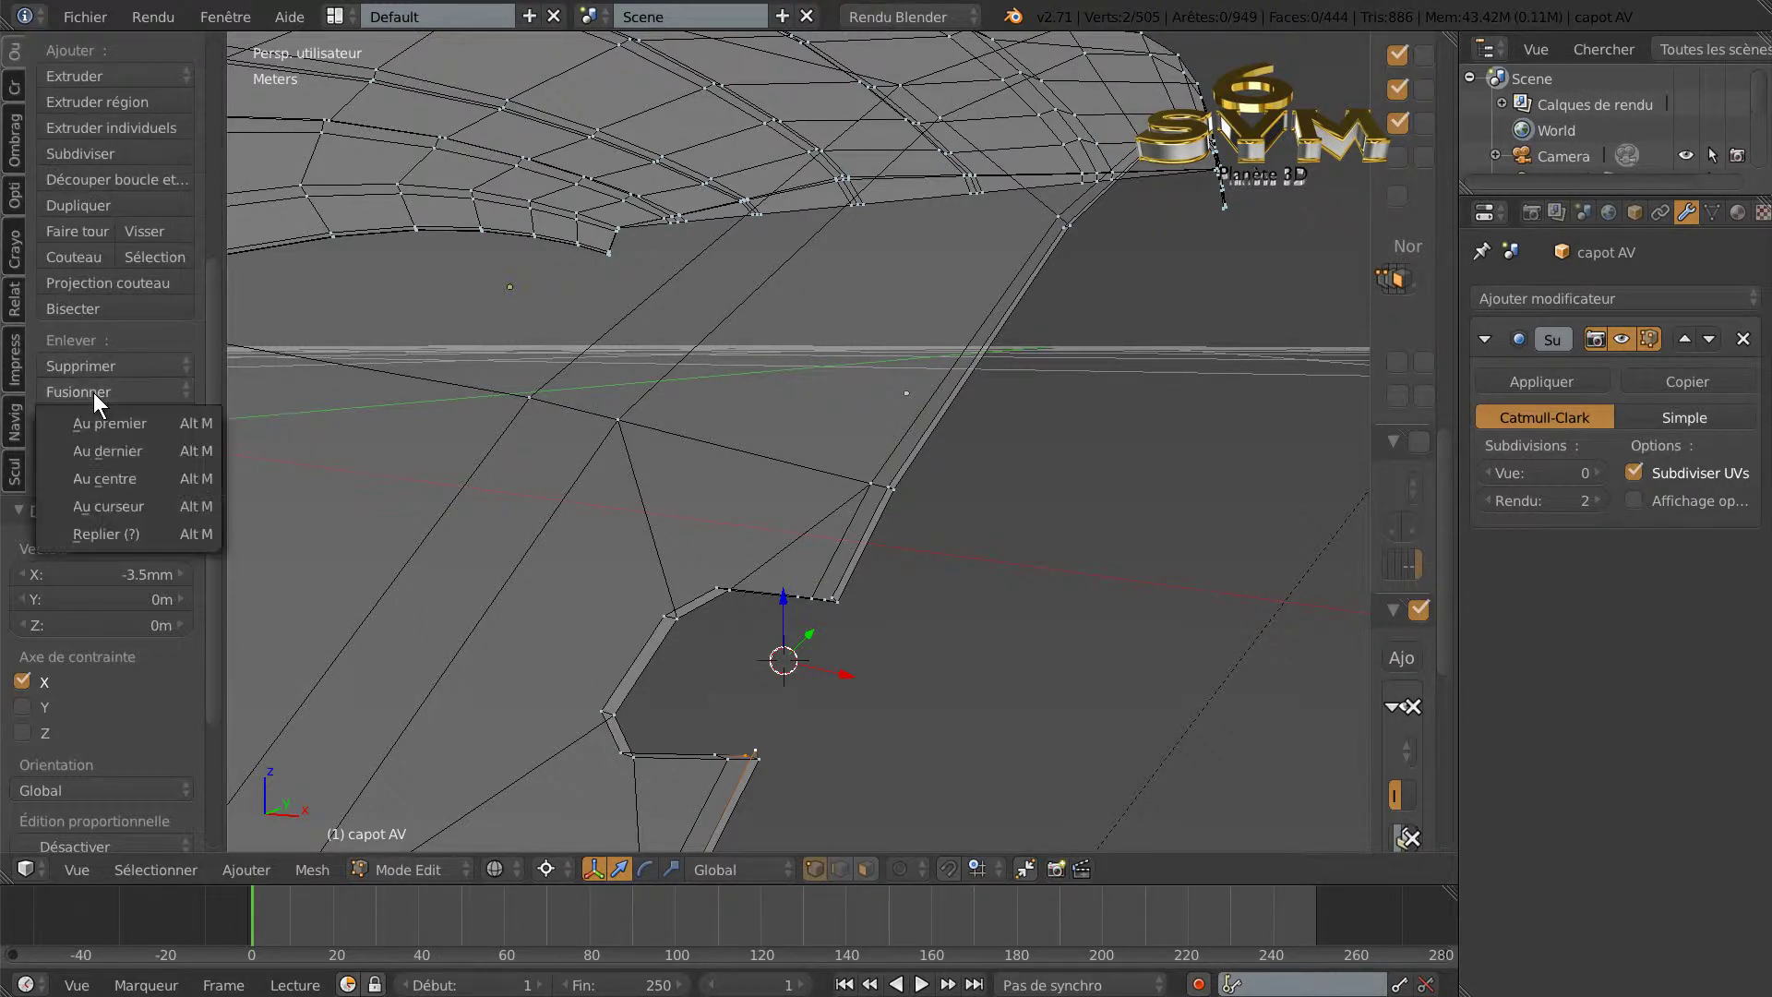
left_click(103, 449)
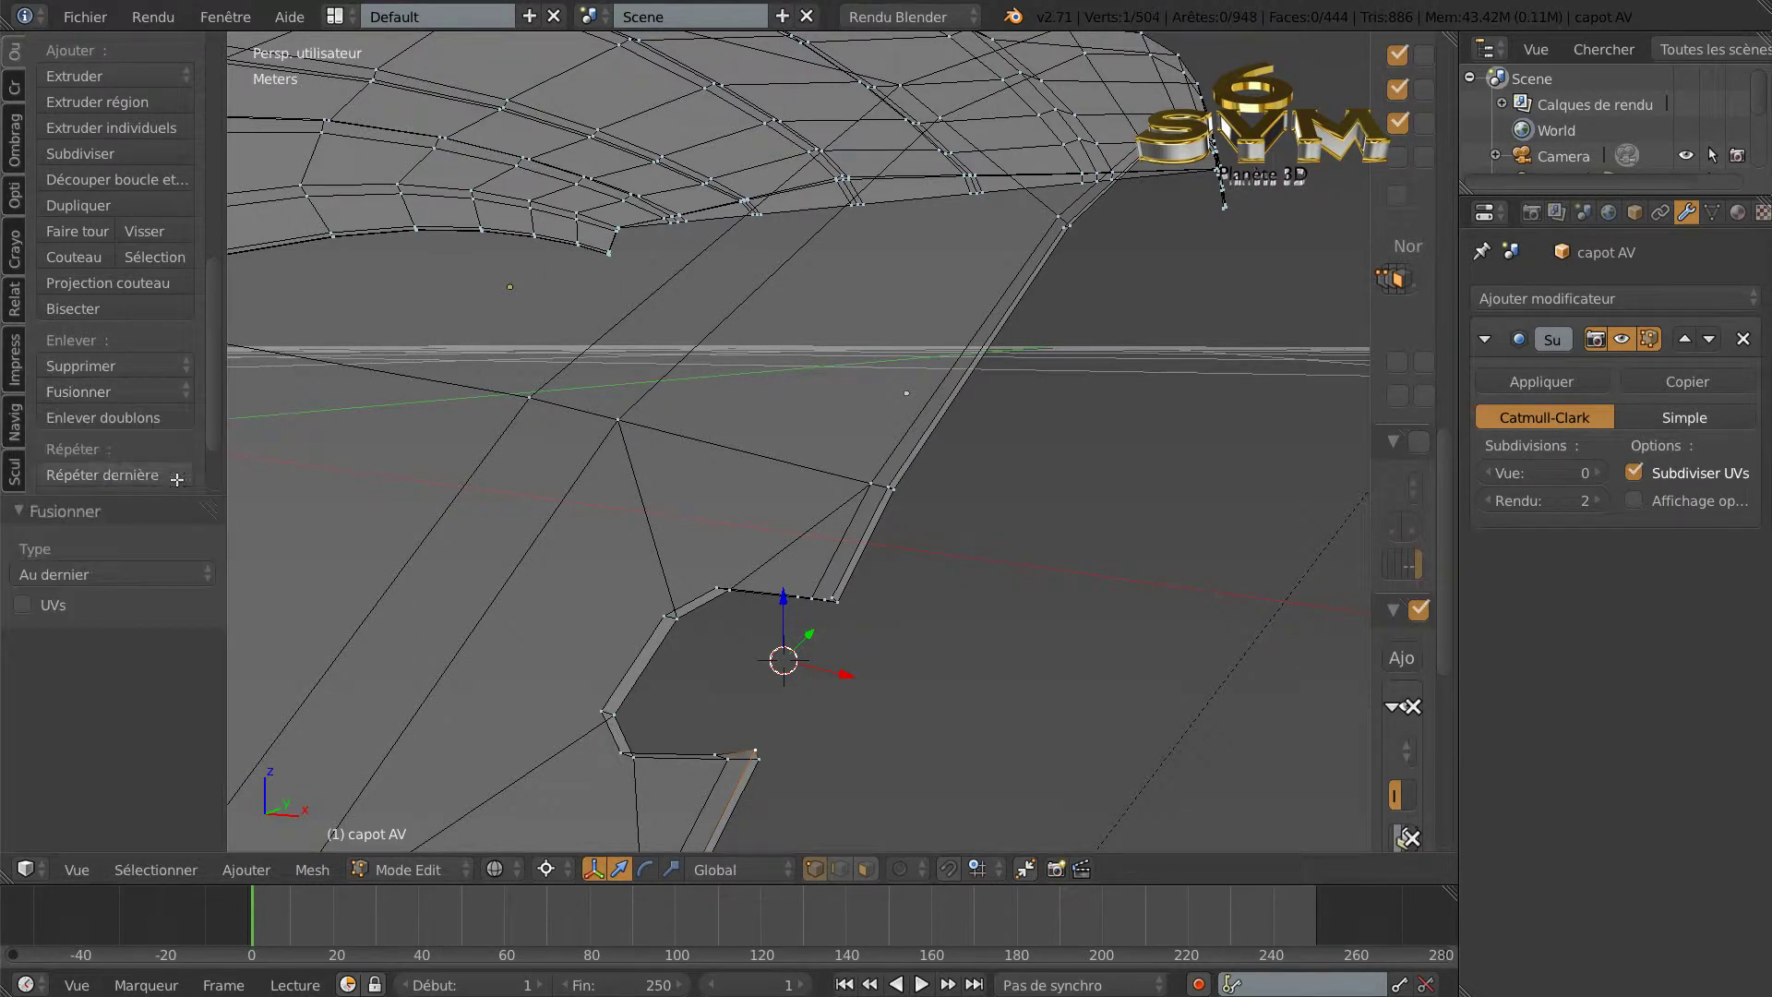
Merge the extruded end vertex at the +X notch's rear outer corner with the adjacent hood-edge vertex, using At Last.
middle_click_drag(819, 623, 881, 584)
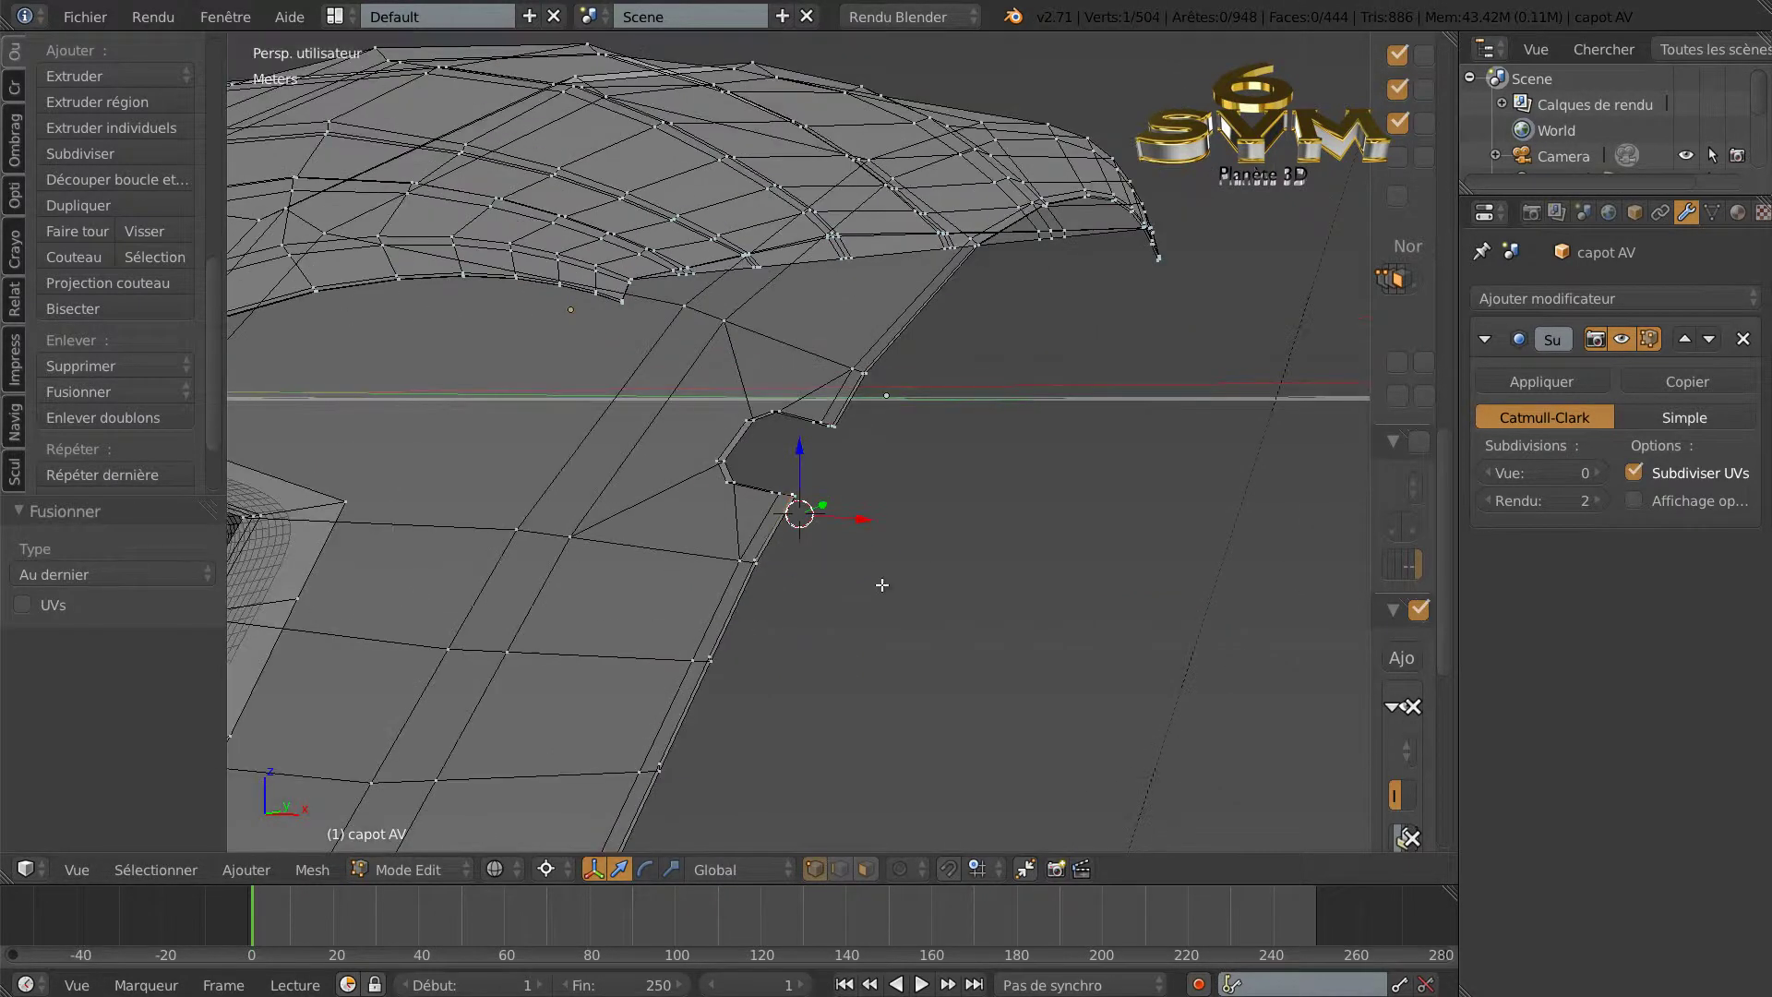
middle_click_drag(937, 523, 941, 473)
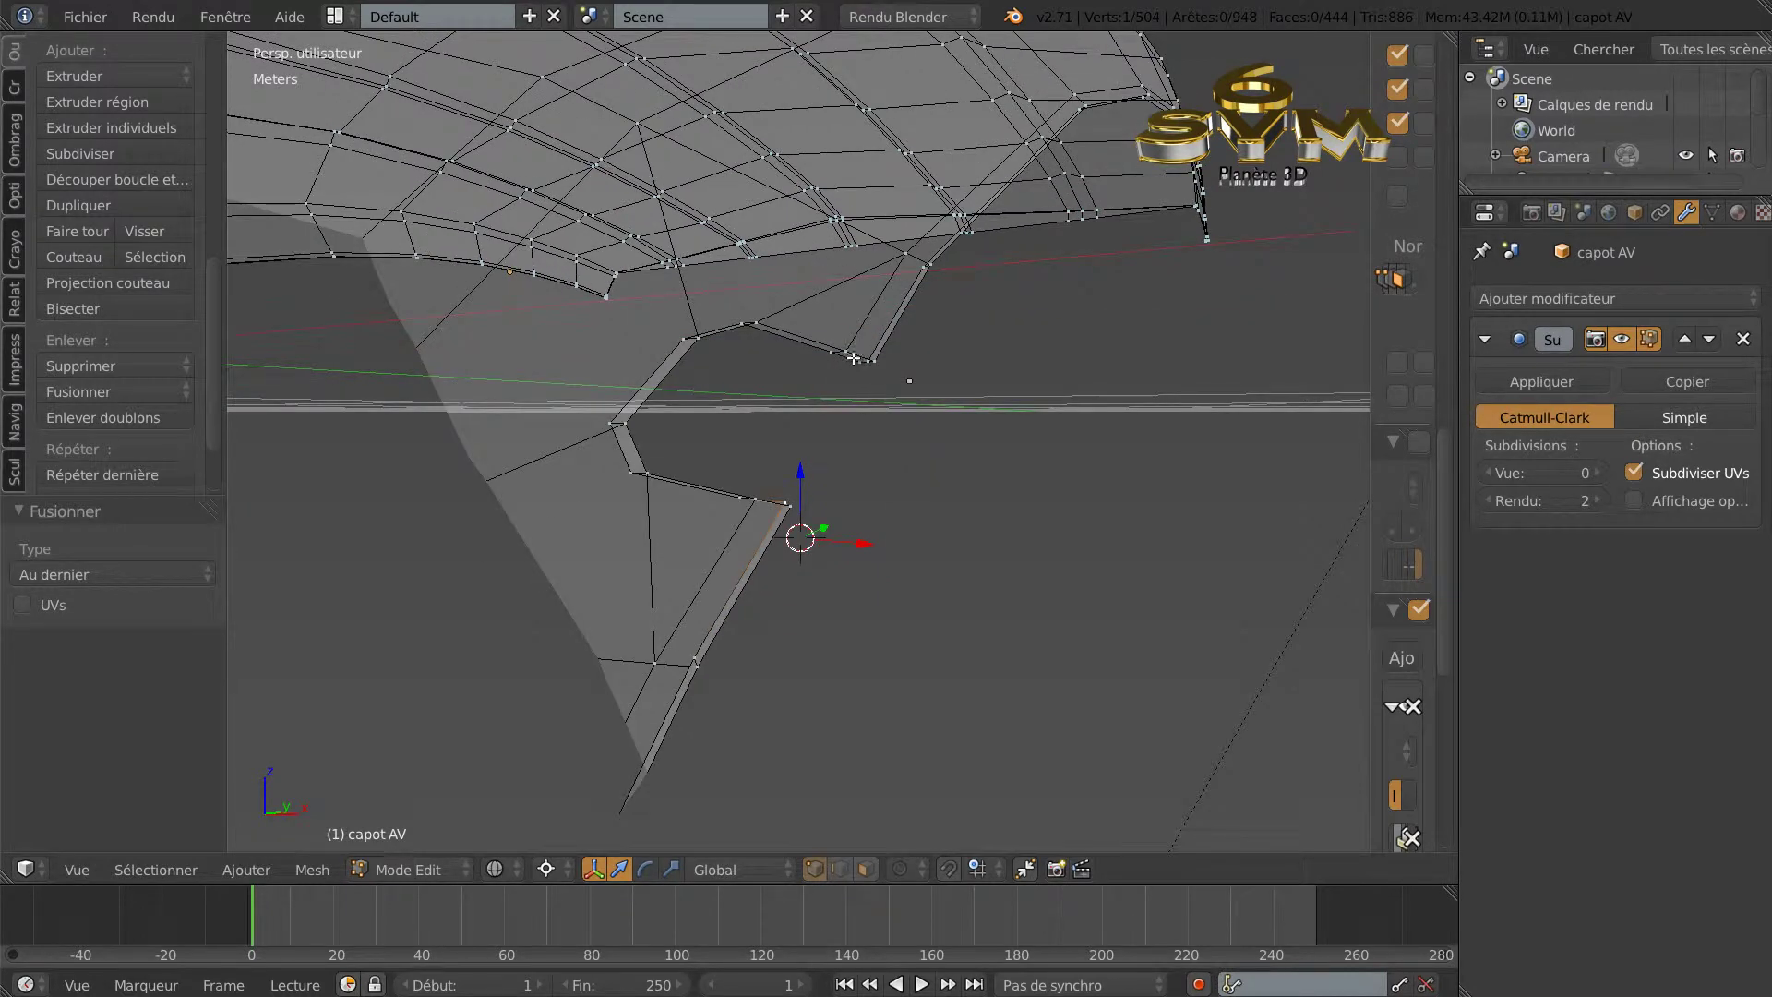
right_click(856, 363)
right_click(867, 363, "shift")
left_click(73, 388)
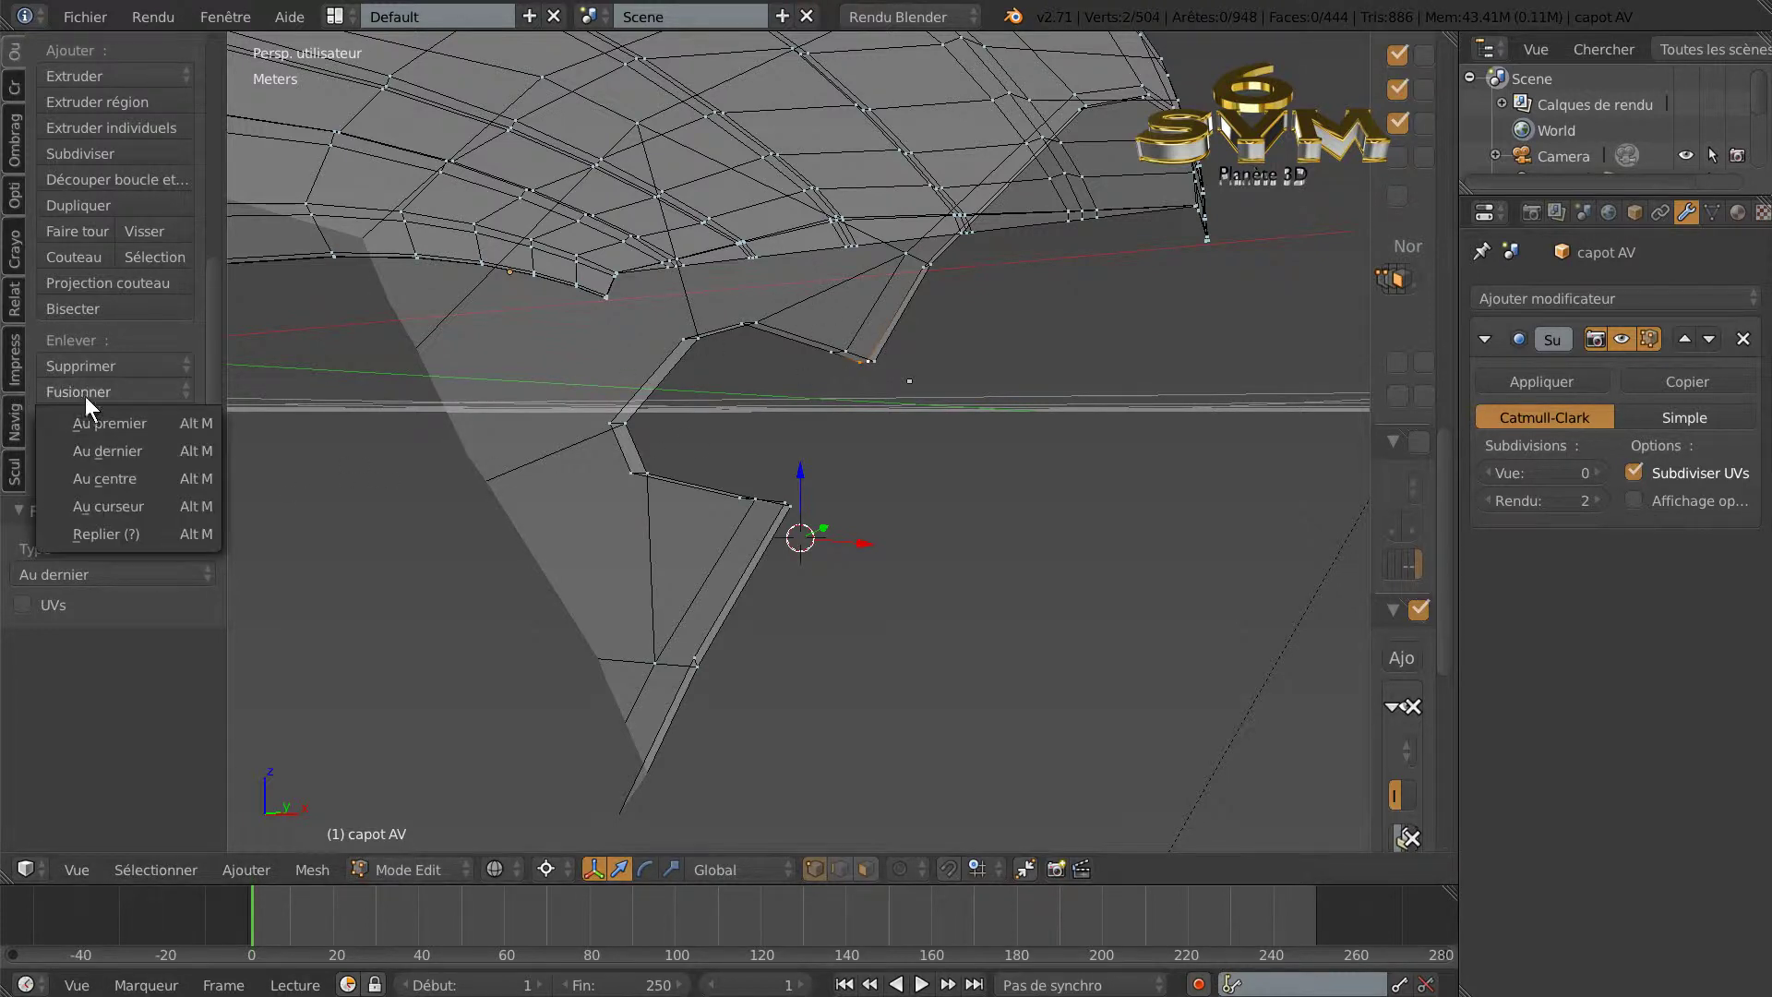
left_click(101, 450)
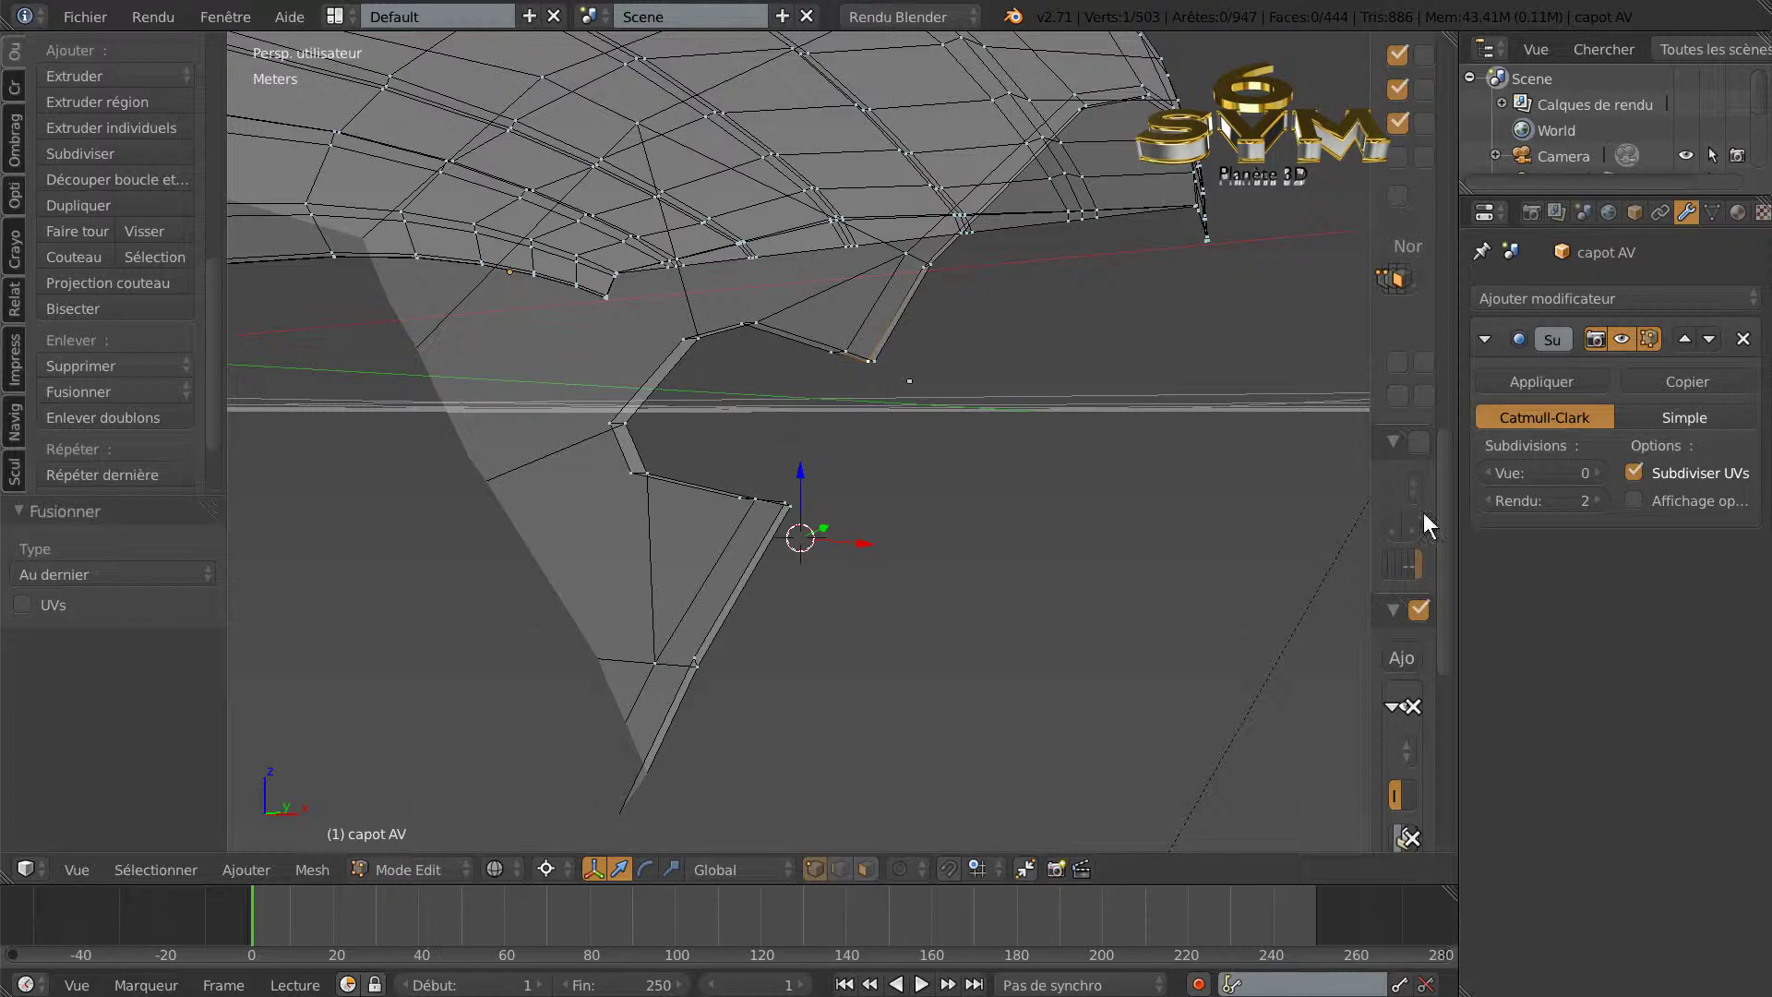
Raise the Subdivision Surface viewport level to 3 and examine both notches on the whole hood in Object Mode.
left_click(1598, 473)
left_click(1598, 473)
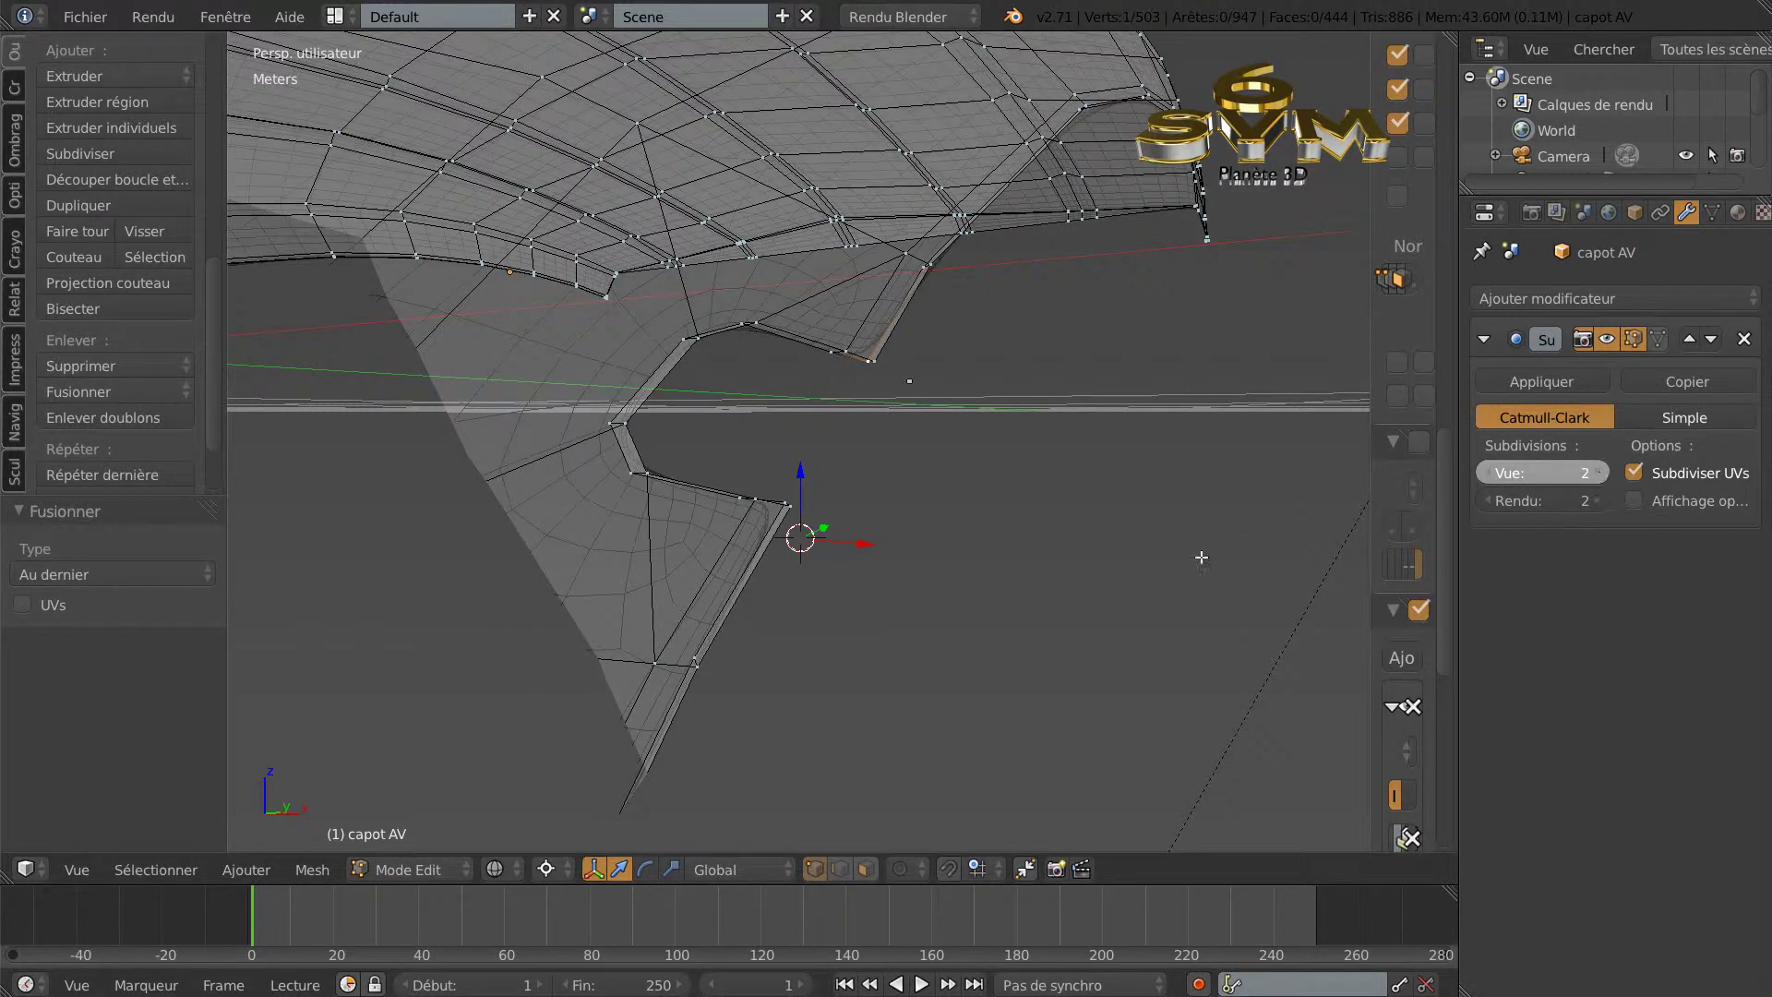
key("ctrl+3")
key("Tab")
middle_click_drag(990, 551, 779, 613)
scroll(656, 638, "down", 5)
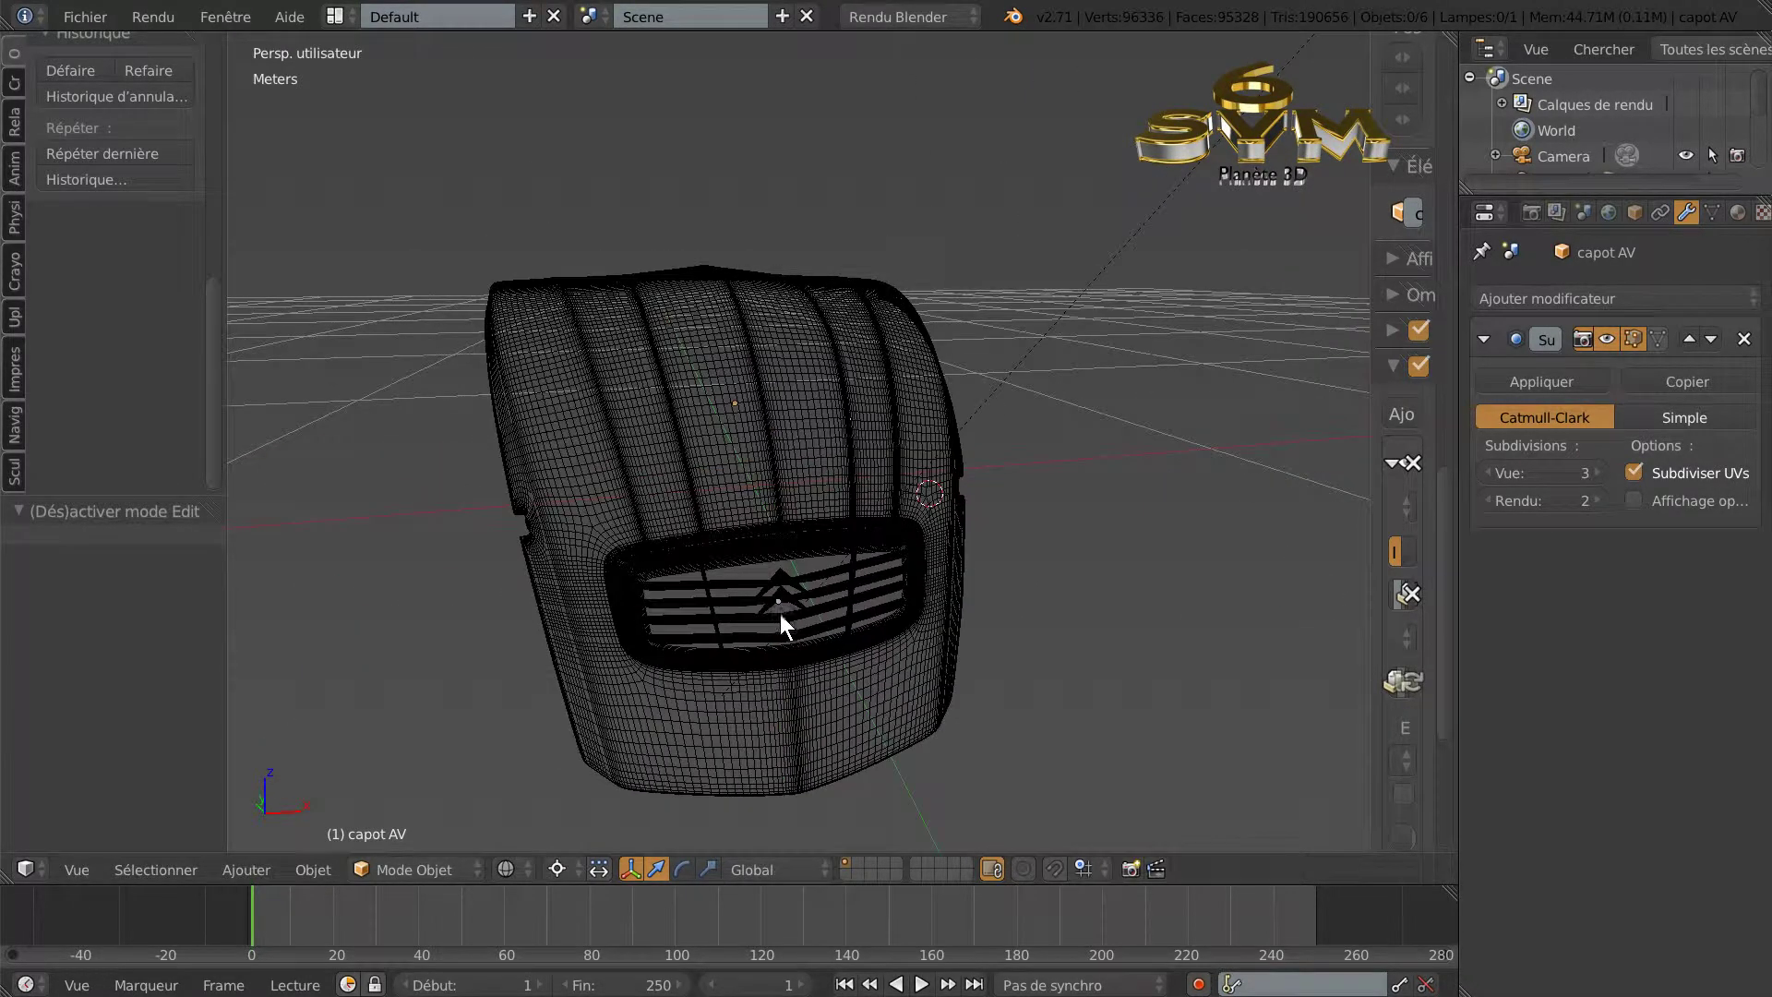
middle_click_drag(862, 695, 773, 693)
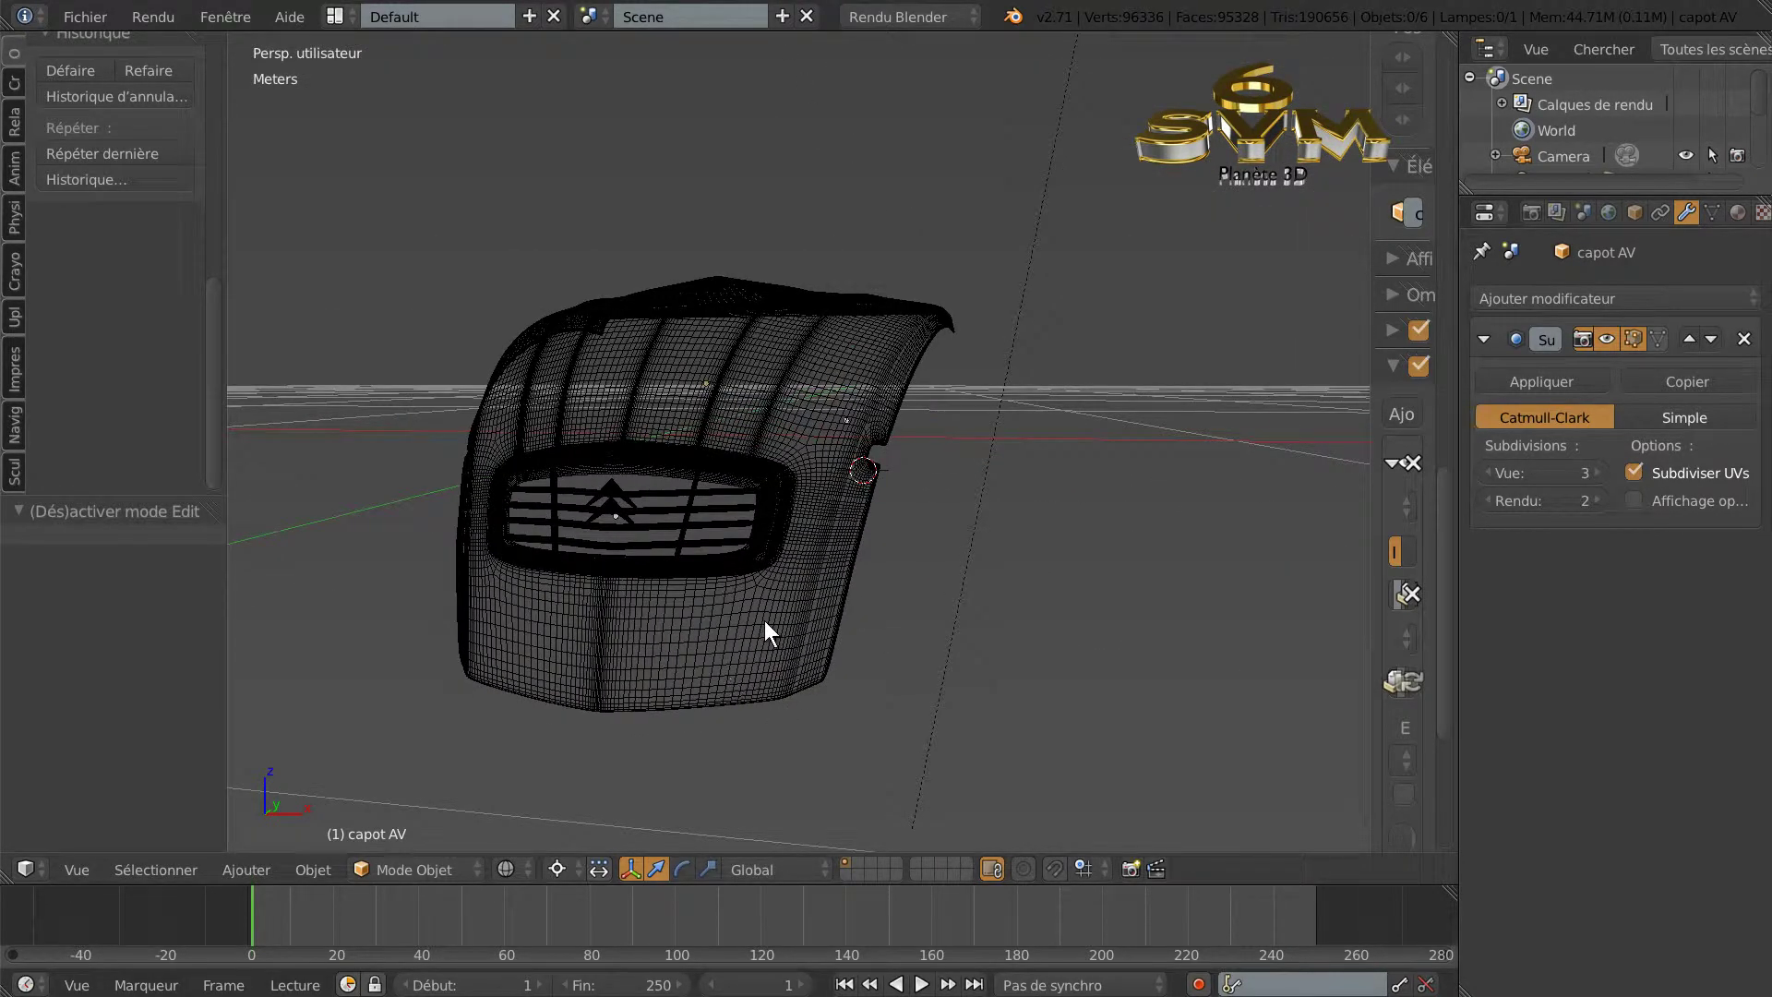
middle_click_drag(730, 630, 854, 718)
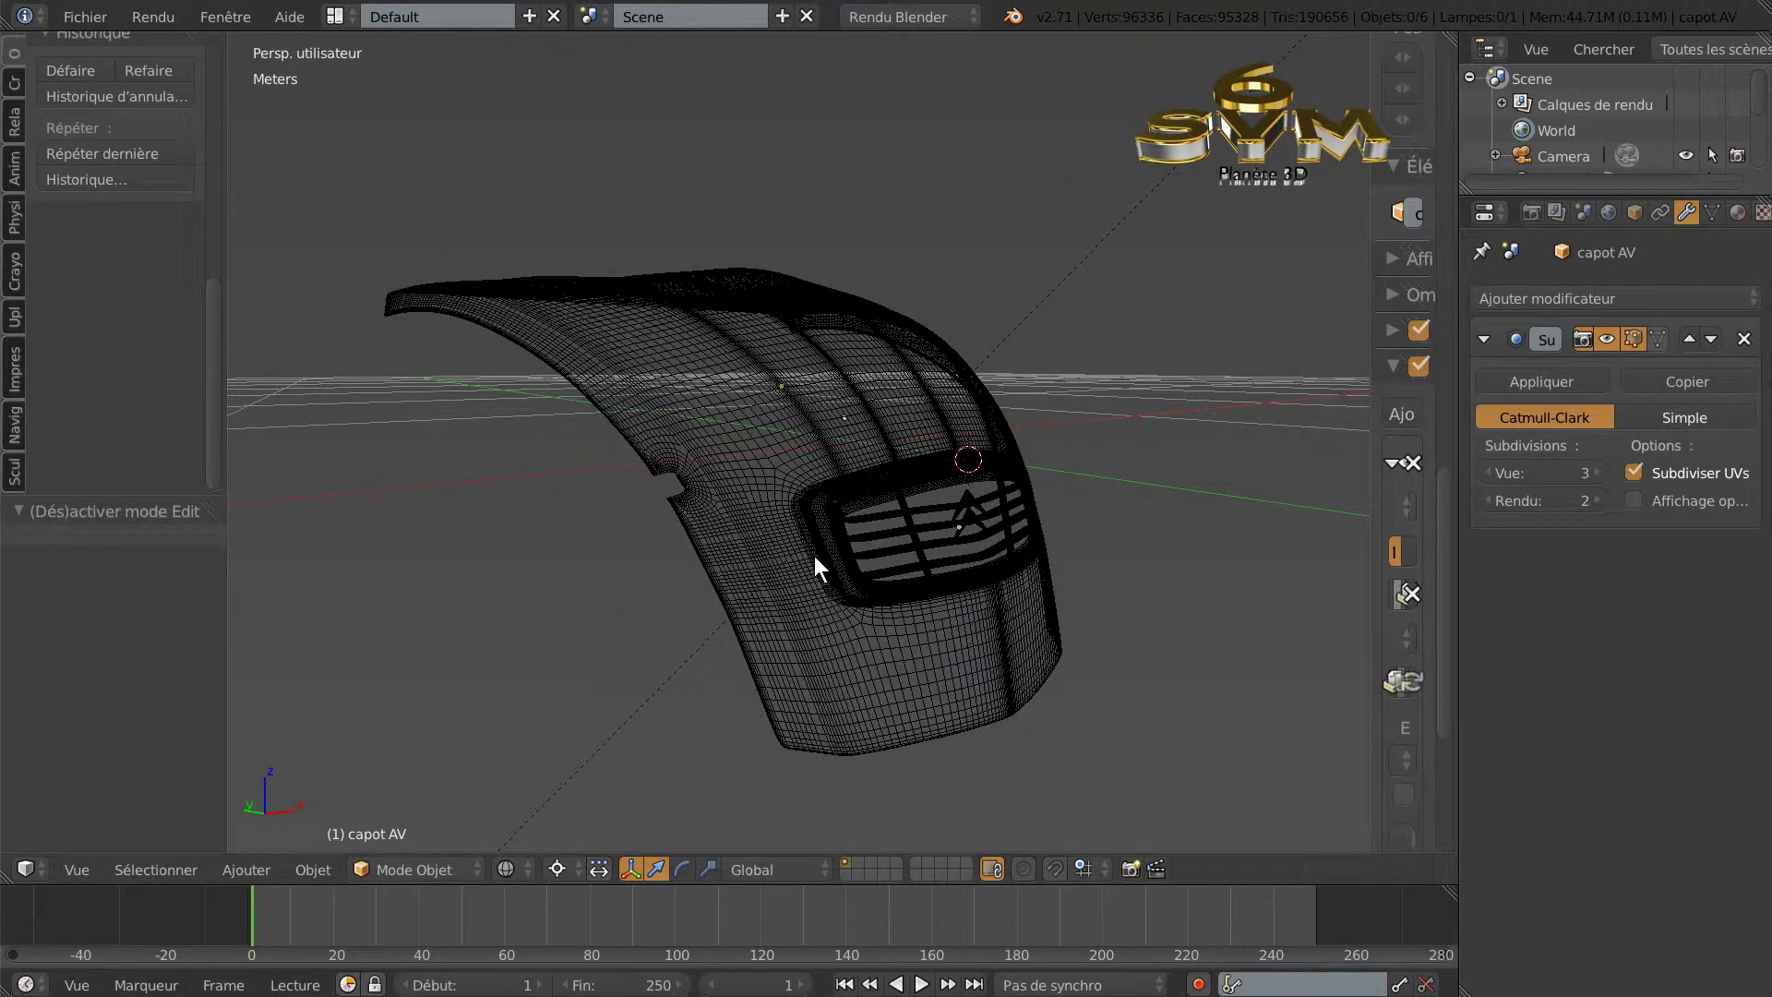
middle_click_drag(842, 579, 839, 700)
scroll(854, 606, "up", 5)
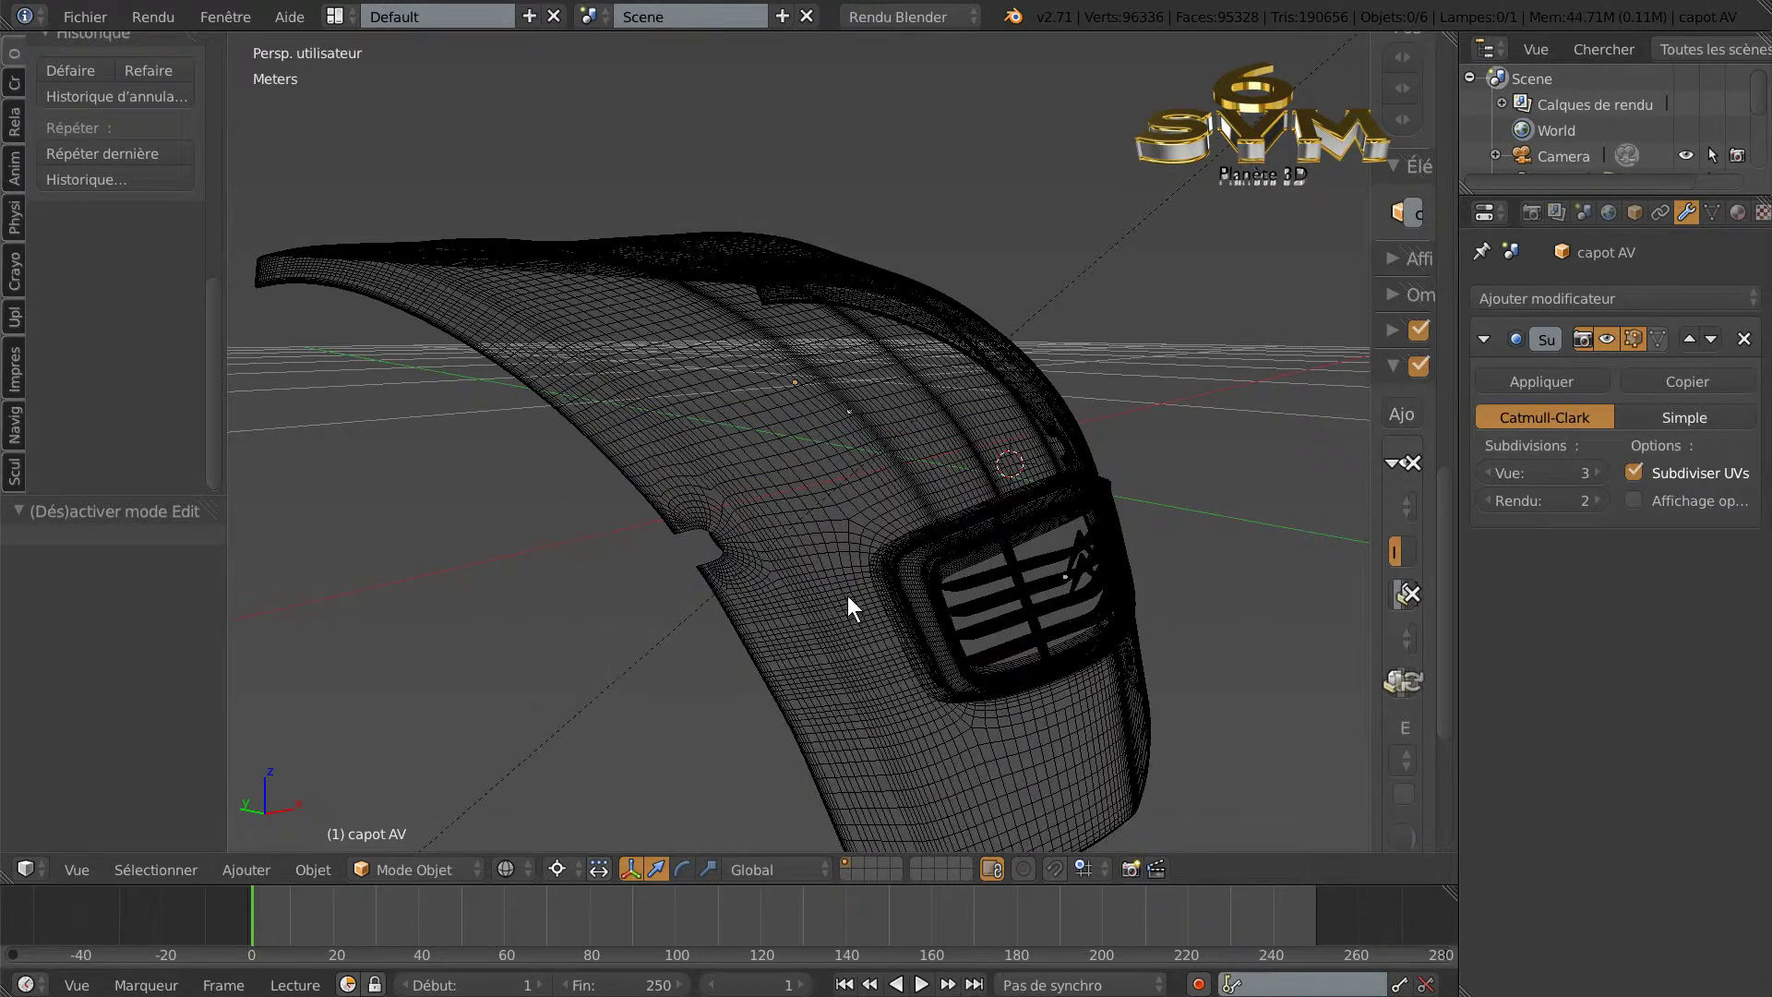
middle_click_drag(847, 566, 793, 584)
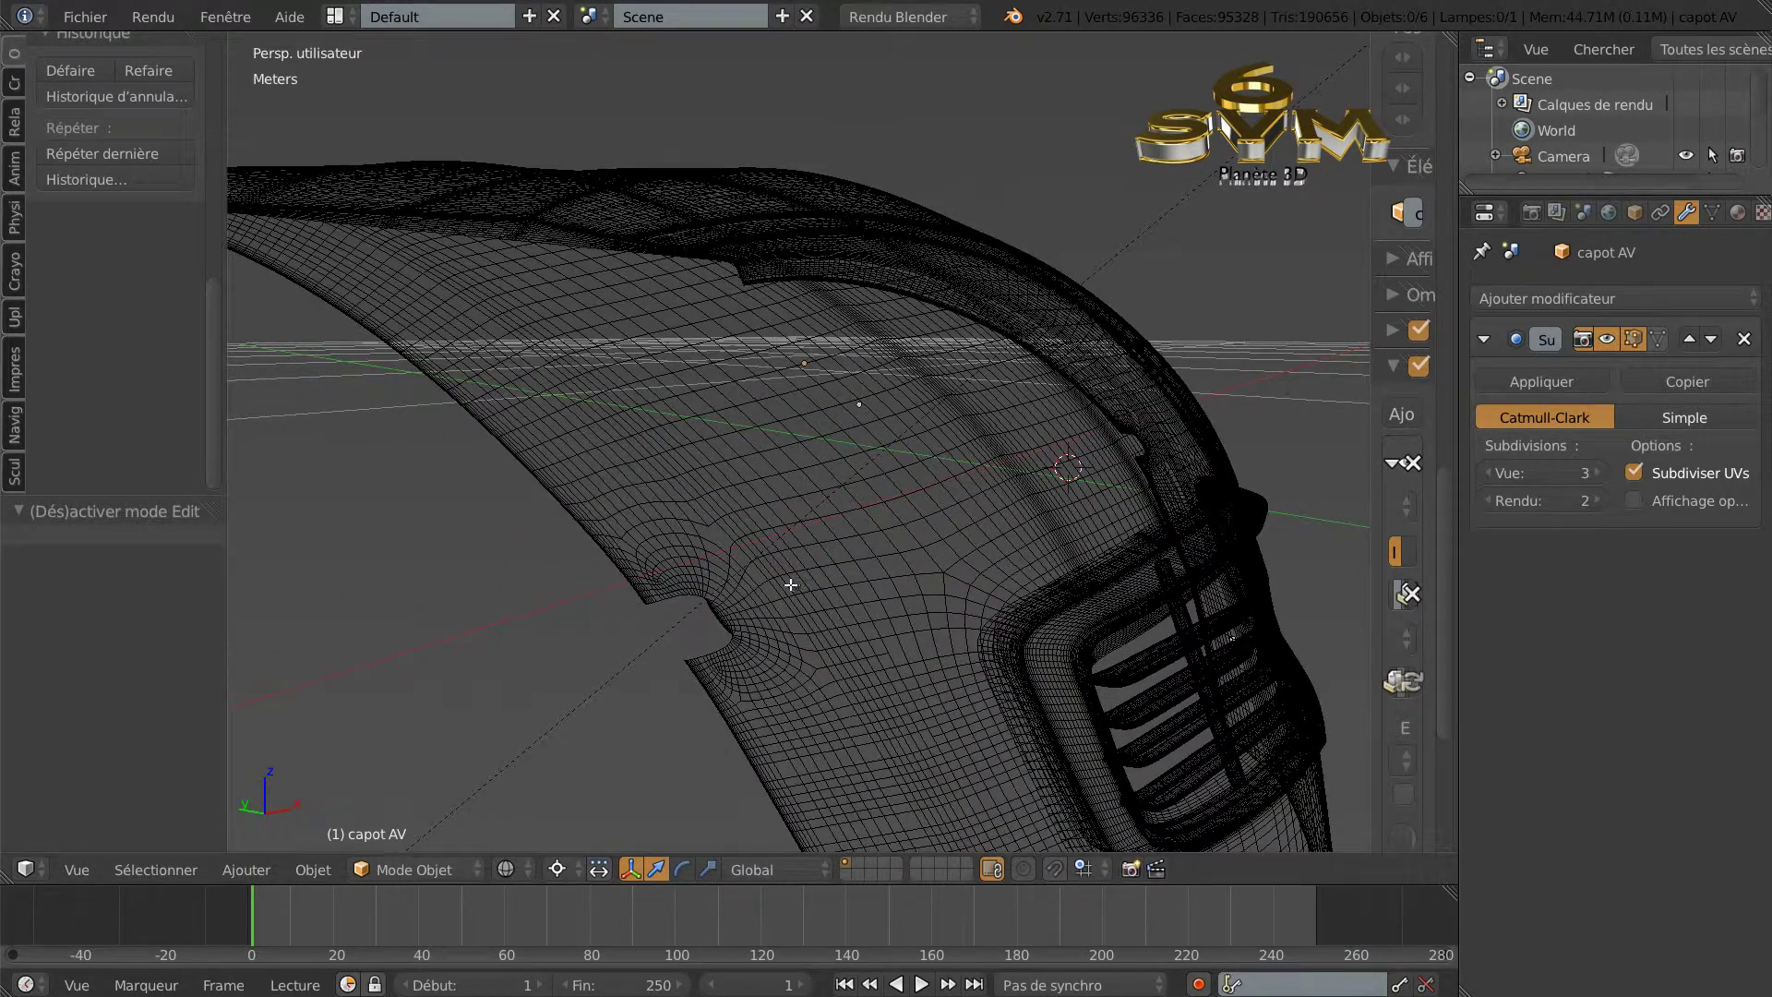
Return to Edit Mode on the hood and lower the Subdivision Surface viewport level to 1.
key("Tab")
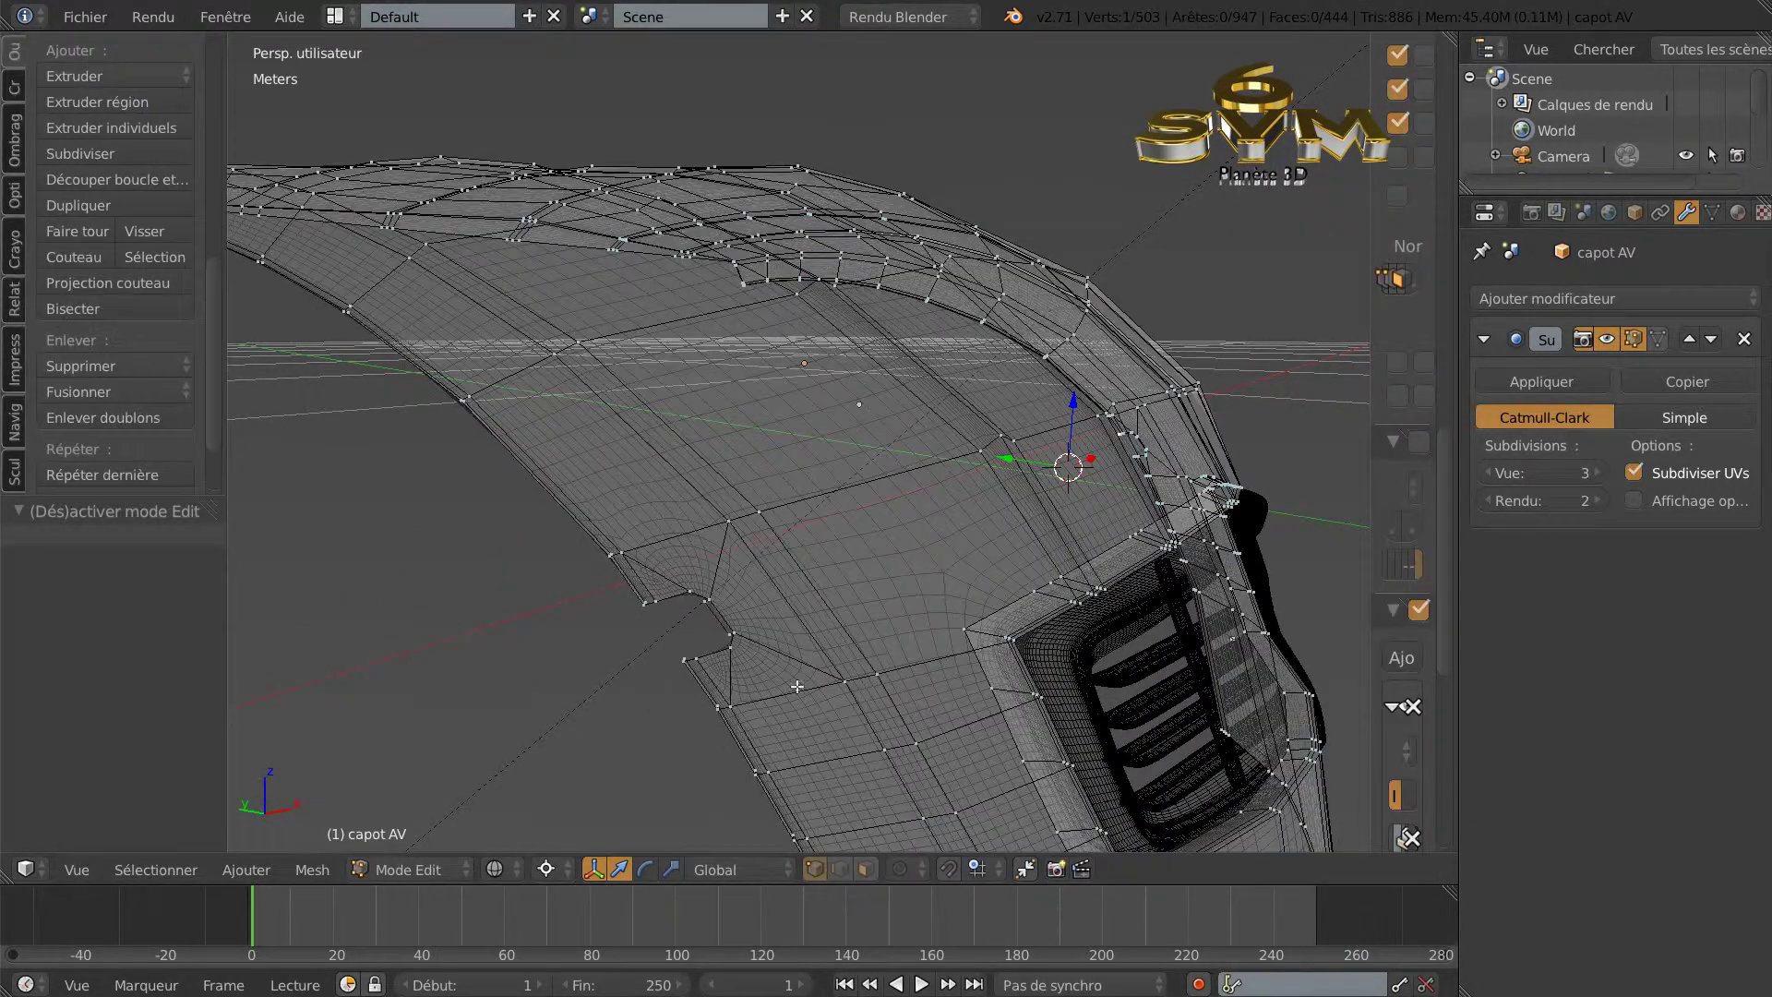
left_click(1484, 471)
left_click(1483, 471)
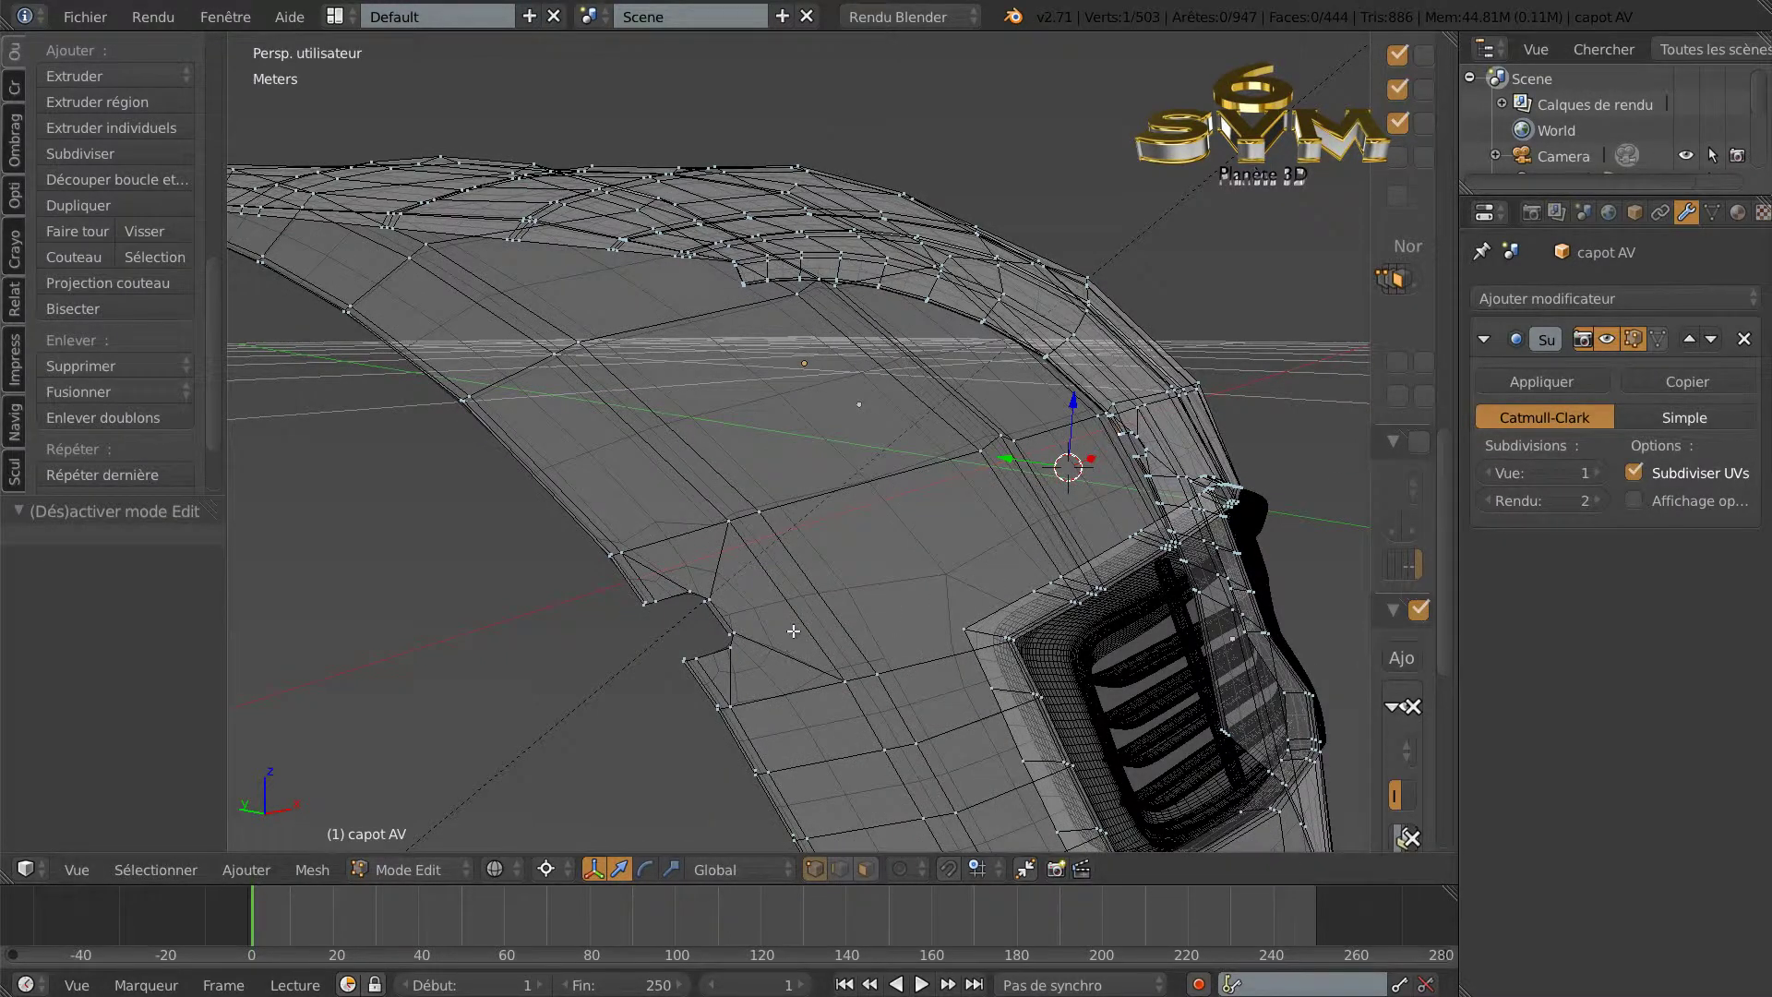
Delete the two stray vertices along the inner edge of the -X side notch.
scroll(789, 635, "up", 2)
scroll(804, 586, "up", 1)
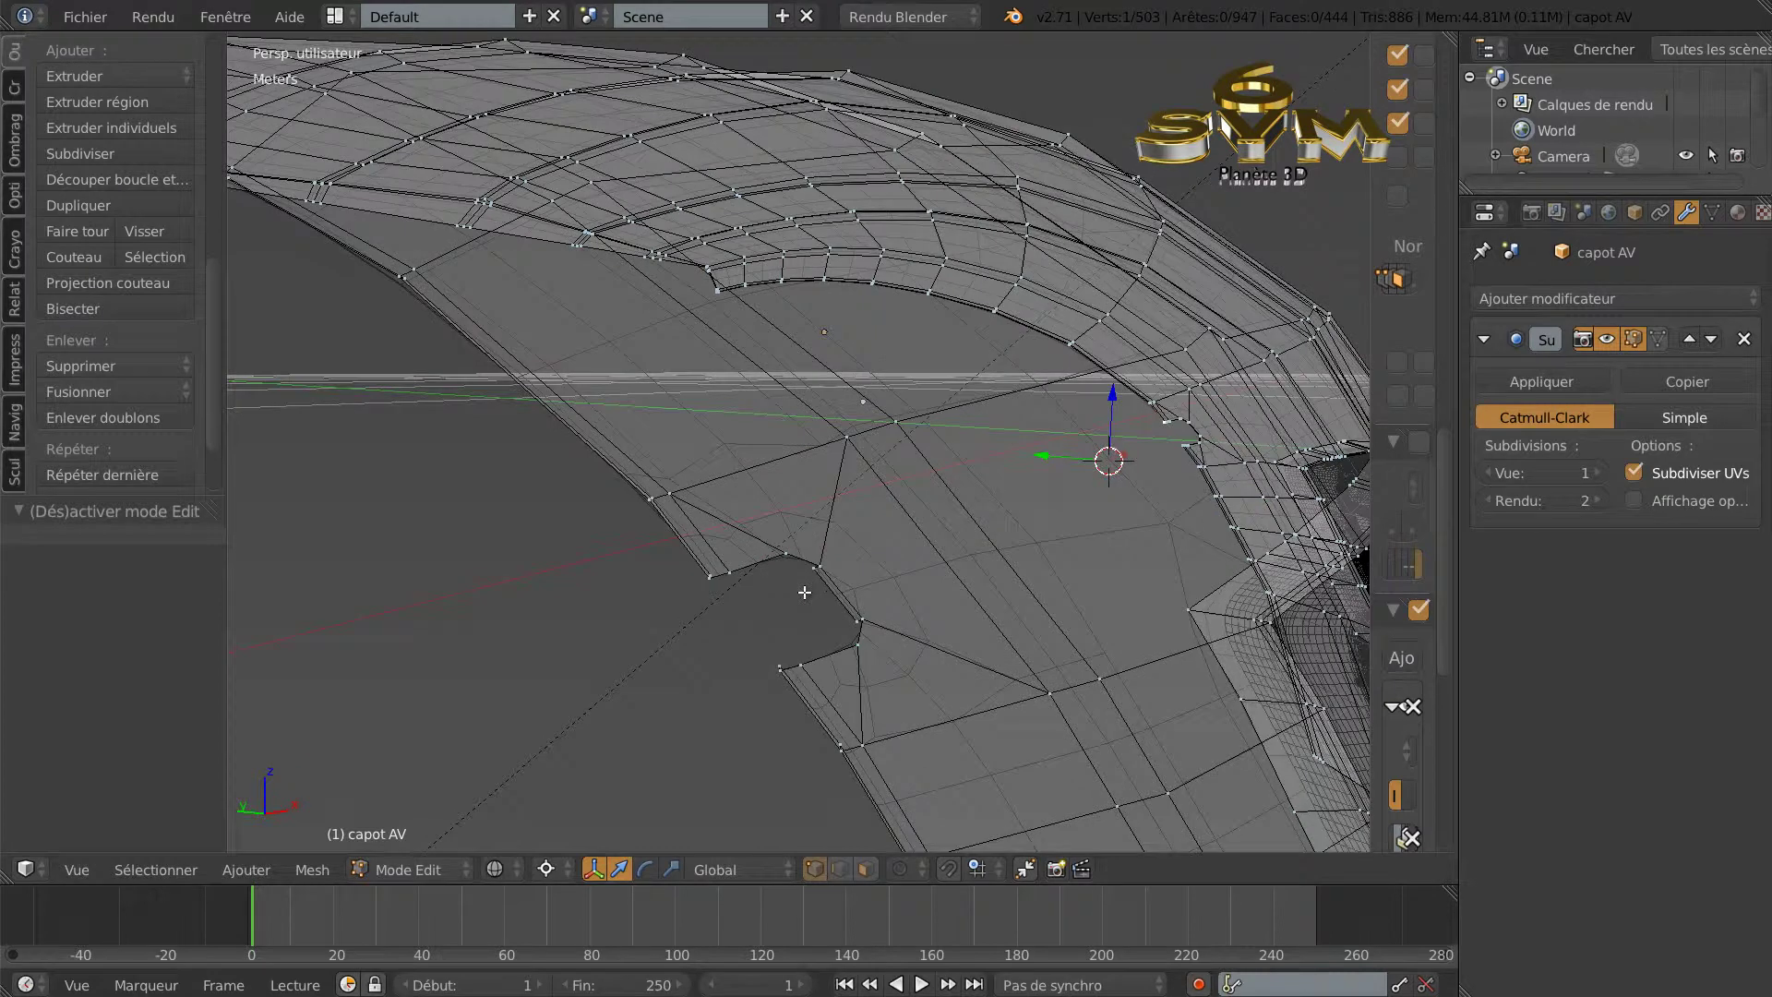
scroll(954, 658, "up", 1)
scroll(991, 656, "down", 2)
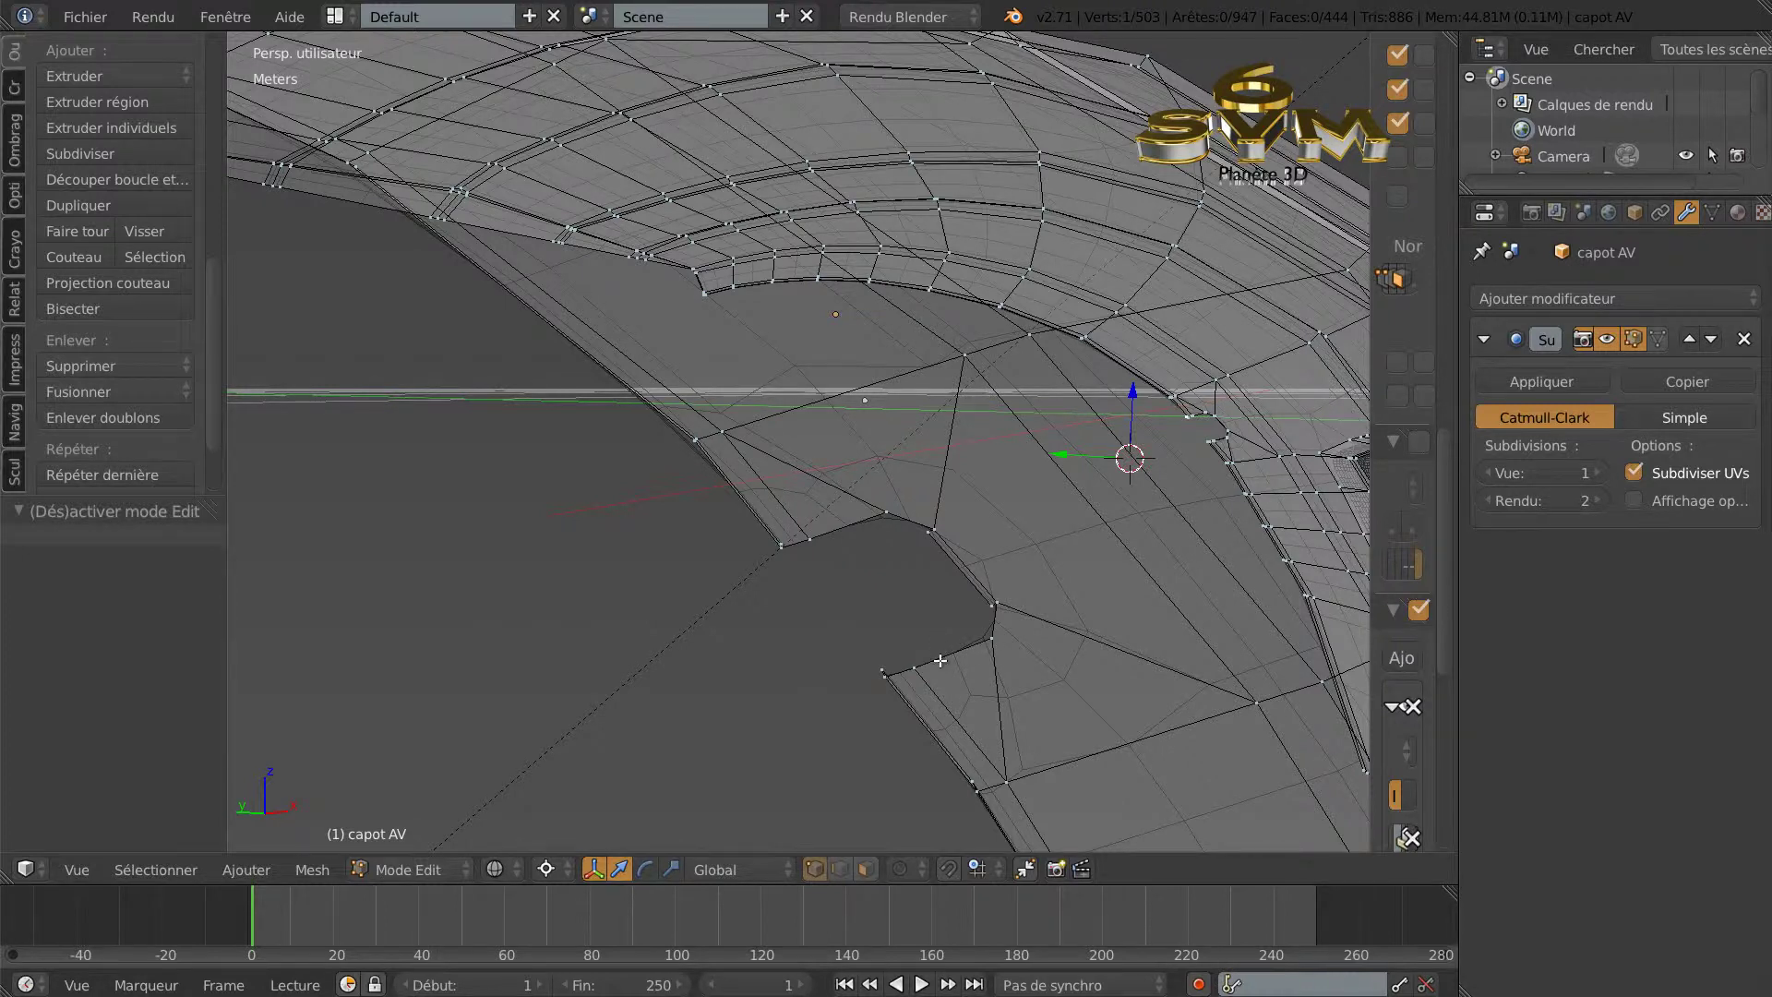
scroll(941, 646, "up", 3)
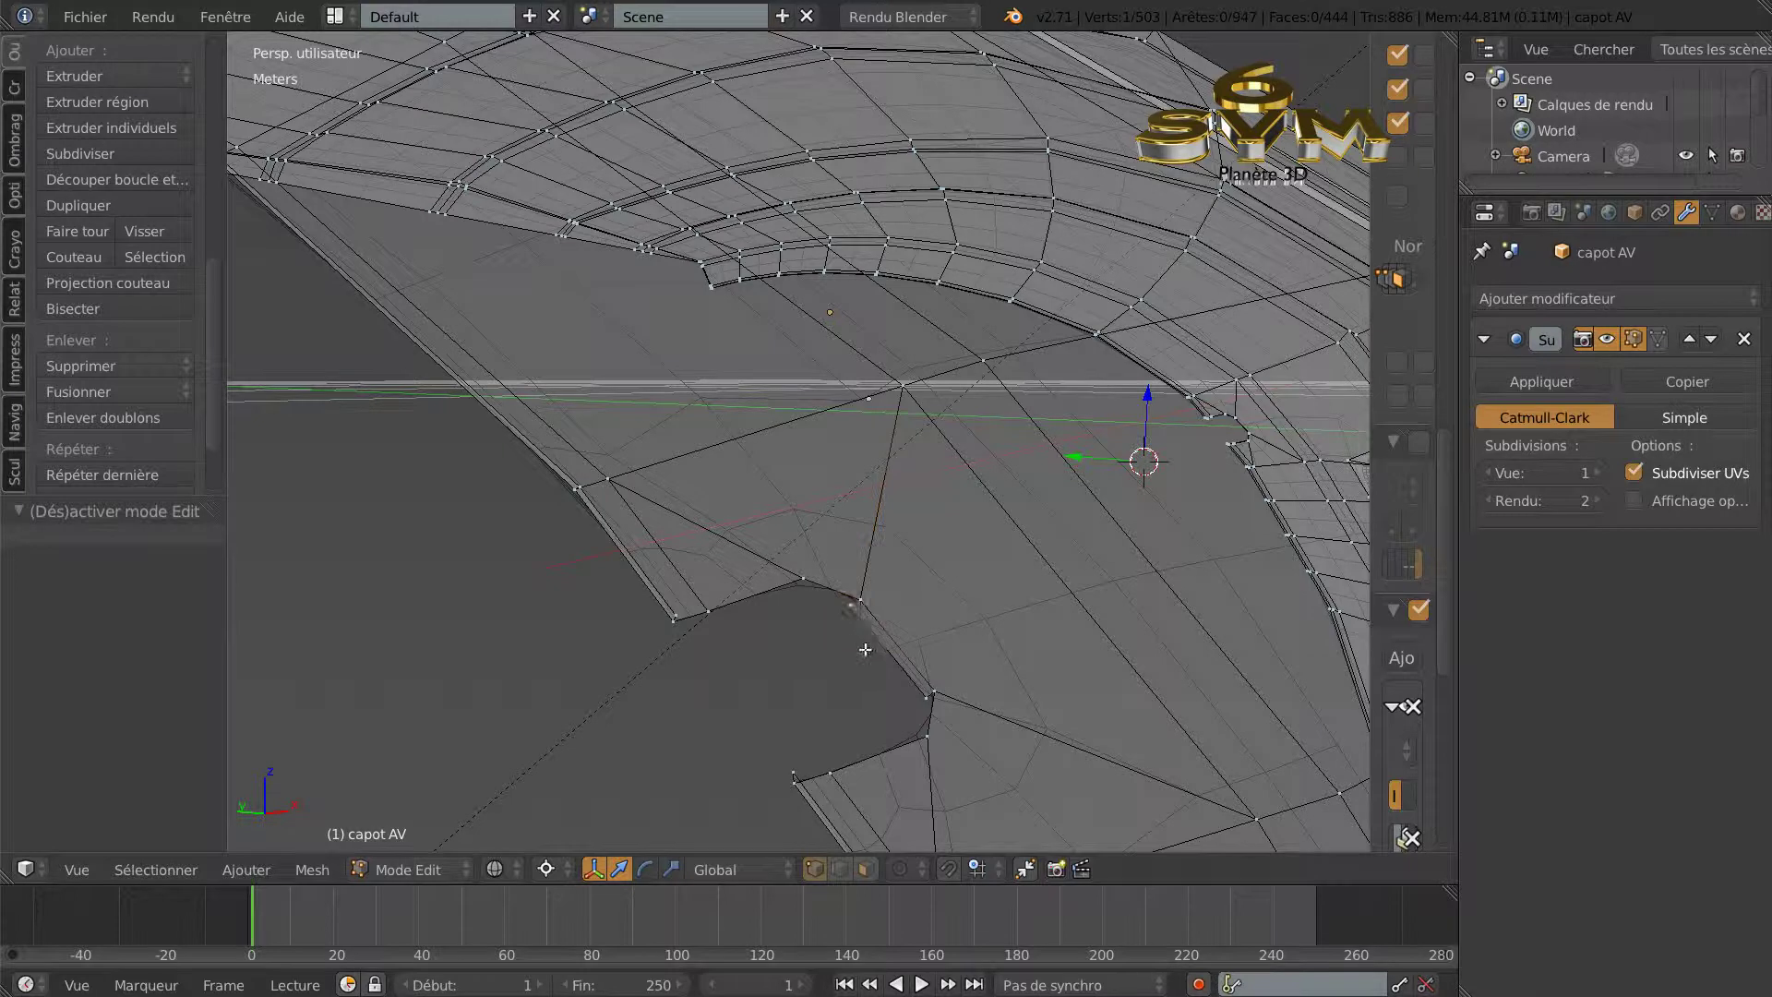
key("g")
right_click(818, 633)
right_click(925, 694, "shift")
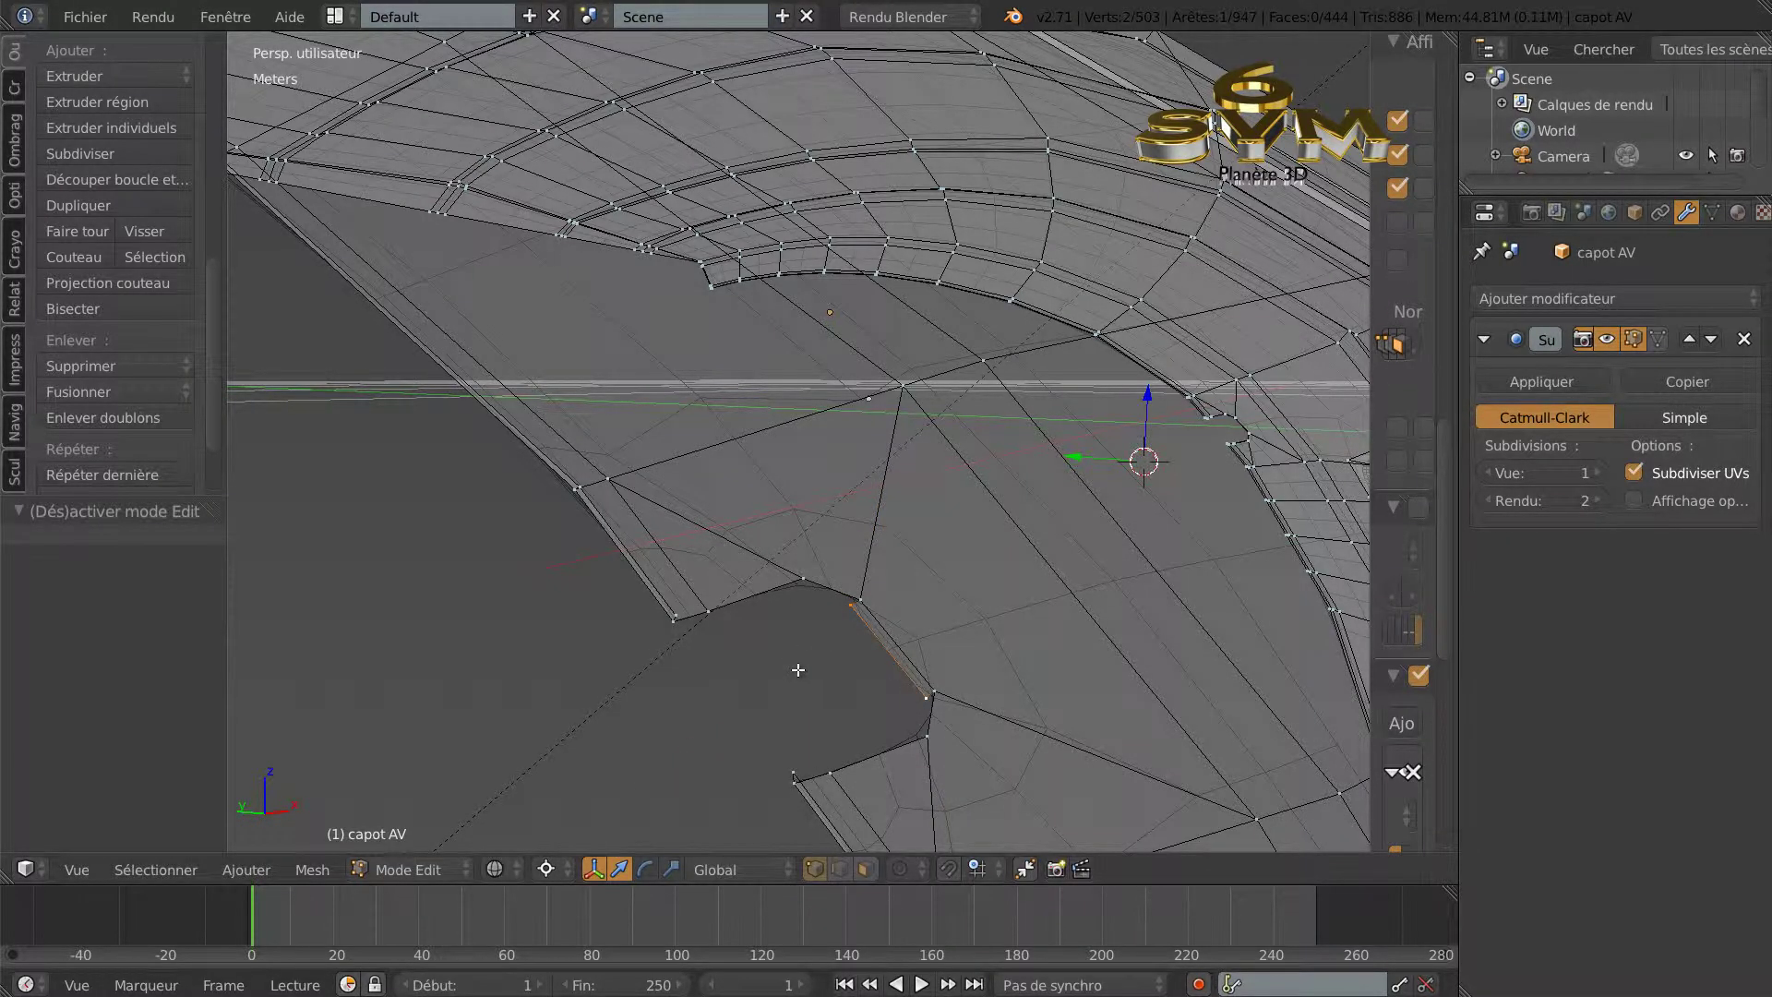
key("x")
left_click(758, 625)
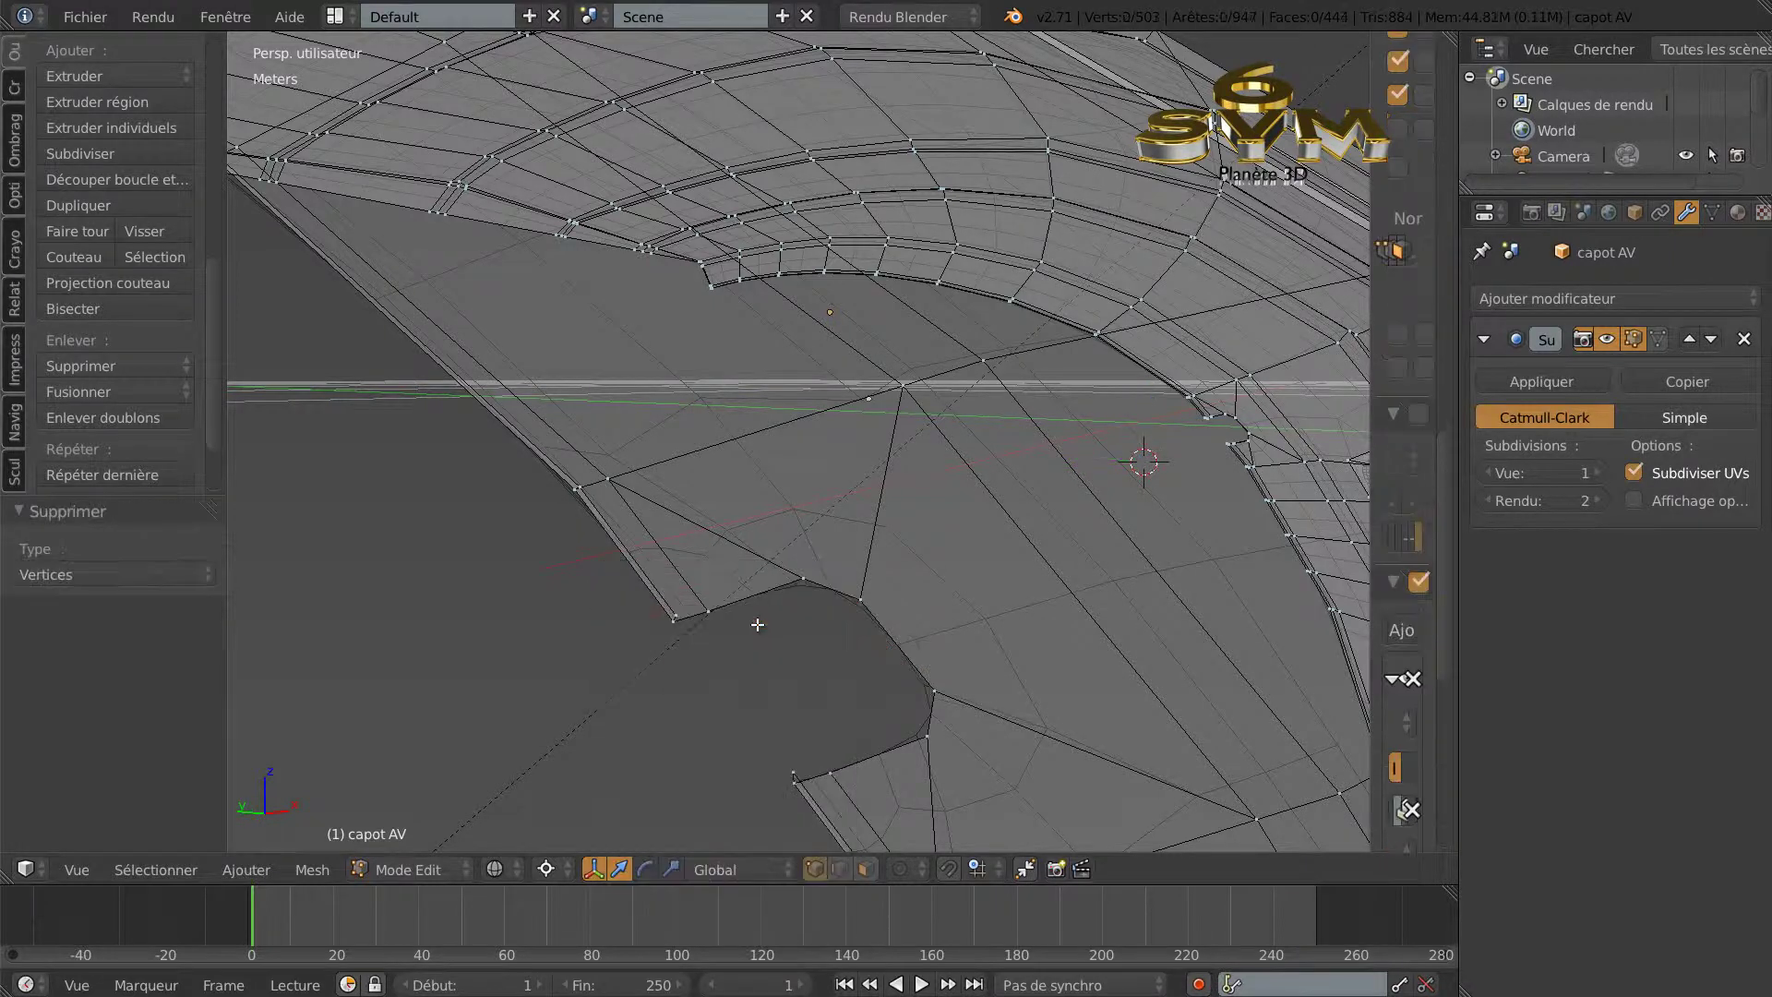
Extrude the -X notch's full edge outline, corner to corner, in place and move the new vertices 3.626 mm along X.
mouse_move(788, 630)
middle_mouse_down()
mouse_move(747, 662)
mouse_move(773, 634)
middle_mouse_up()
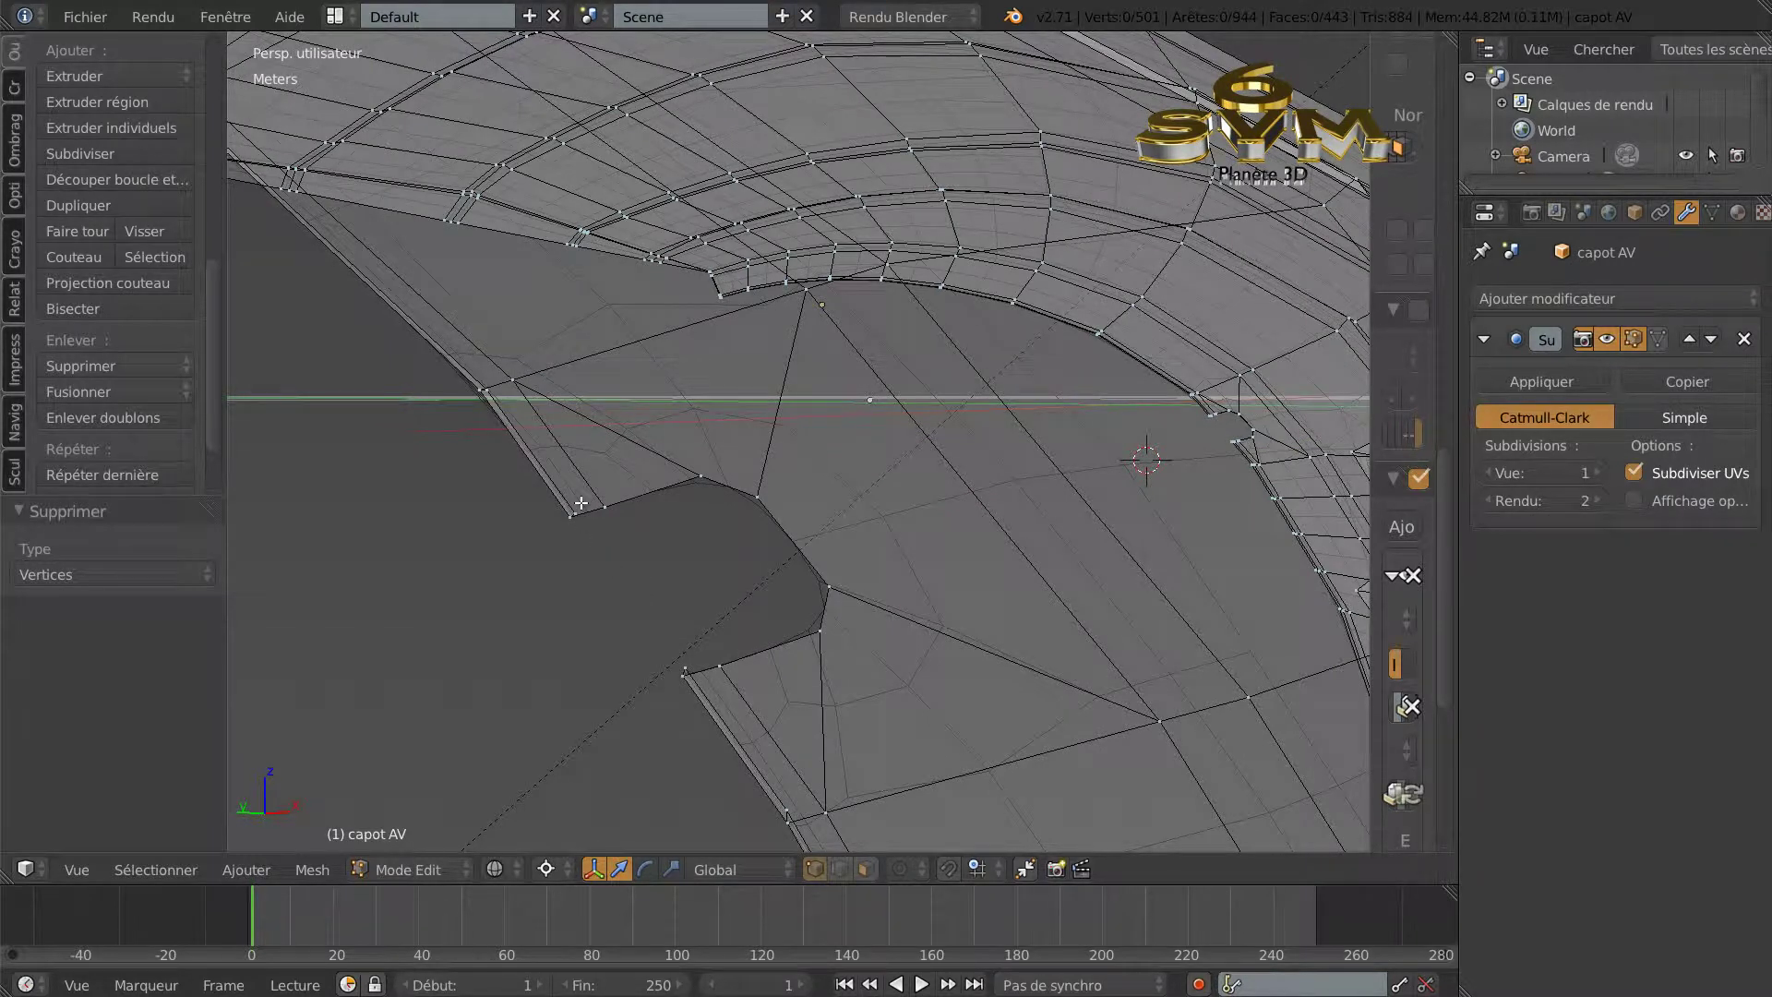
middle_click_drag(597, 597, 595, 602)
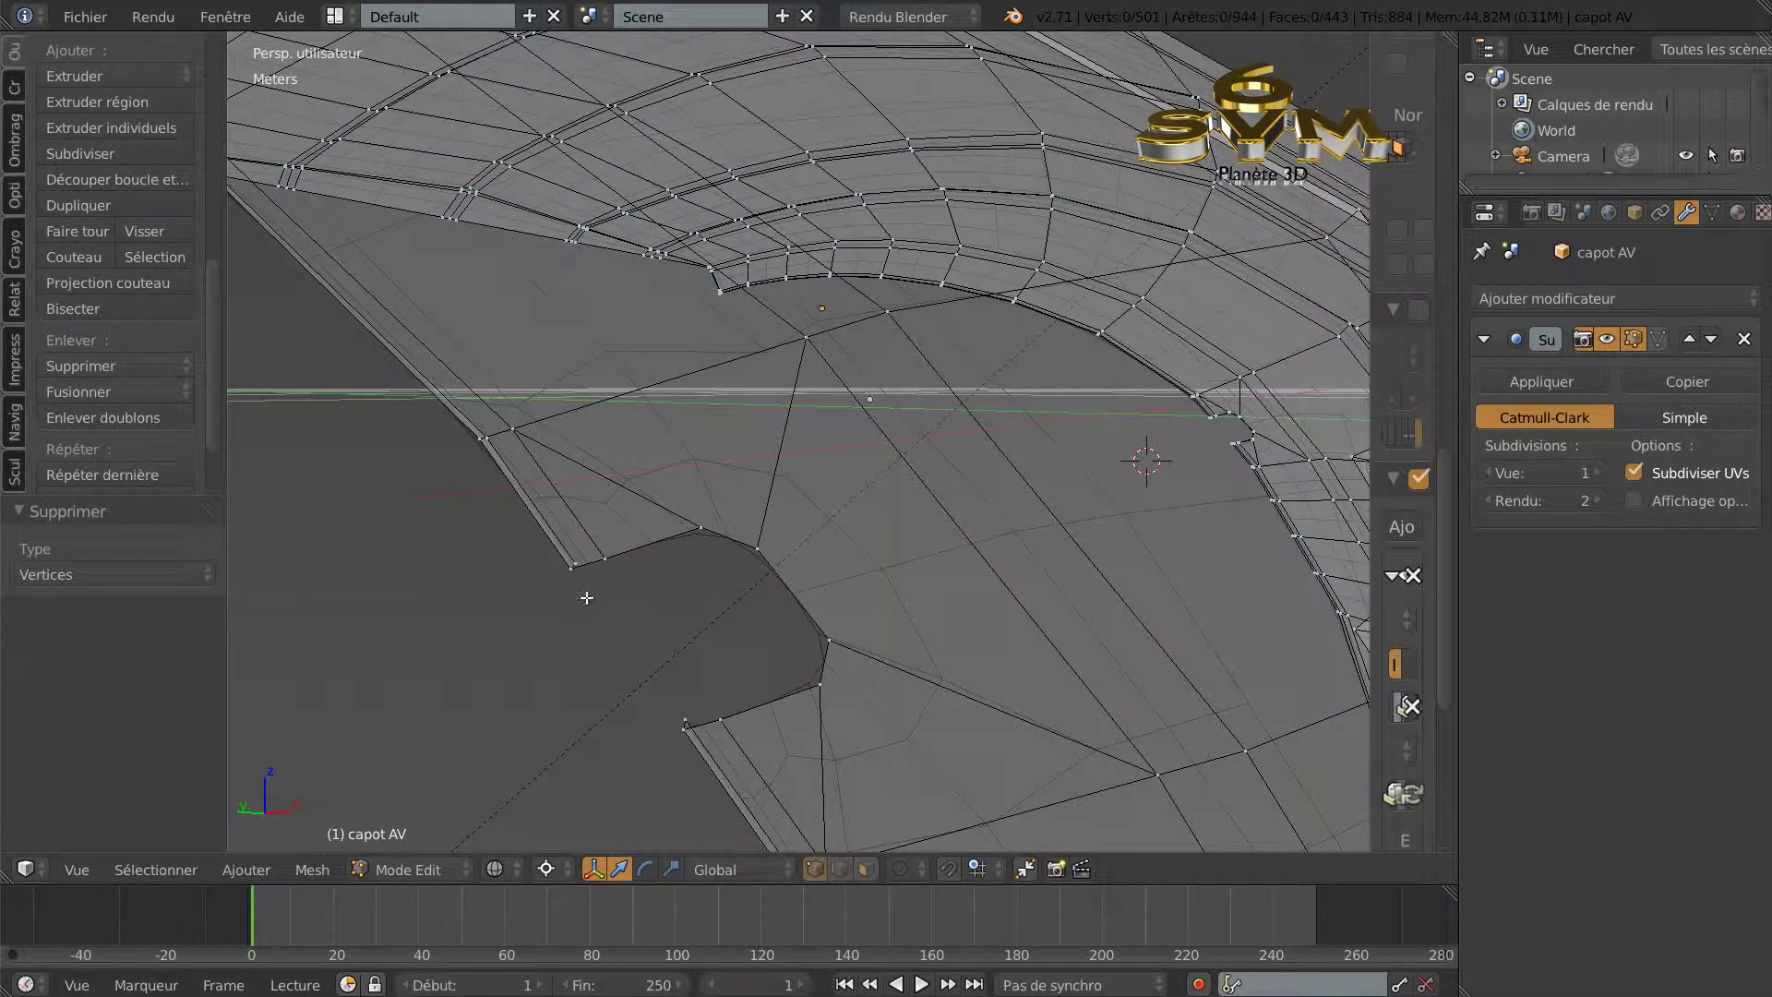
right_click(573, 566)
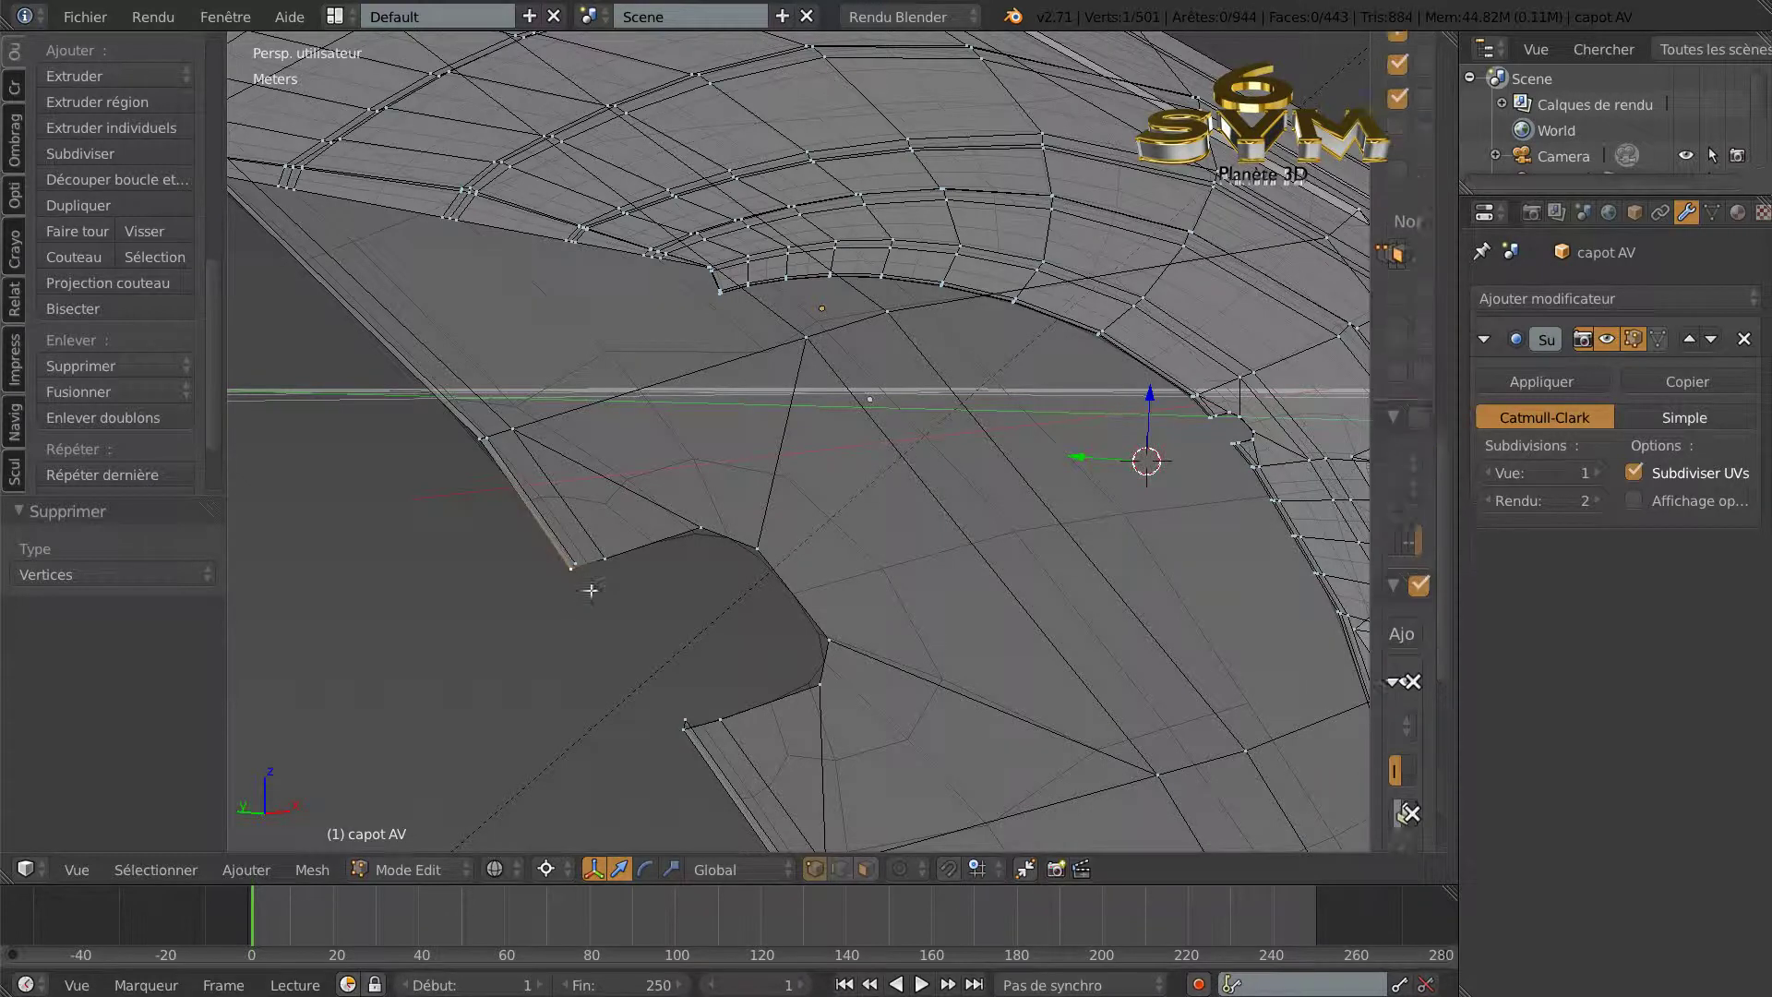
right_click(700, 528, "ctrl")
right_click(757, 549, "ctrl")
right_click(827, 640, "ctrl")
right_click(820, 683, "ctrl")
right_click(720, 720, "ctrl")
right_click(684, 726, "ctrl")
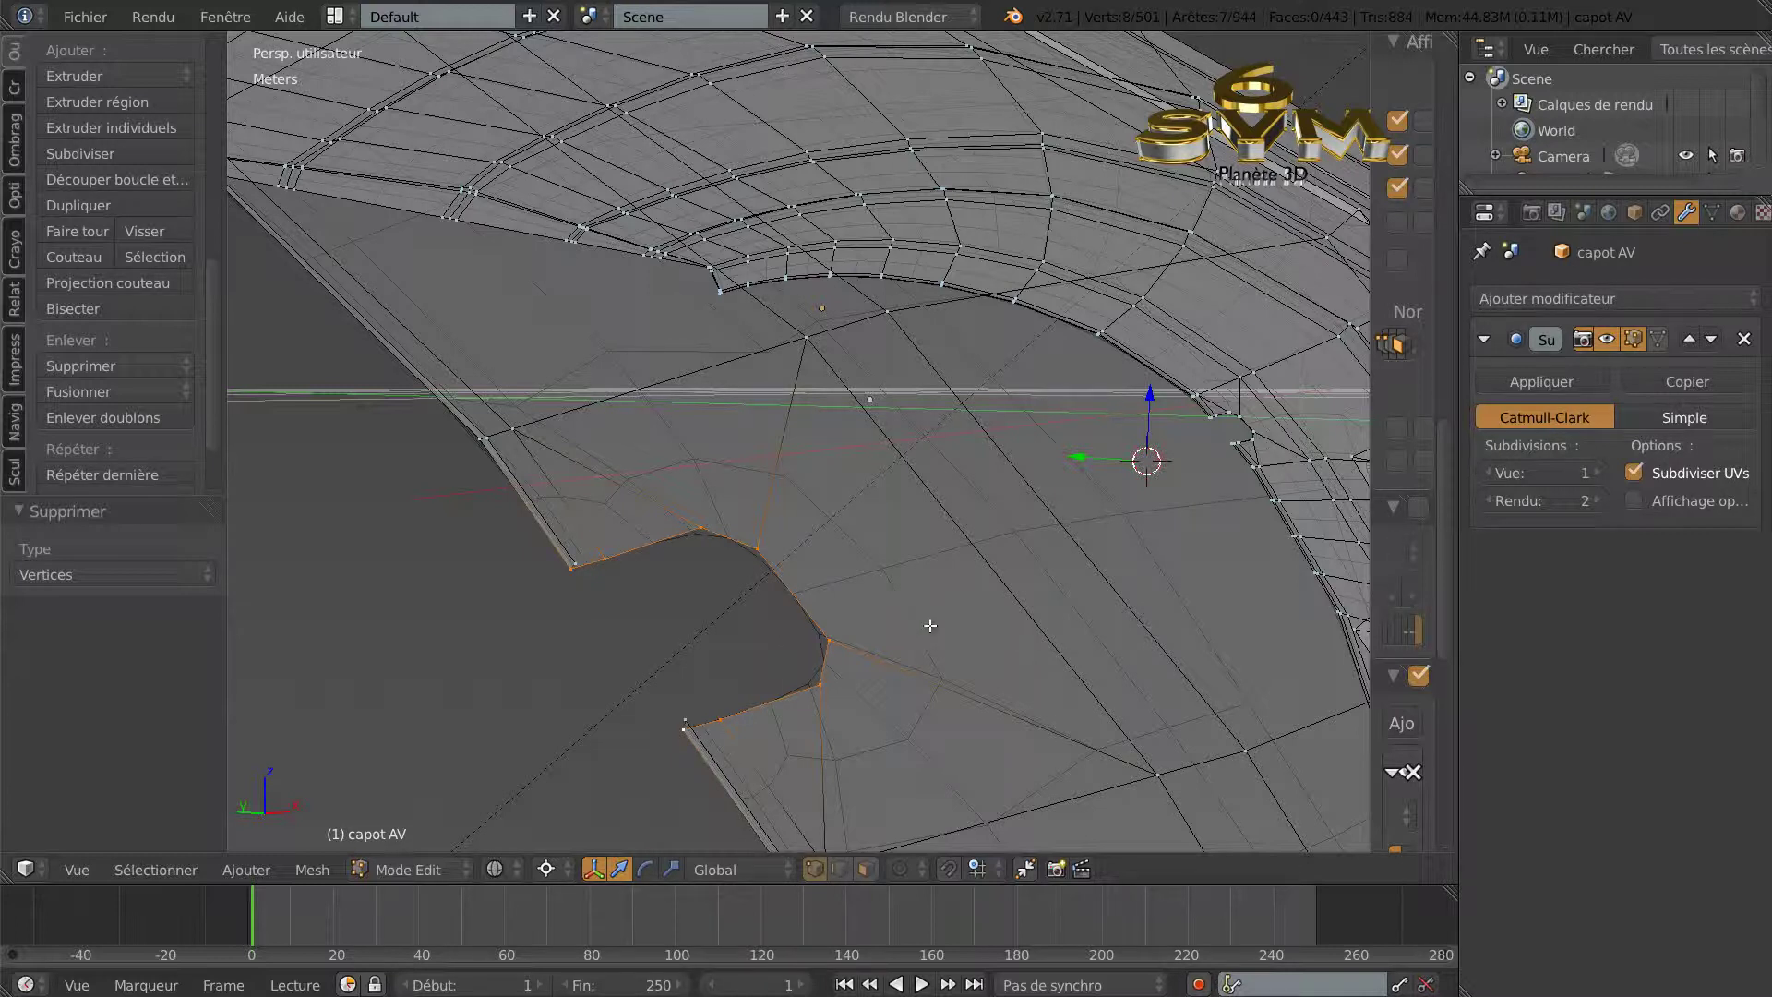
middle_click_drag(929, 625, 921, 633)
left_click(759, 617)
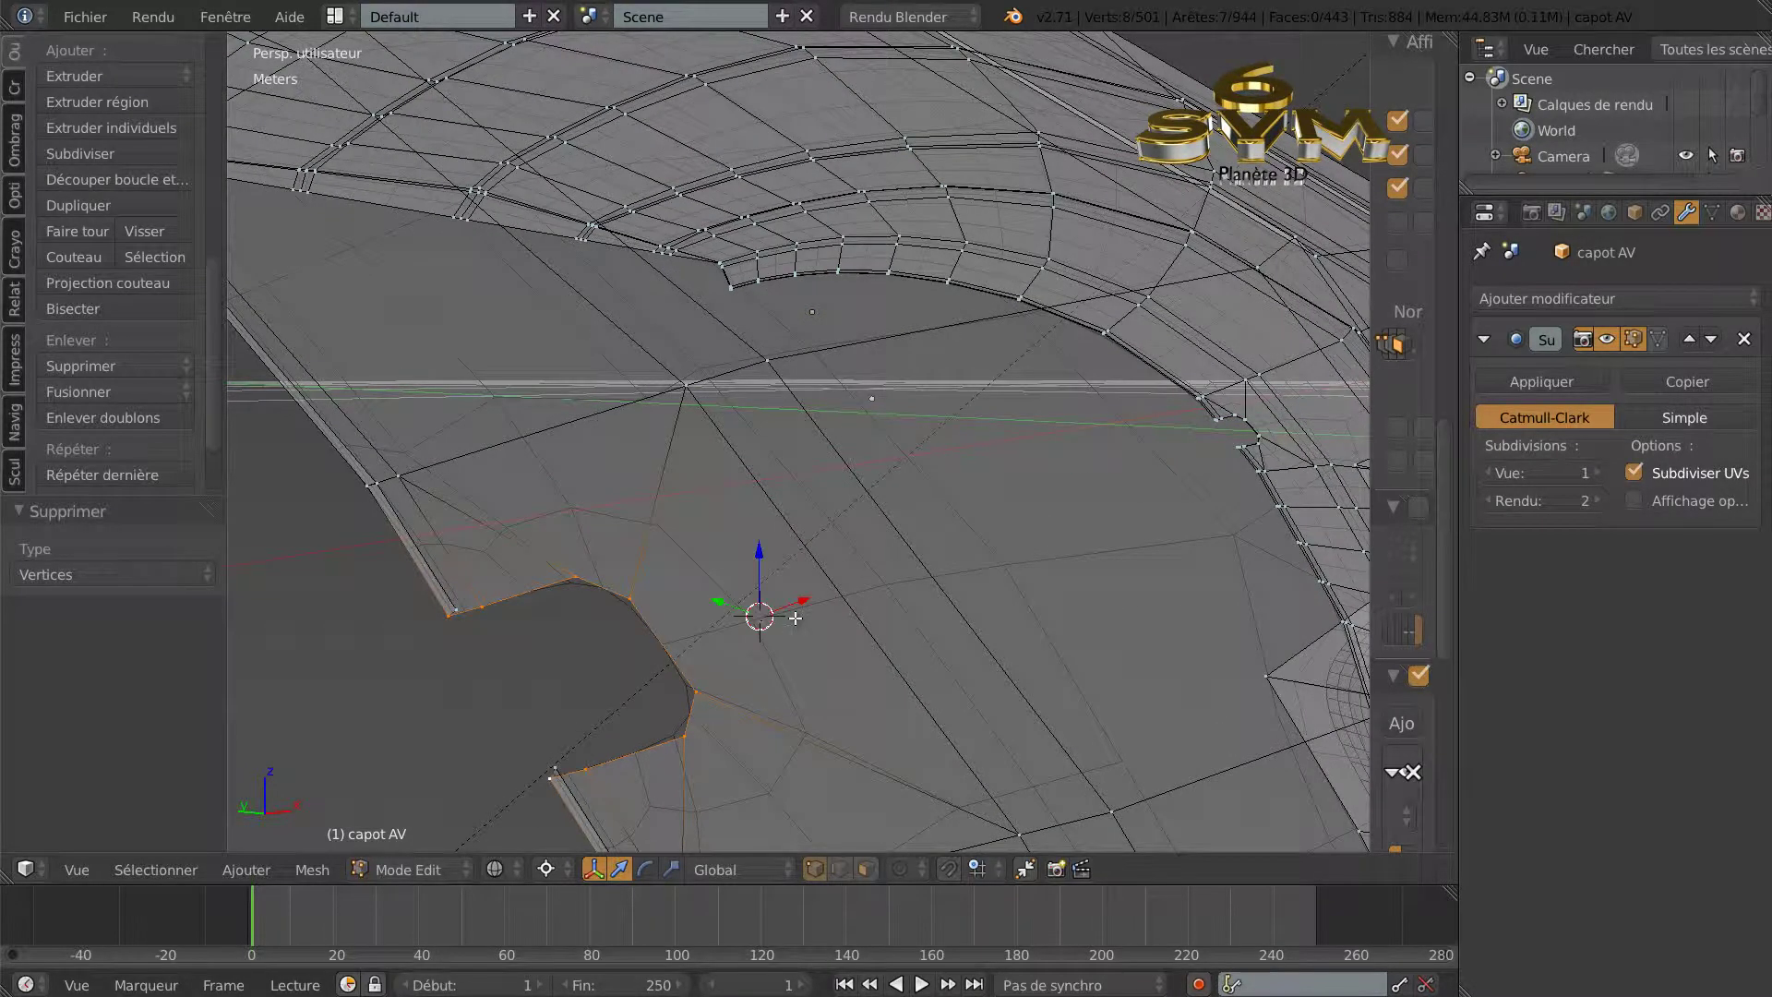
key("e")
right_click(806, 620)
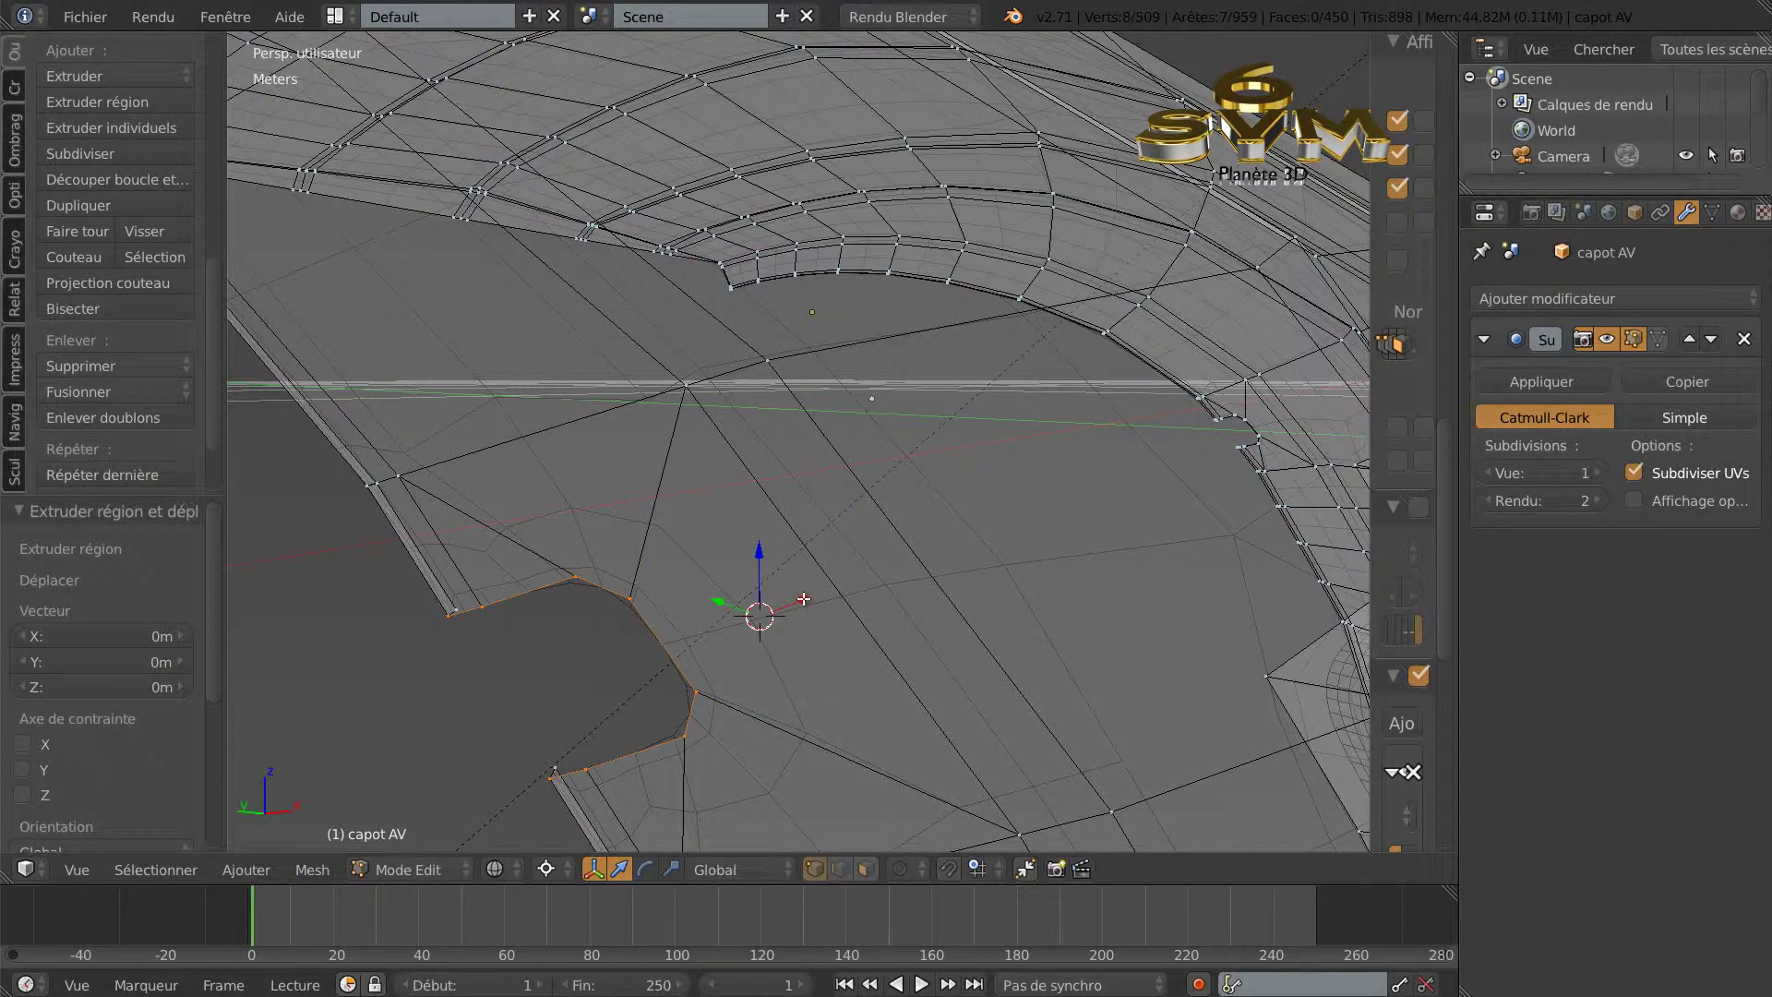
key("g")
key("x")
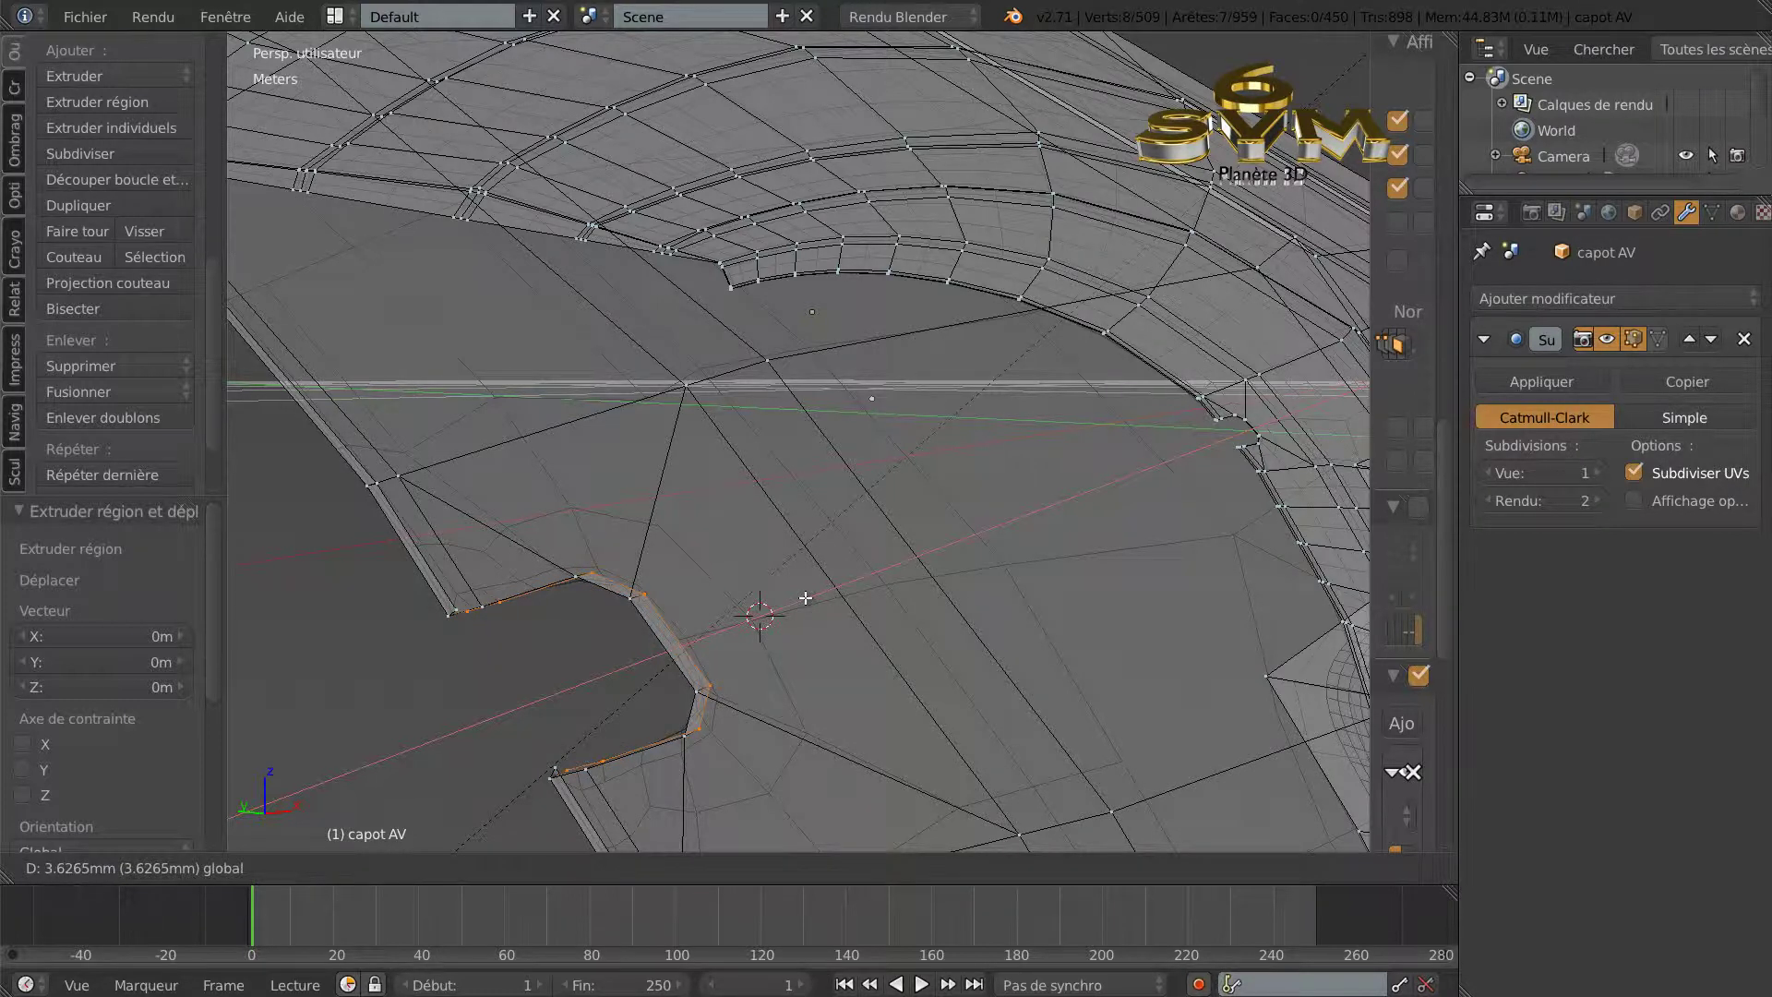
left_click(804, 598)
Merge the extruded end vertex at the -X notch's front outer corner with the adjacent hood-edge vertex, using At Last.
right_click(564, 768)
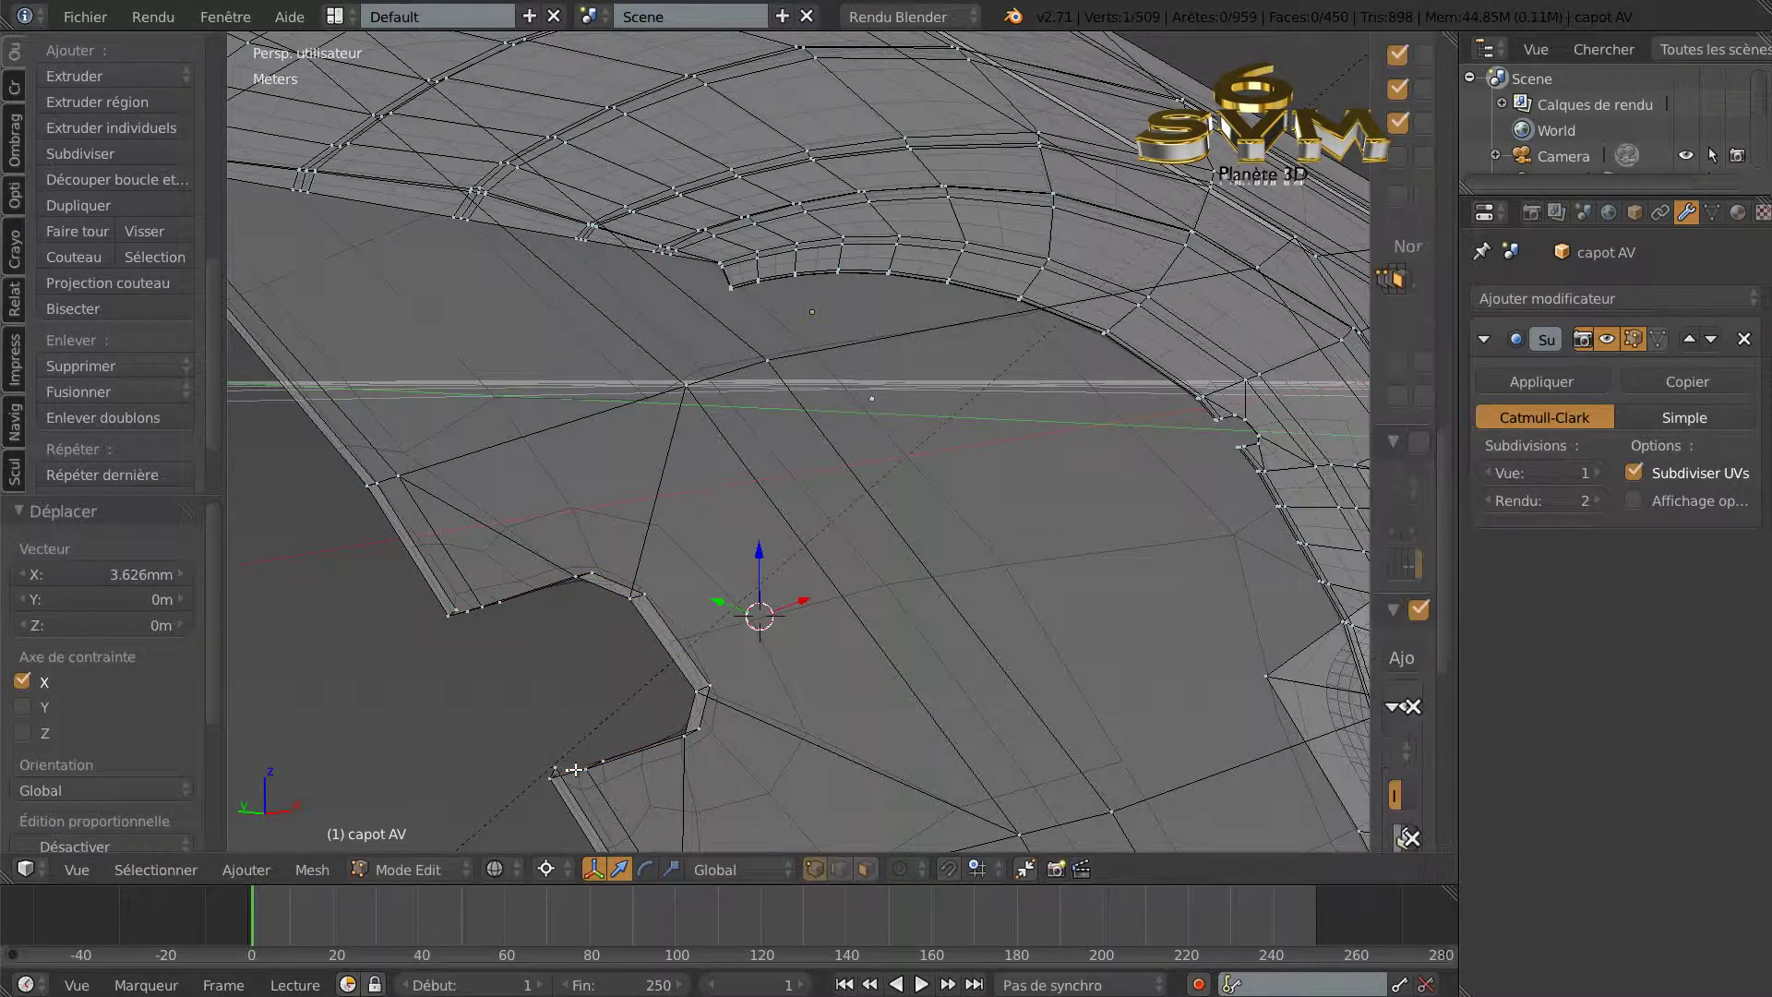
right_click(553, 769, "shift")
left_click(81, 391)
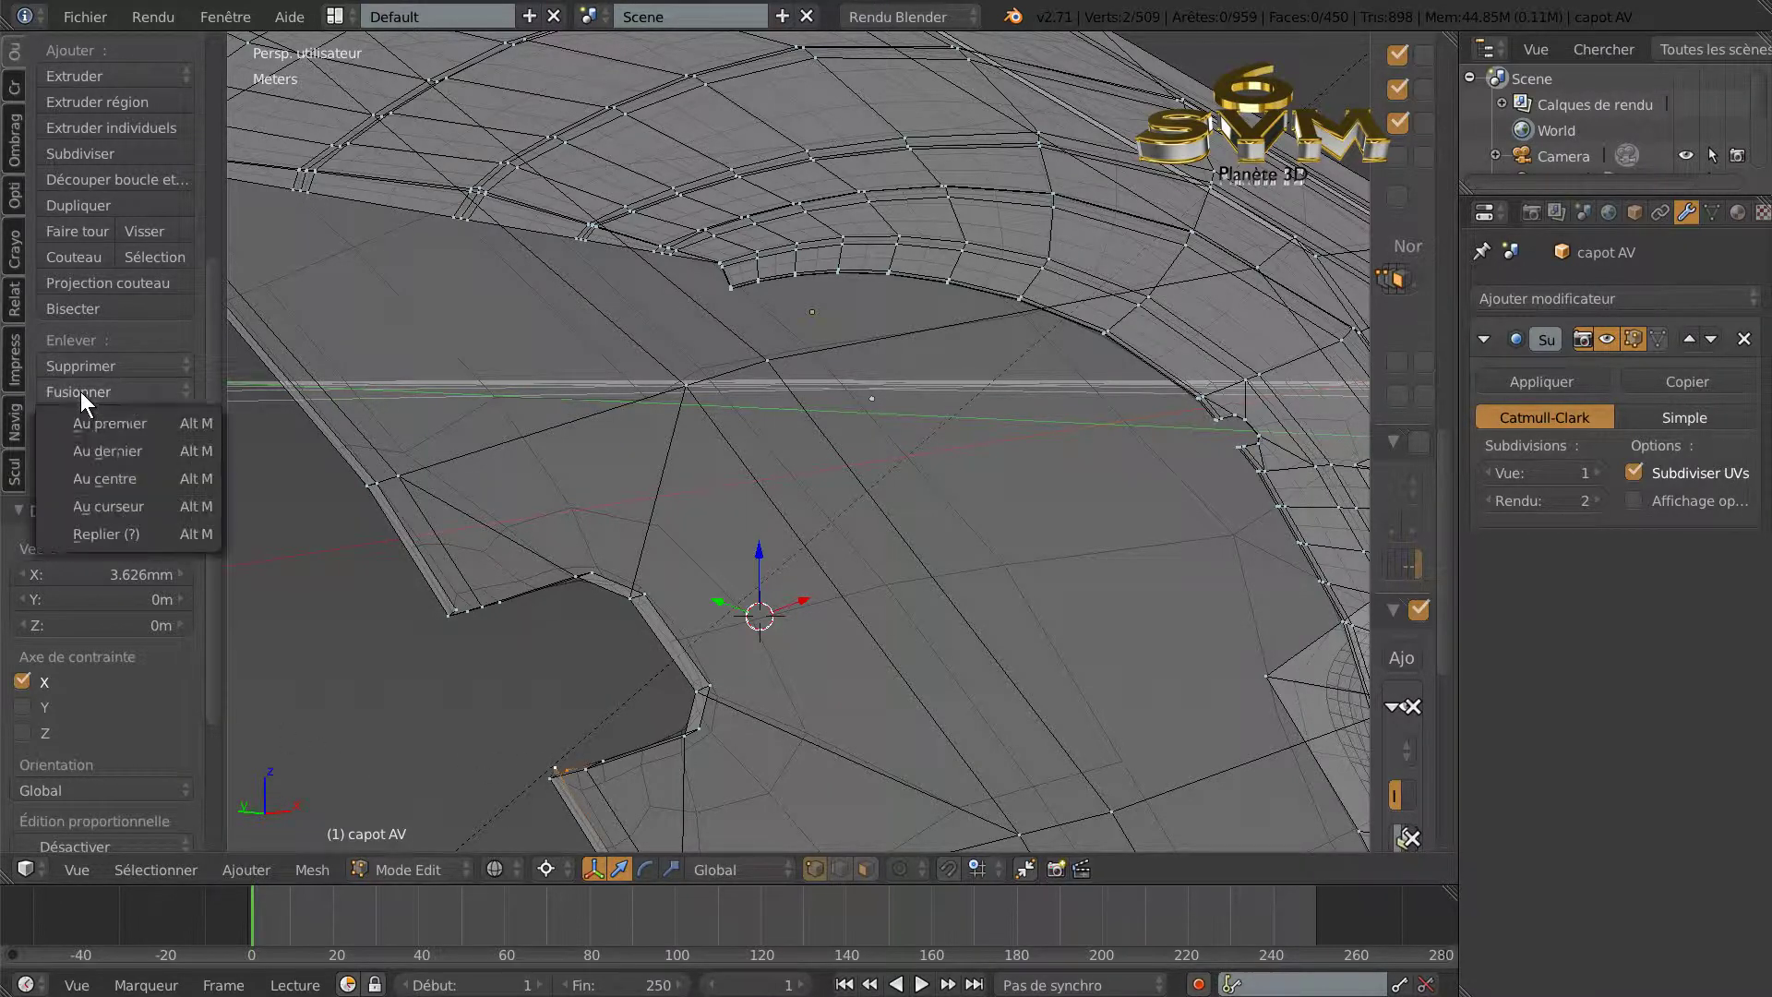
left_click(105, 450)
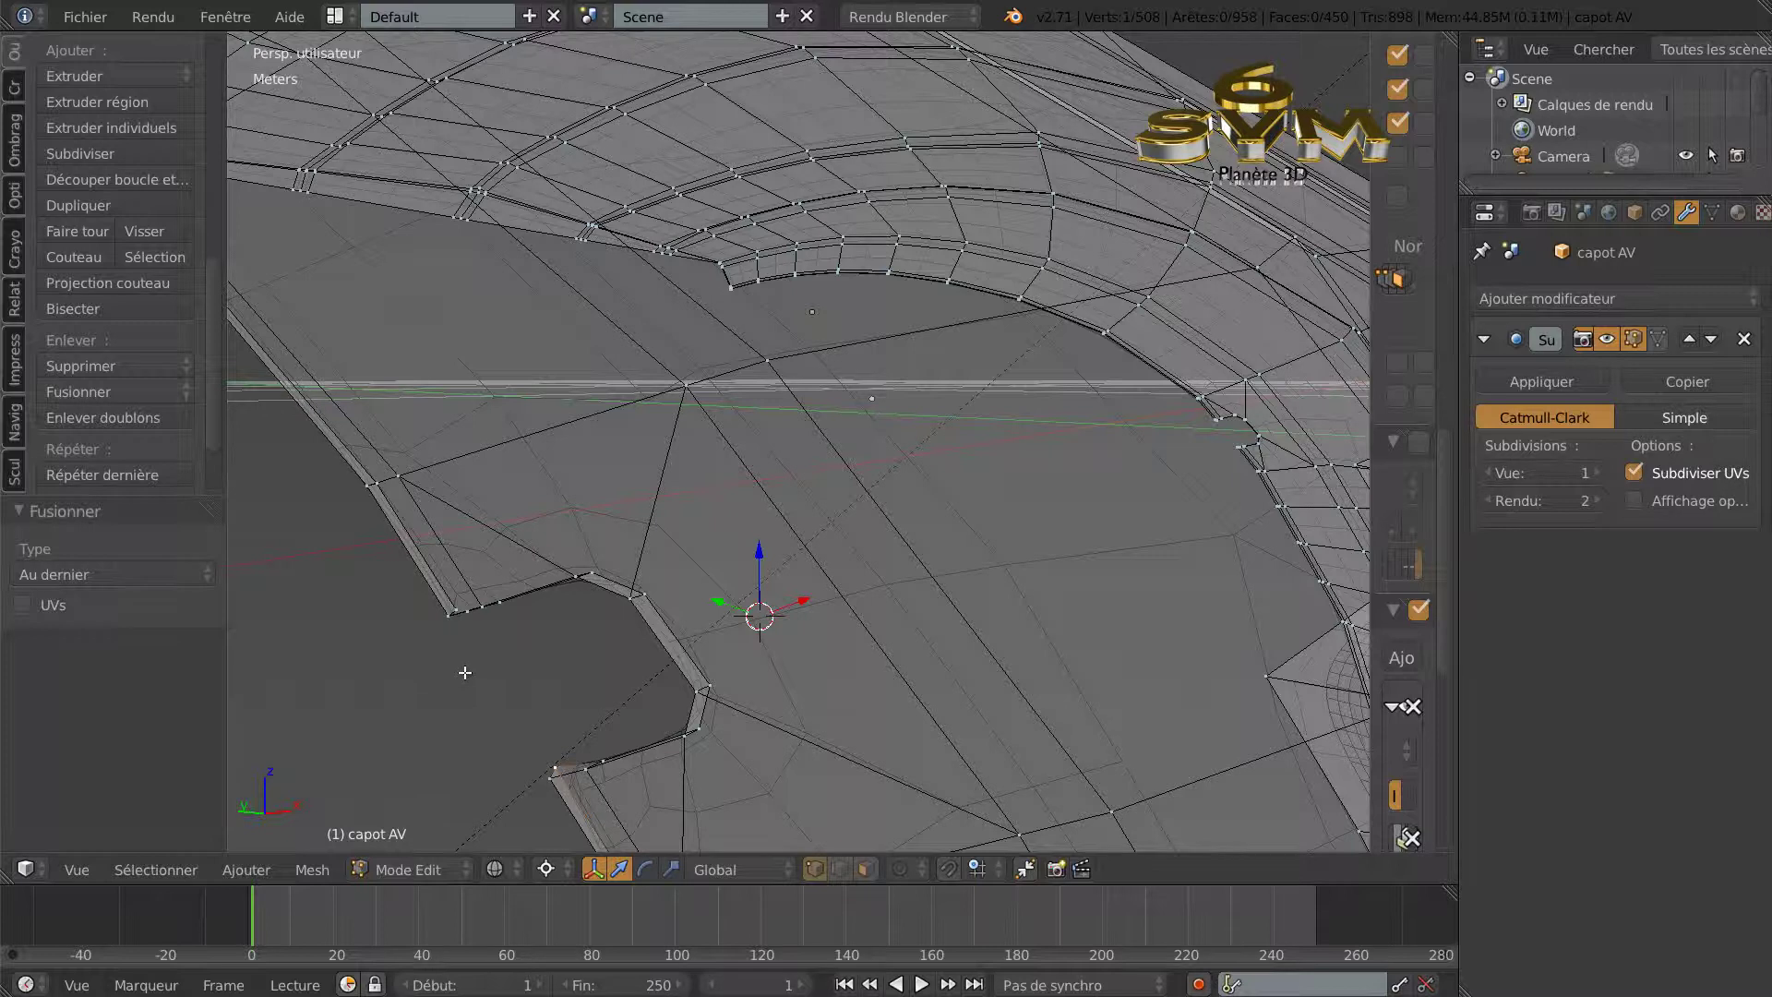
Merge the extruded end vertex at the -X notch's rear outer corner with the adjacent hood-edge vertex.
middle_click_drag(506, 674, 514, 650)
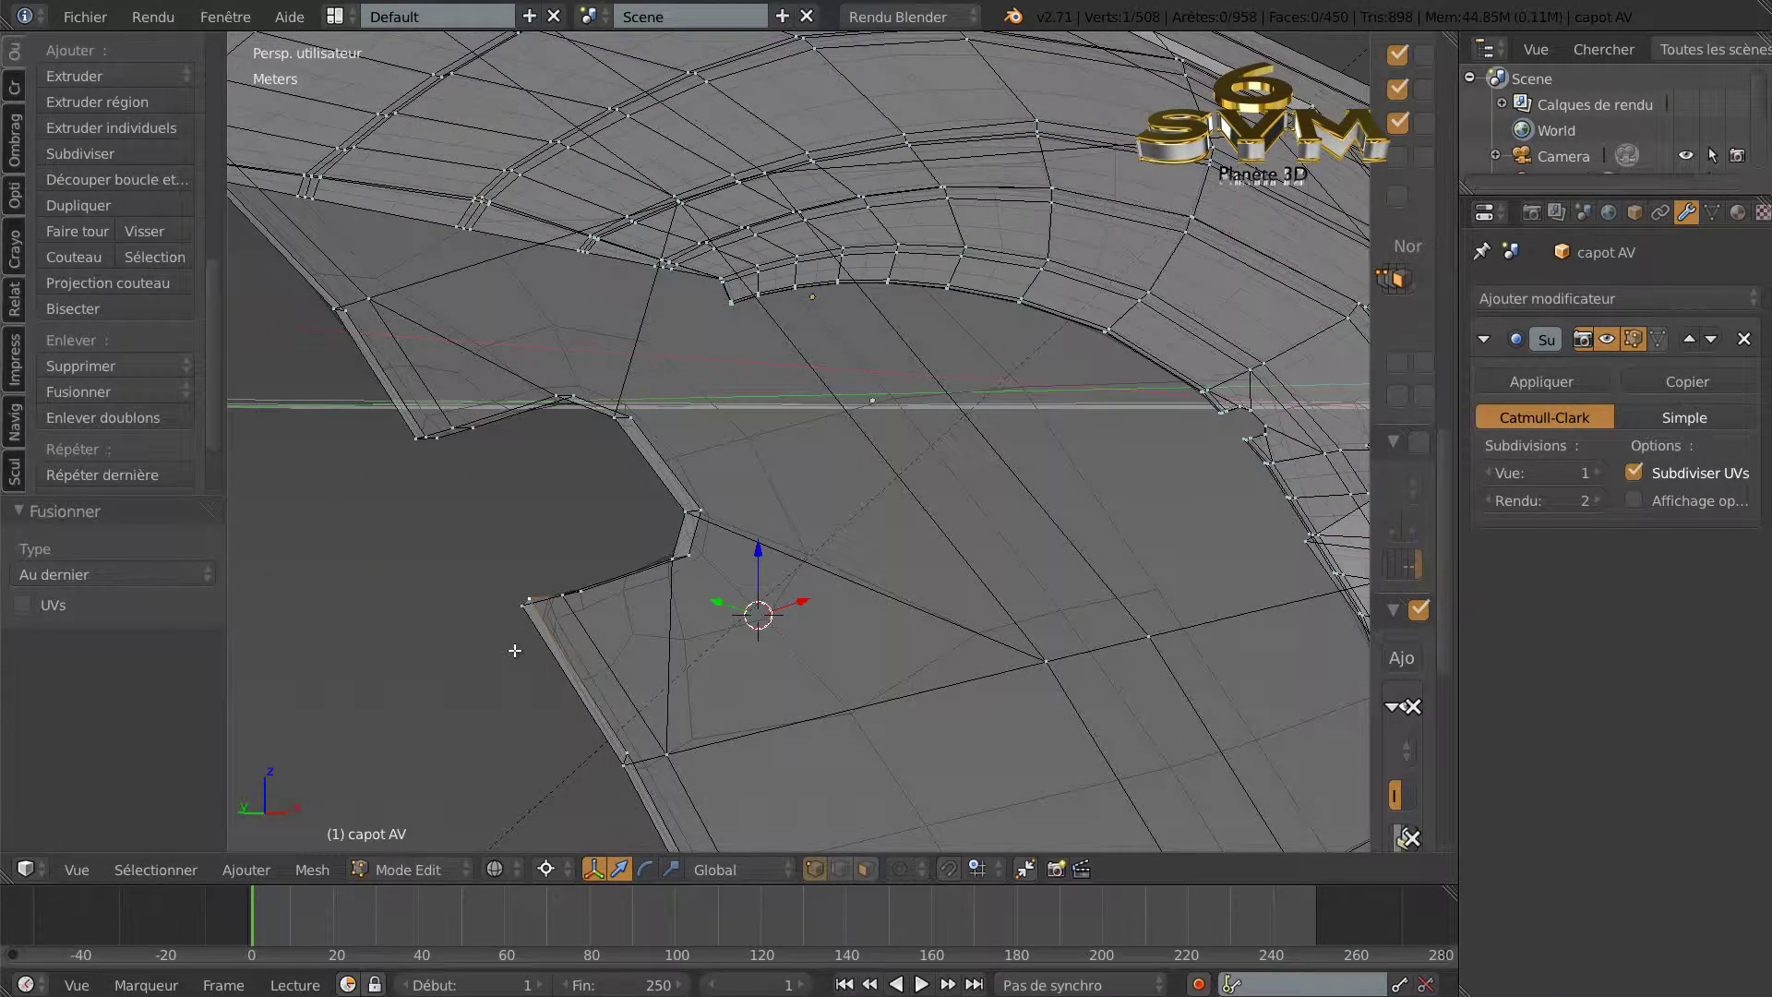
right_click(429, 443)
right_click(431, 439, "shift")
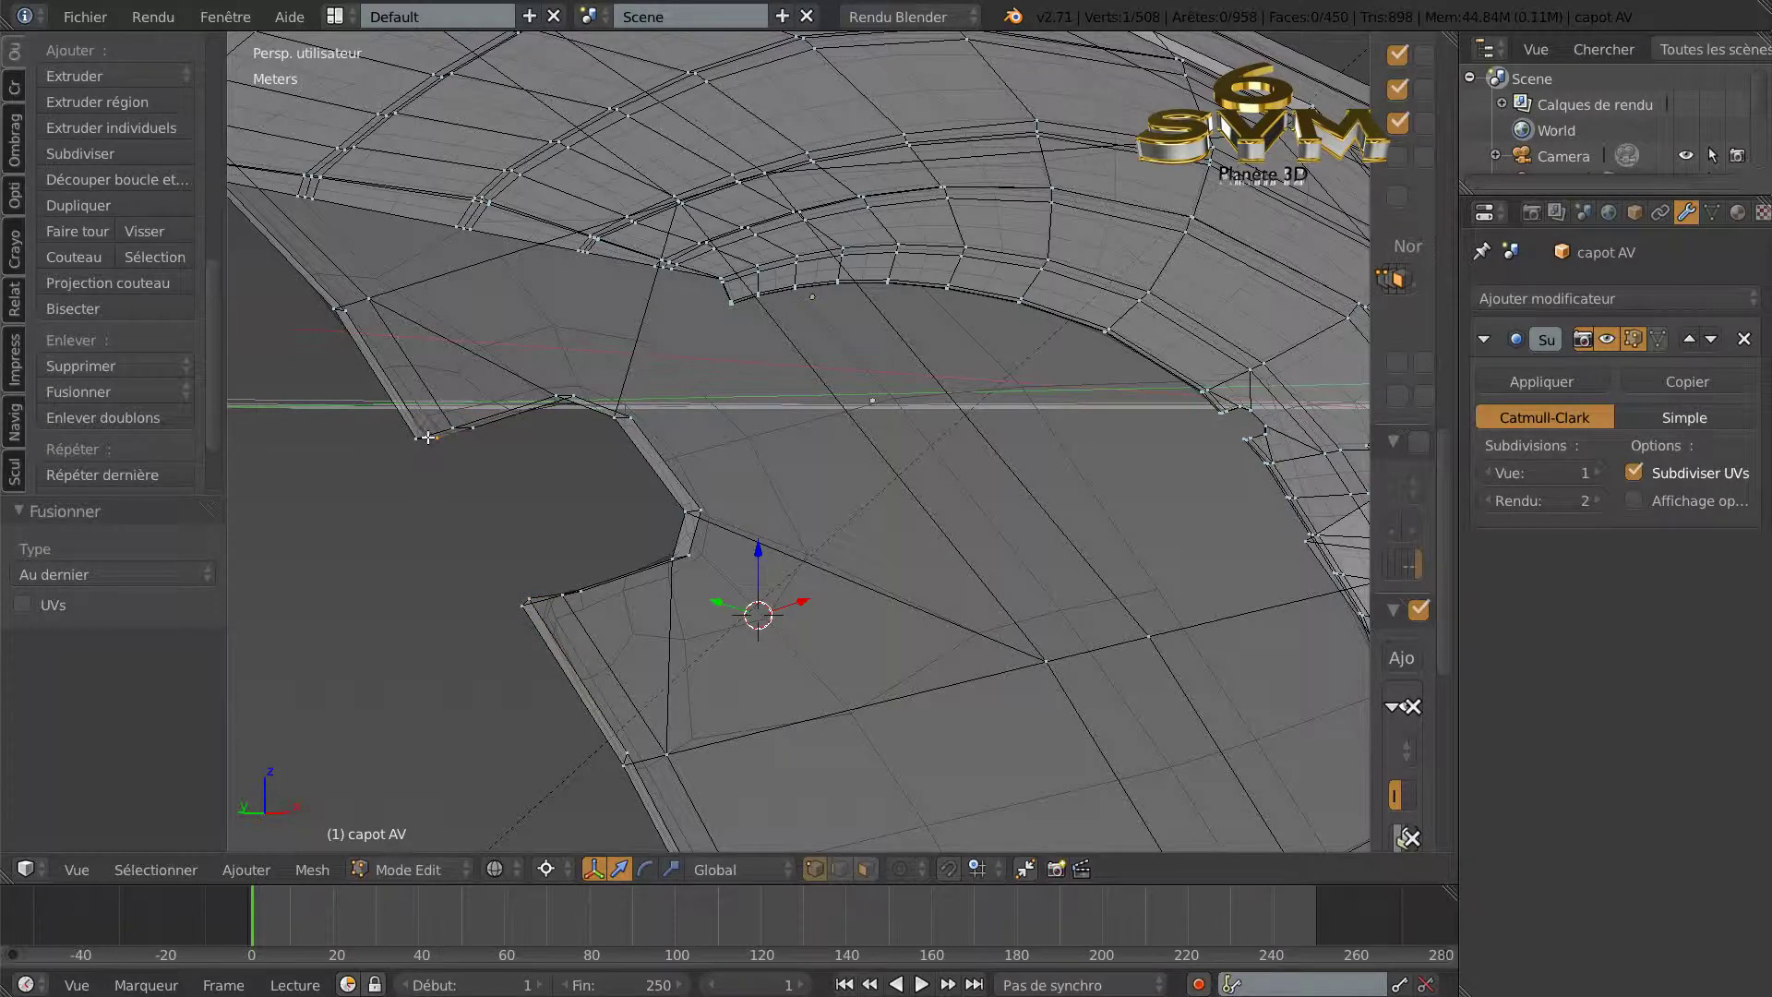
left_click(99, 391)
Return to Object Mode and set the Subdivision Surface viewport level to 3 on the whole hood.
key("Tab")
scroll(373, 551, "down", 4)
middle_click_drag(386, 552, 591, 591)
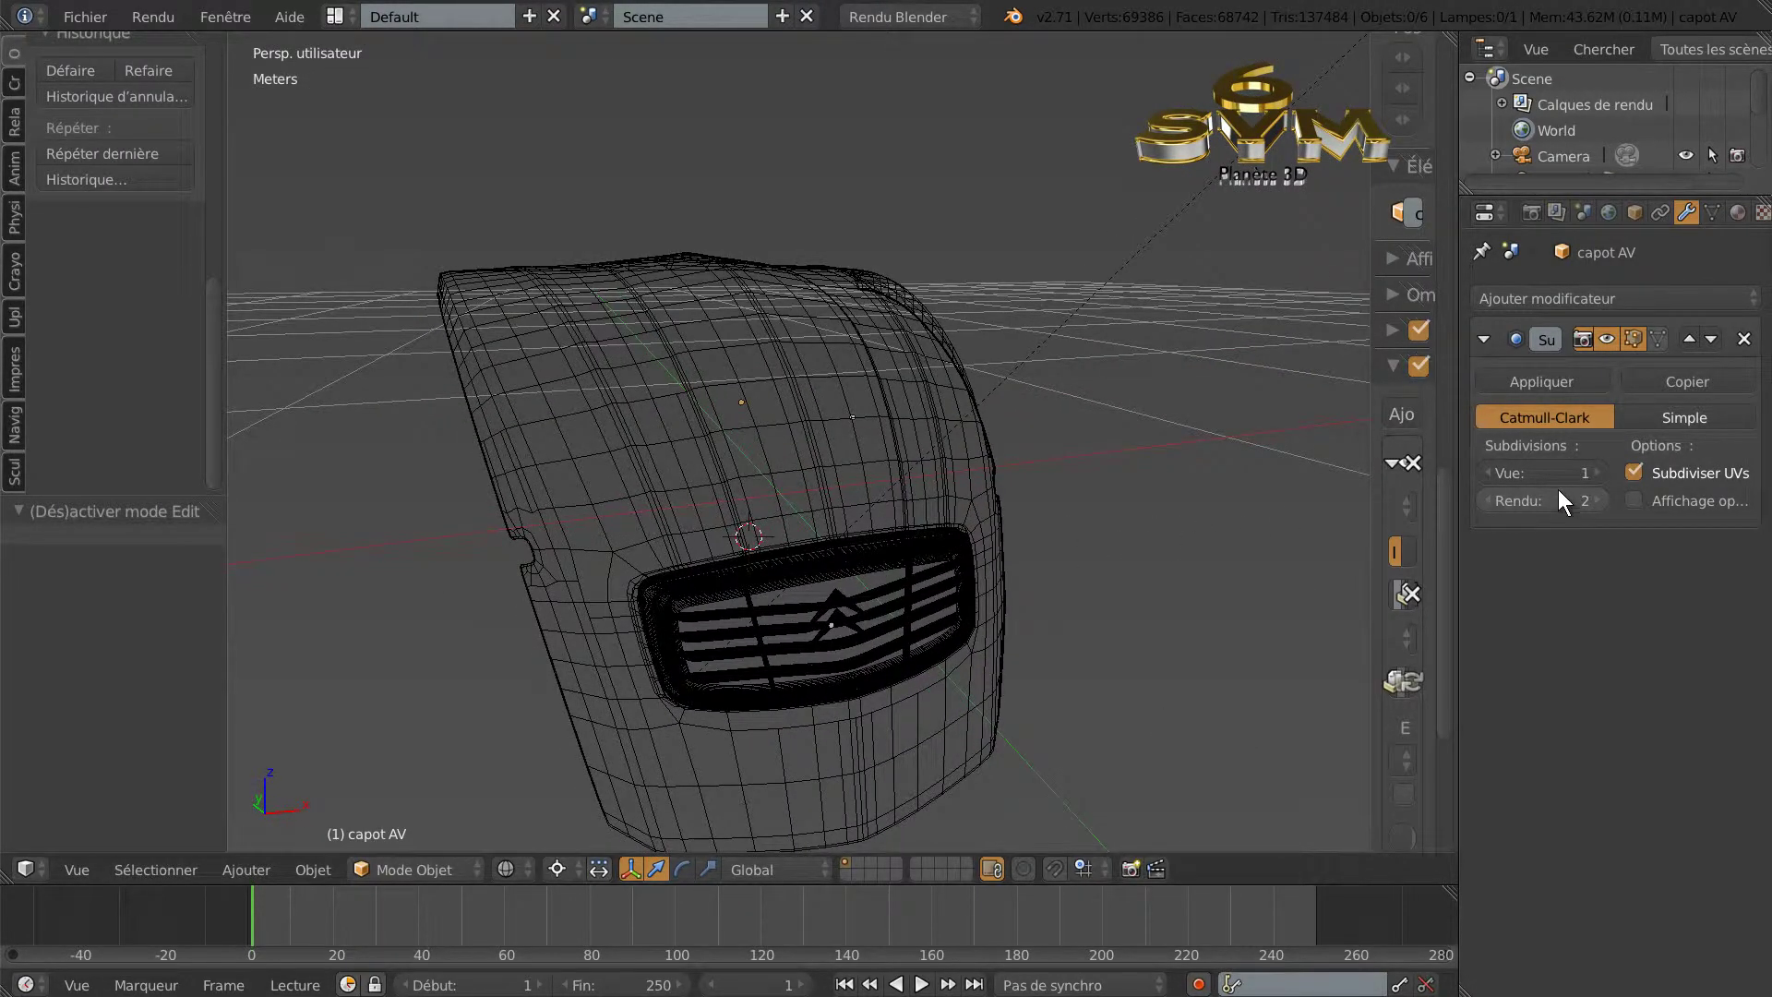
left_click(1598, 474)
left_click(1597, 473)
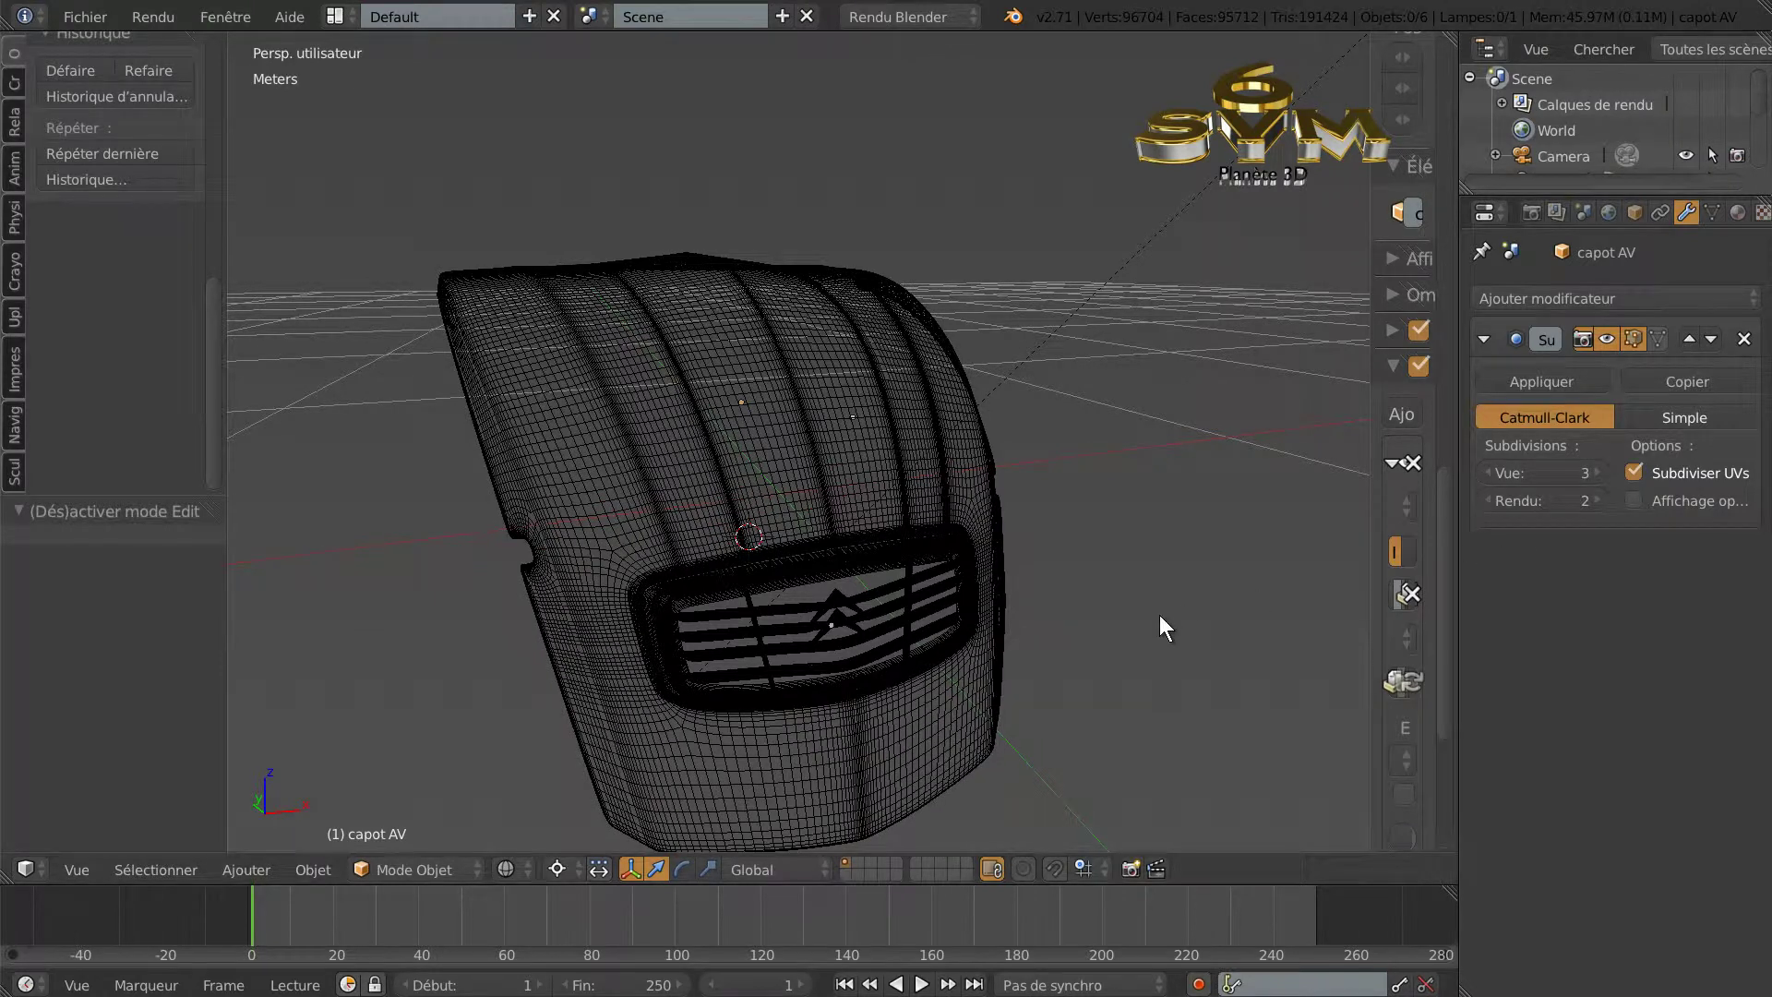
Switch the viewport from wireframe to solid shading and show the whole hood in Object Mode.
key("Tab")
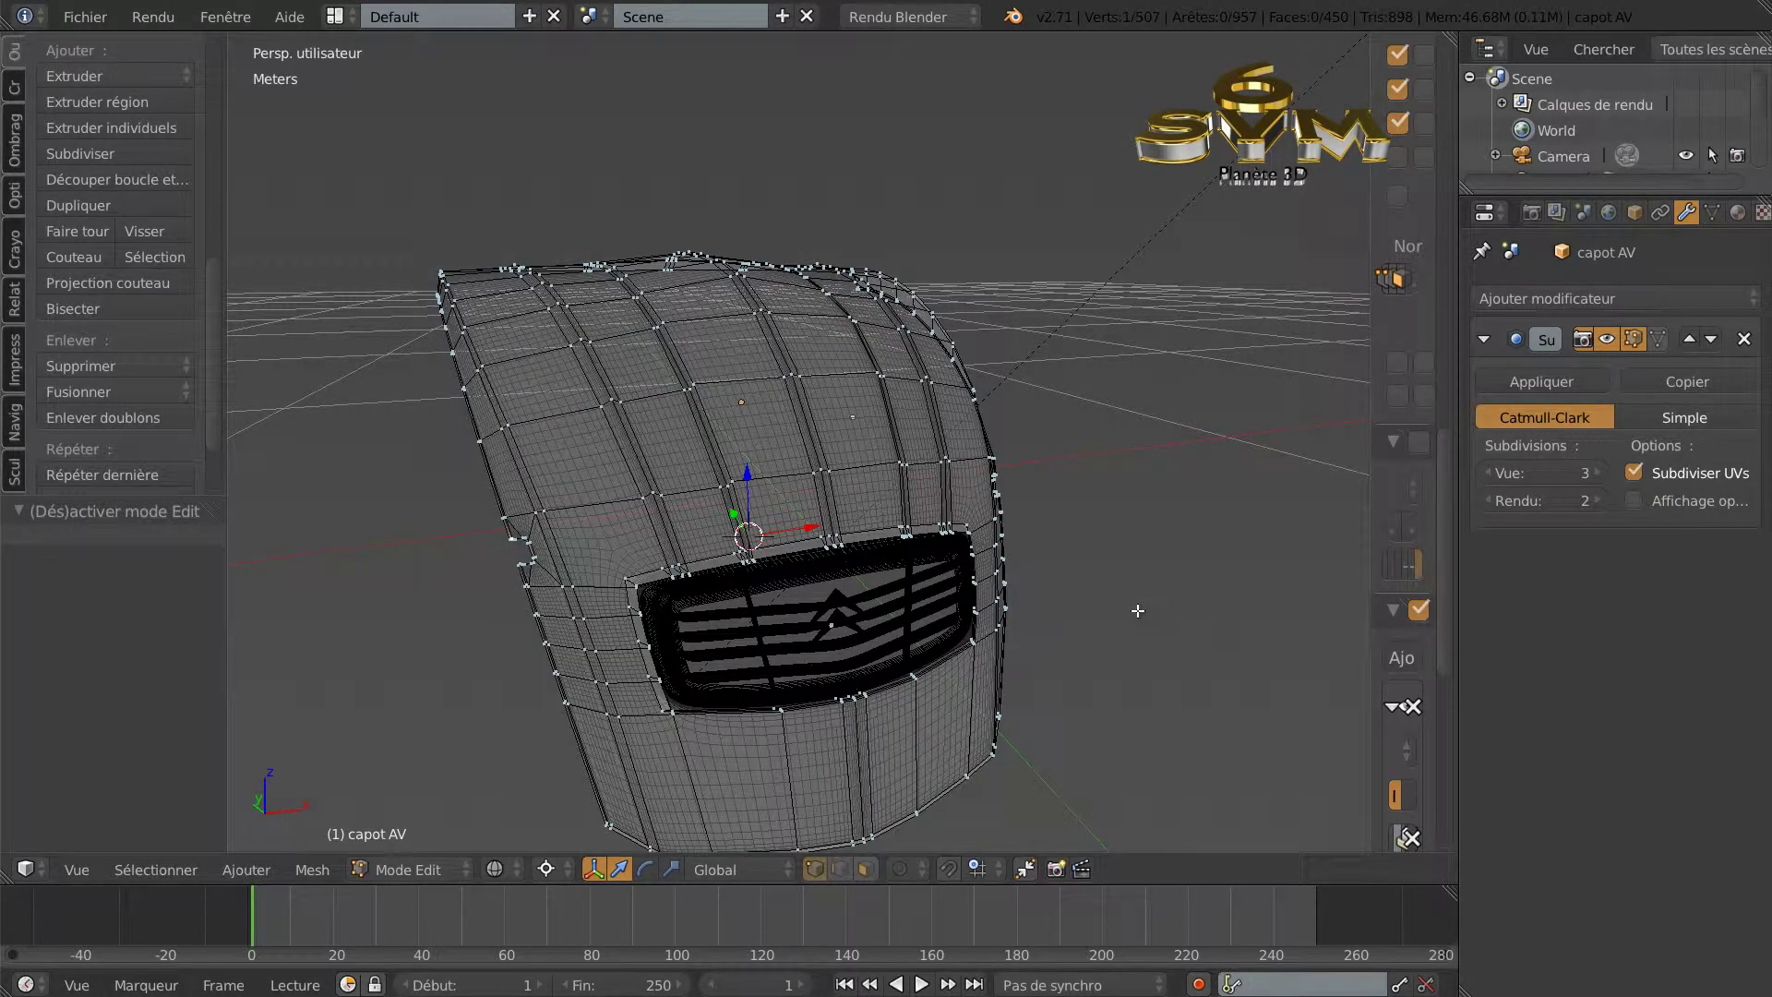
key("z")
mouse_move(994, 642)
middle_mouse_down()
mouse_move(938, 644)
mouse_move(954, 623)
mouse_move(882, 605)
mouse_move(814, 611)
mouse_move(811, 589)
mouse_move(1044, 591)
mouse_move(873, 622)
mouse_move(788, 620)
mouse_move(791, 598)
mouse_move(1007, 600)
mouse_move(922, 634)
mouse_move(839, 628)
mouse_move(1069, 618)
mouse_move(893, 653)
mouse_move(900, 635)
middle_mouse_up()
key("Tab")
scroll(1005, 595, "down", 5)
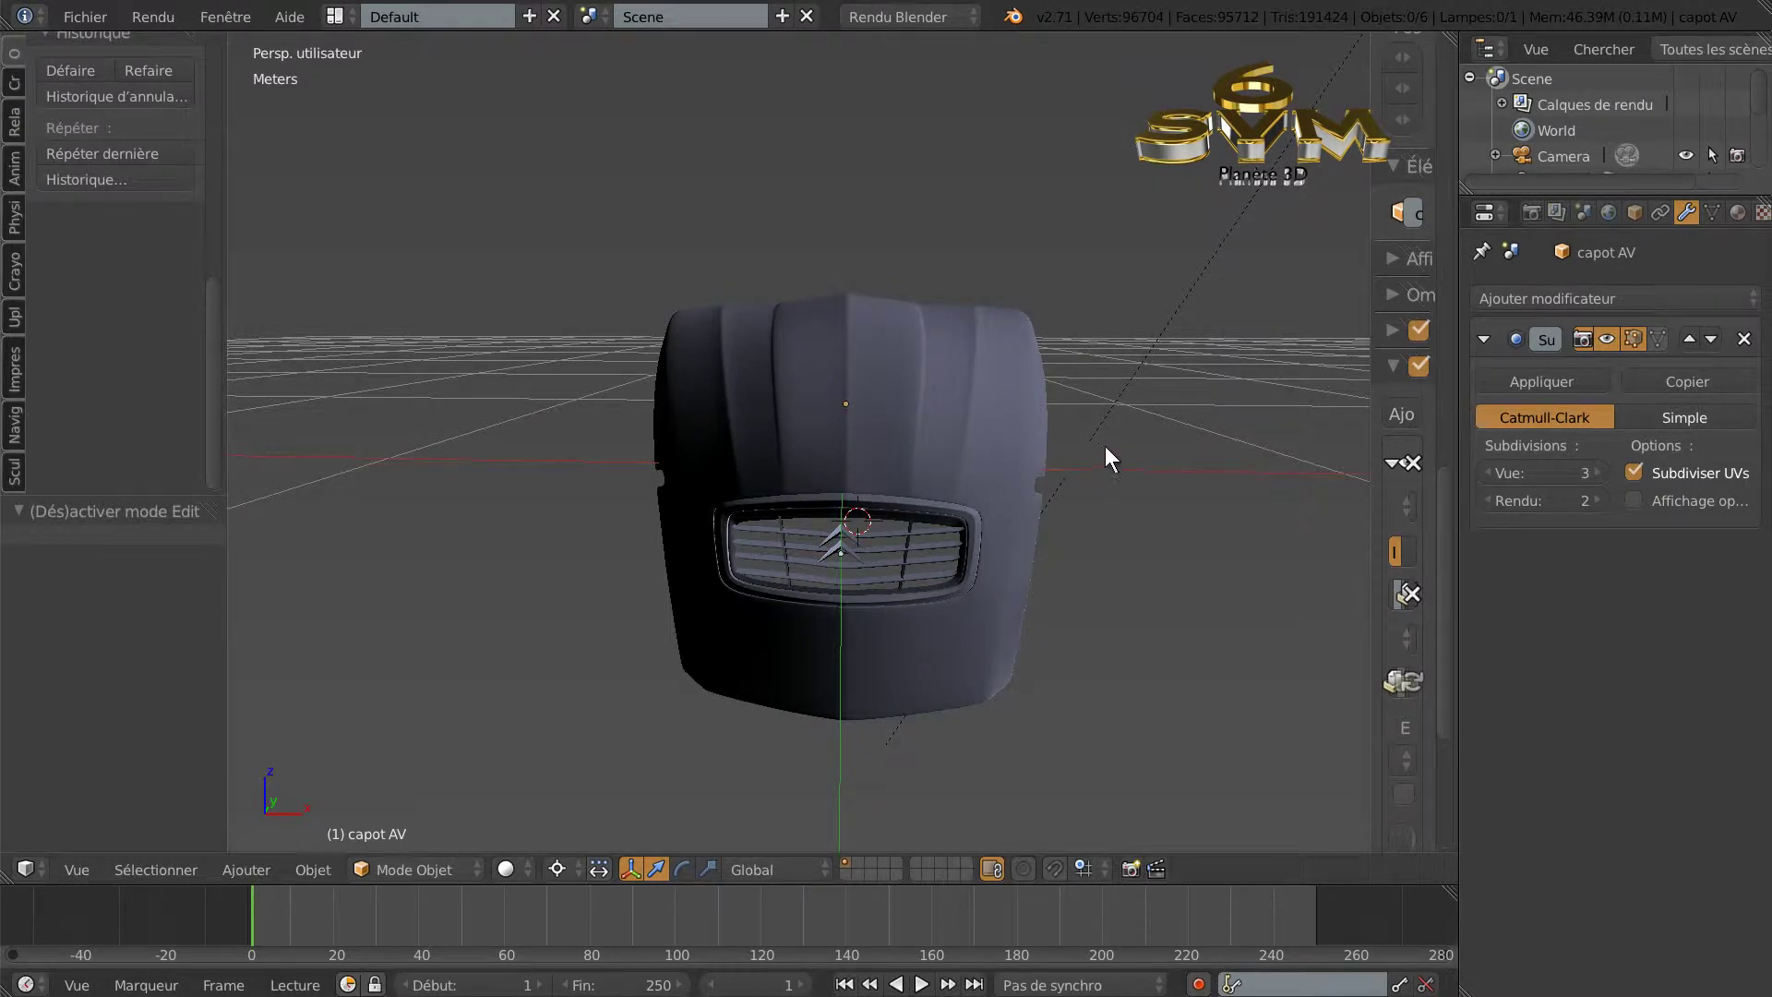
Examine the shaded hood from the front and both sides, checking the notches, grille opening and surface smoothness.
left_click(1098, 489)
middle_click_drag(1153, 684, 1004, 653)
mouse_move(659, 682)
middle_mouse_down()
mouse_move(786, 677)
mouse_move(672, 694)
mouse_move(659, 715)
middle_mouse_up()
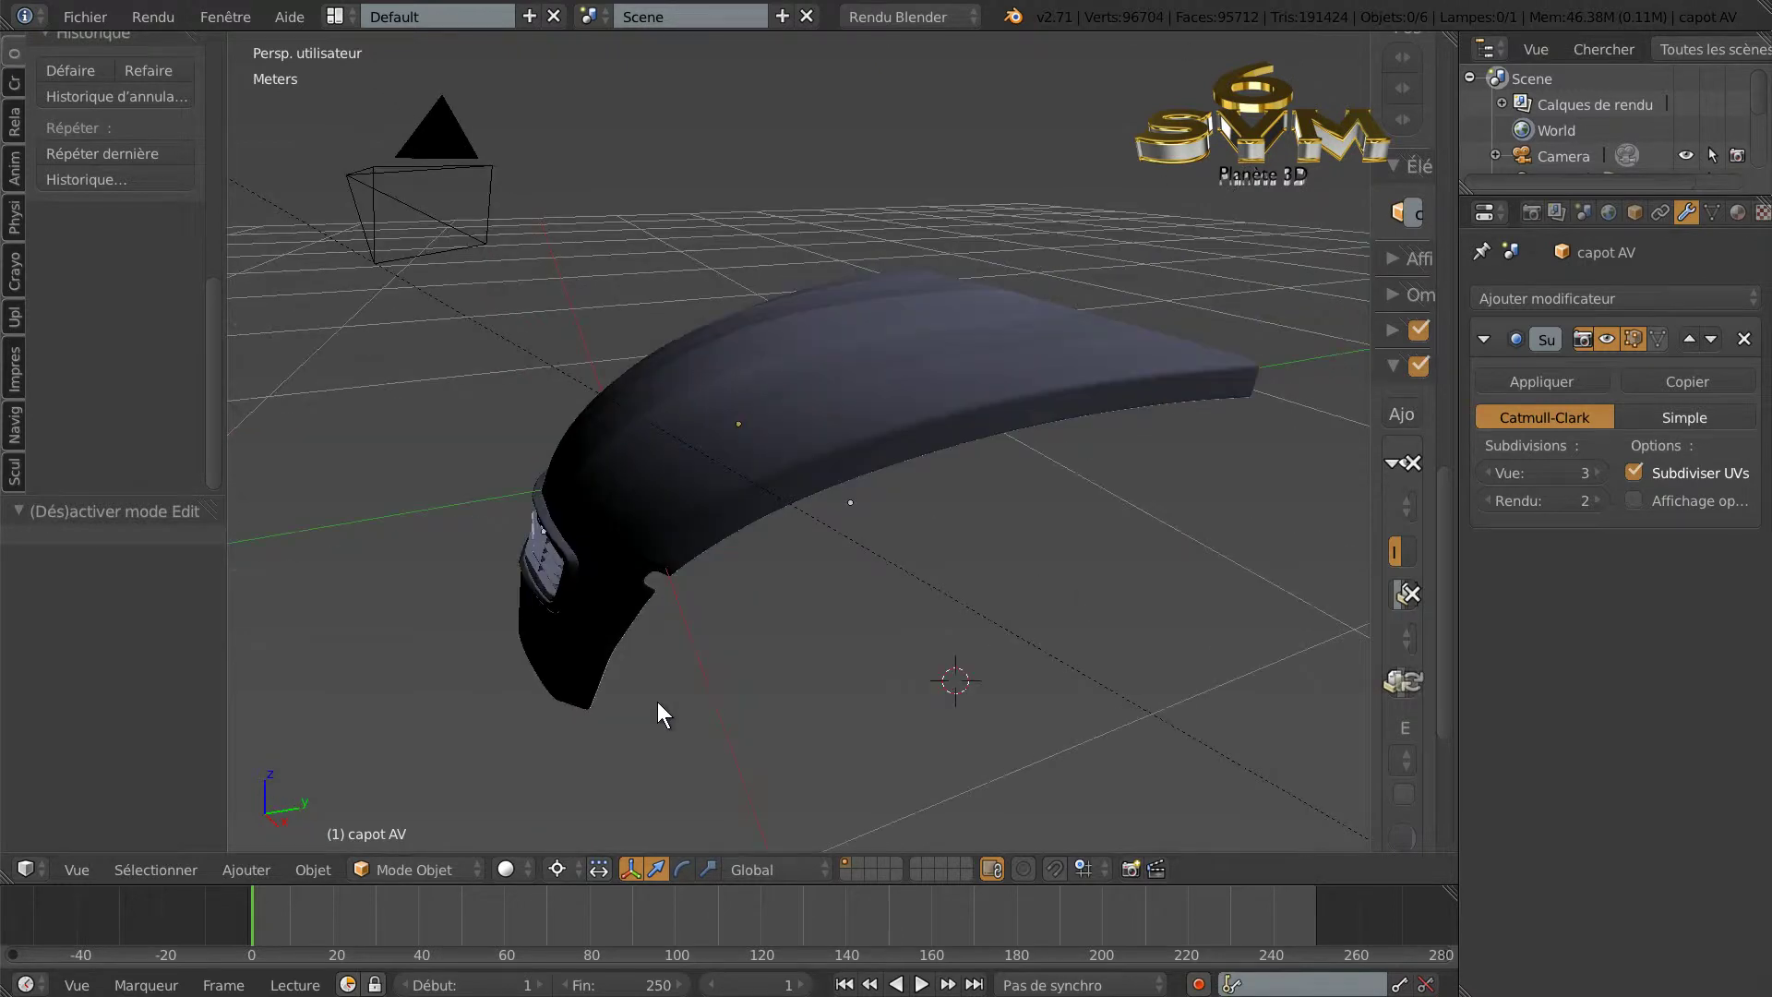
middle_click_drag(956, 500, 961, 605)
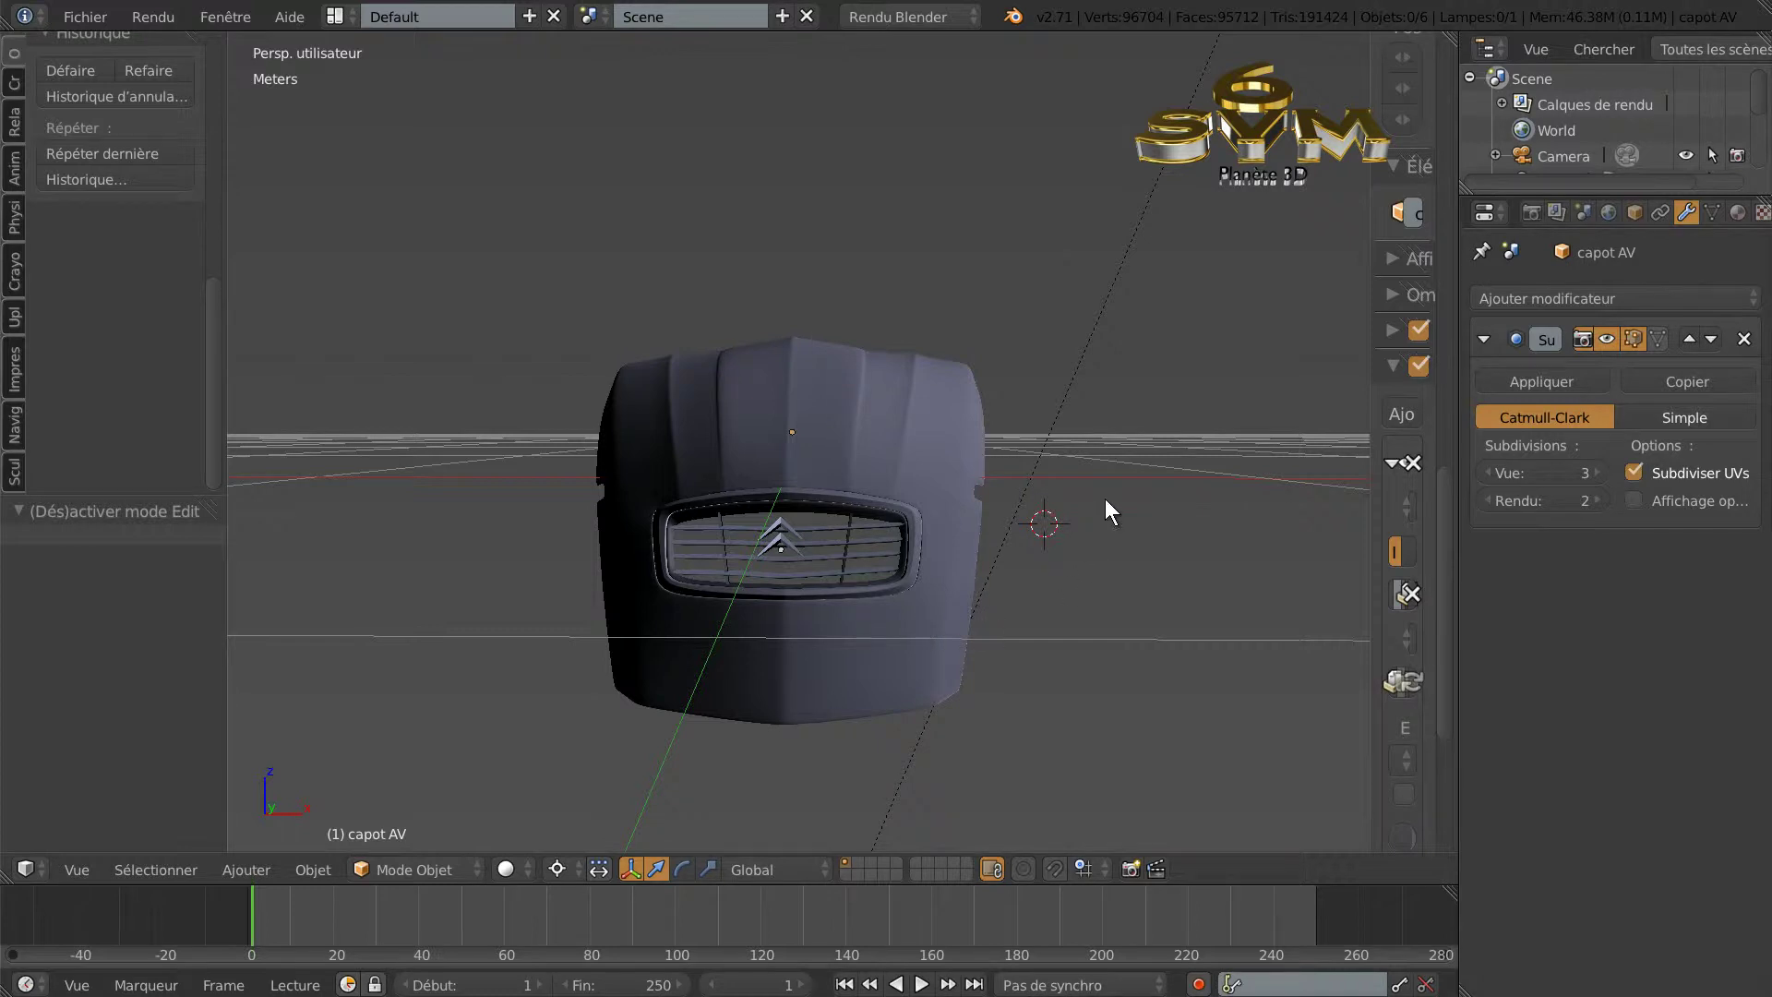
middle_click_drag(1127, 490, 1071, 533)
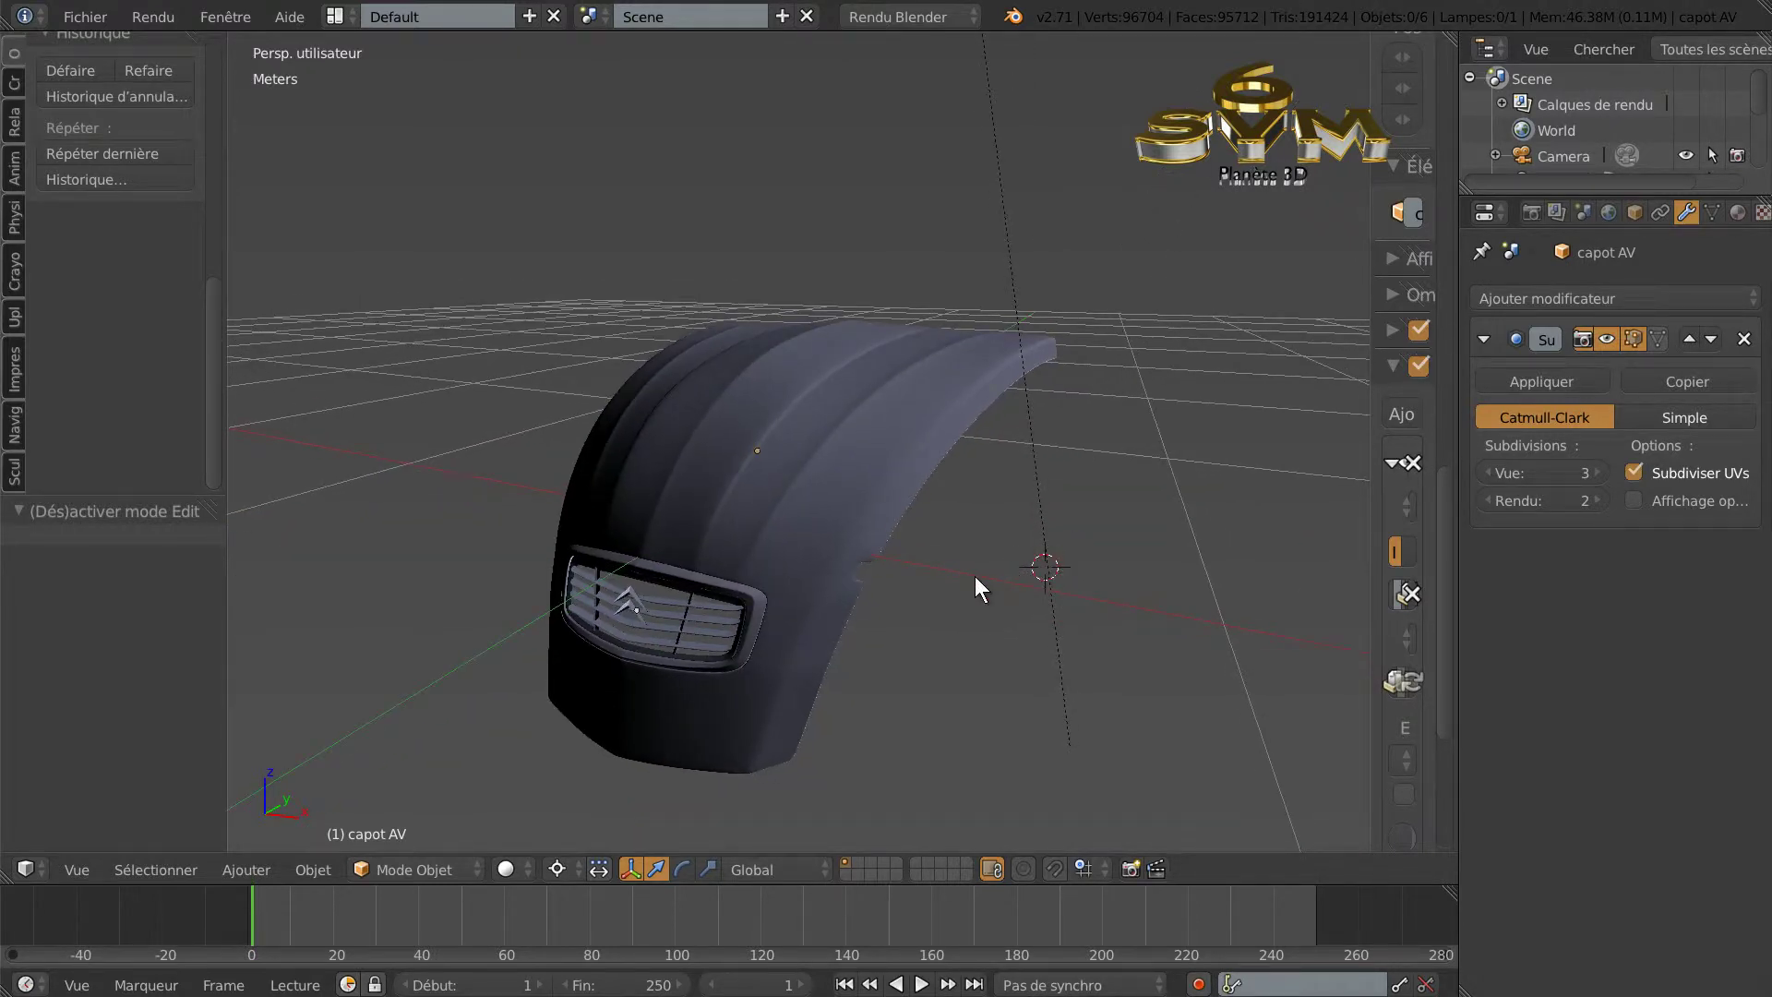
scroll(961, 596, "up", 3)
middle_click_drag(938, 633, 967, 457)
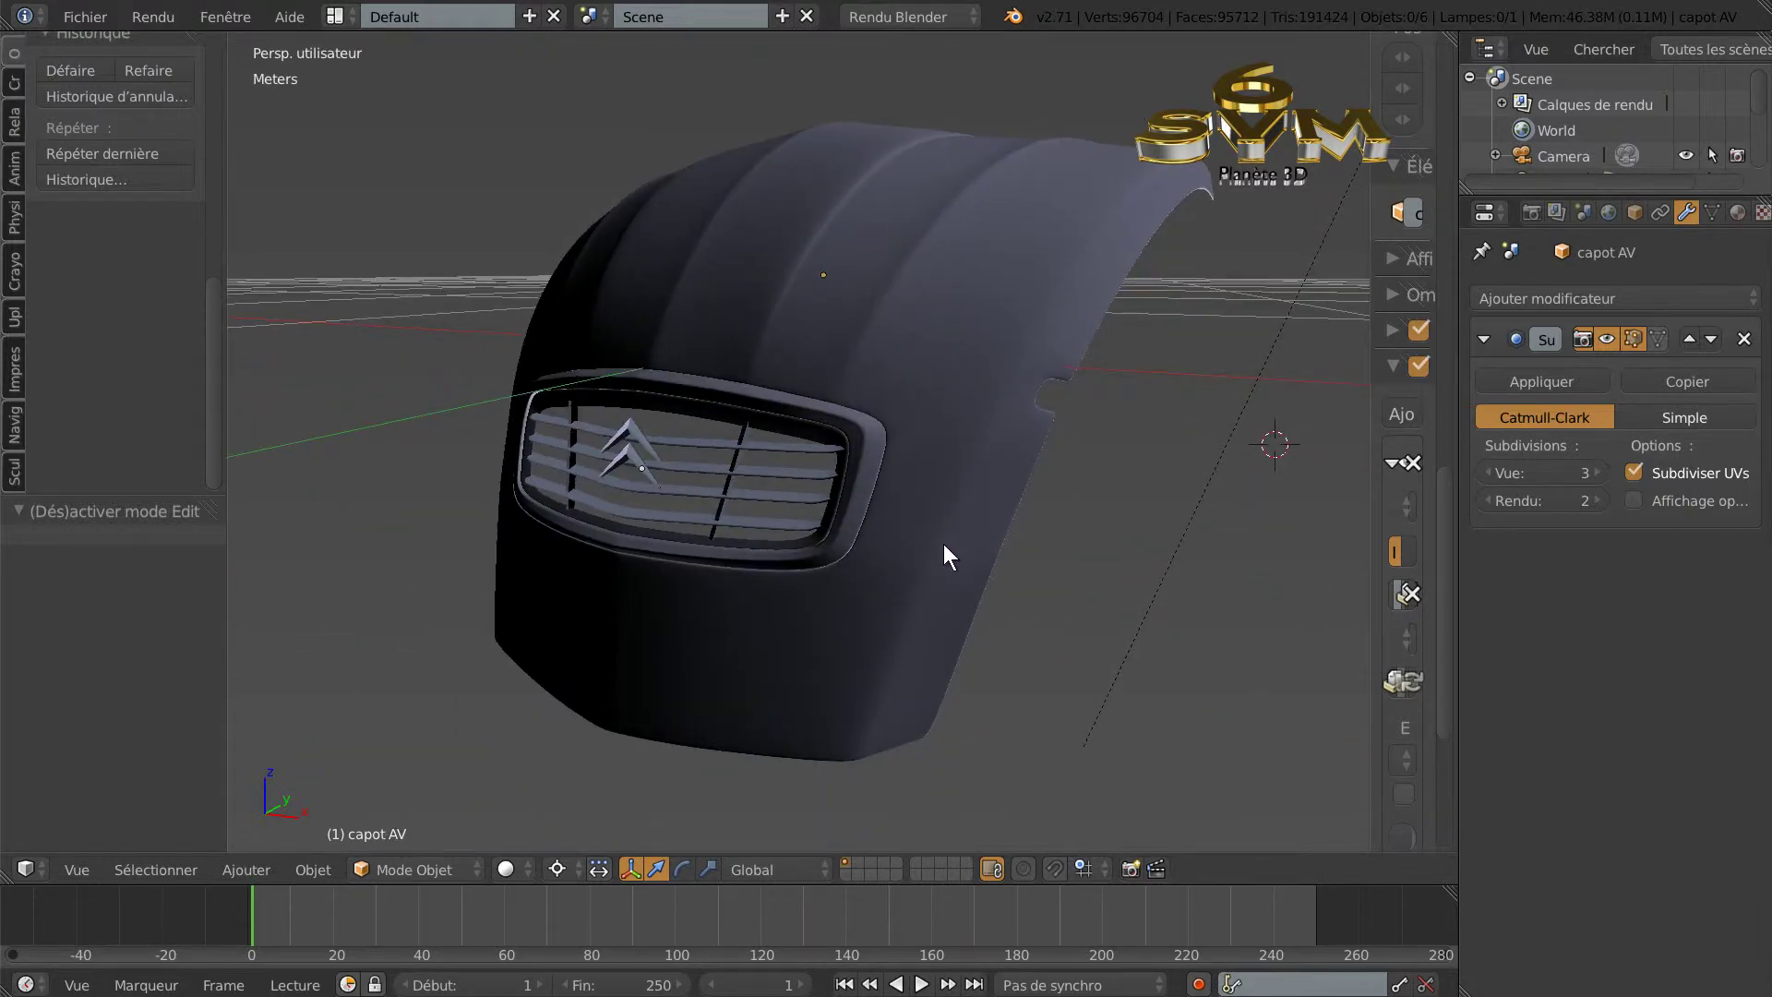
middle_click_drag(1087, 605, 1122, 609)
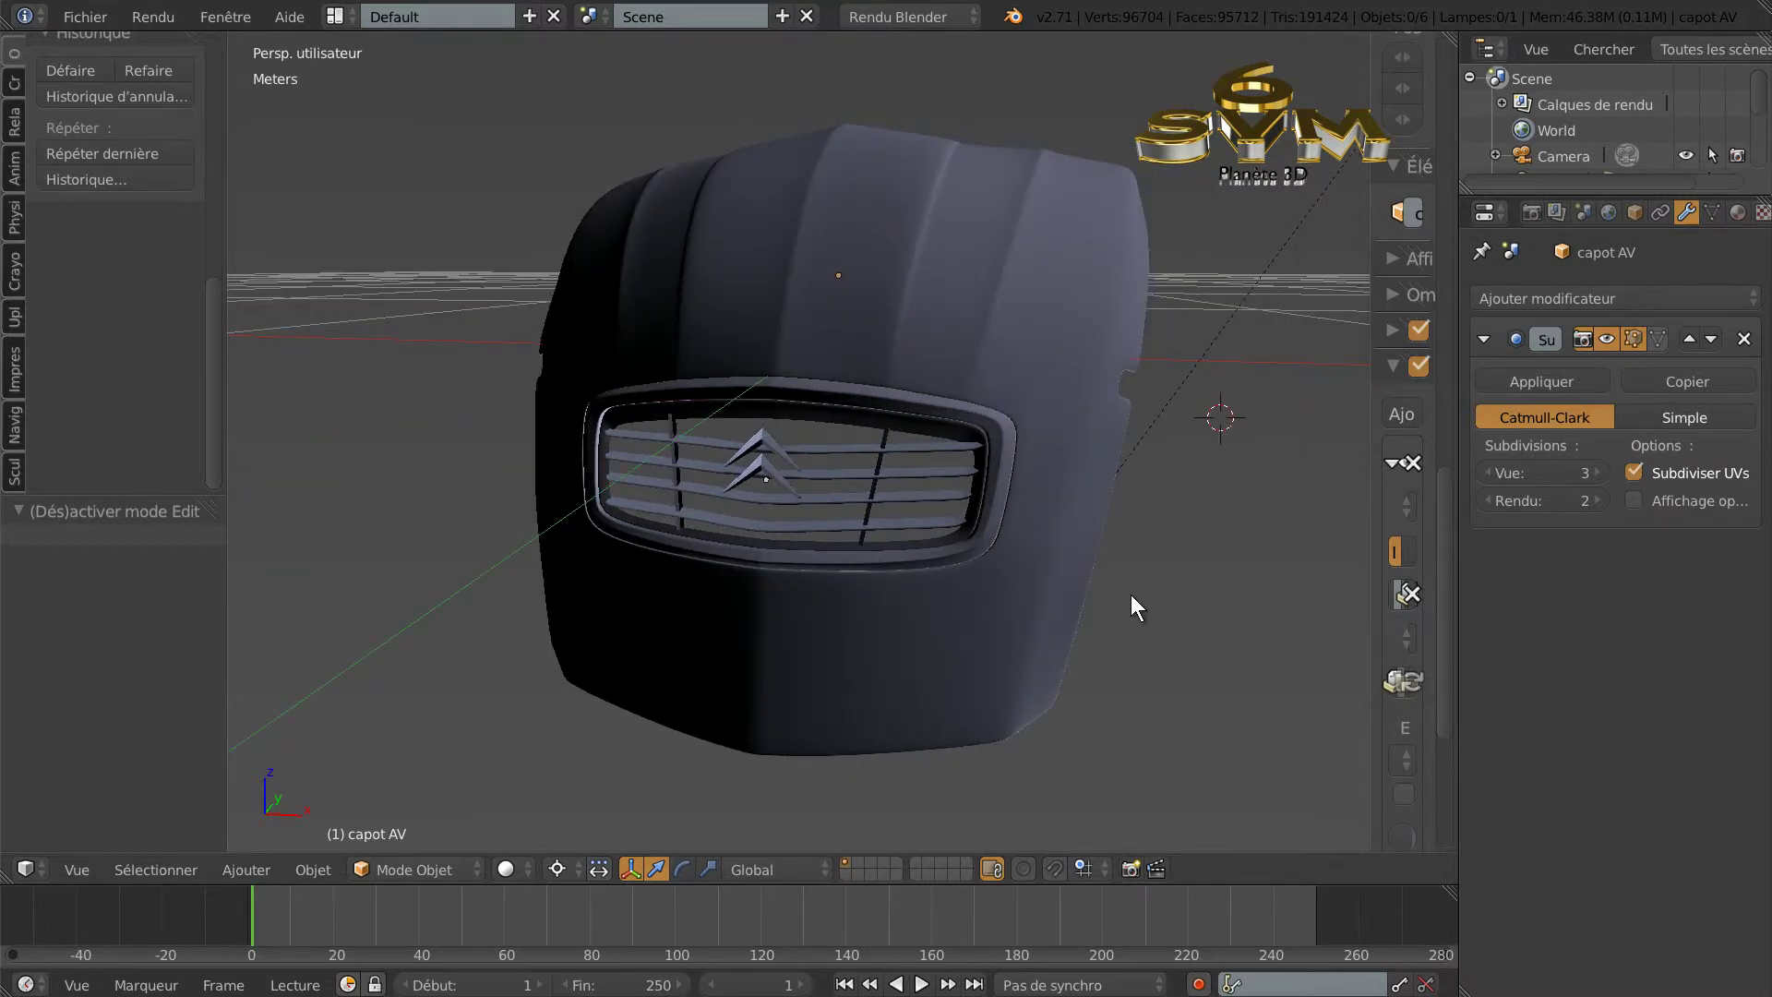
middle_click_drag(1162, 576, 1134, 600)
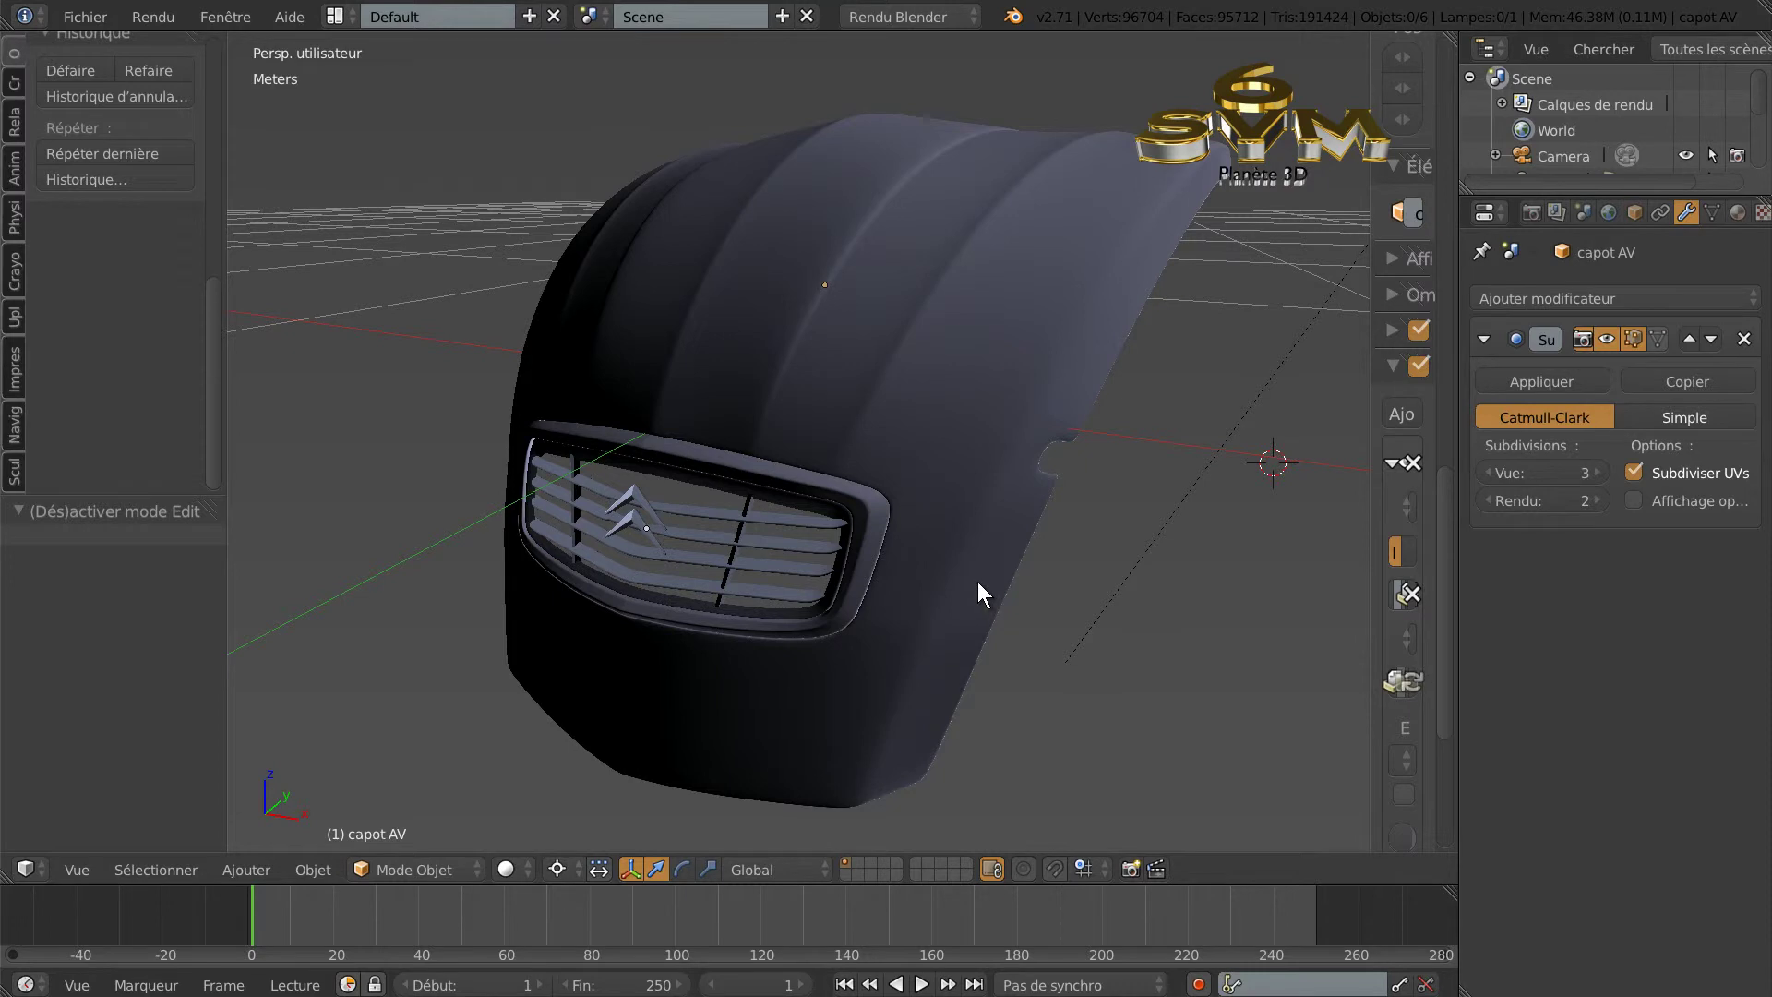
scroll(976, 578, "down", 2)
mouse_move(975, 596)
middle_mouse_down()
mouse_move(1032, 596)
mouse_move(960, 602)
middle_mouse_up()
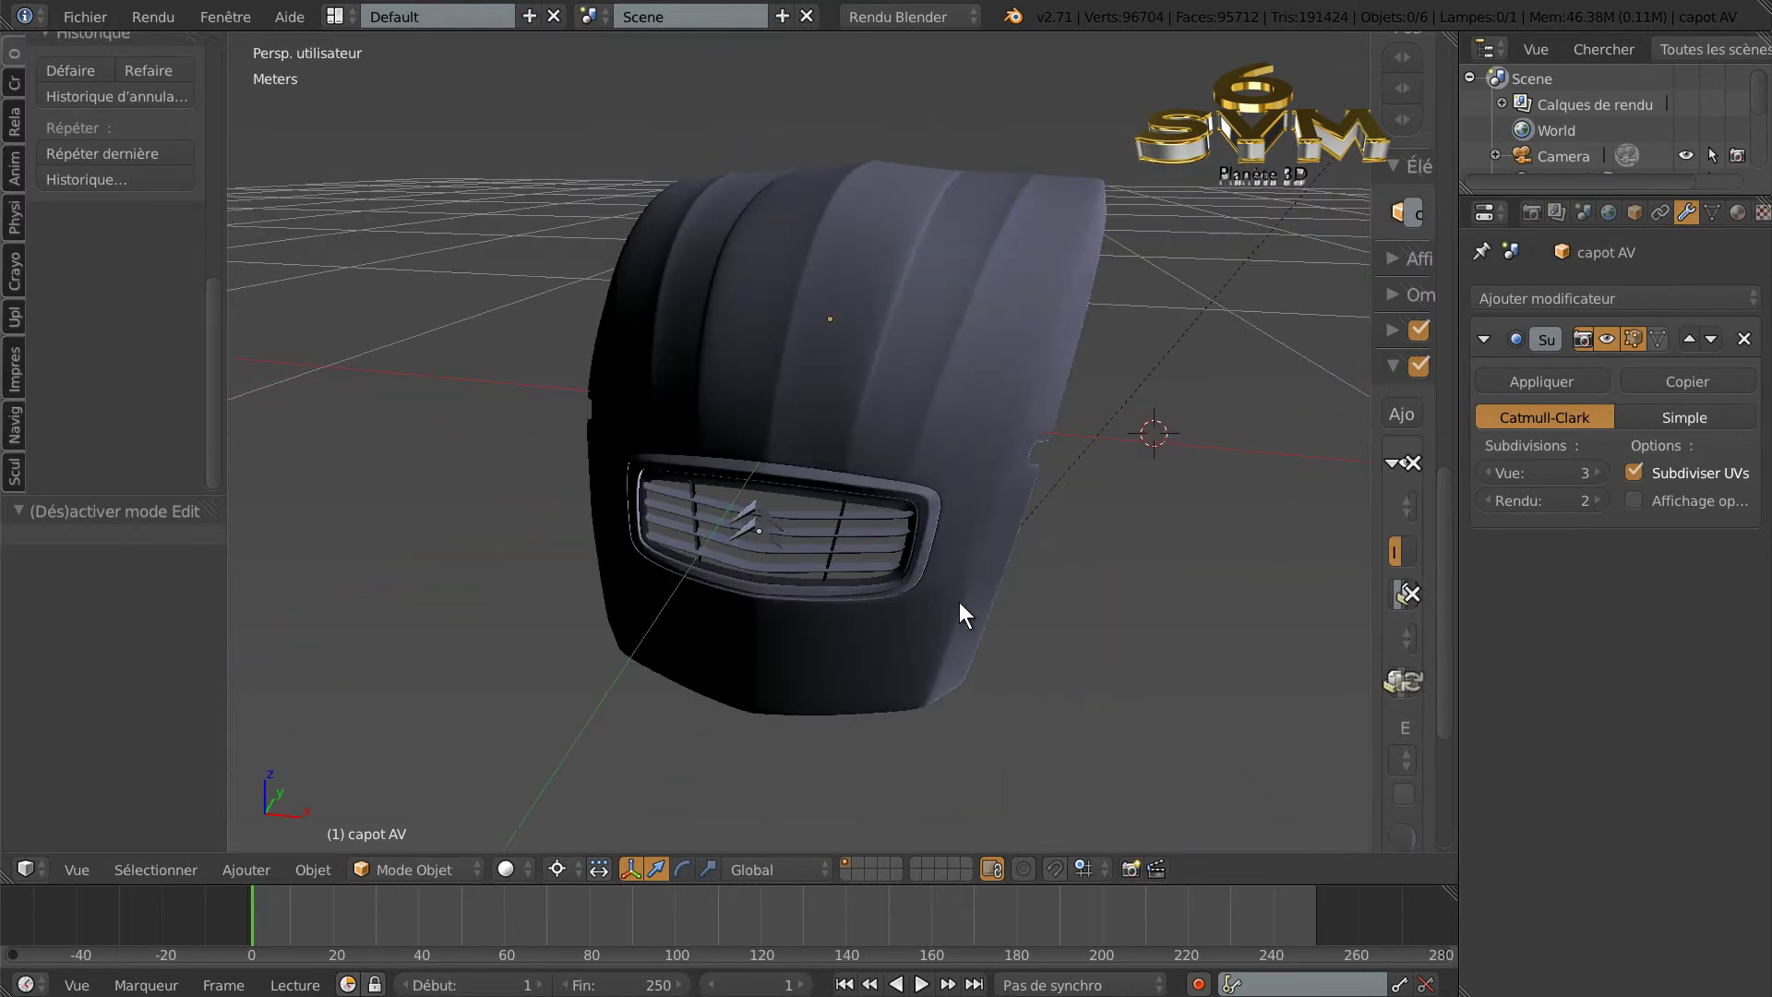